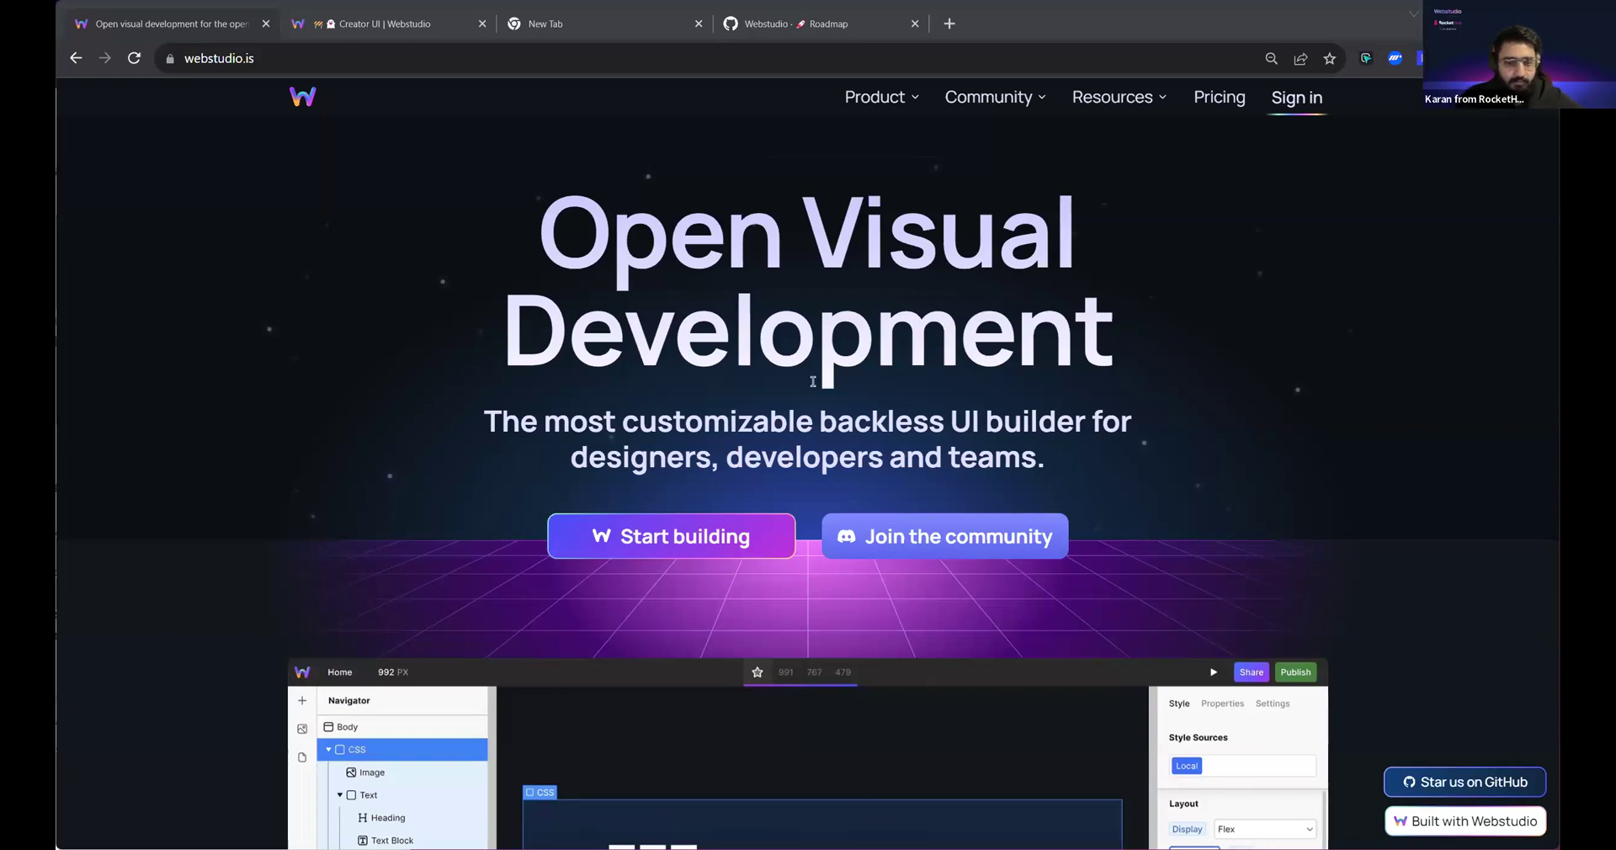
# Sign in to Webstudio and scroll through the projects dashboard
pyautogui.click(1290, 117)
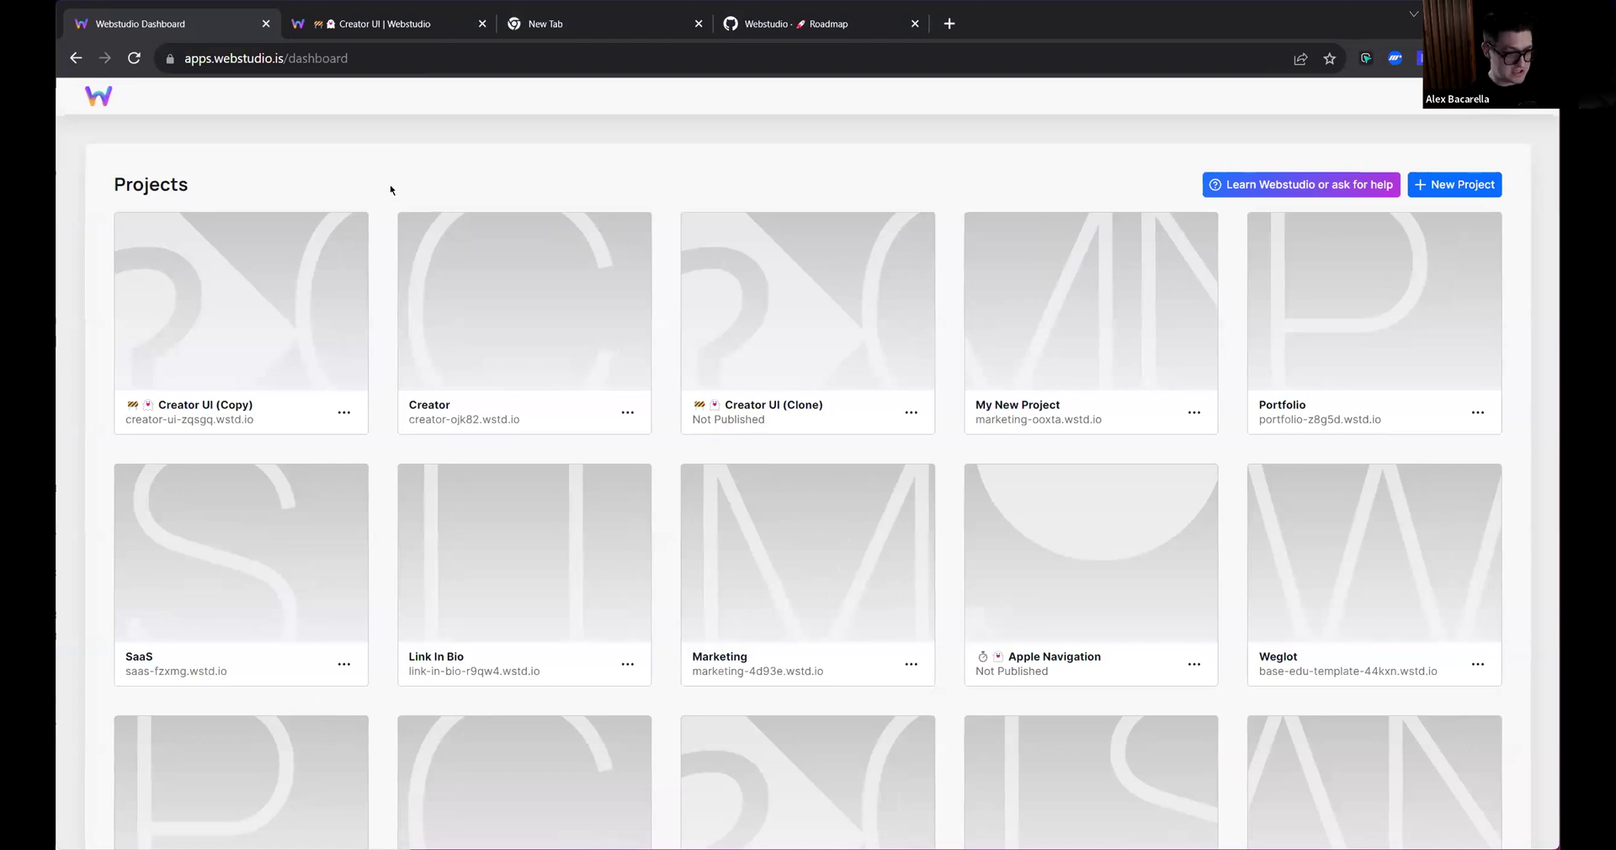
pyautogui.scroll(-10, 386, 262)
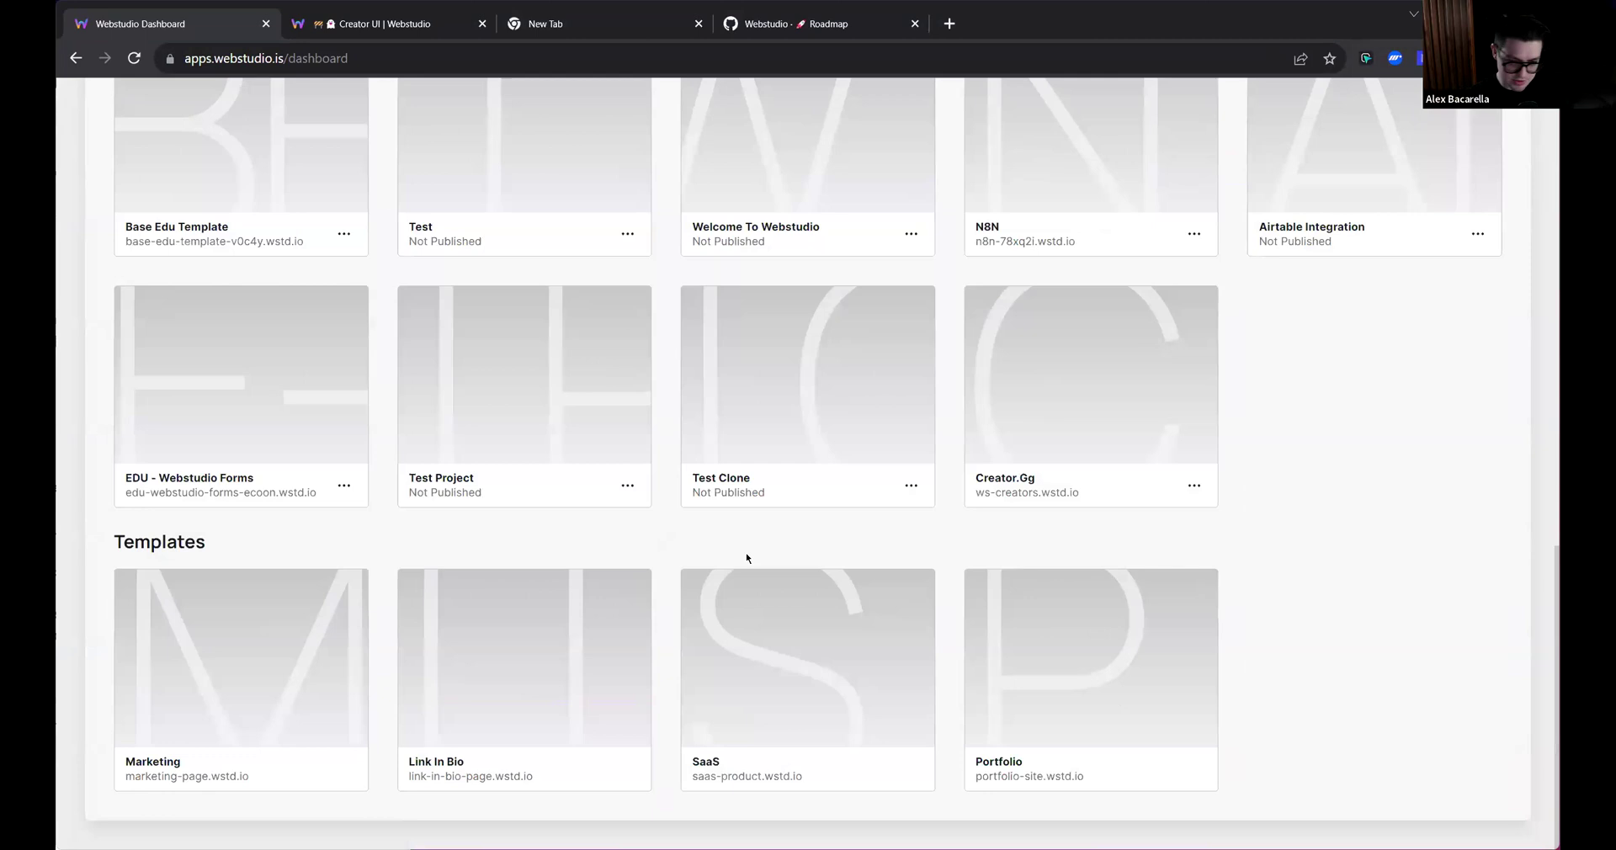
pyautogui.scroll(4, 605, 570)
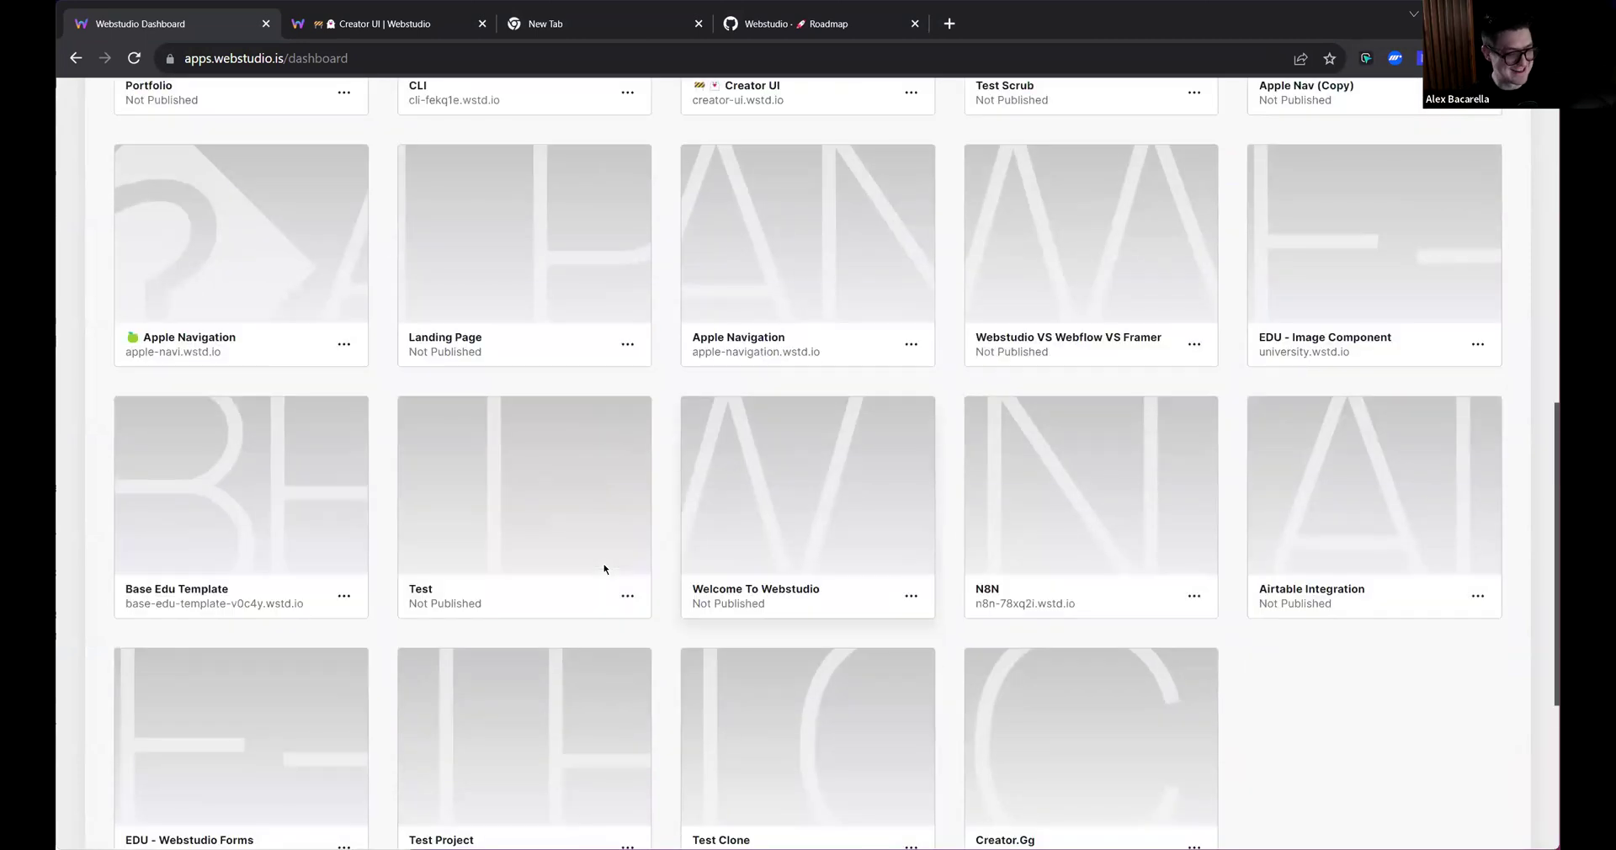
pyautogui.scroll(10, 482, 226)
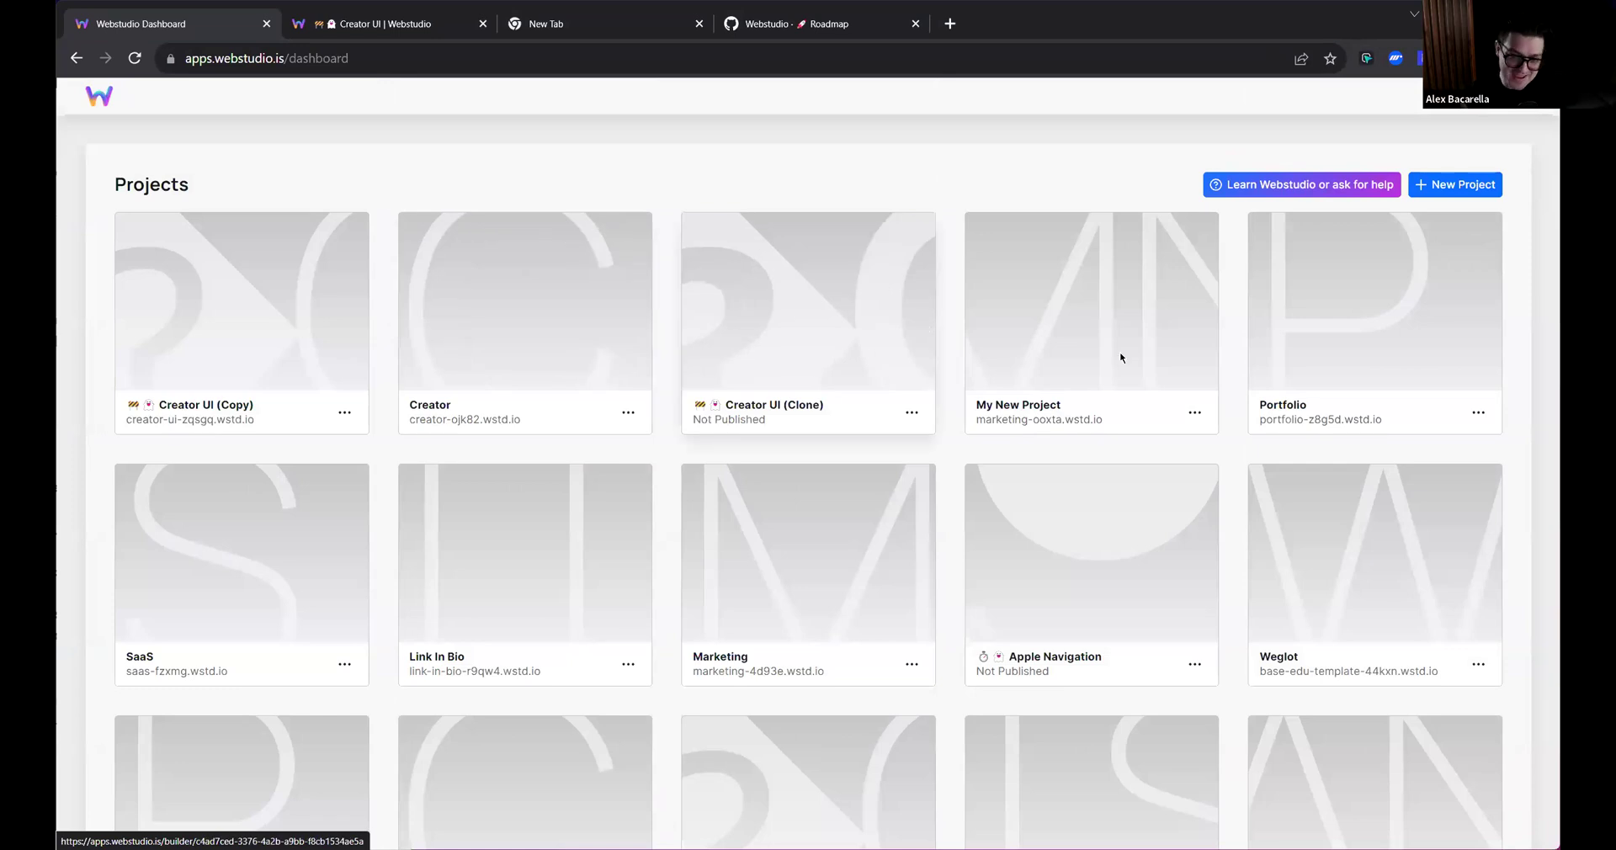
# Look at the help options and the New Project dialog, then cancel without creating a project
pyautogui.click(1286, 184)
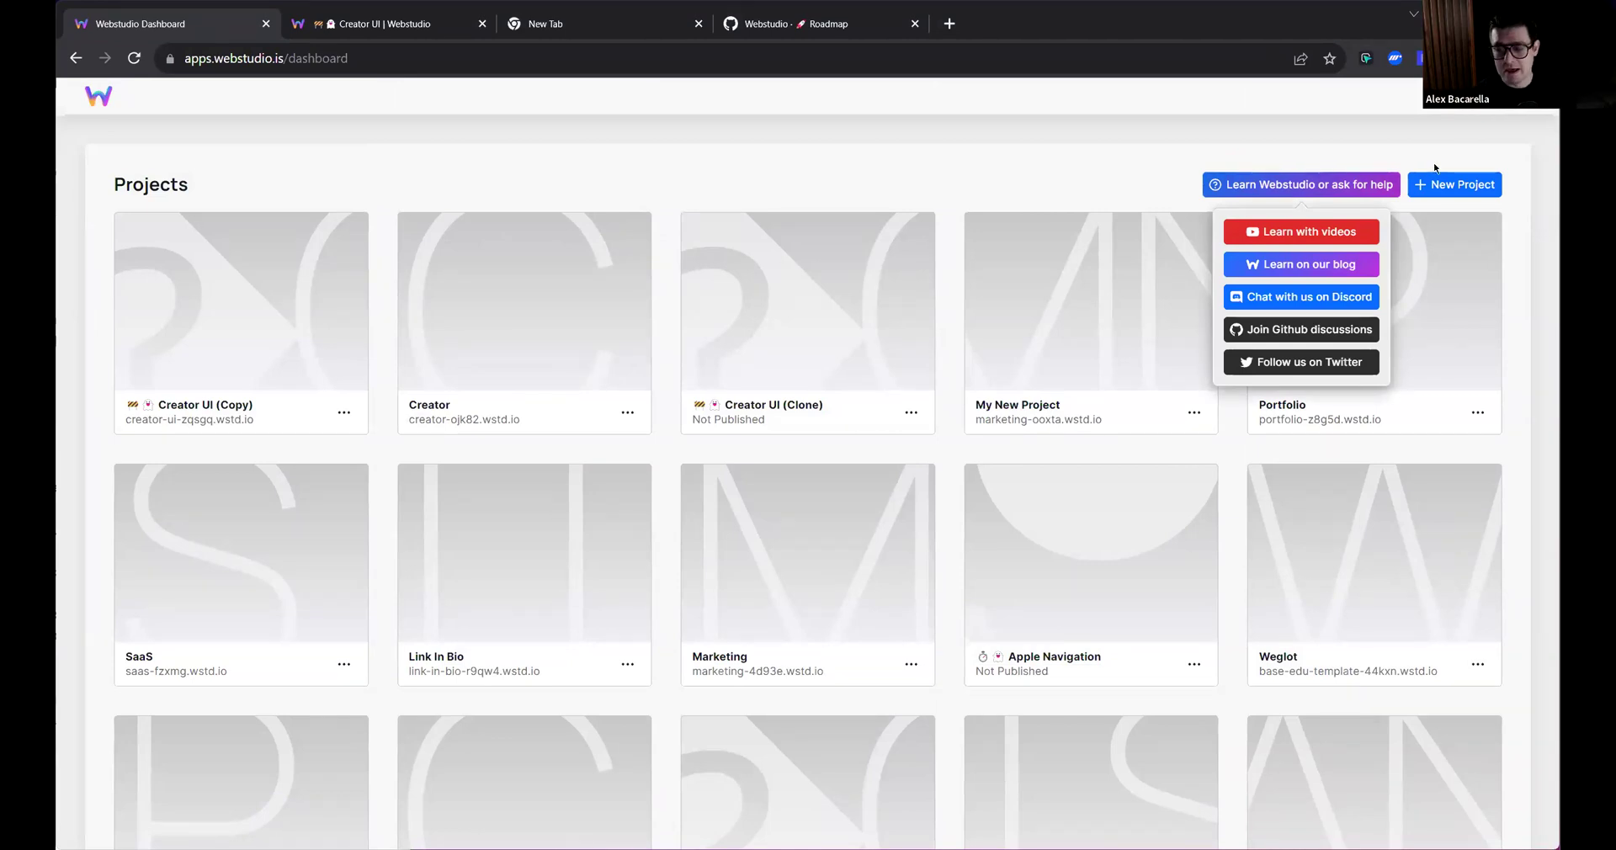
pyautogui.click(1459, 183)
pyautogui.click(1461, 182)
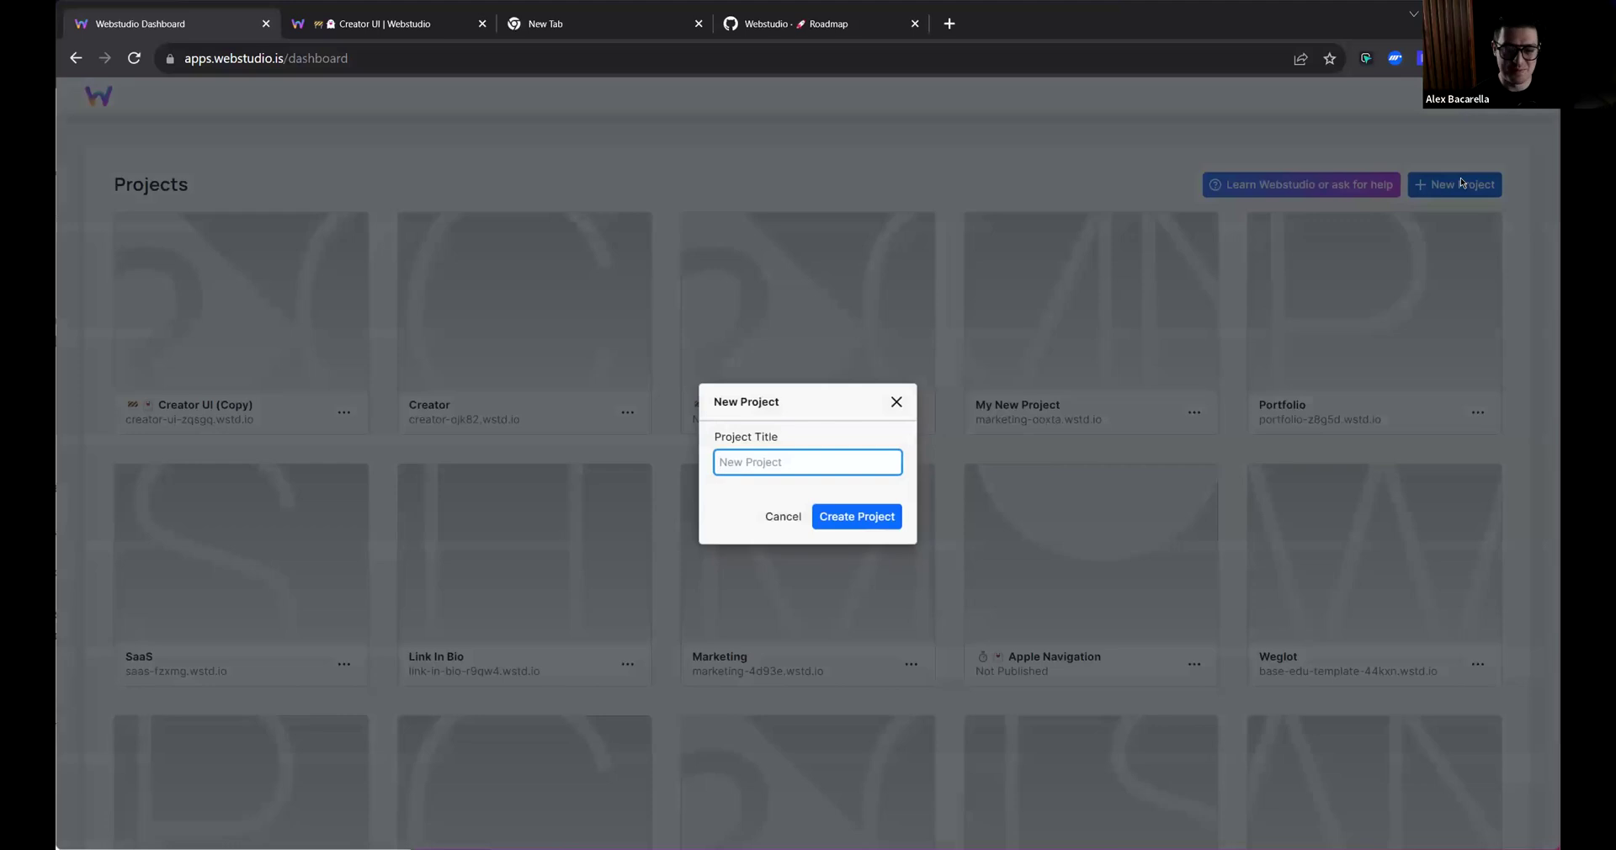
pyautogui.click(1074, 181)
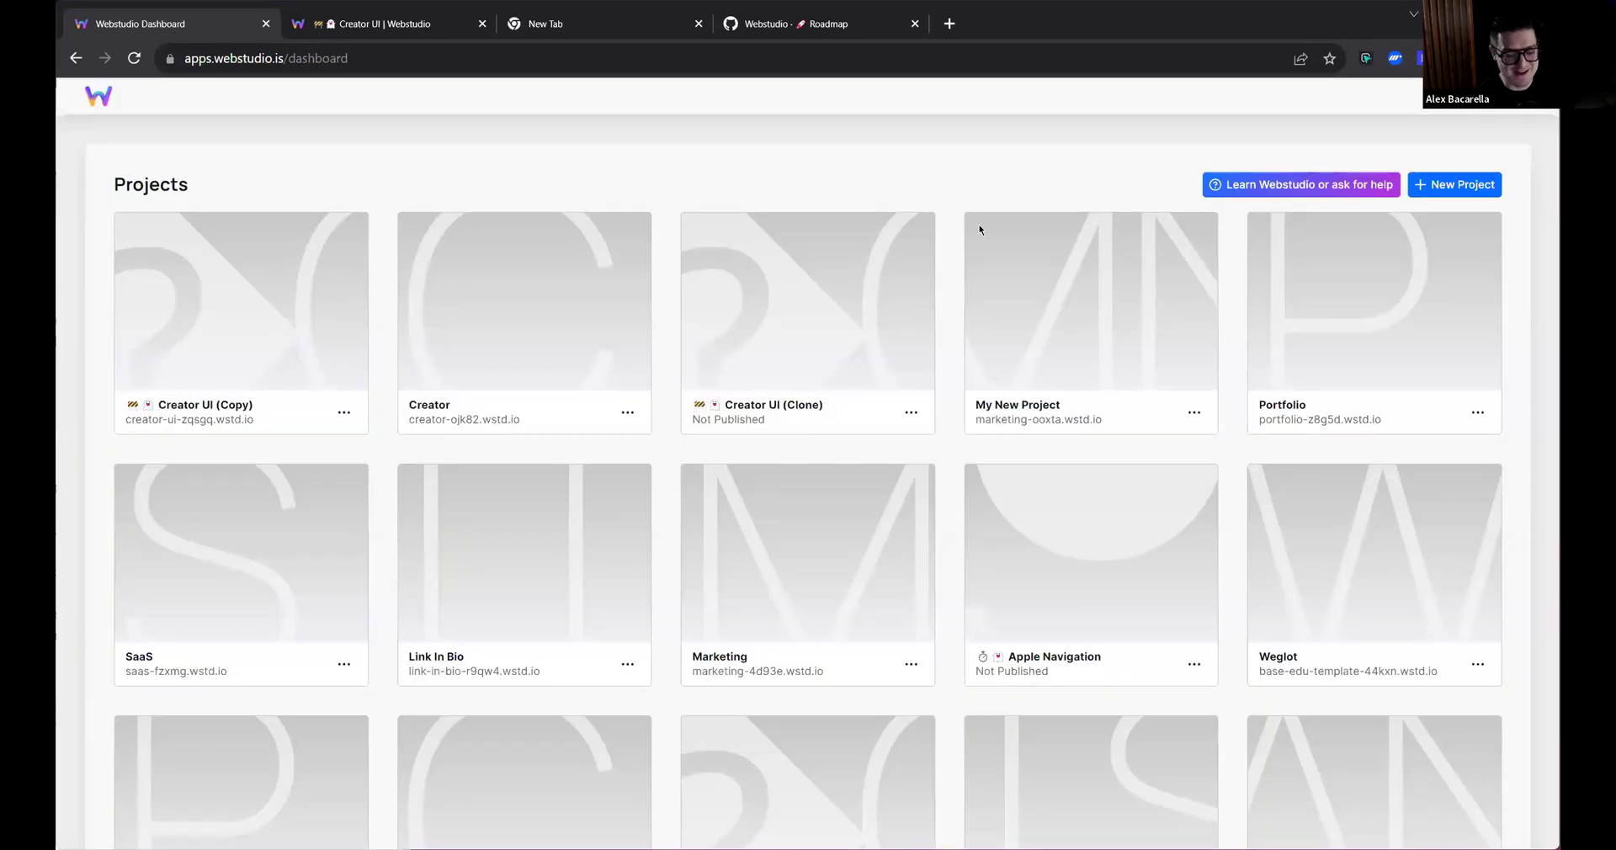
pyautogui.scroll(-10, 978, 229)
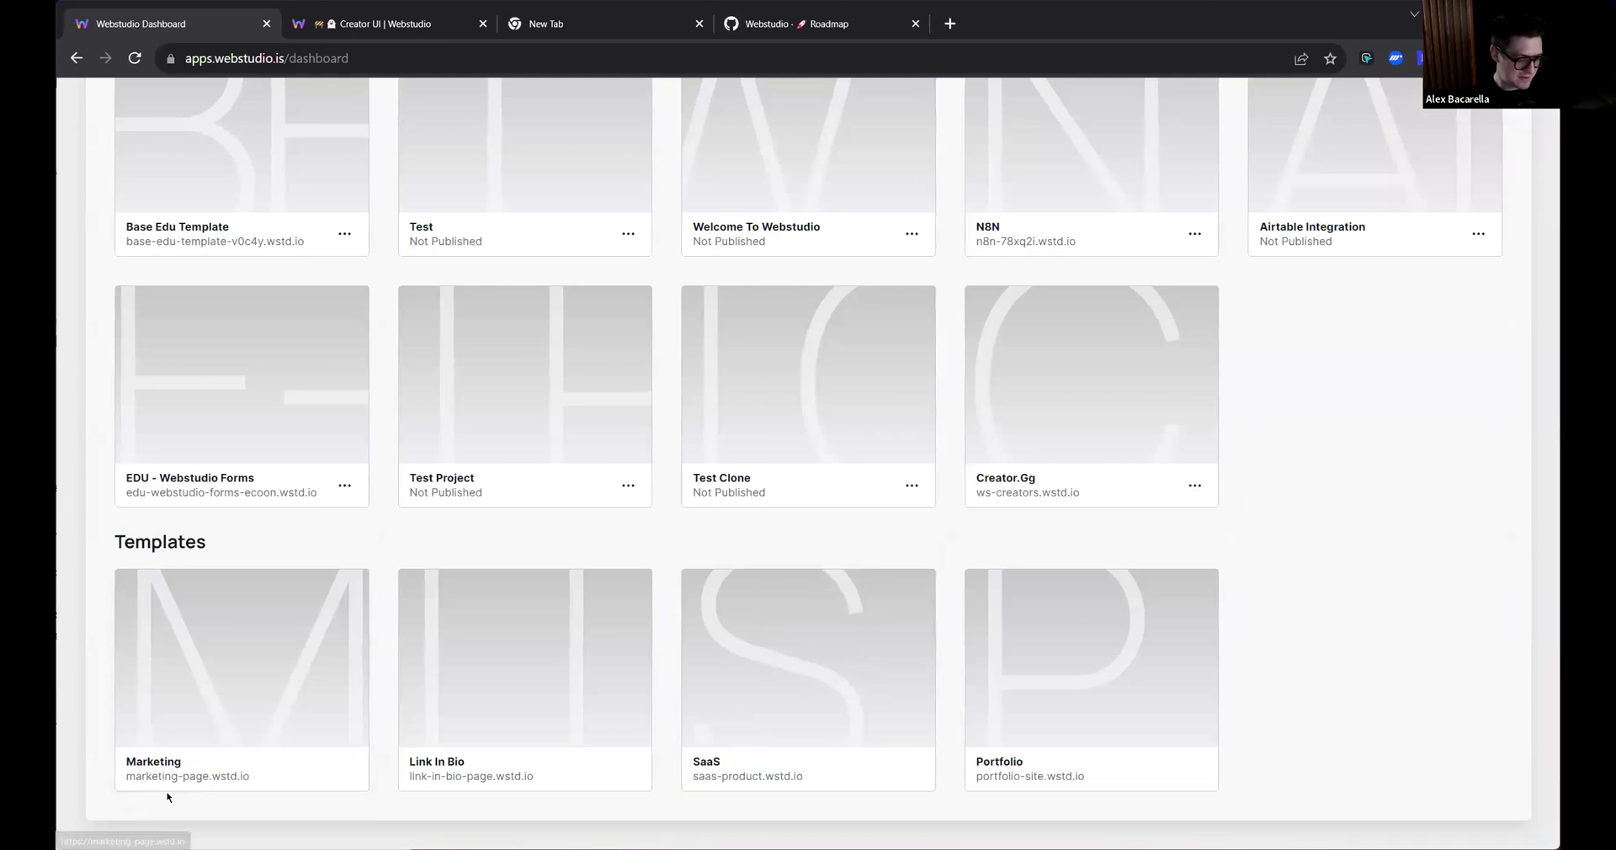
# Preview the SaaS template in a new tab, then return to the dashboard and dismiss the create dialog
pyautogui.middleClick(737, 790)
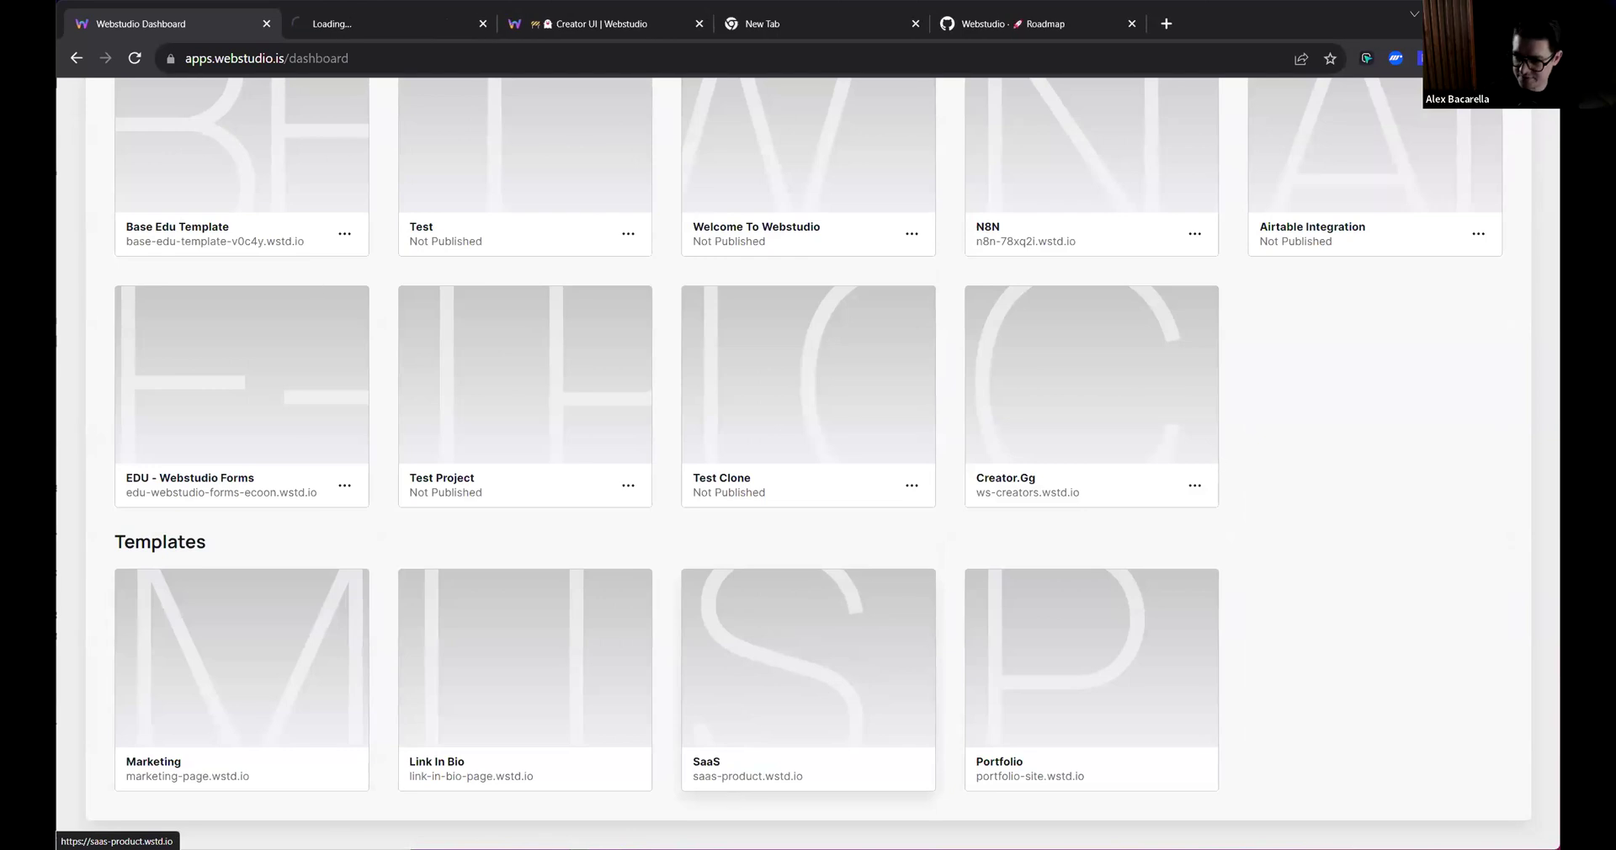
pyautogui.hotkey('ctrl', 'Tab')
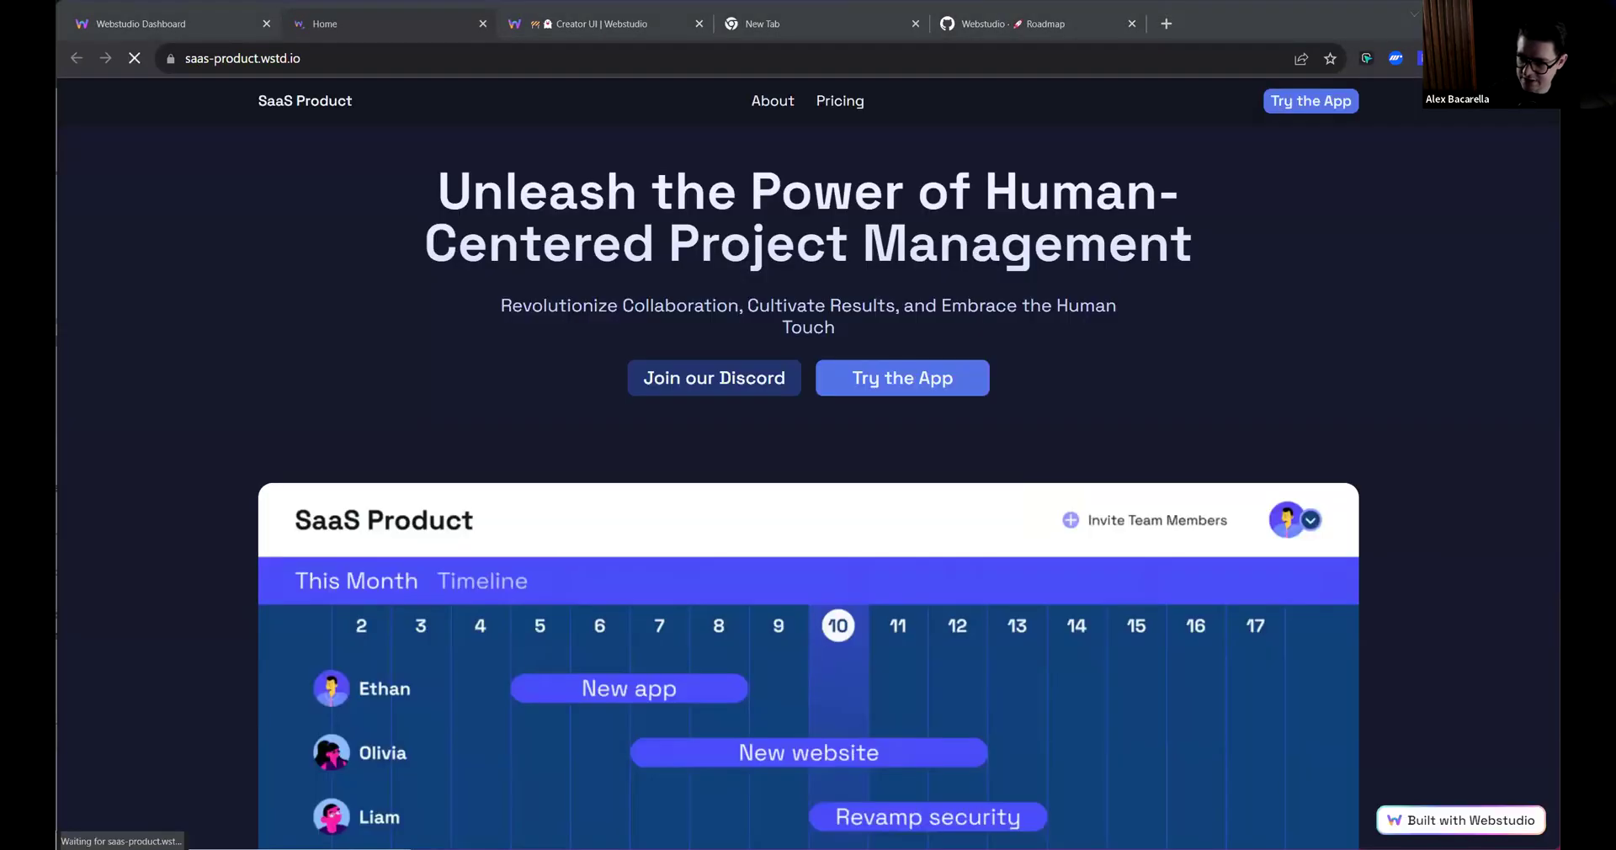
pyautogui.click(211, 28)
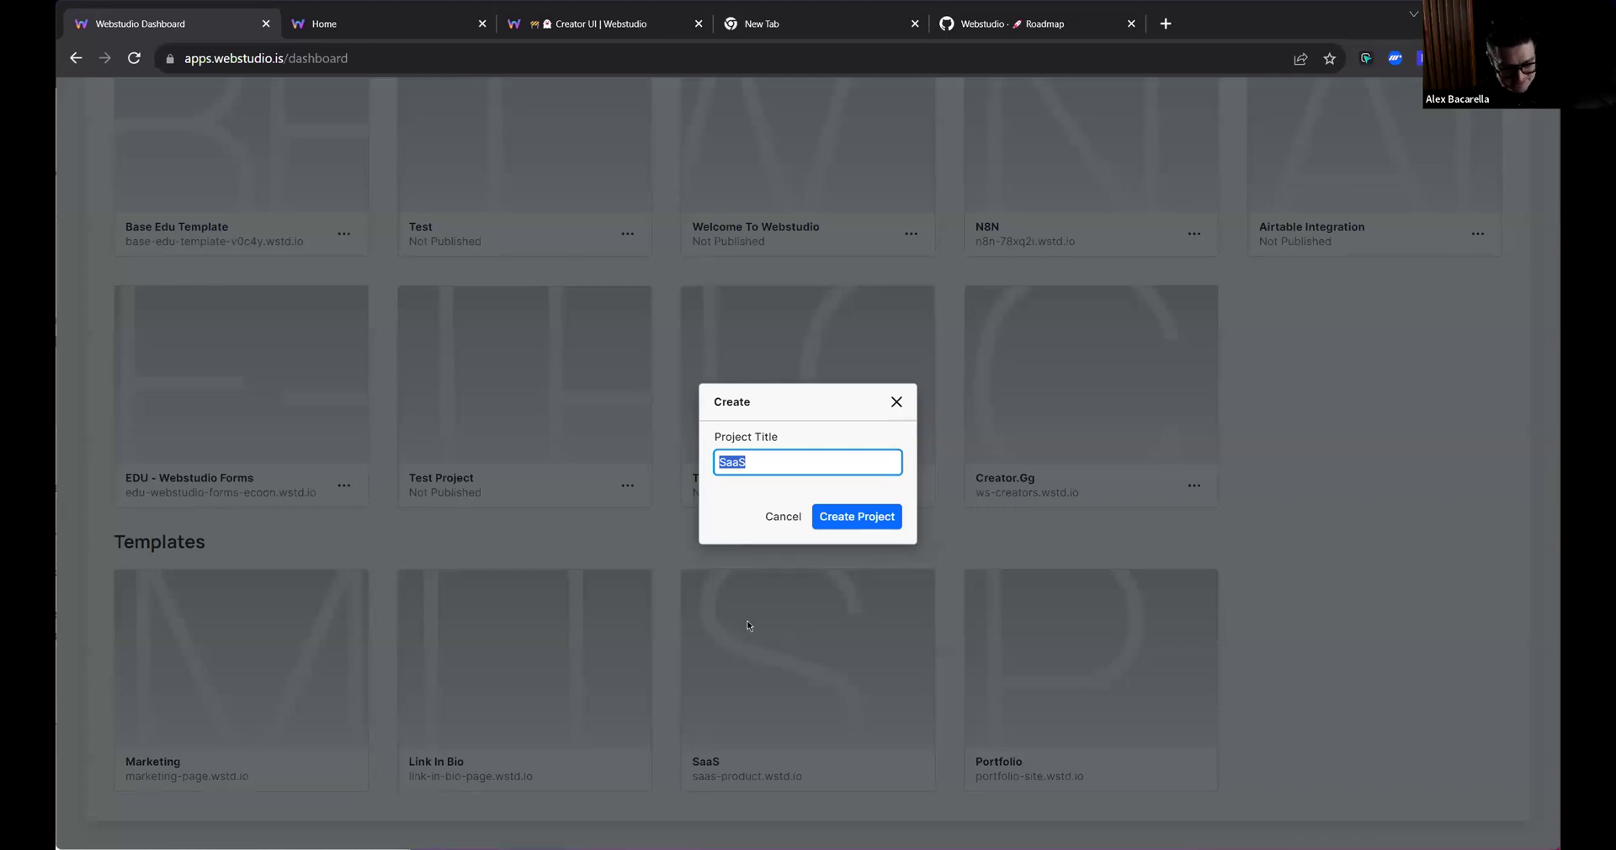
pyautogui.press('Escape')
pyautogui.scroll(8, 459, 581)
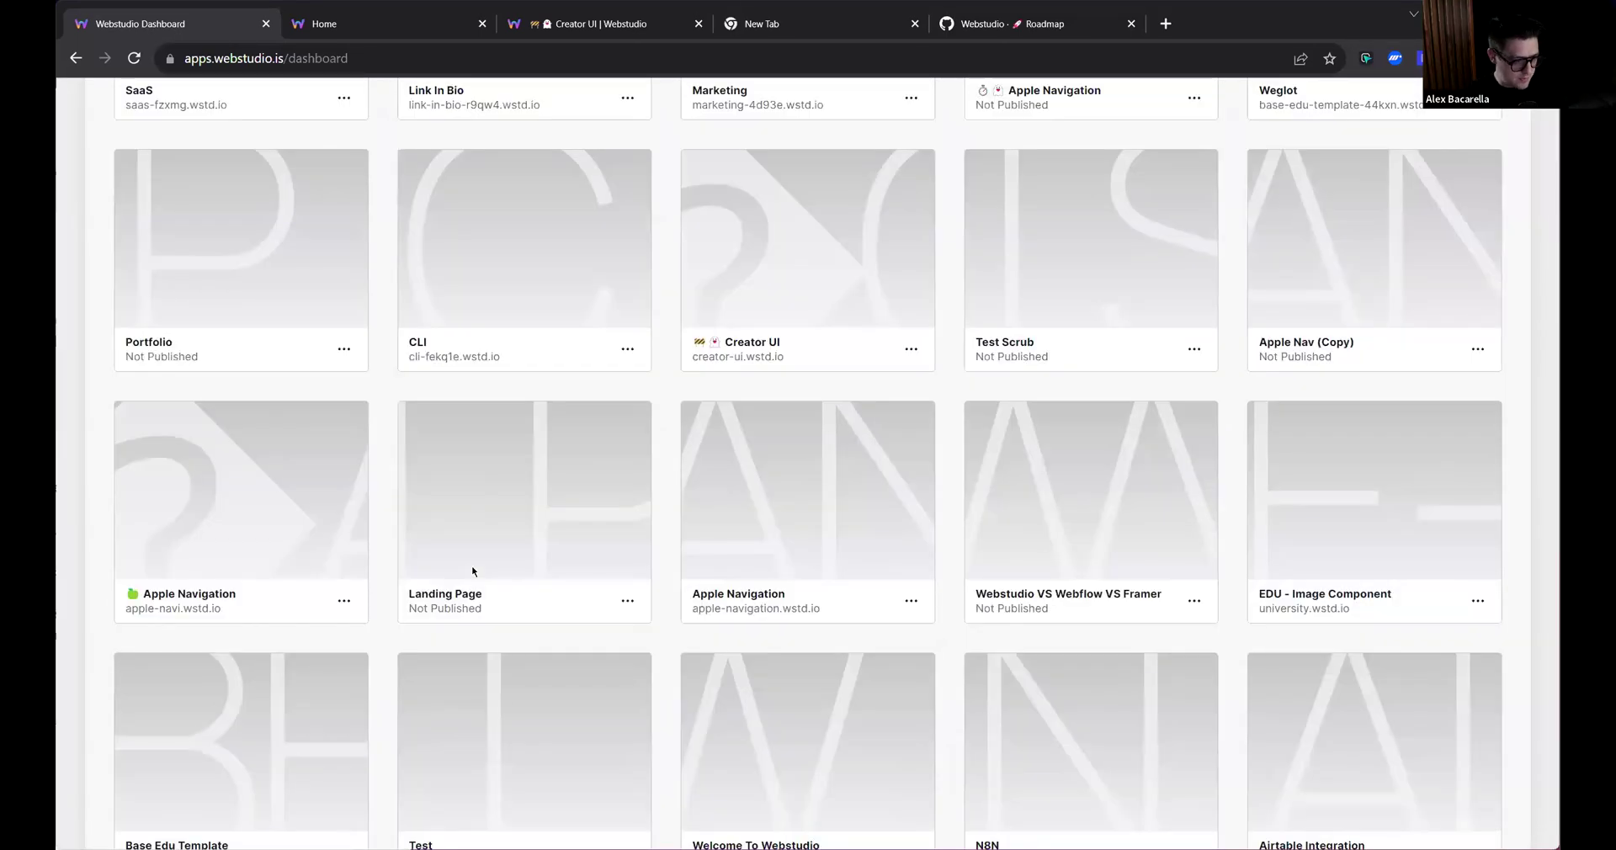
pyautogui.scroll(6, 472, 571)
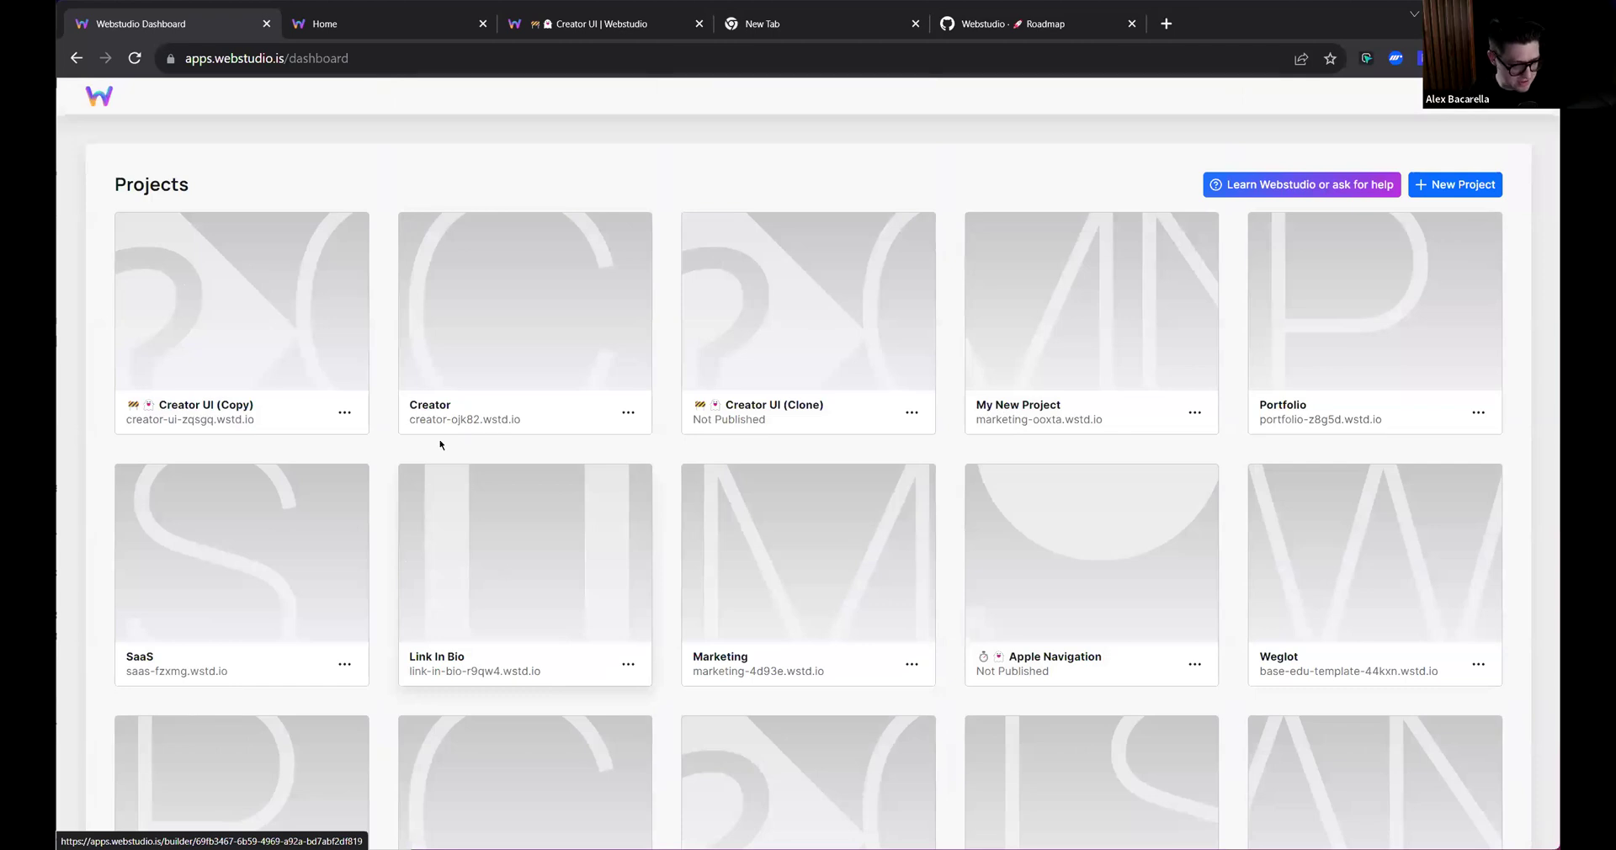
pyautogui.scroll(-4, 765, 440)
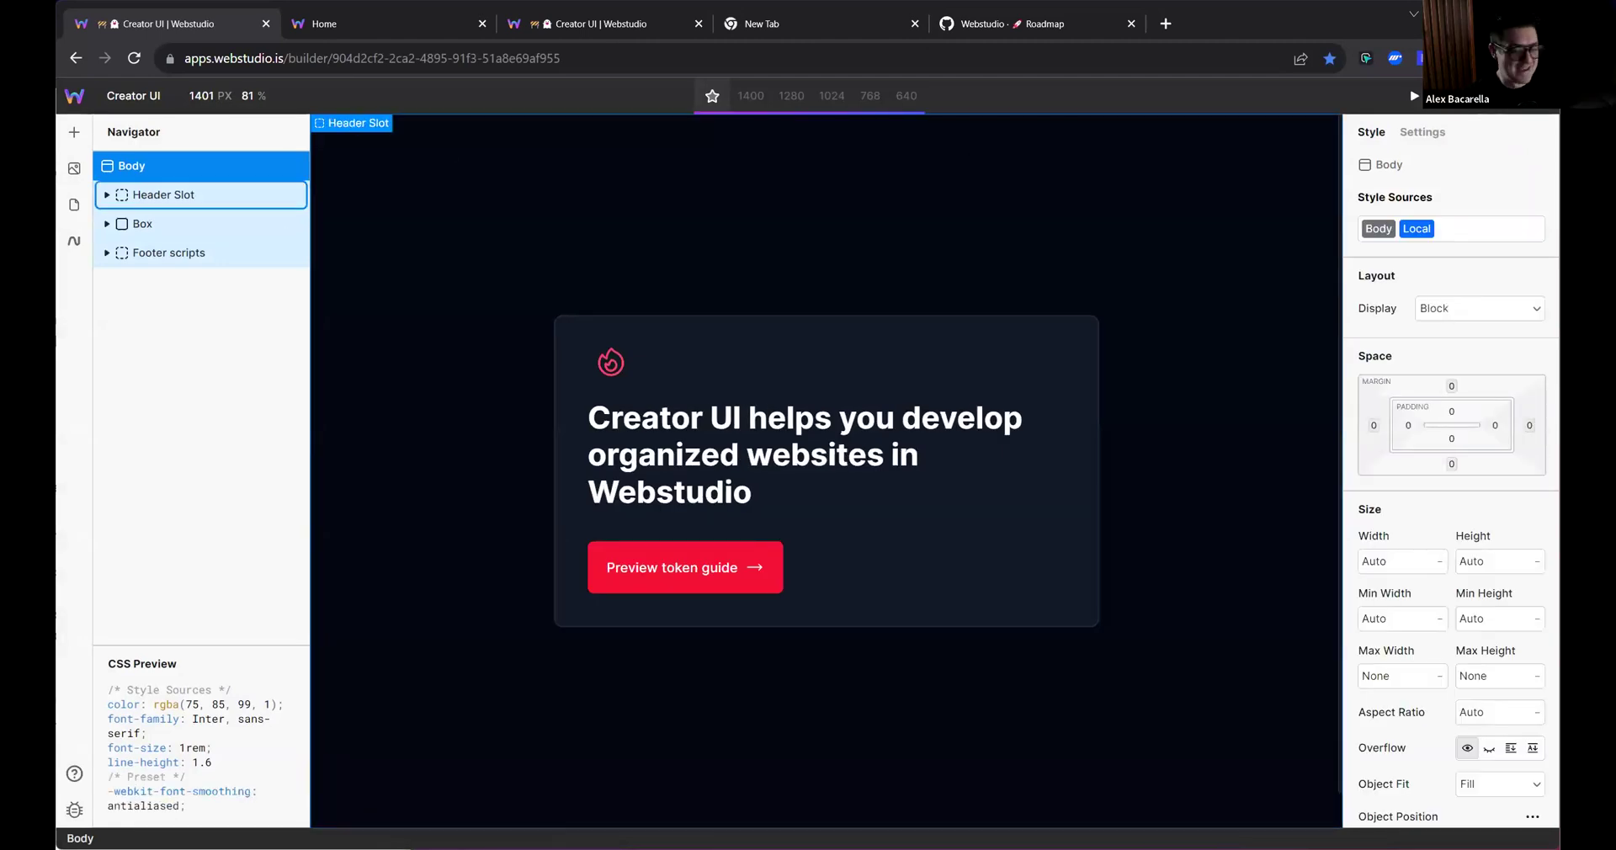
# Switch the builder to the Blanc page, which holds just a Body with one Box
pyautogui.click(74, 204)
pyautogui.click(134, 369)
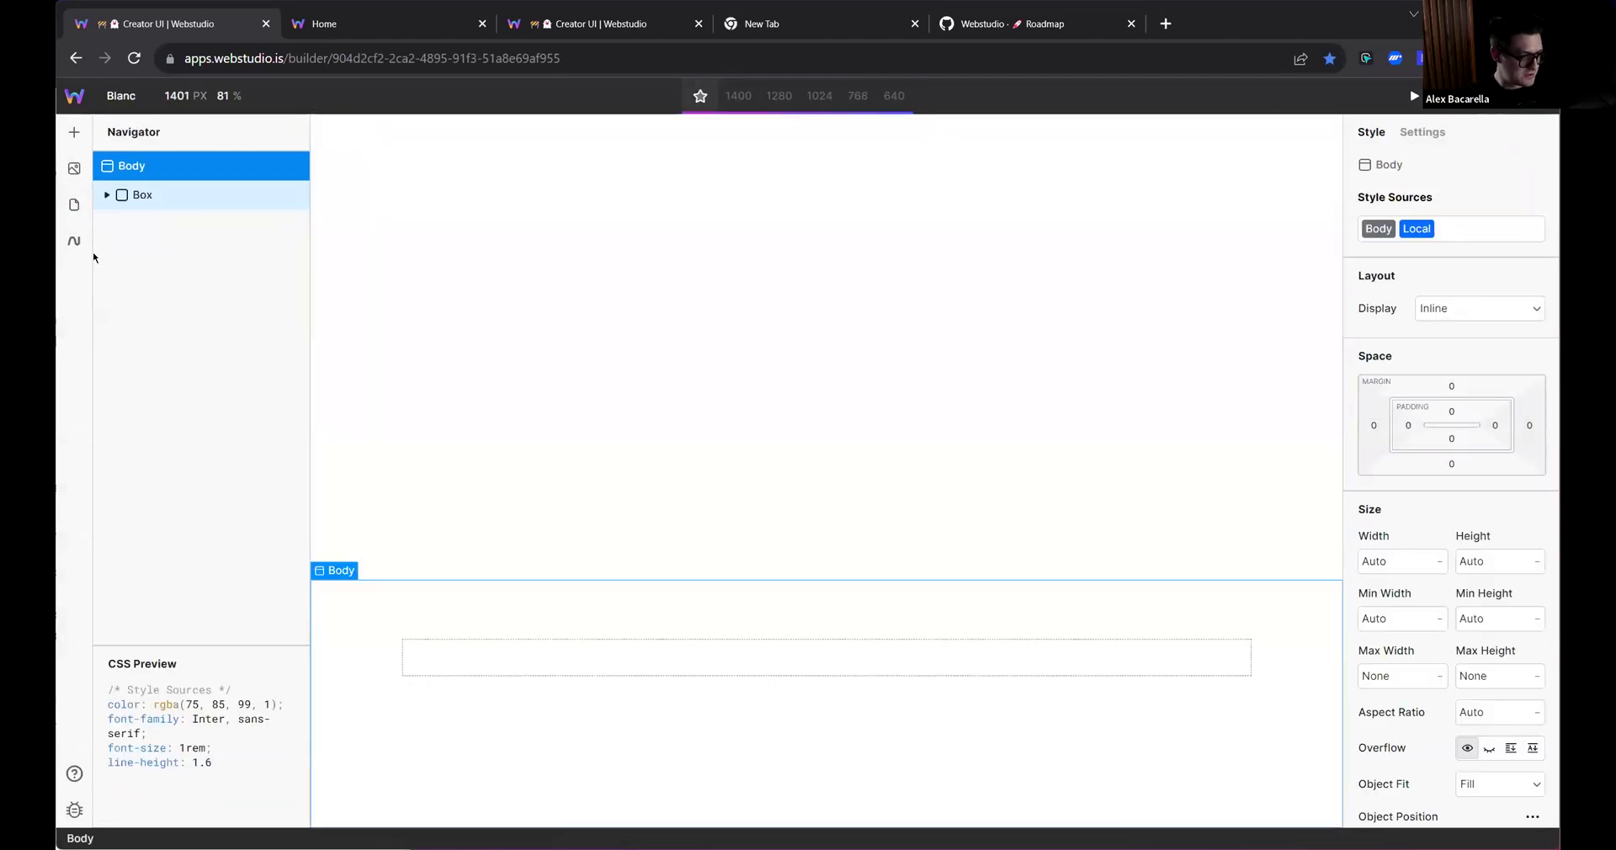
pyautogui.click(74, 205)
pyautogui.click(134, 364)
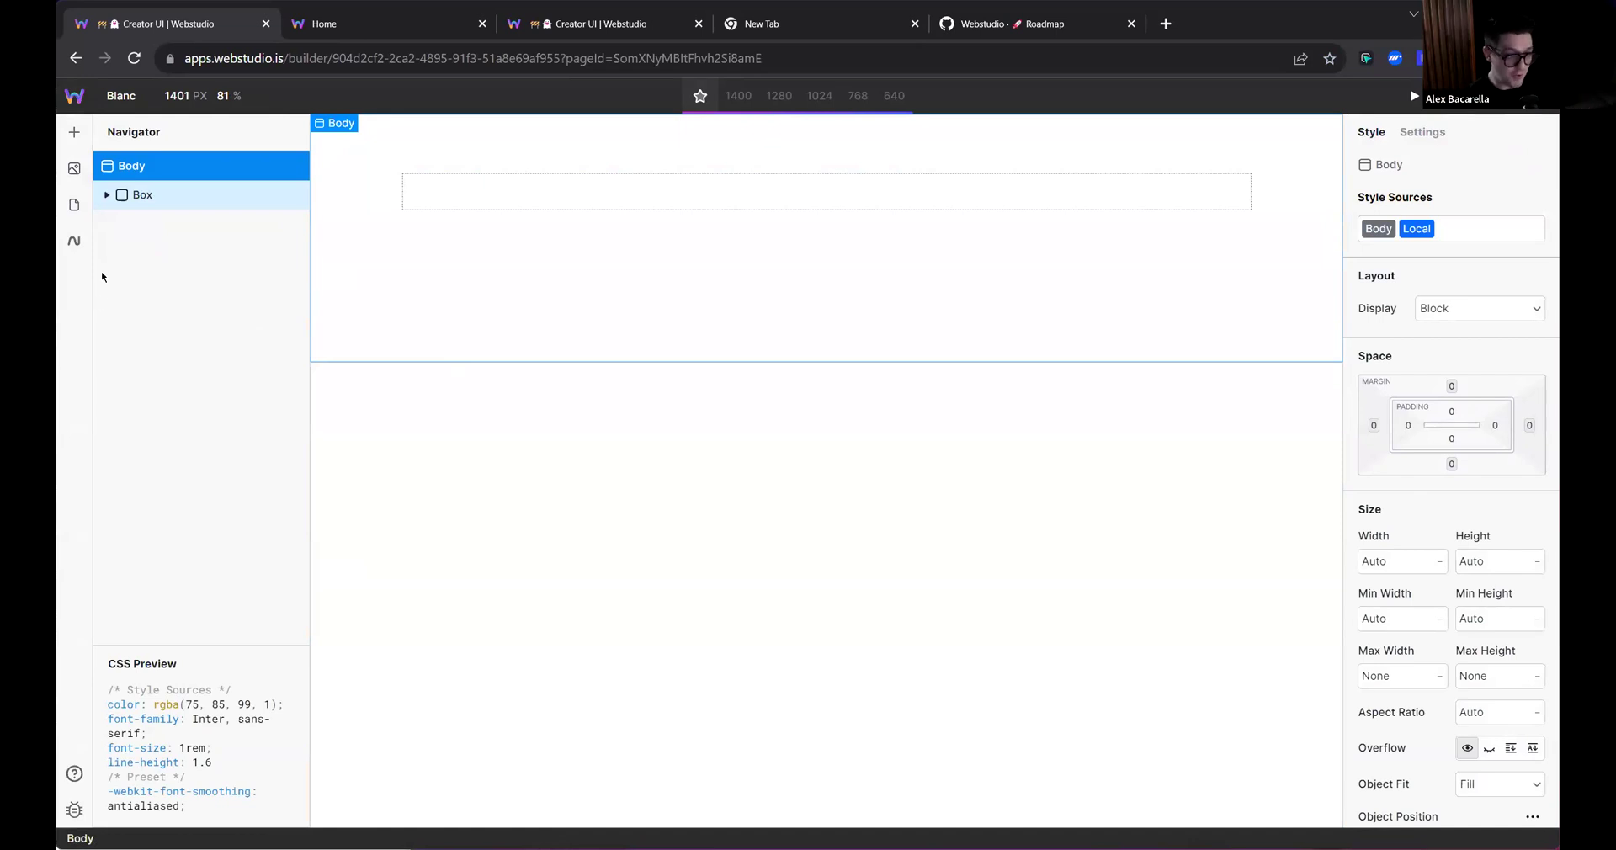
# Browse the Components, Assets, Pages and AI assistant panels, then return to the Navigator tree
pyautogui.click(76, 145)
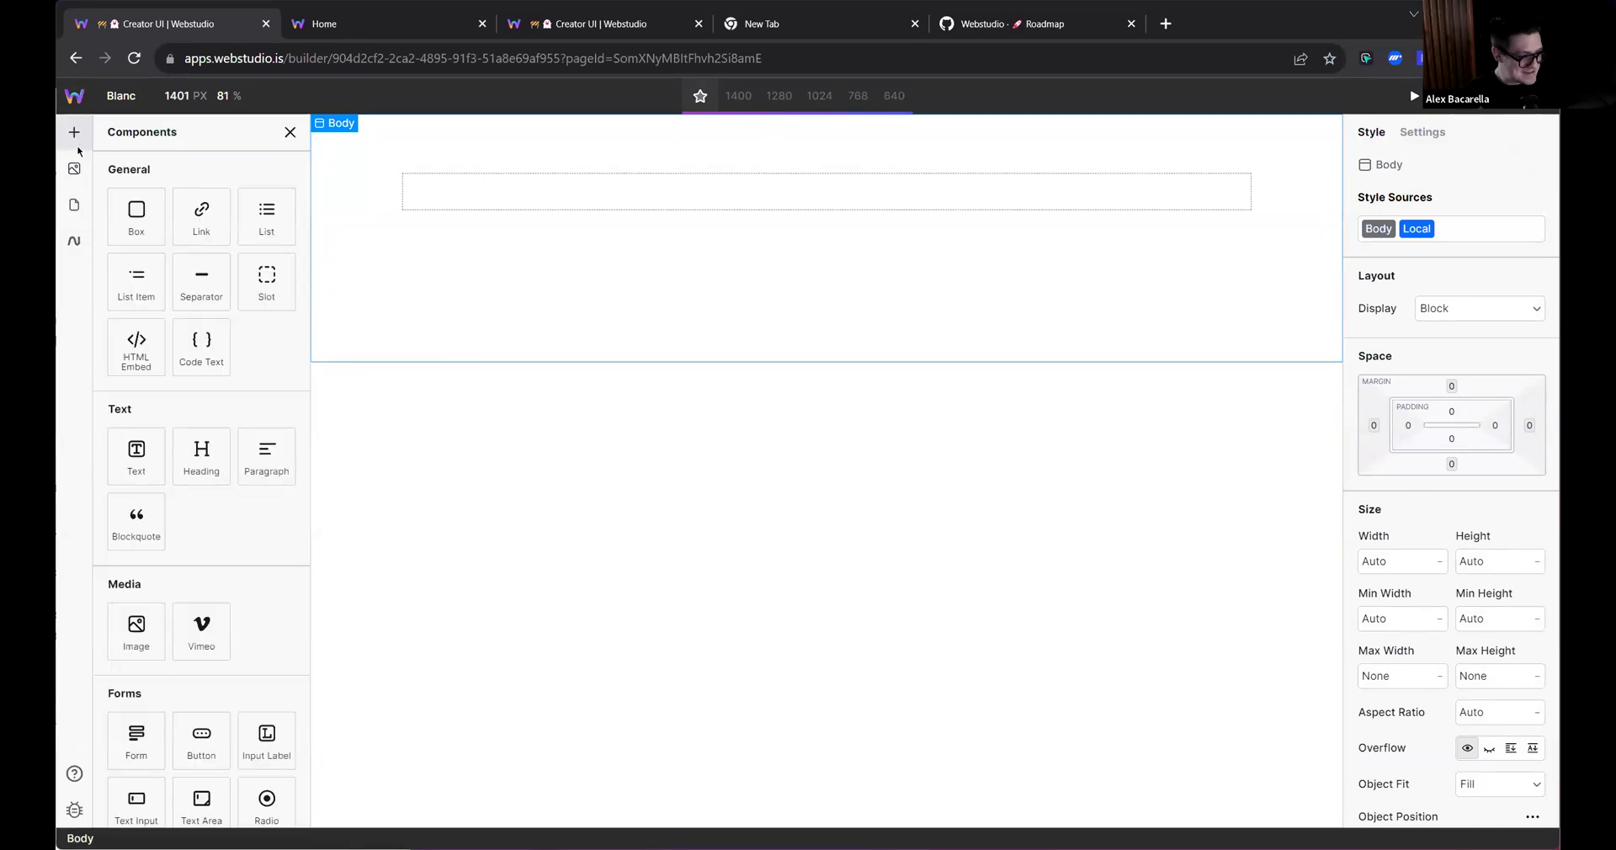
pyautogui.scroll(-5, 169, 555)
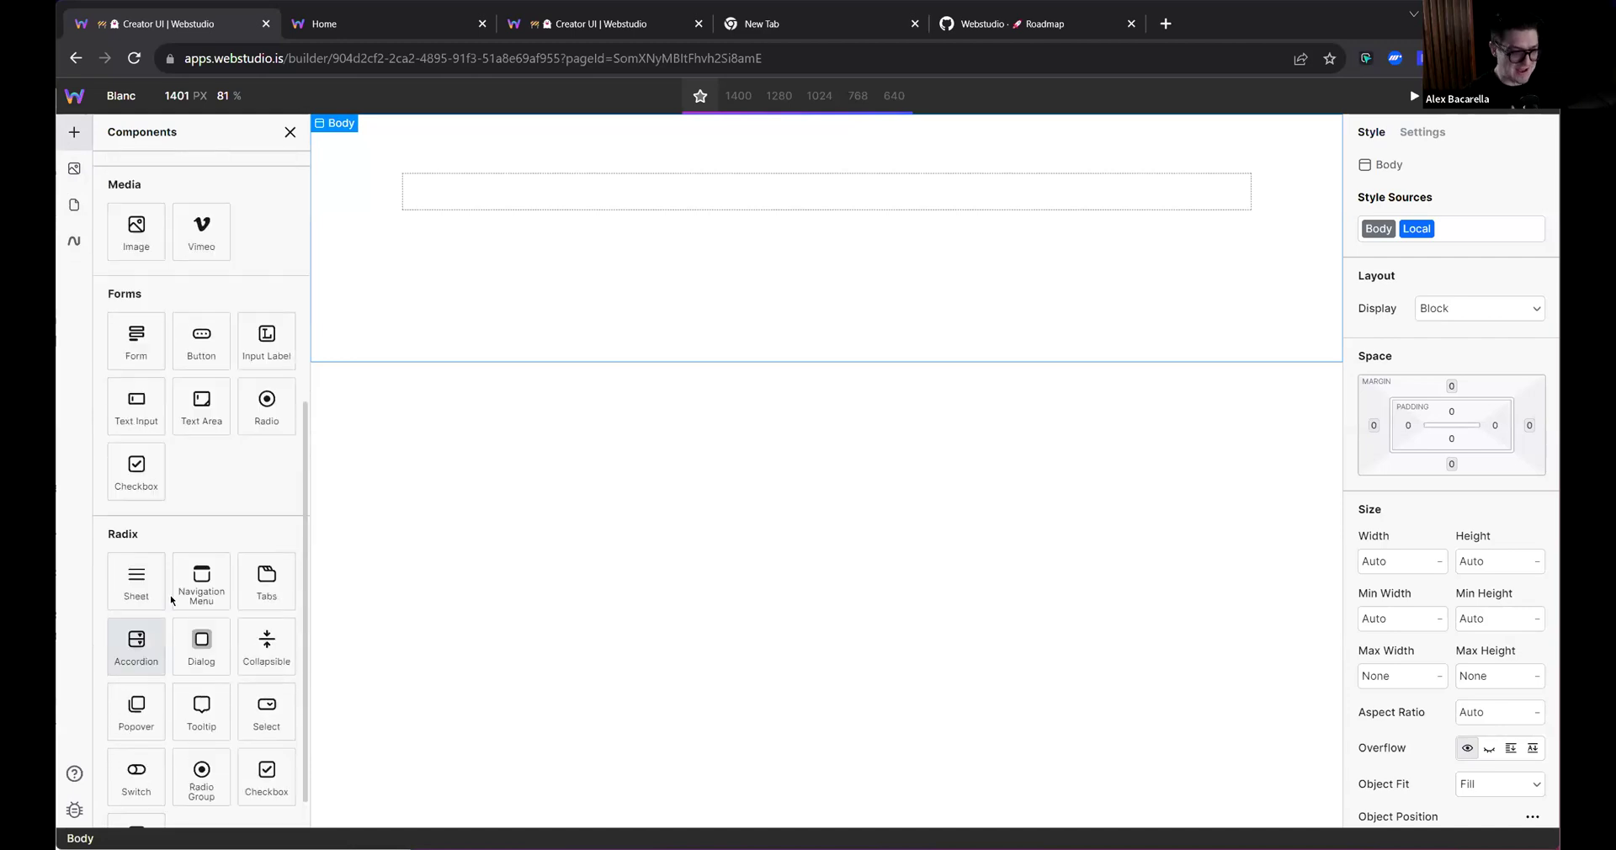
pyautogui.scroll(5, 171, 593)
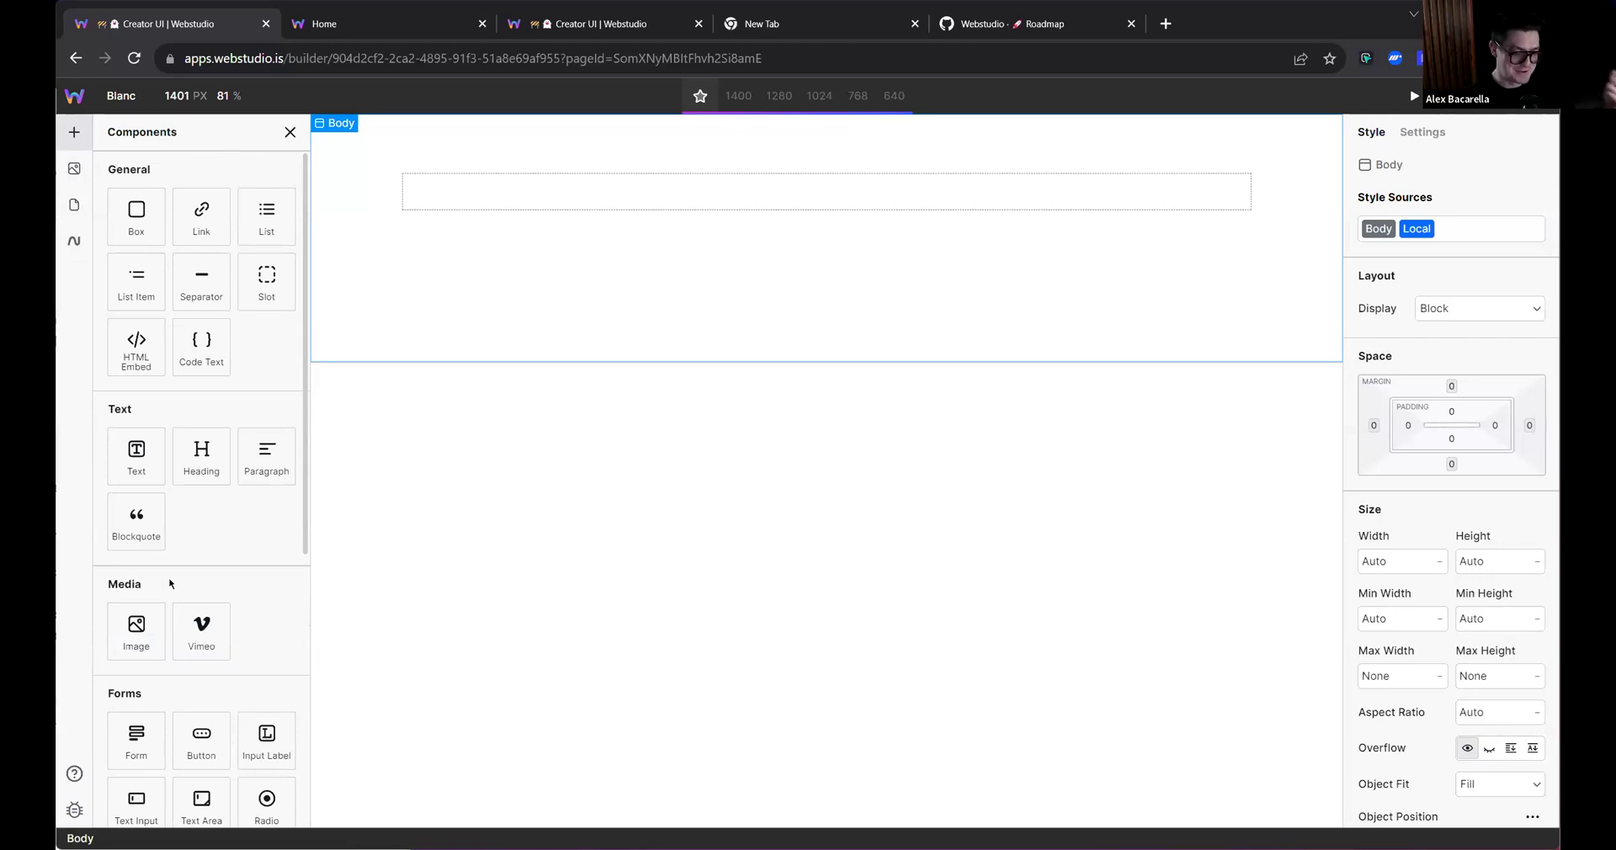
pyautogui.click(81, 170)
pyautogui.click(75, 201)
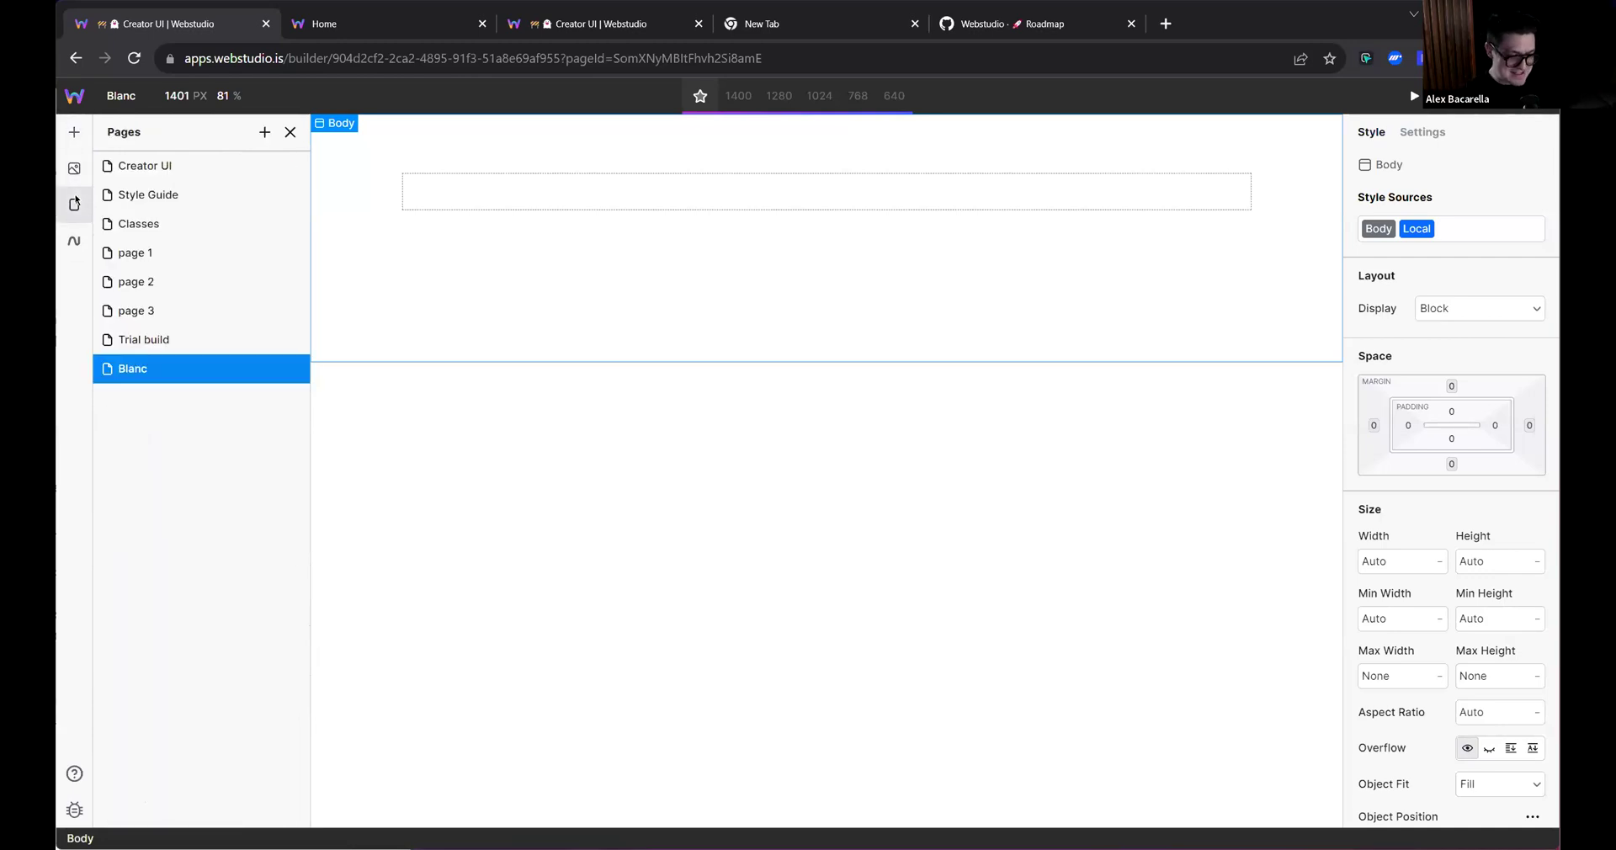
pyautogui.click(80, 240)
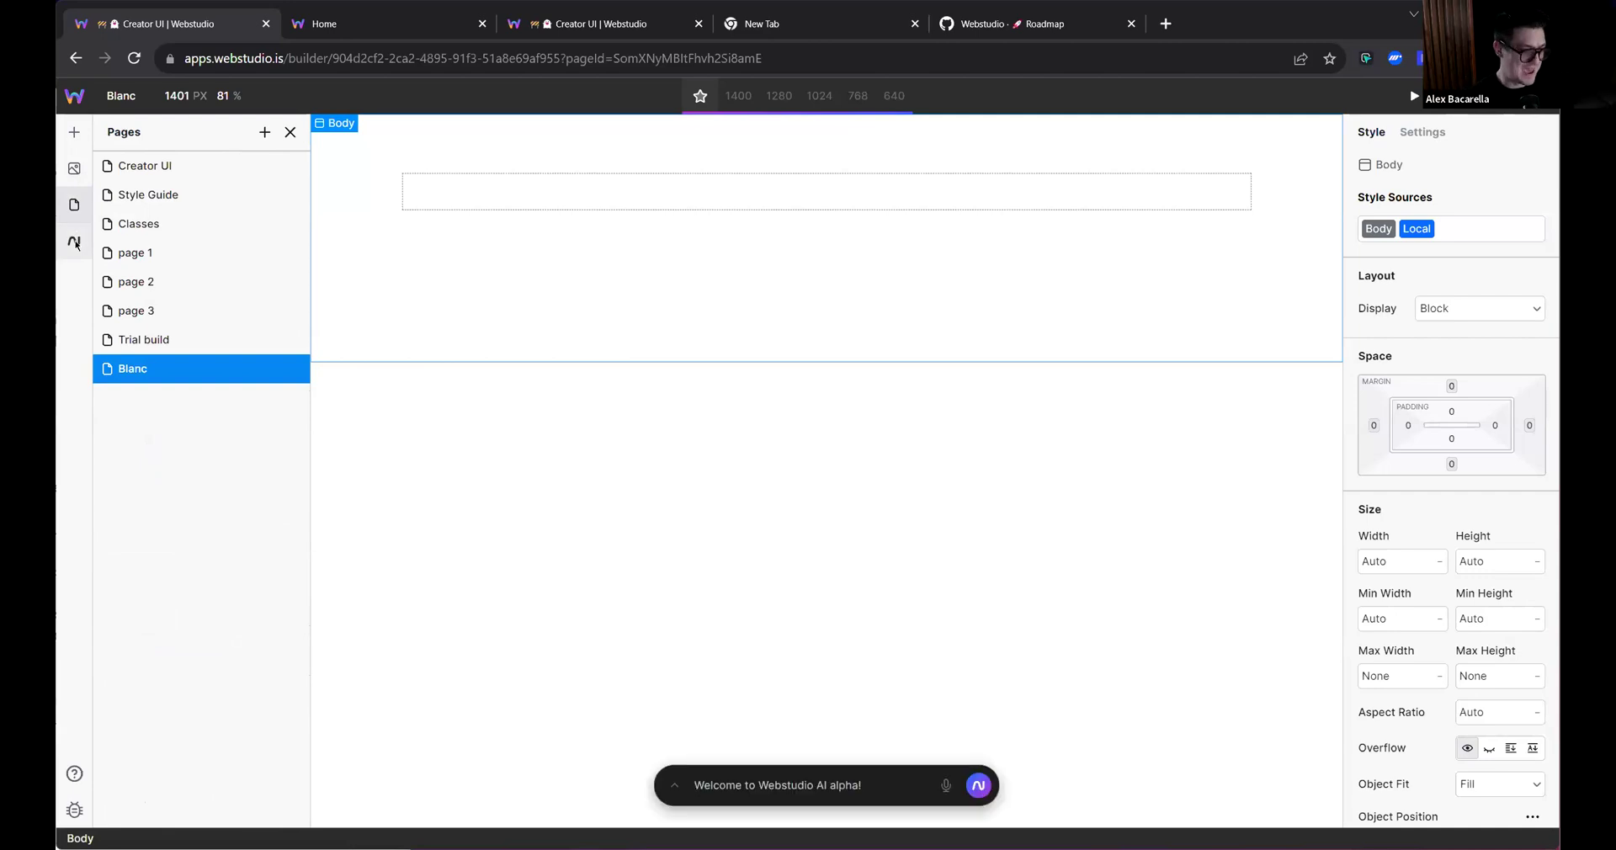
pyautogui.click(76, 244)
pyautogui.press('z')
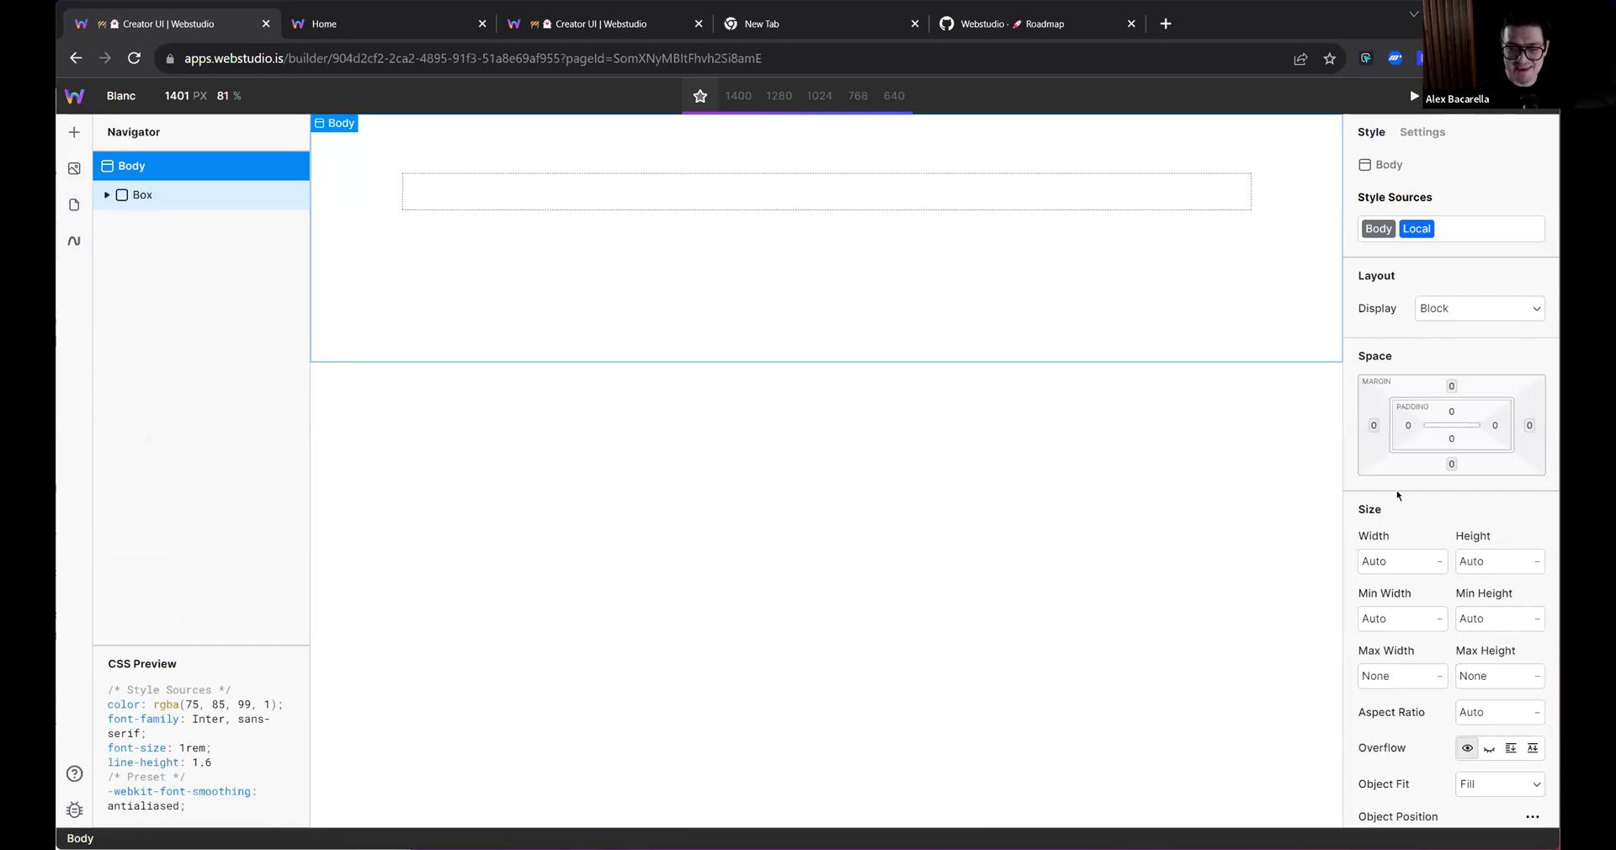
pyautogui.scroll(-3, 1432, 359)
pyautogui.scroll(3, 1432, 359)
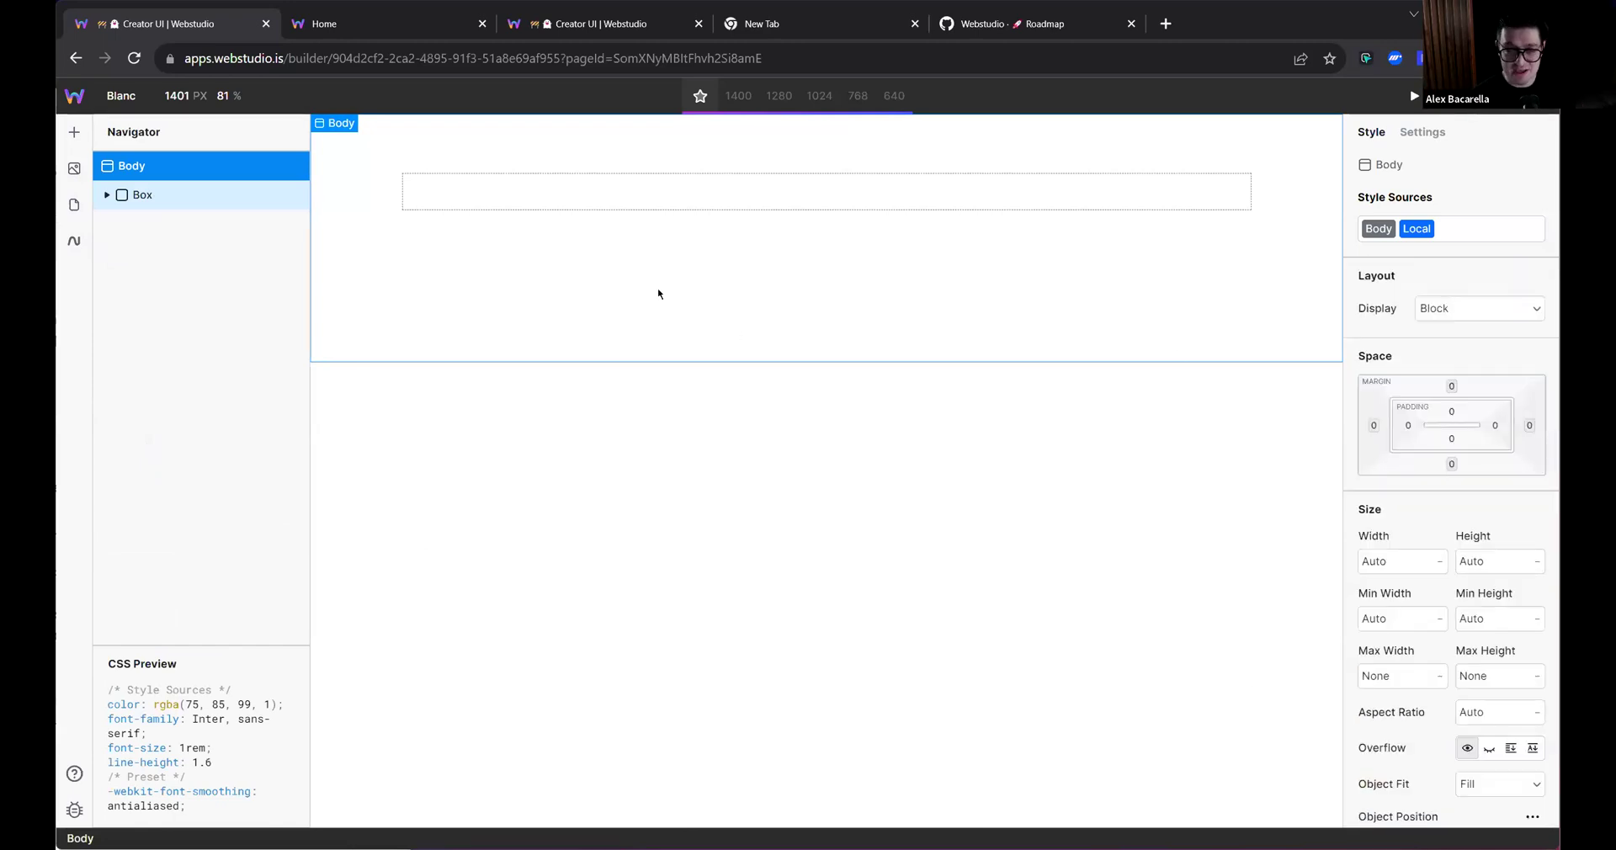
# Delete the Box so the Blanc page holds only the Body, then show the Pages list
pyautogui.click(143, 195)
pyautogui.press('Delete')
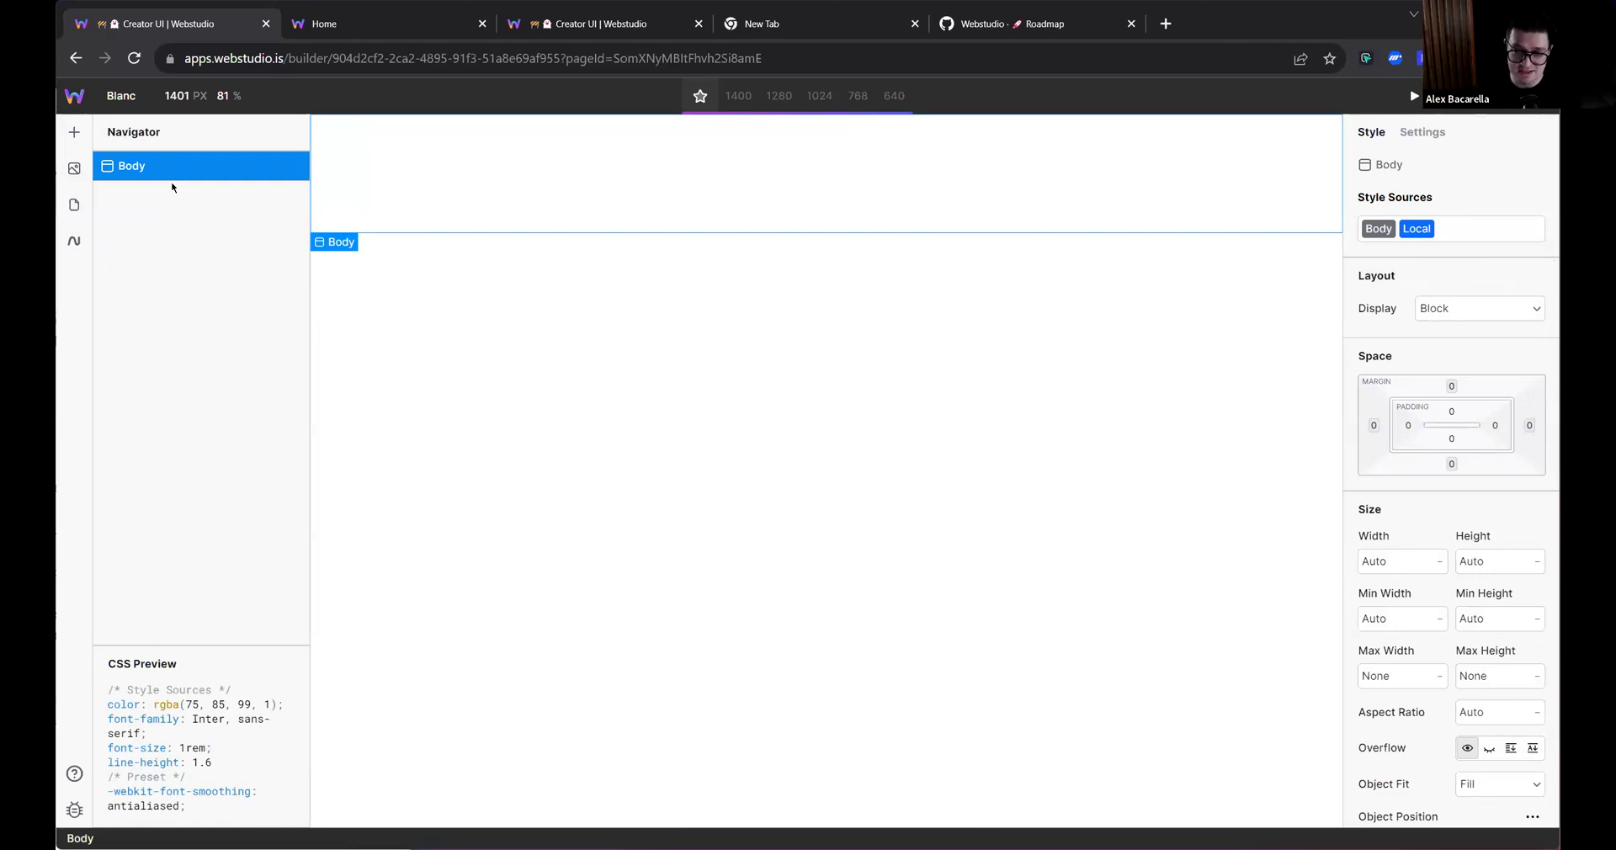
pyautogui.scroll(-3, 1398, 568)
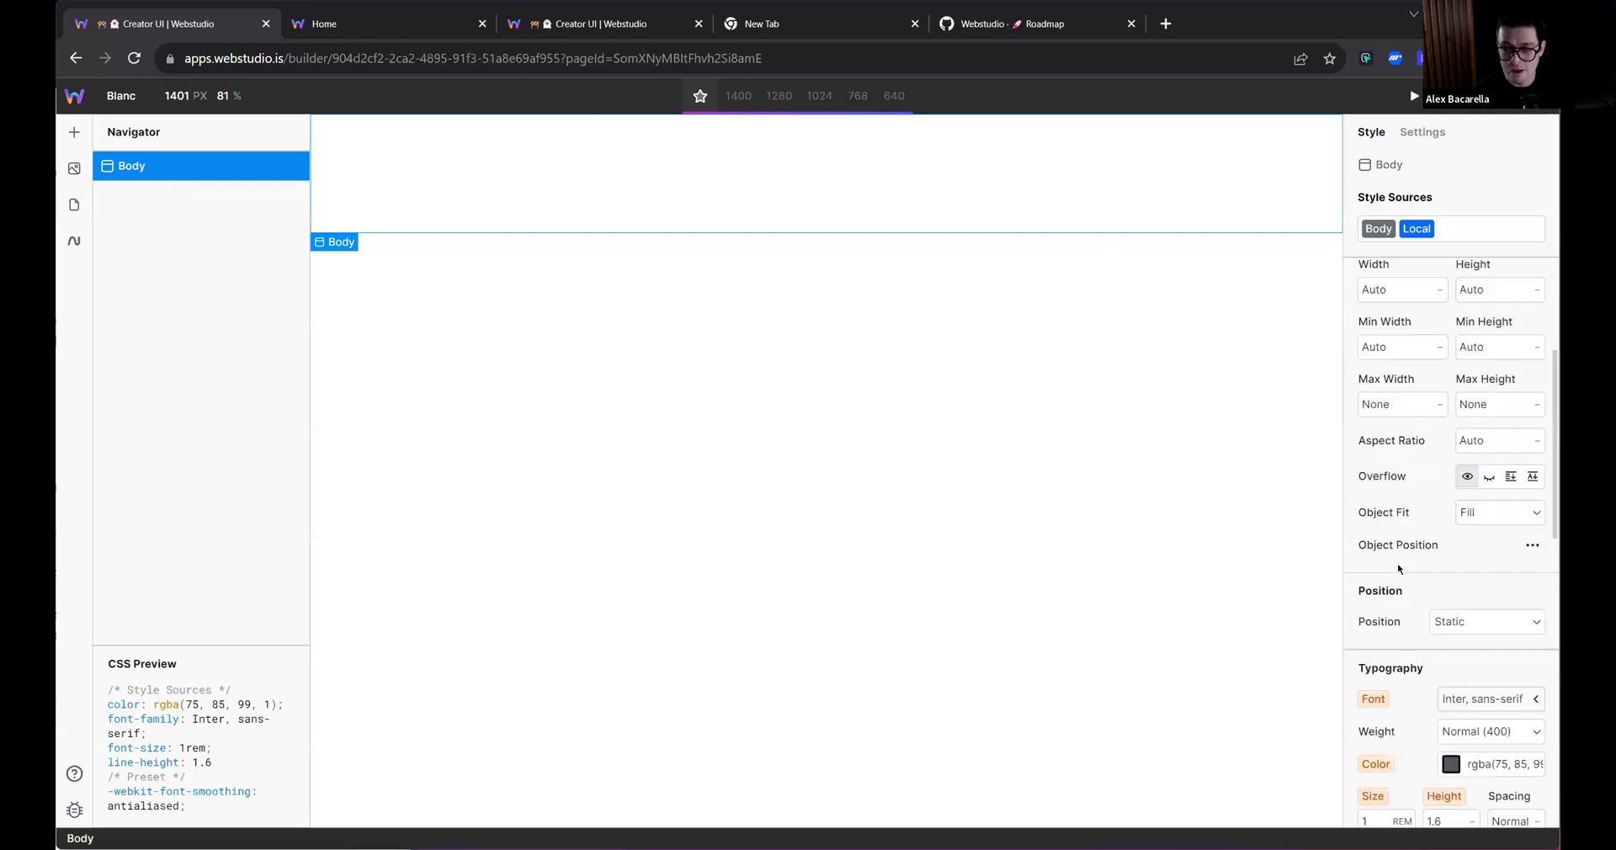
pyautogui.scroll(3, 1380, 528)
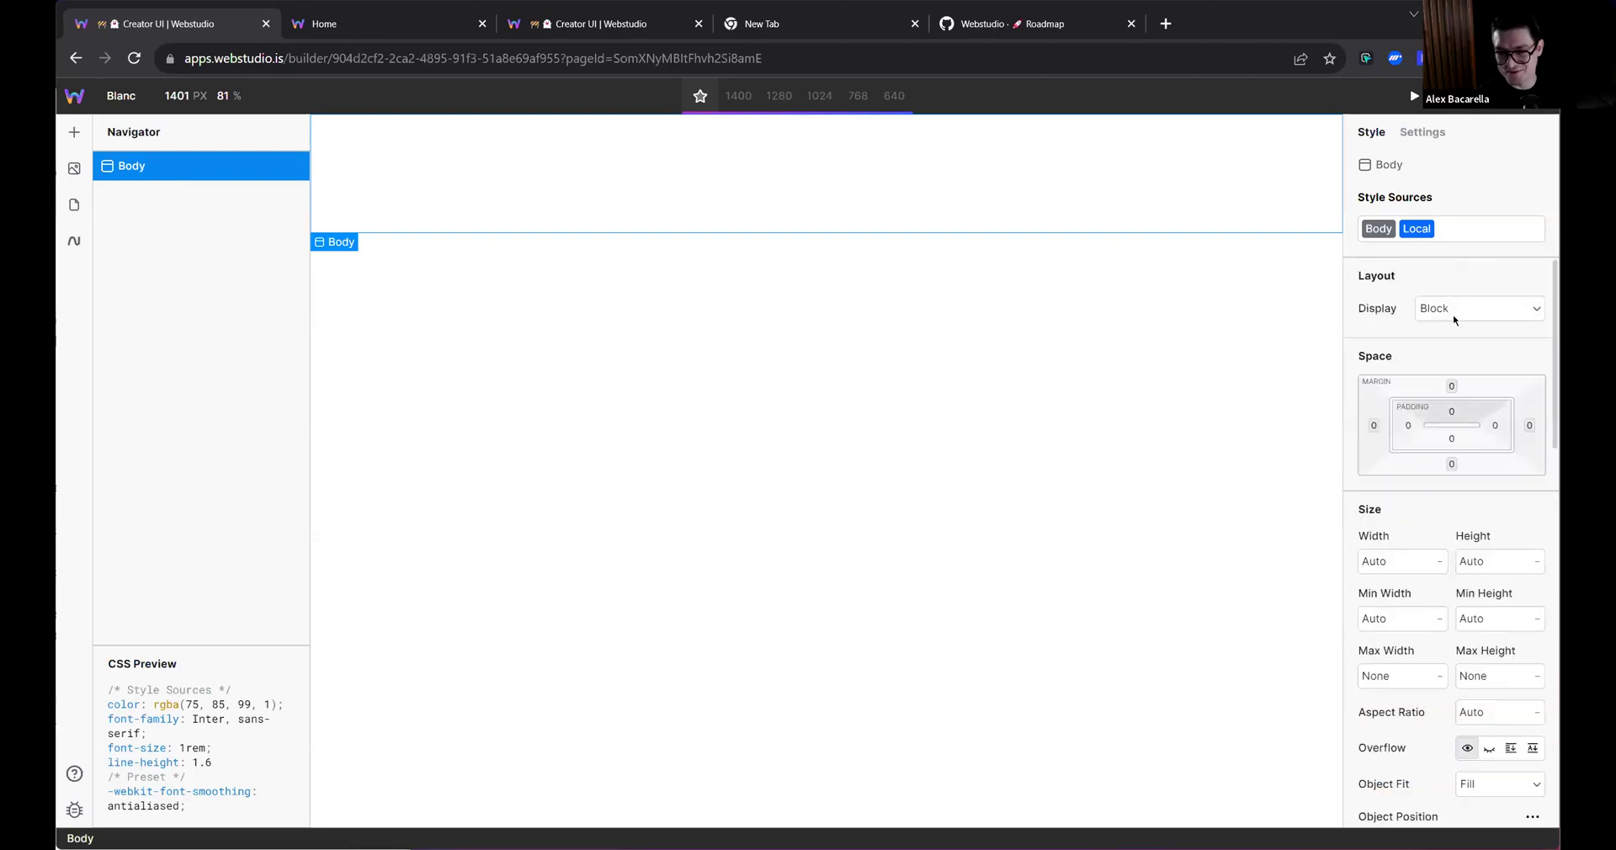
pyautogui.click(1458, 231)
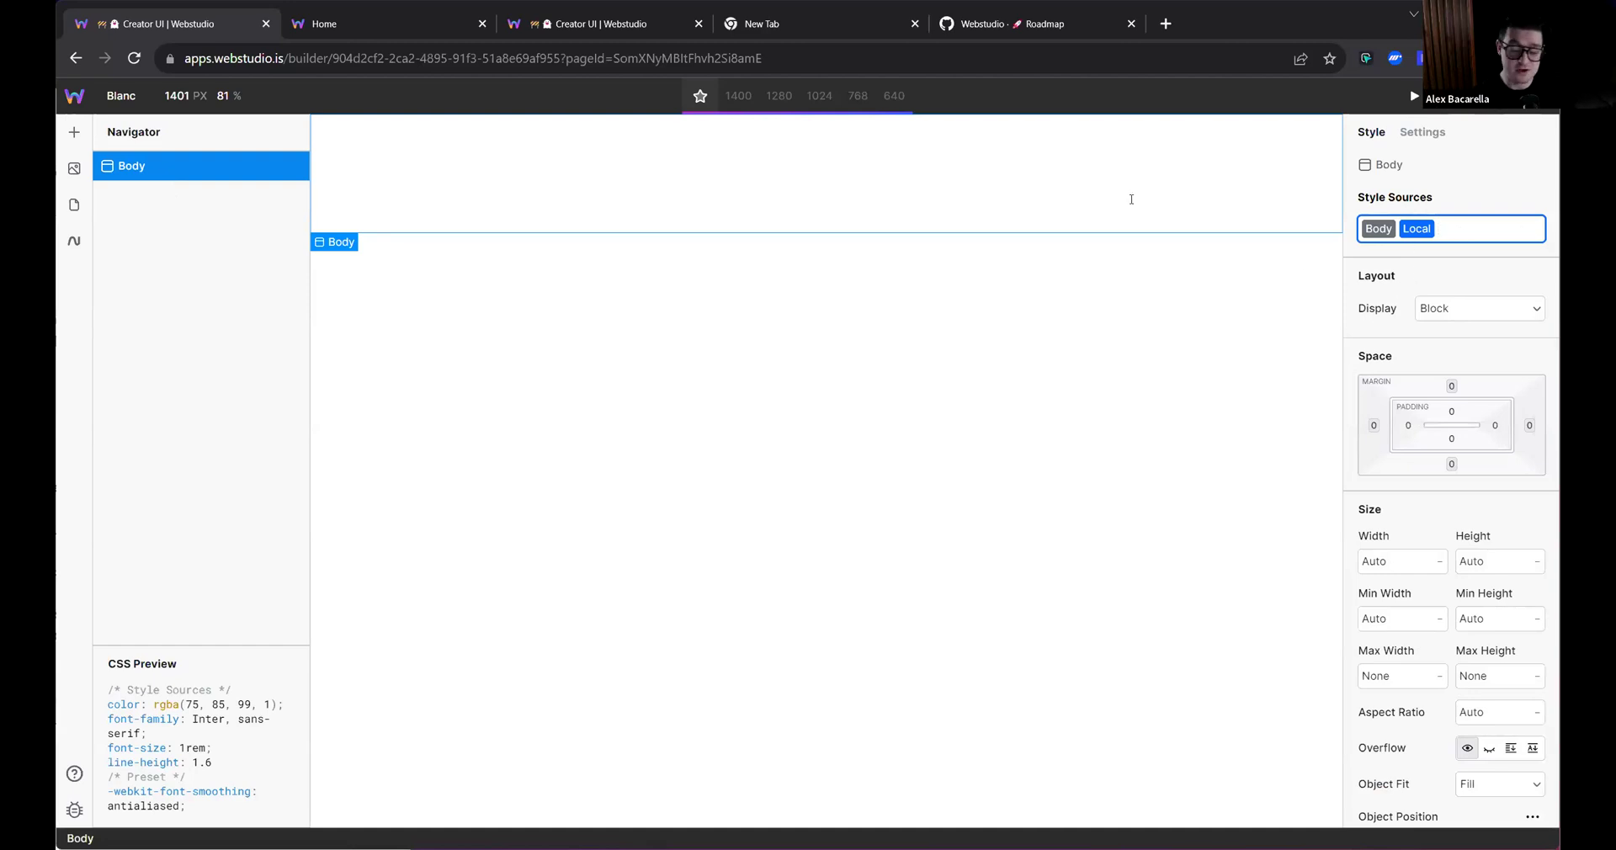
pyautogui.click(74, 204)
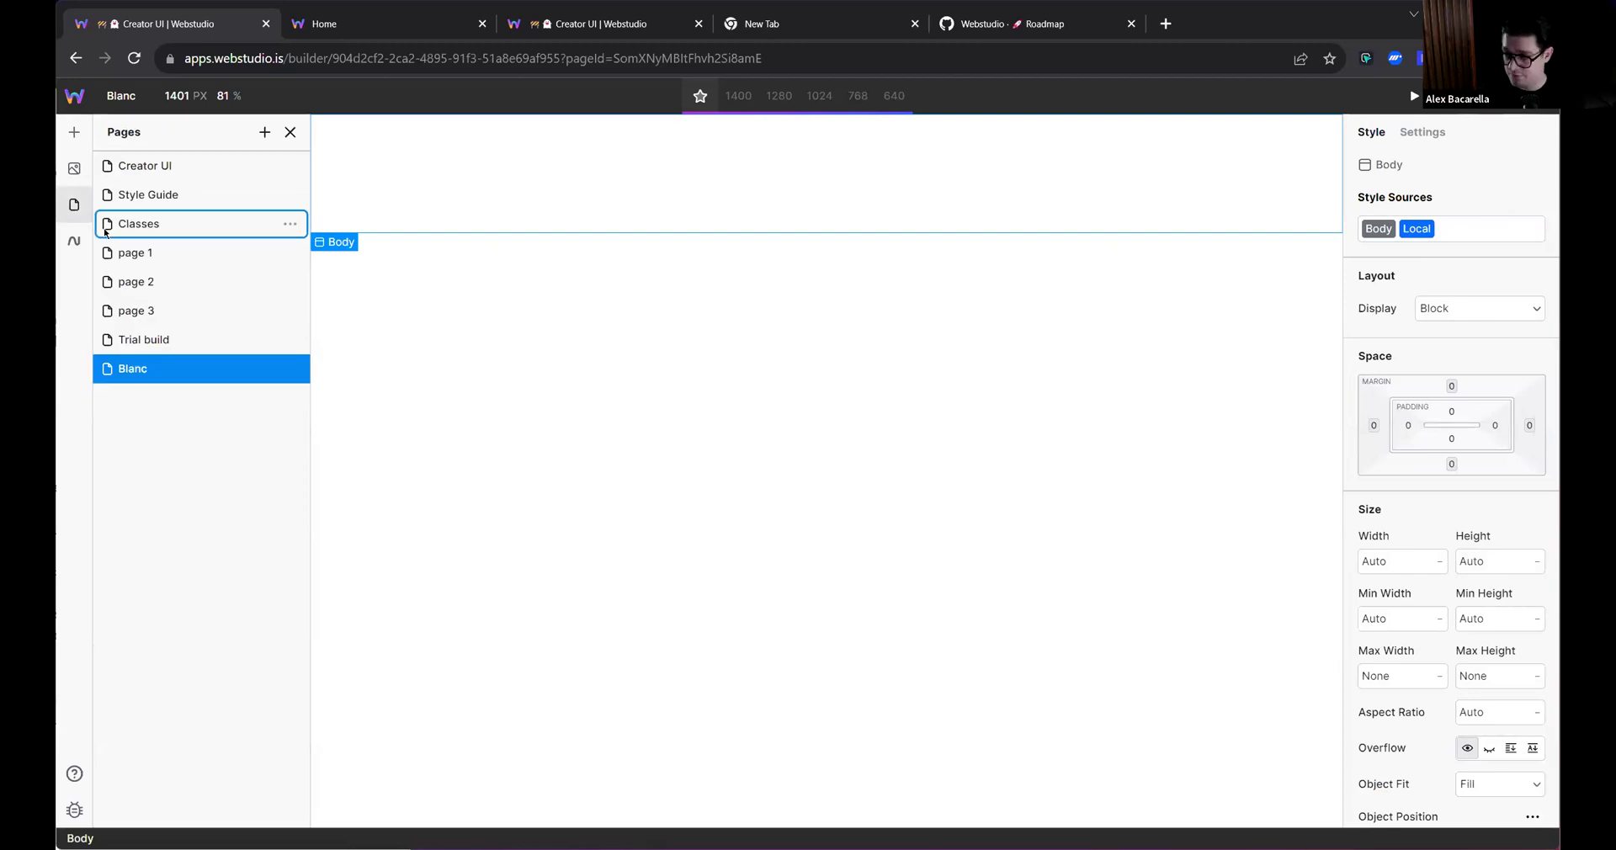
# On the Style Guide page, select the extra-large heading and view its Settings showing the H1 tag
pyautogui.click(171, 202)
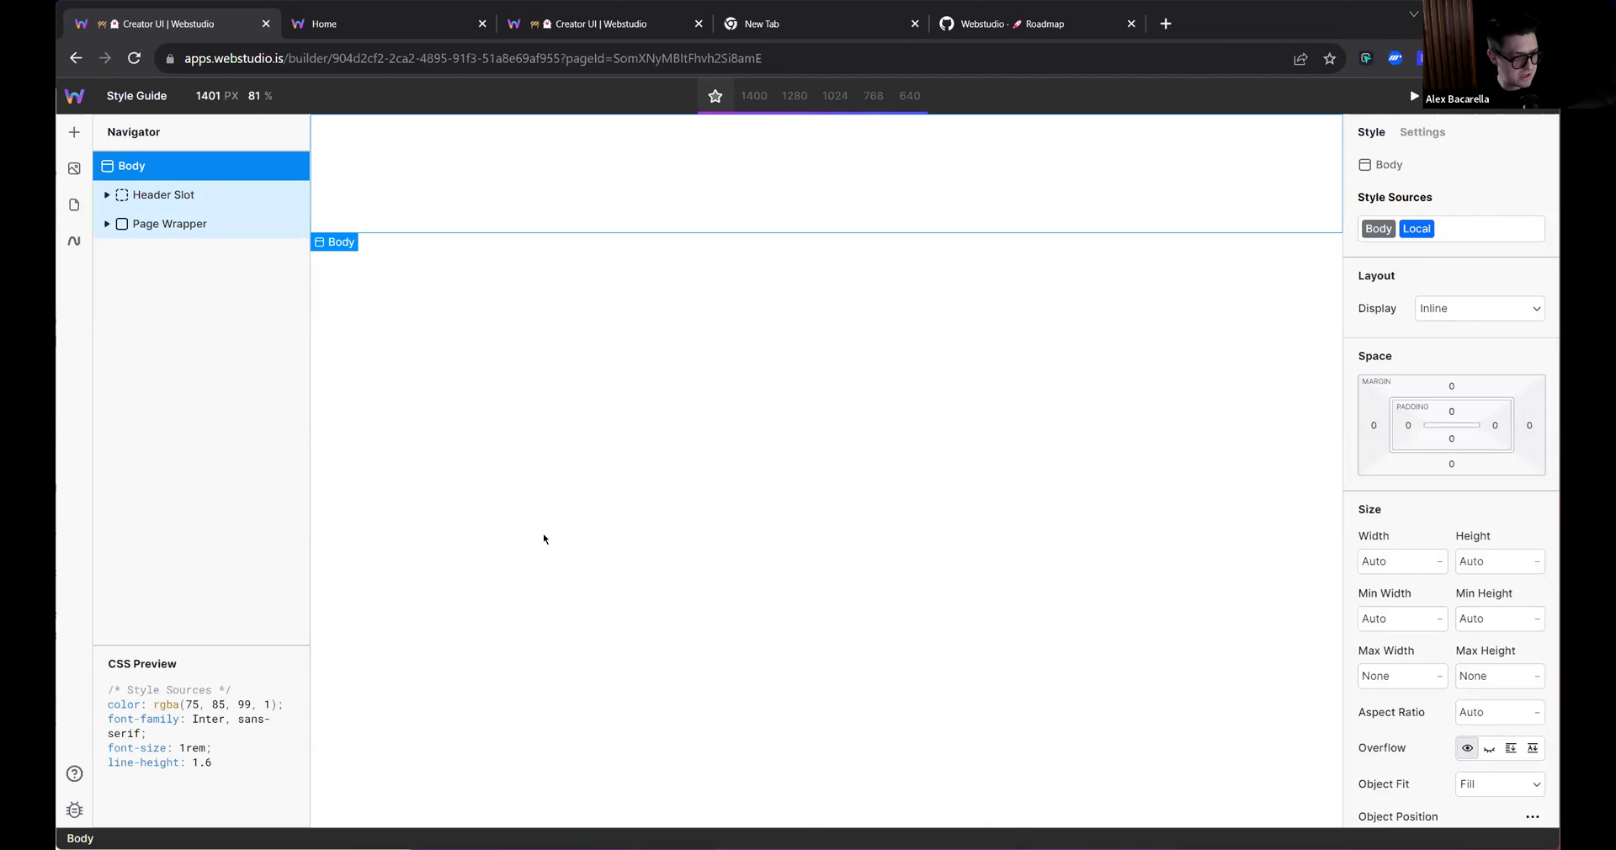
pyautogui.scroll(-10, 797, 317)
pyautogui.scroll(1, 755, 579)
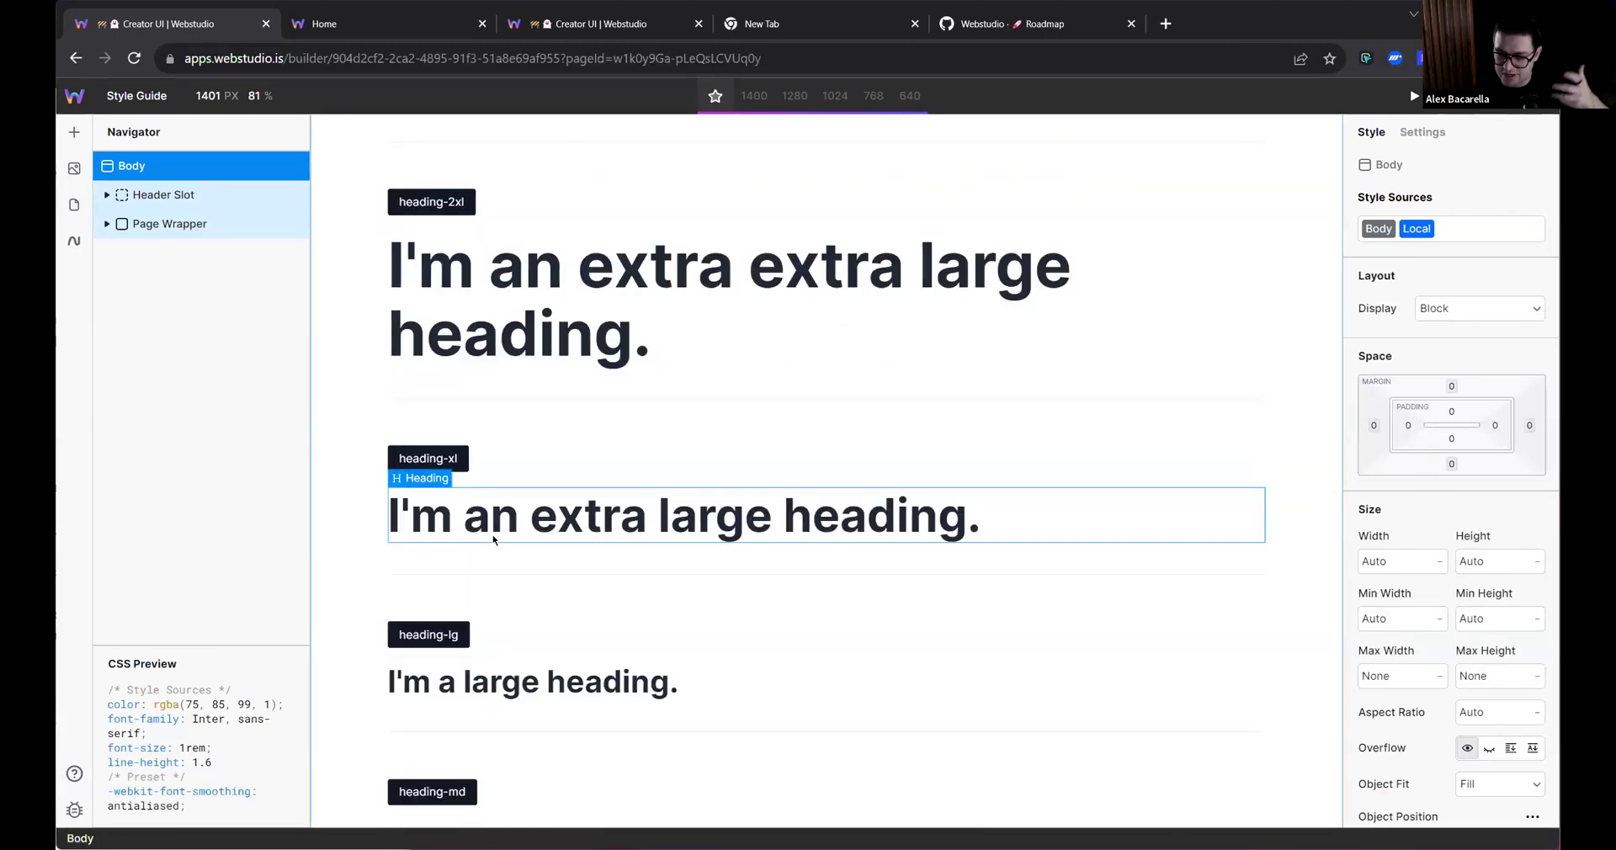
pyautogui.click(494, 540)
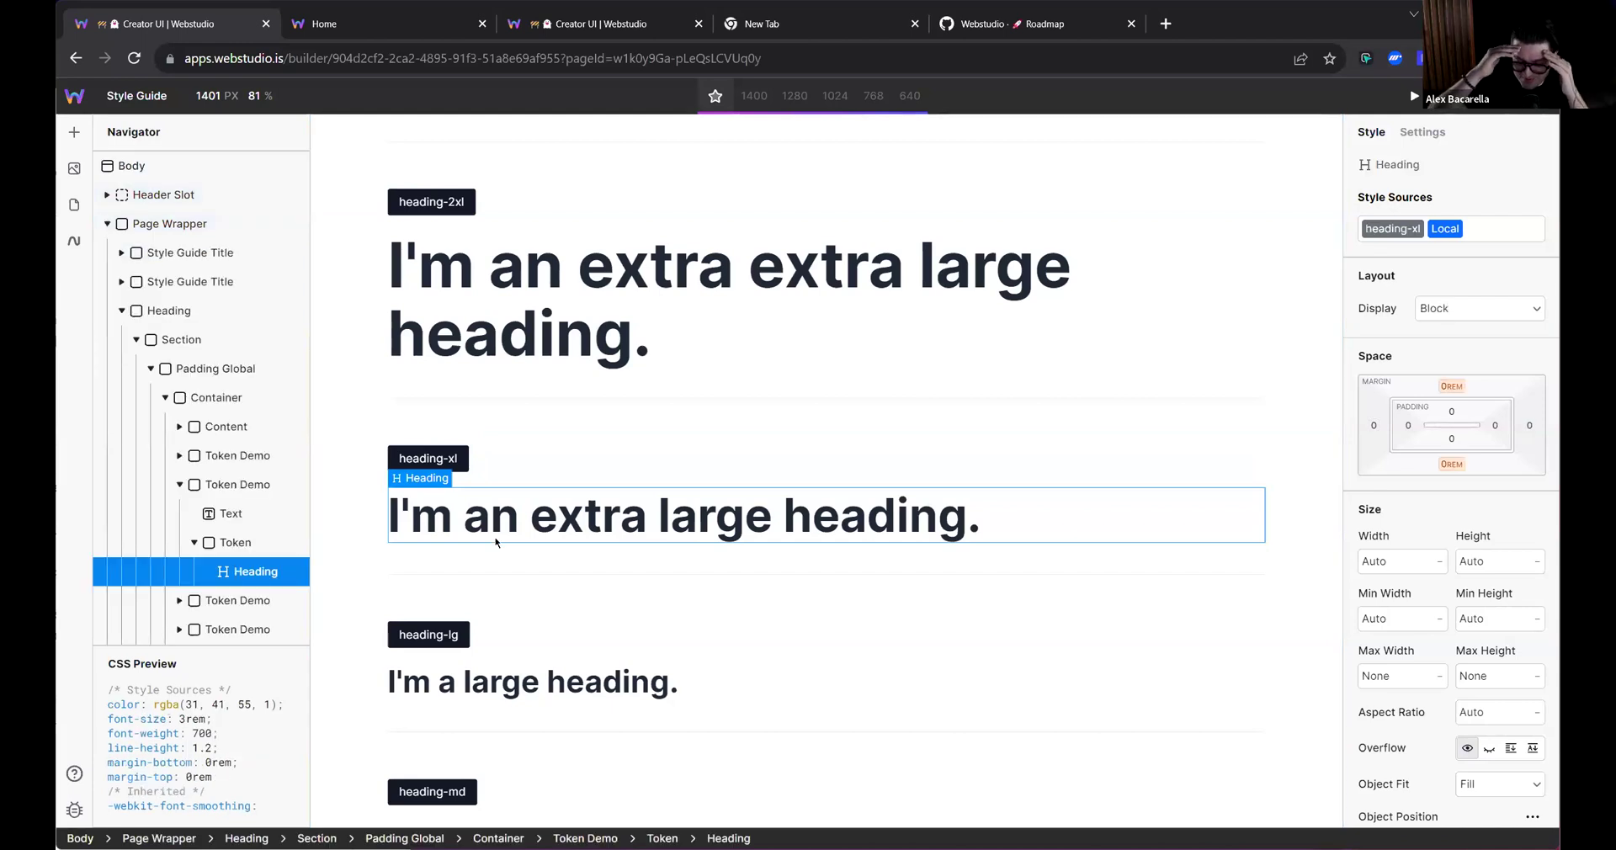
pyautogui.moveTo(1389, 239)
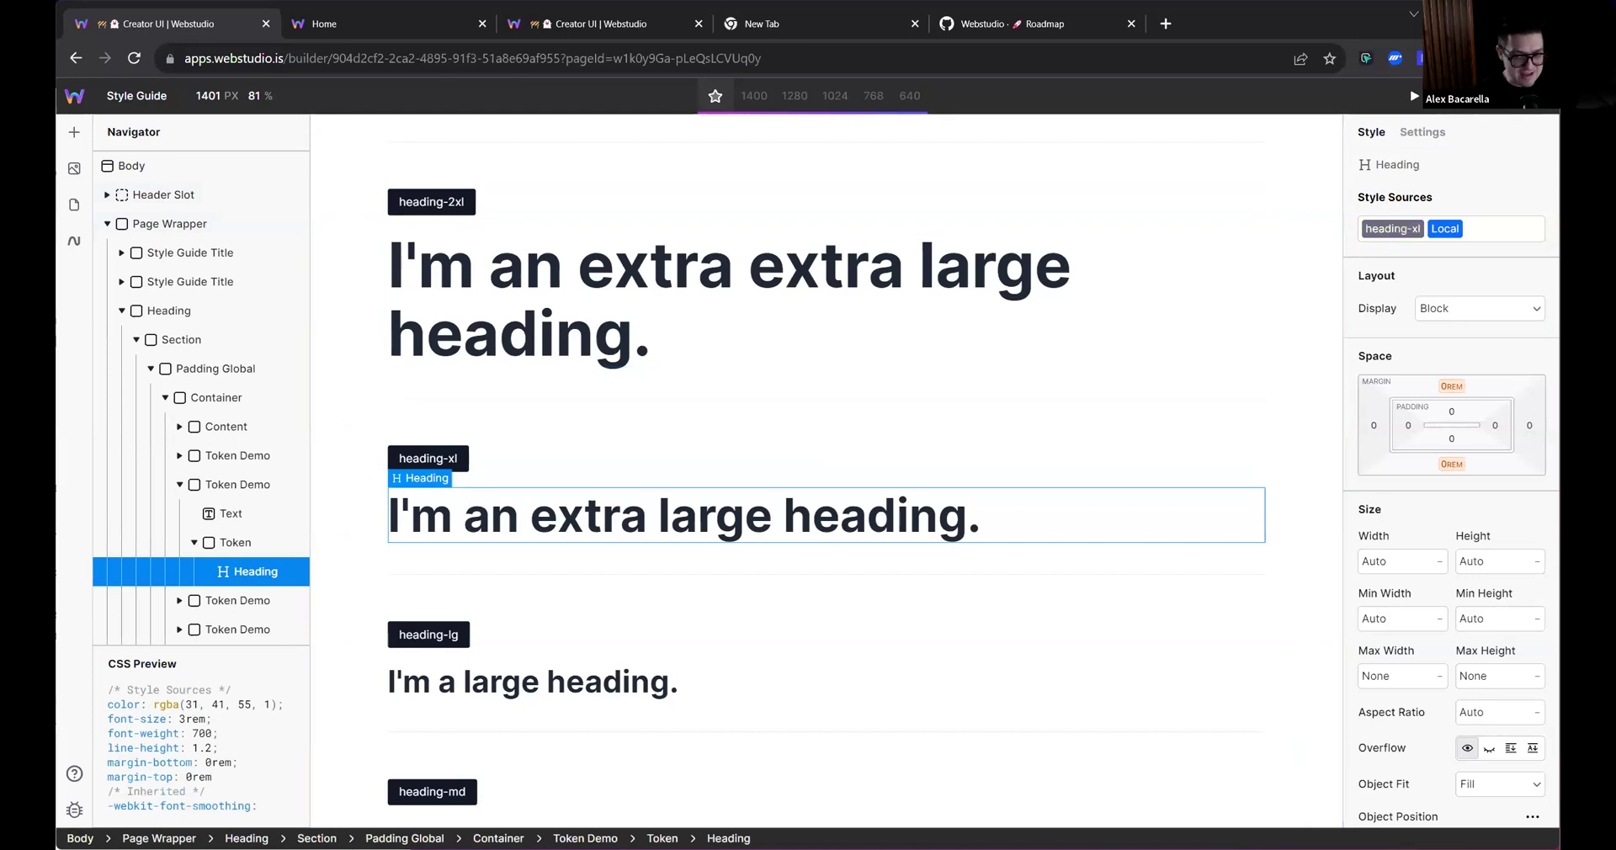
pyautogui.click(1419, 133)
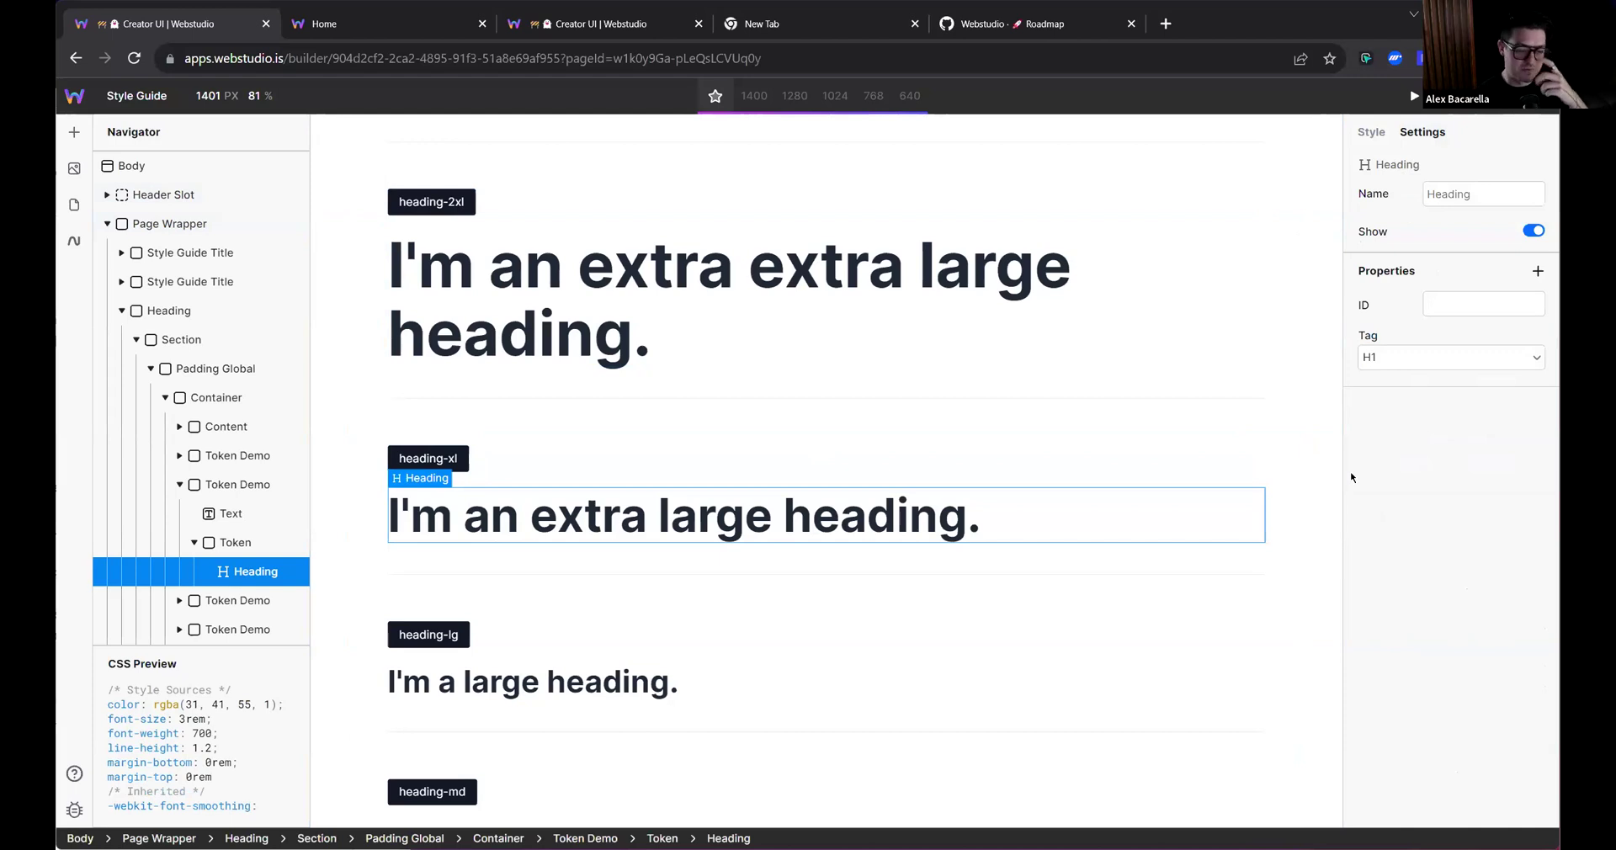
# Check the heading's Tag options, keeping H1, and start adding a new property
pyautogui.click(1454, 357)
pyautogui.click(1454, 356)
pyautogui.click(1536, 271)
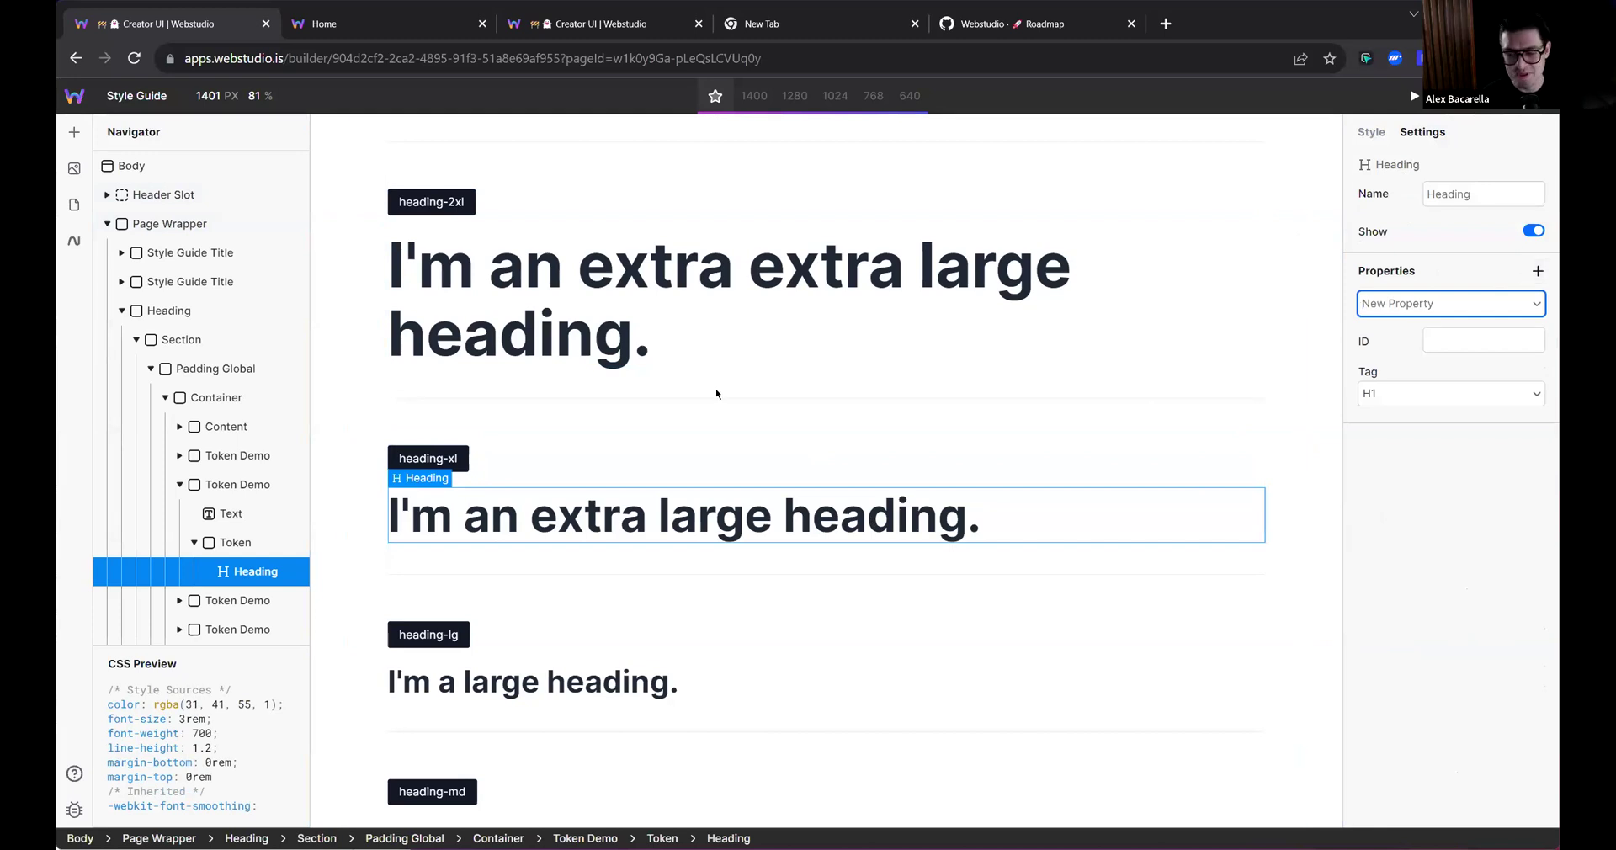
# Return to the heading's Style properties and open the Publish dialog listing creator-ui.wstd.io and creator.gg
pyautogui.scroll(-4, 733, 405)
pyautogui.scroll(-4, 471, 539)
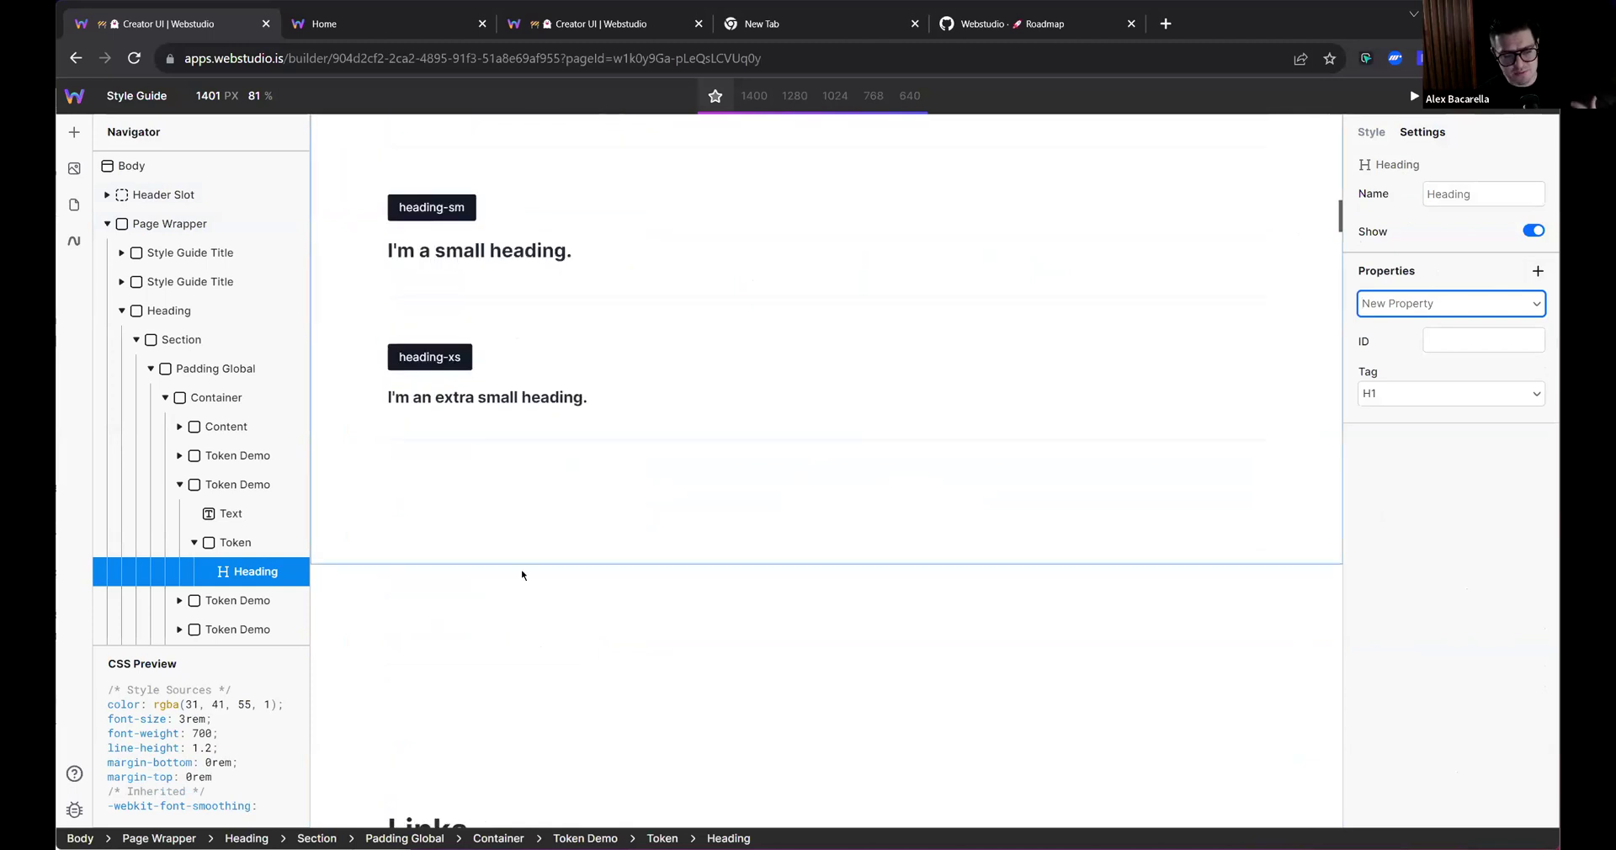
pyautogui.scroll(-3, 821, 551)
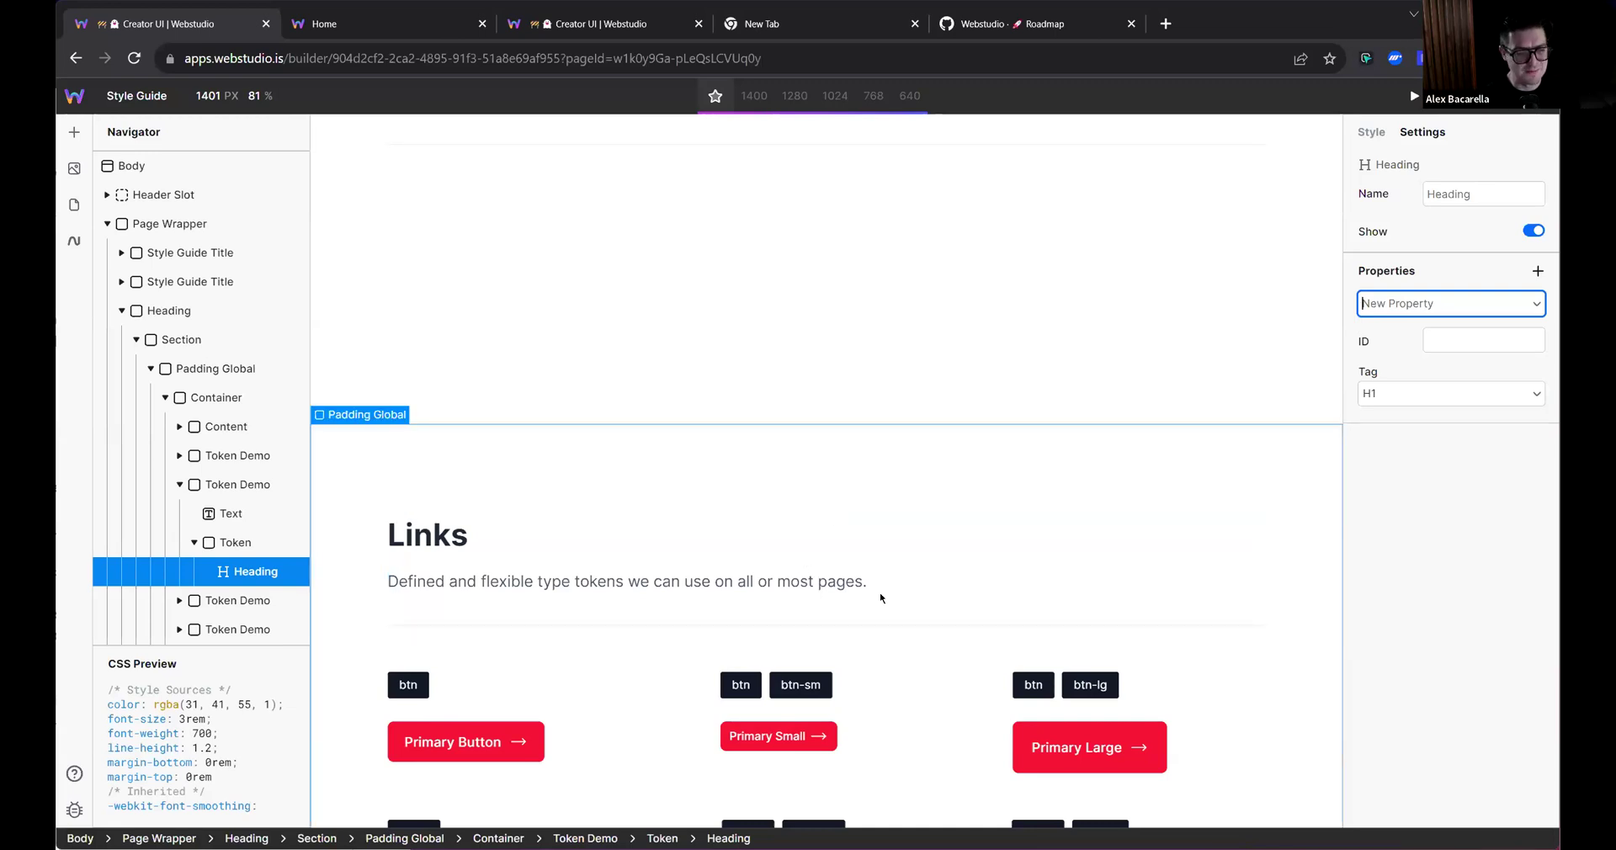
pyautogui.scroll(5, 799, 547)
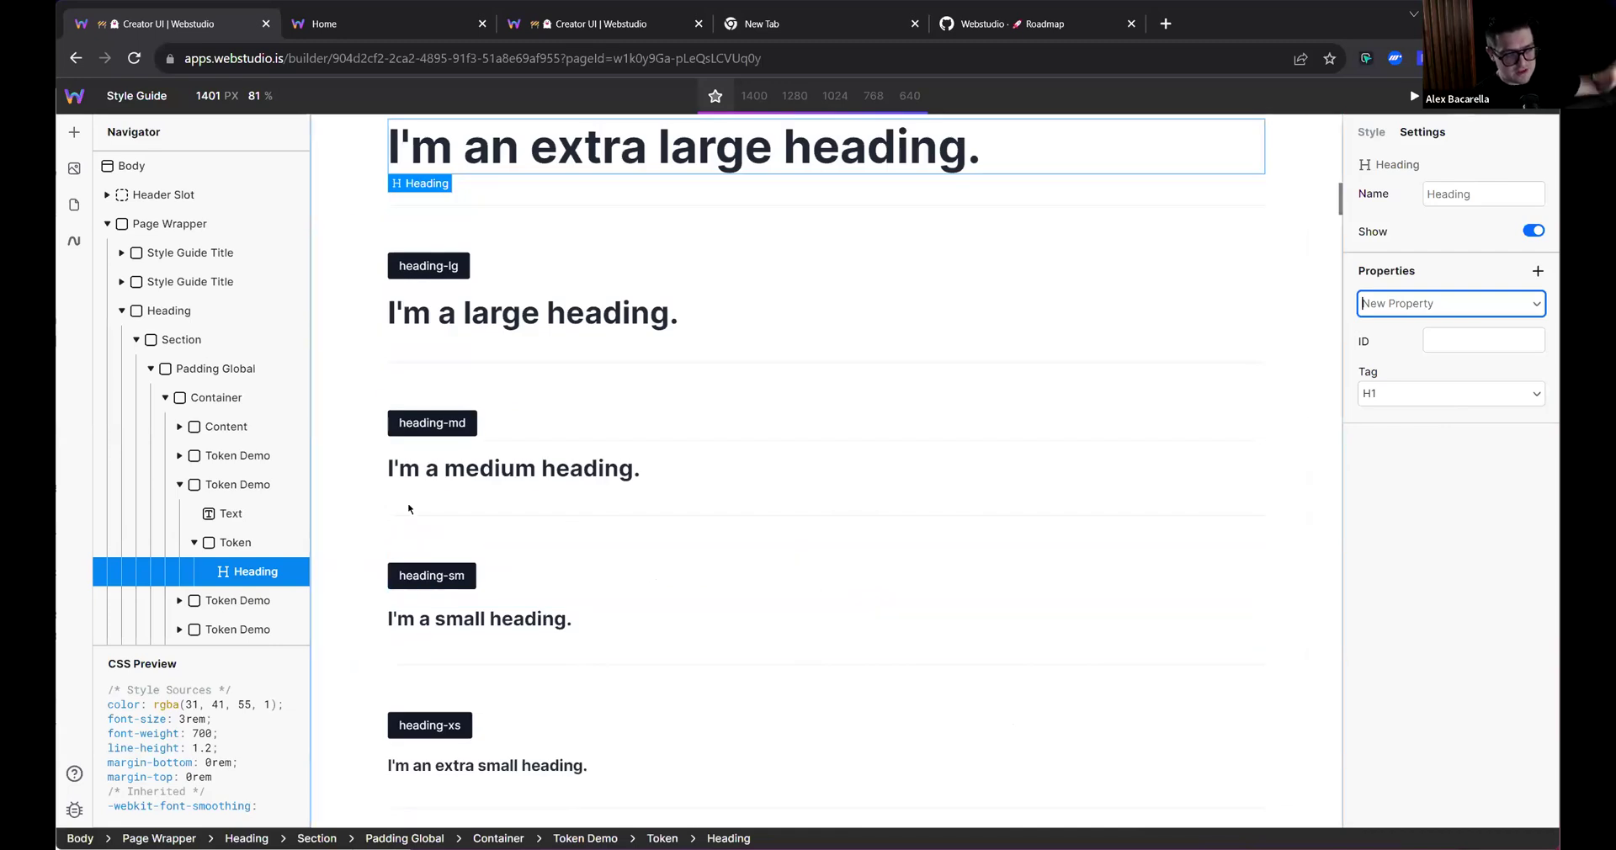
pyautogui.scroll(-5, 151, 308)
pyautogui.scroll(5, 151, 308)
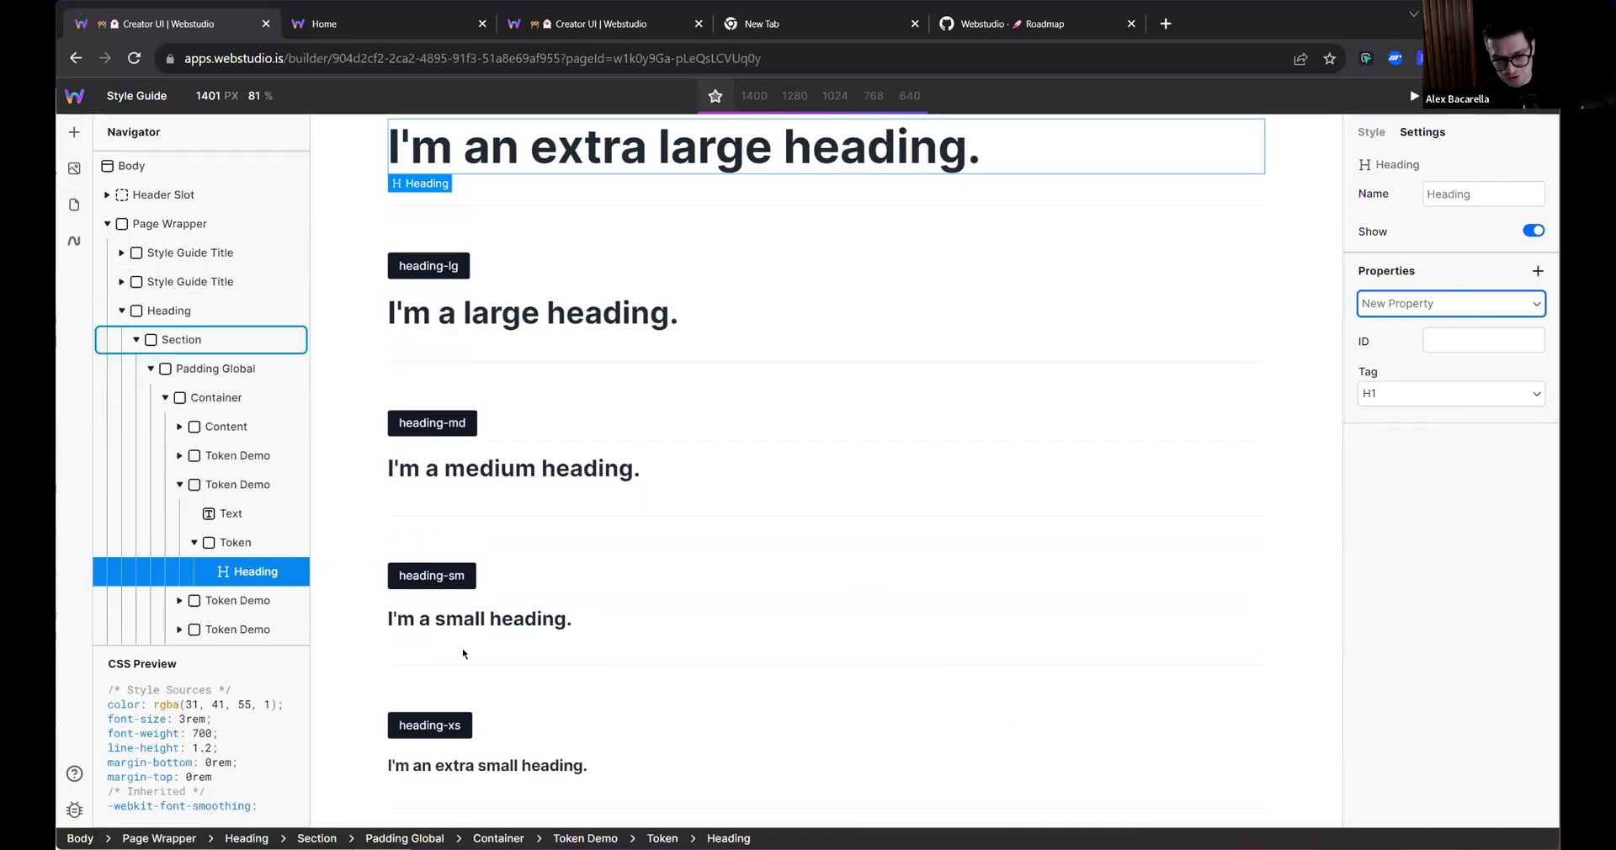
pyautogui.click(1371, 132)
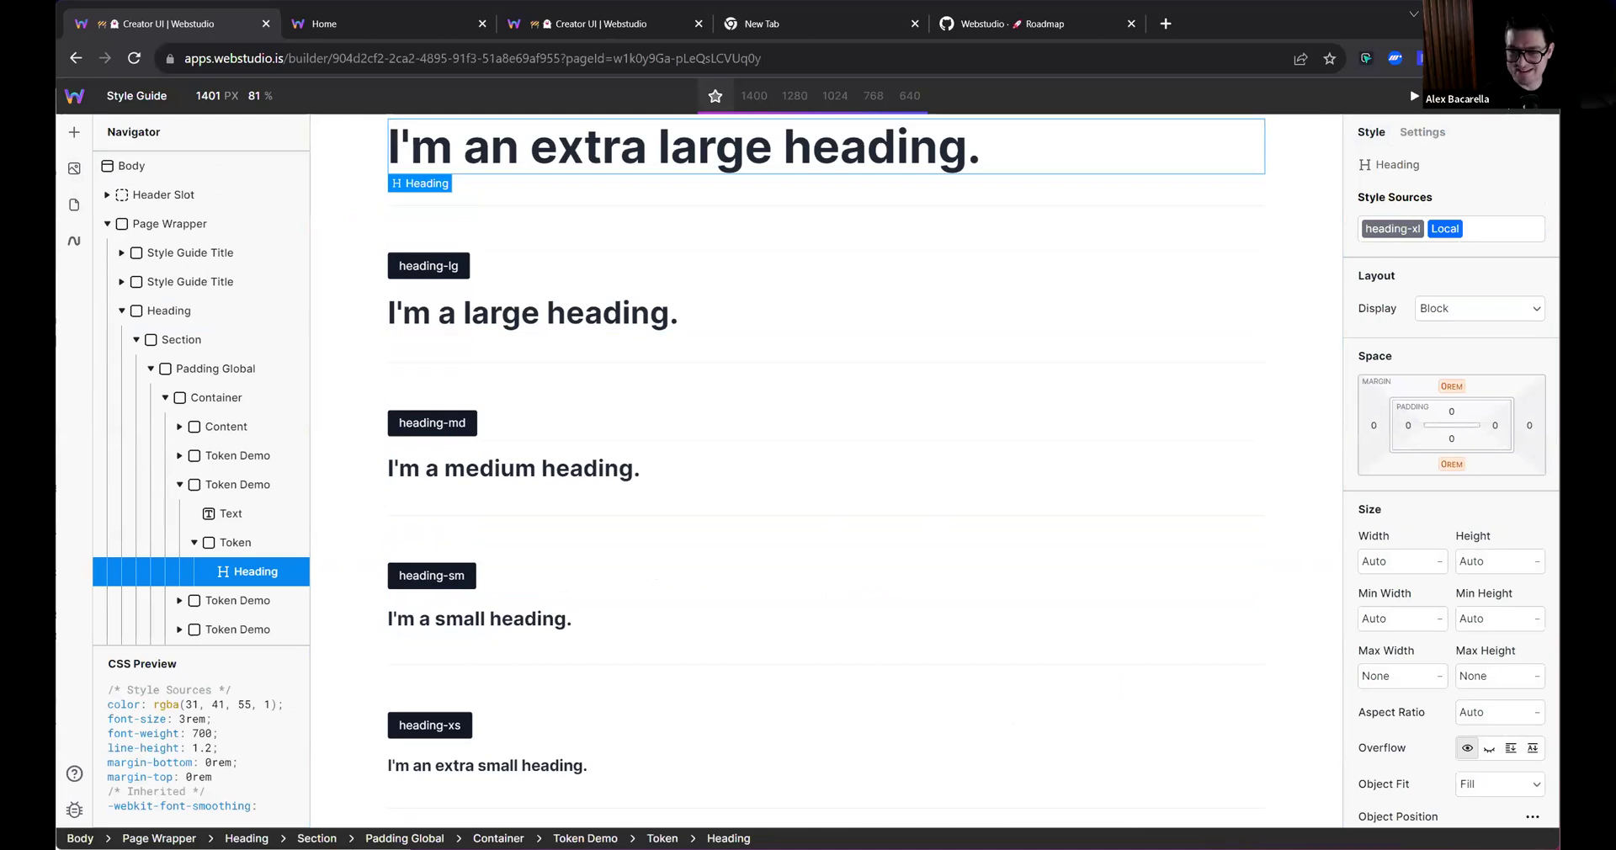
pyautogui.hotkey('shift', 'p')
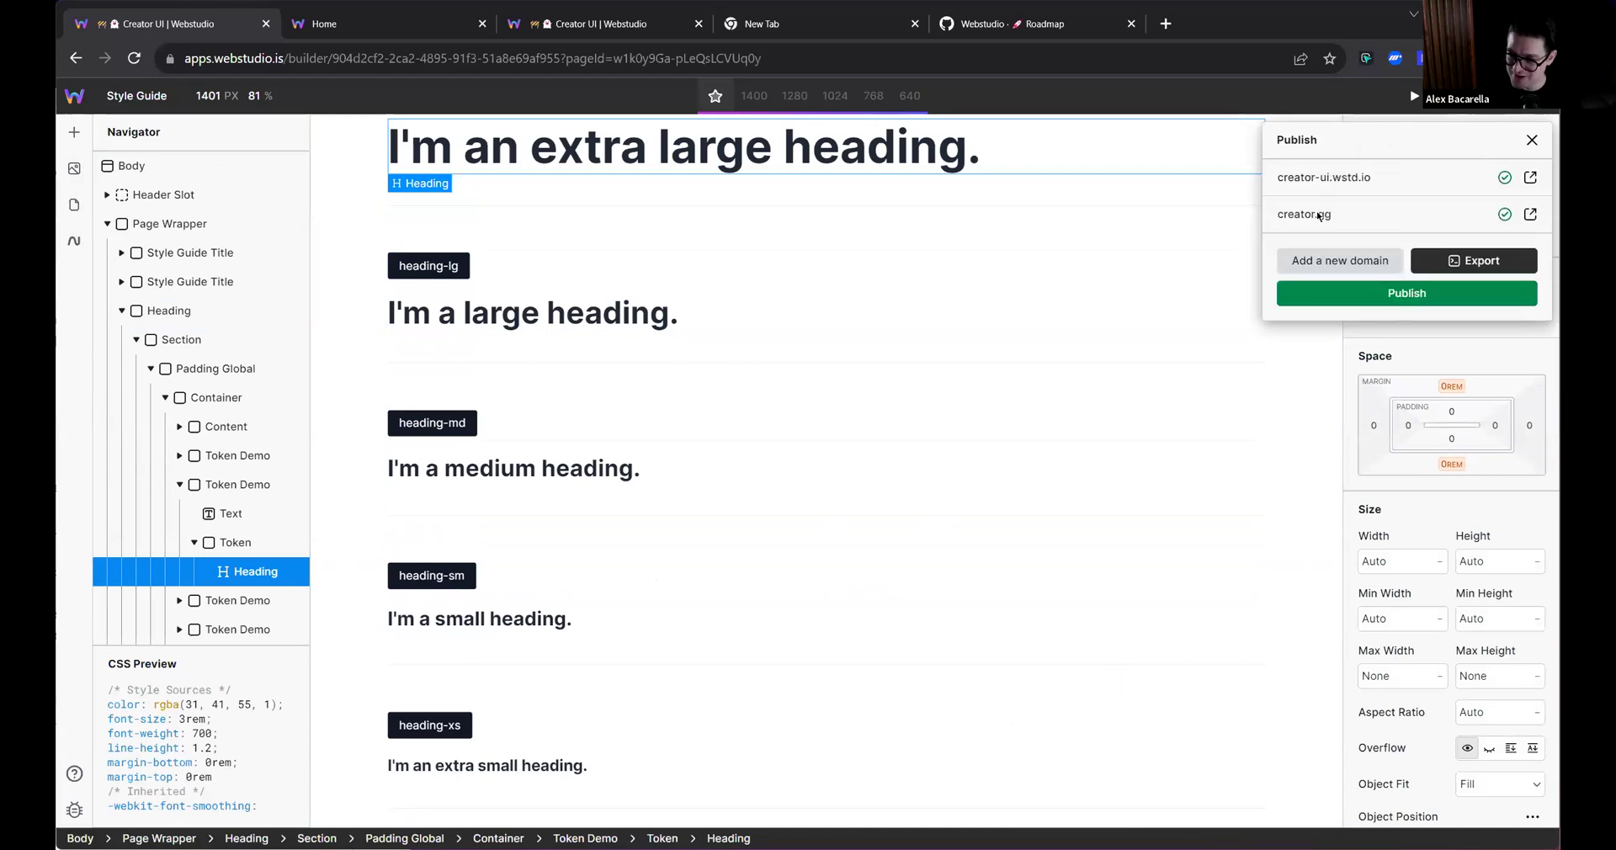
# Swap the Publish dialog for the Share popover with the project's copyable custom link
pyautogui.click(1456, 111)
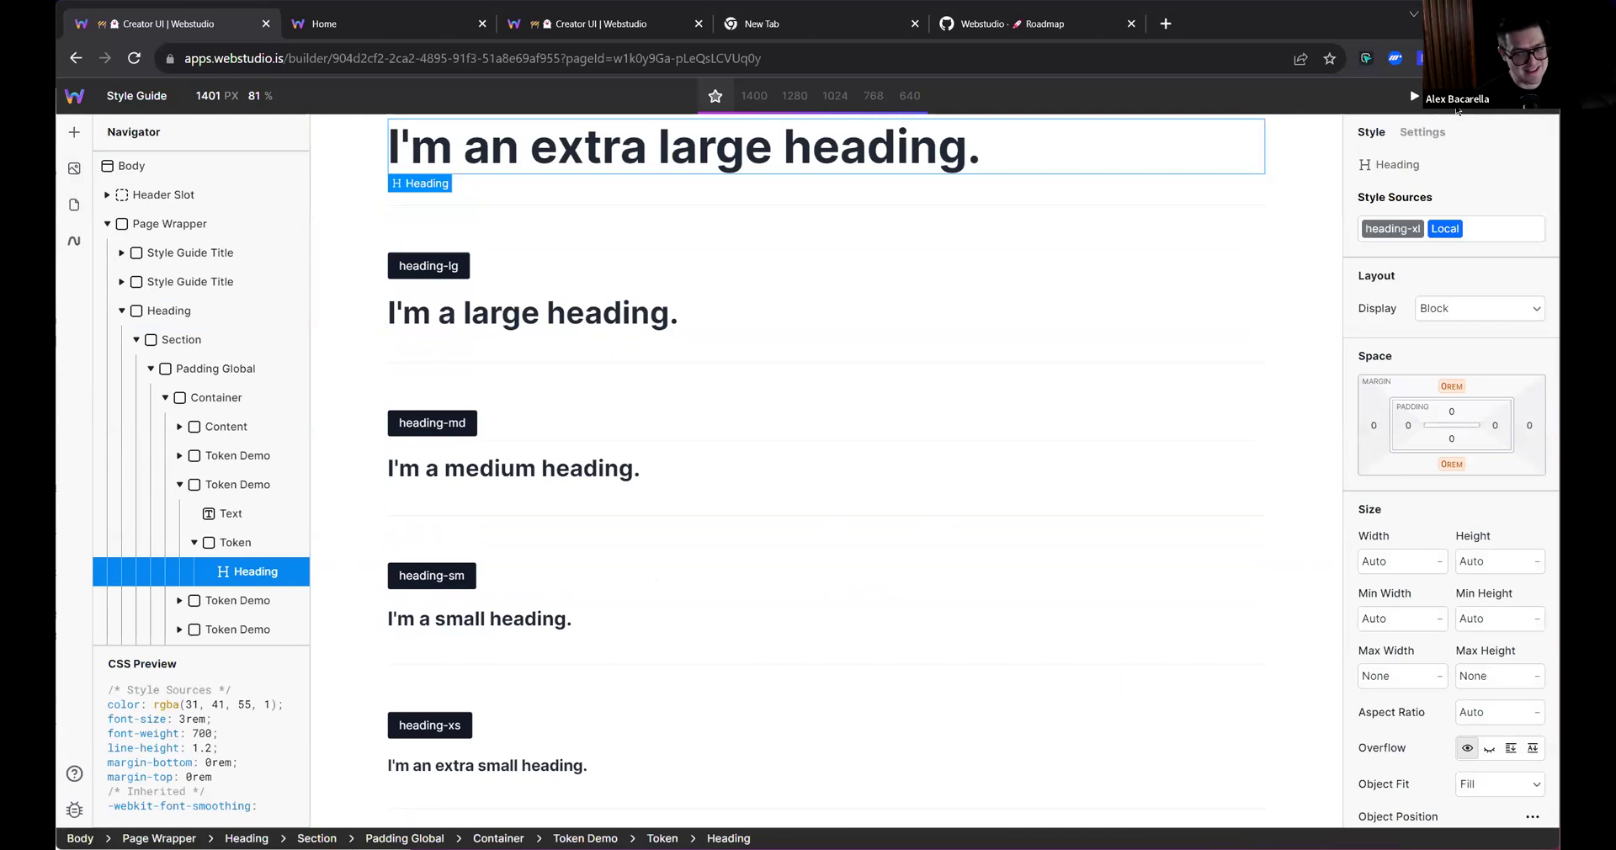
pyautogui.click(1456, 111)
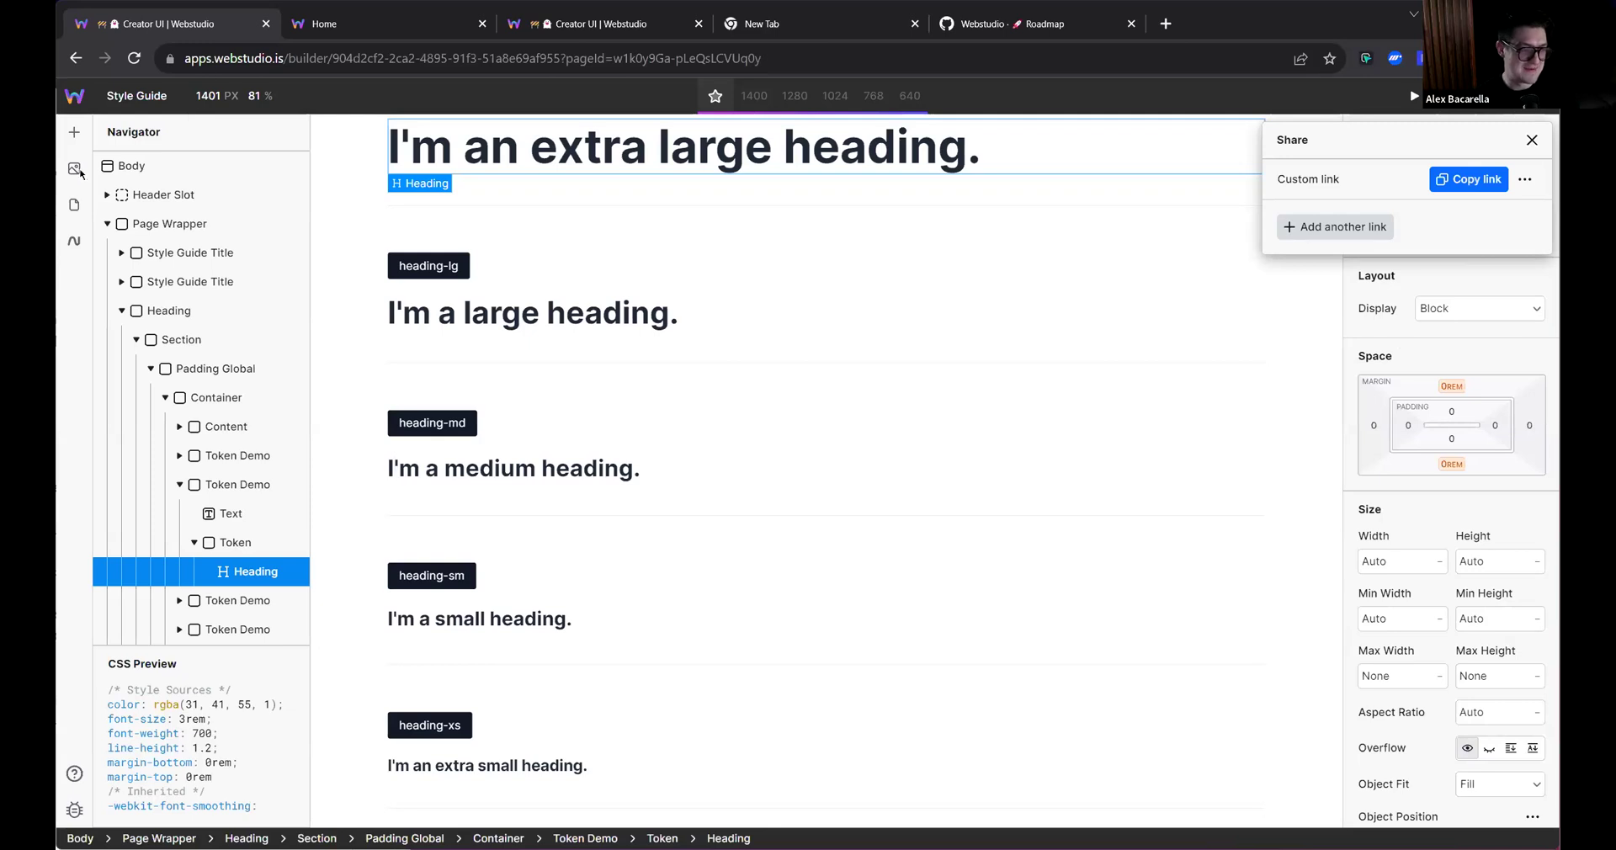
# Close Share, then view and dismiss the Creator Templates Site Settings from the main menu
pyautogui.click(73, 107)
pyautogui.click(79, 102)
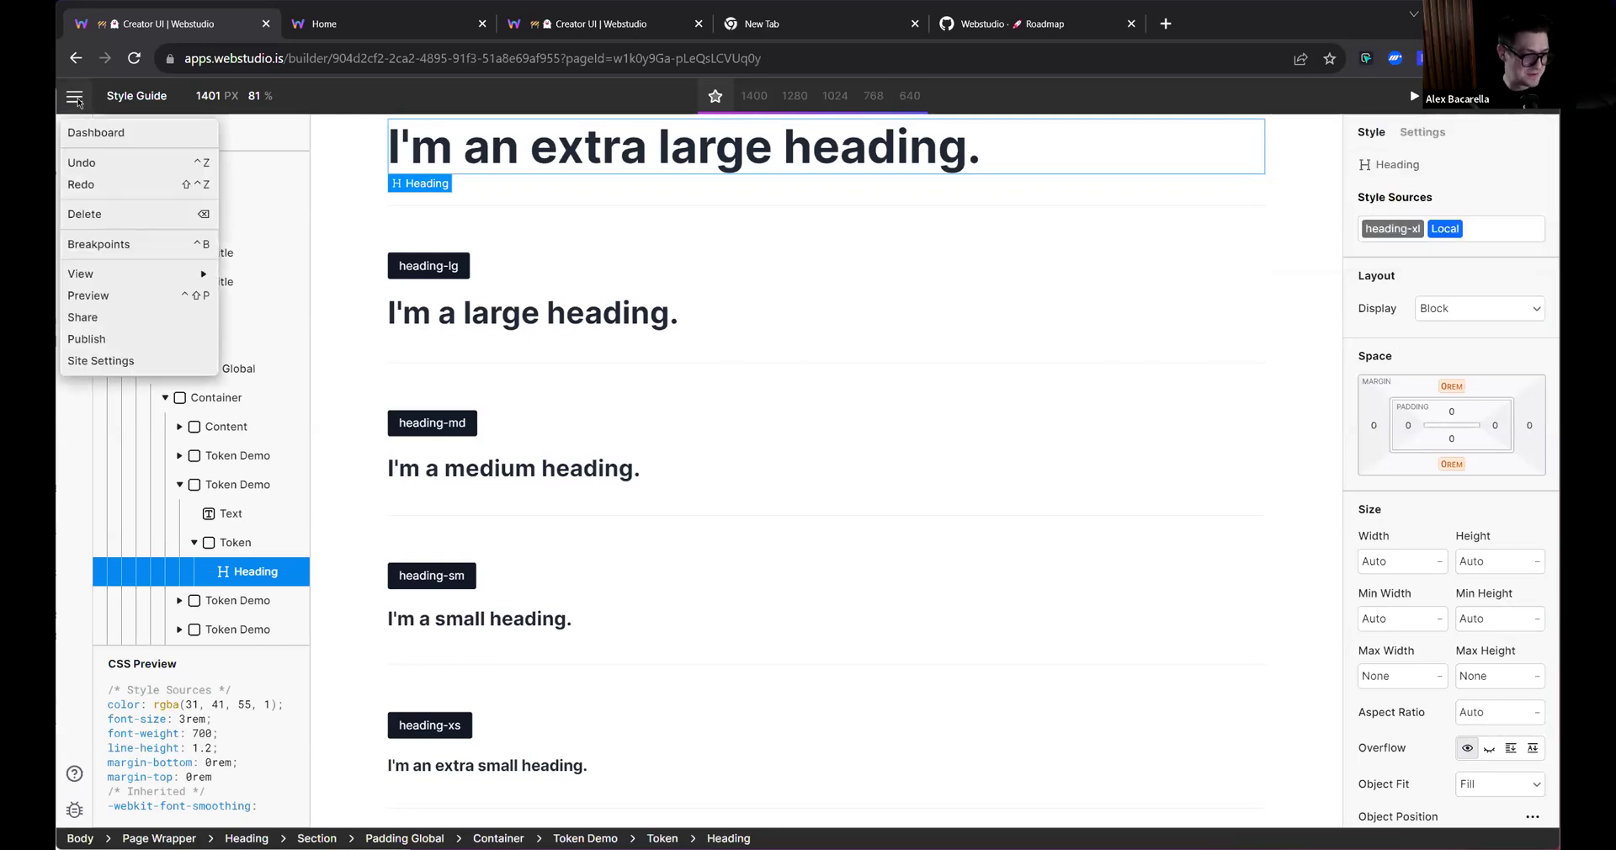
pyautogui.click(101, 361)
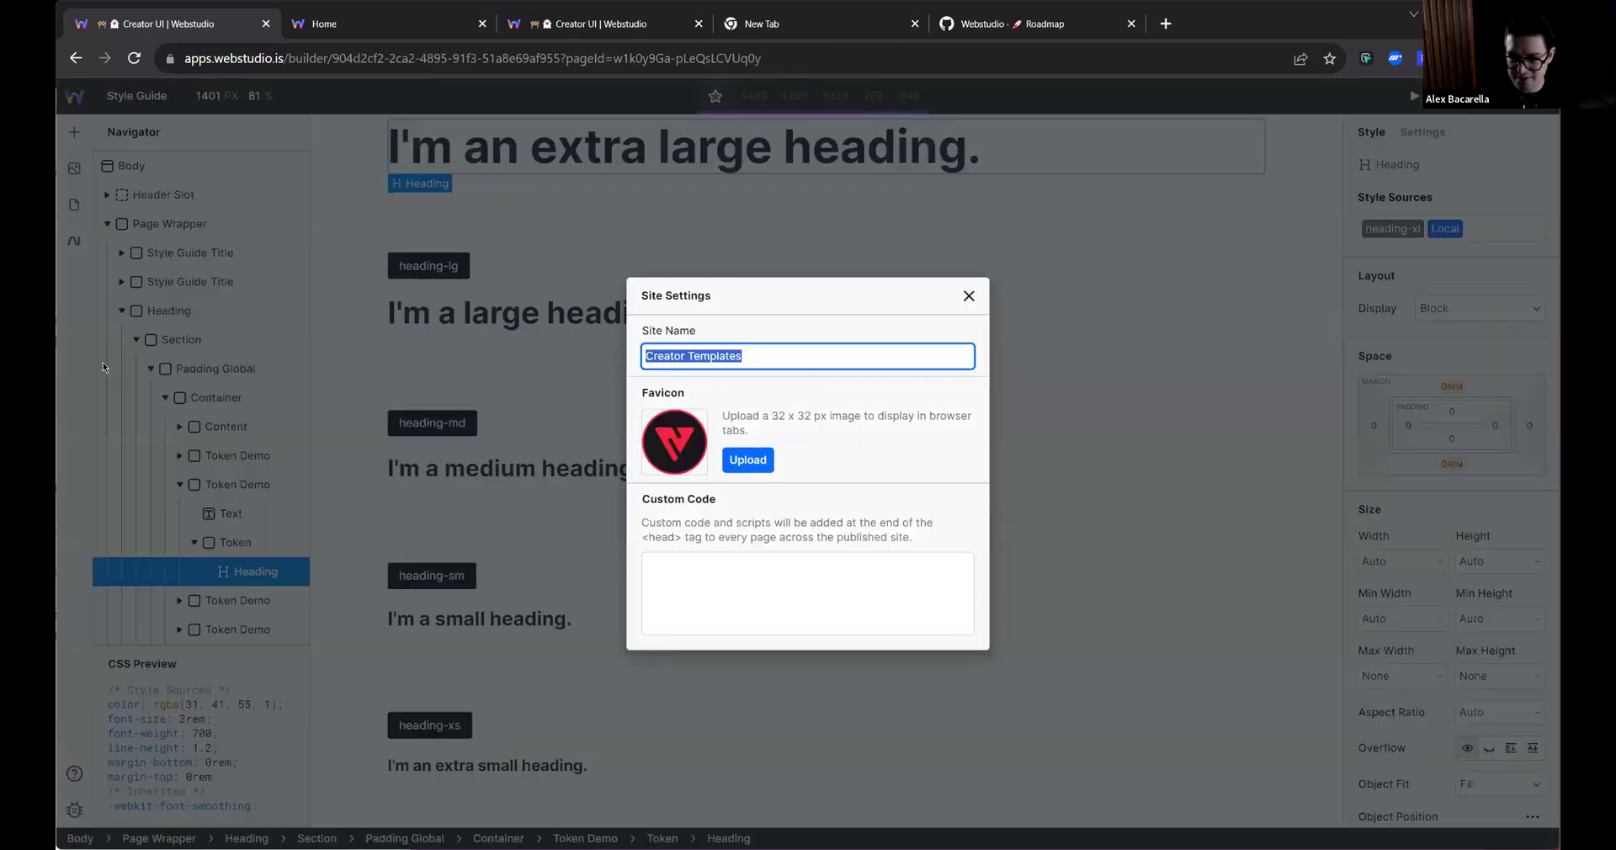
pyautogui.click(968, 295)
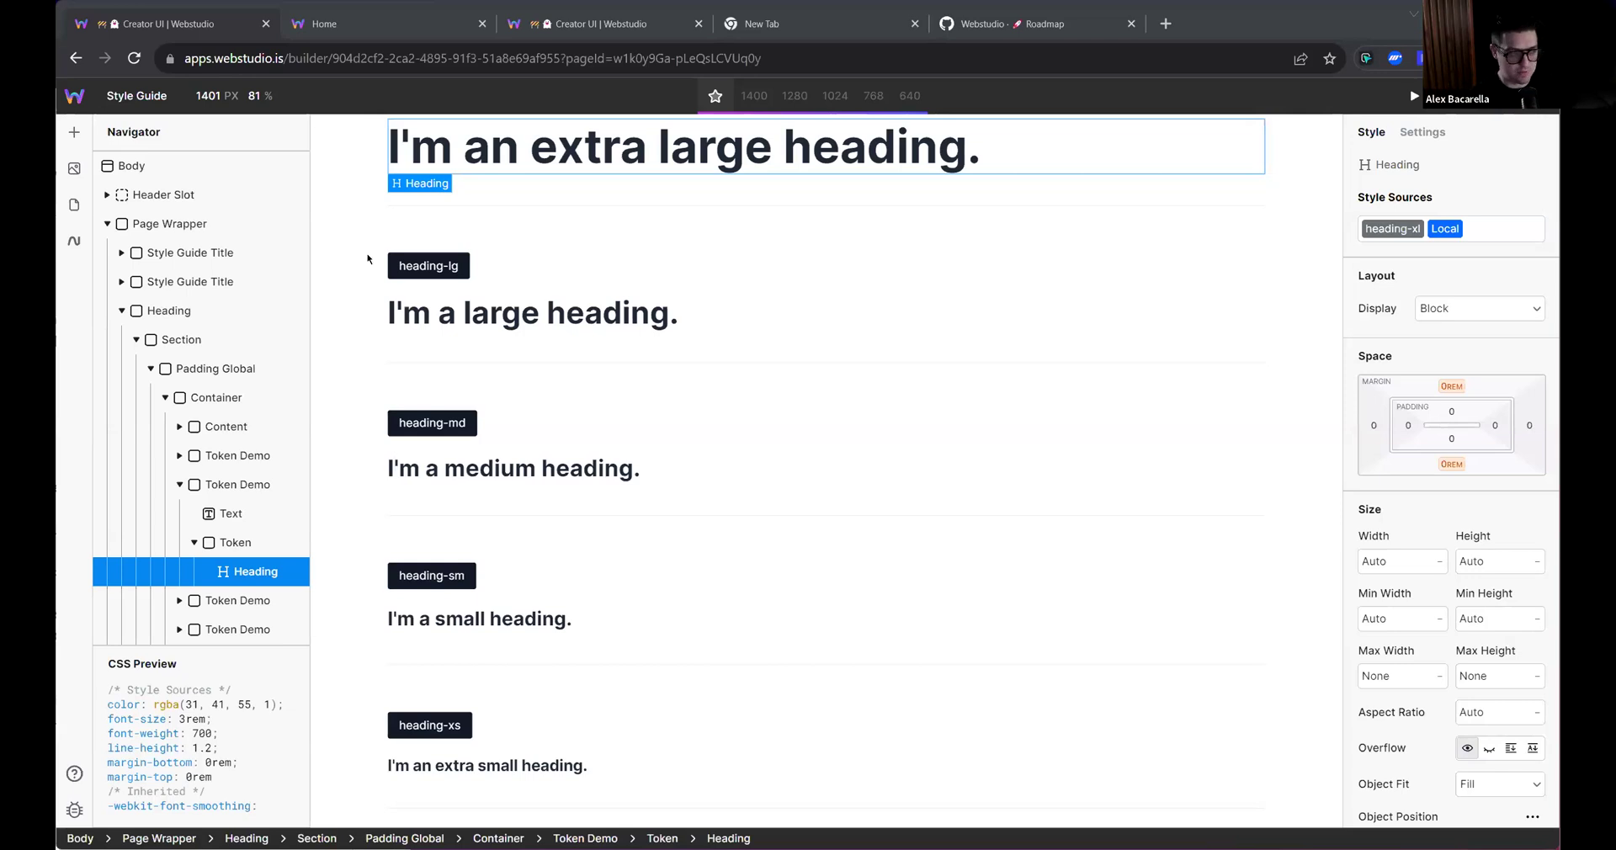
# Go from the Style Guide back to the empty Blanc page via the Pages list
pyautogui.scroll(7, 491, 440)
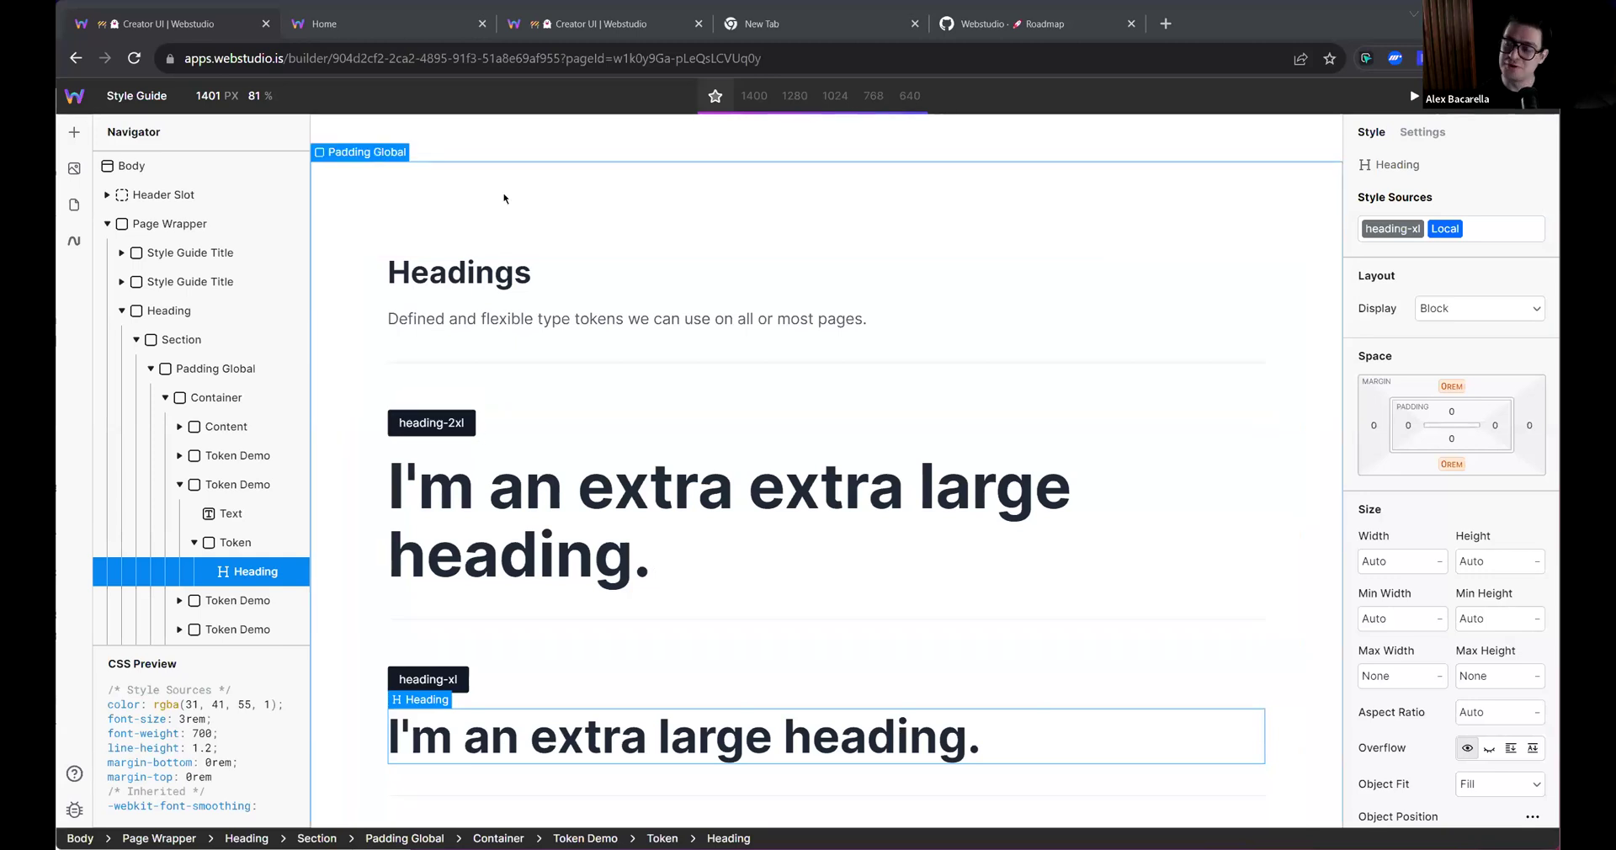
pyautogui.click(75, 204)
pyautogui.click(168, 368)
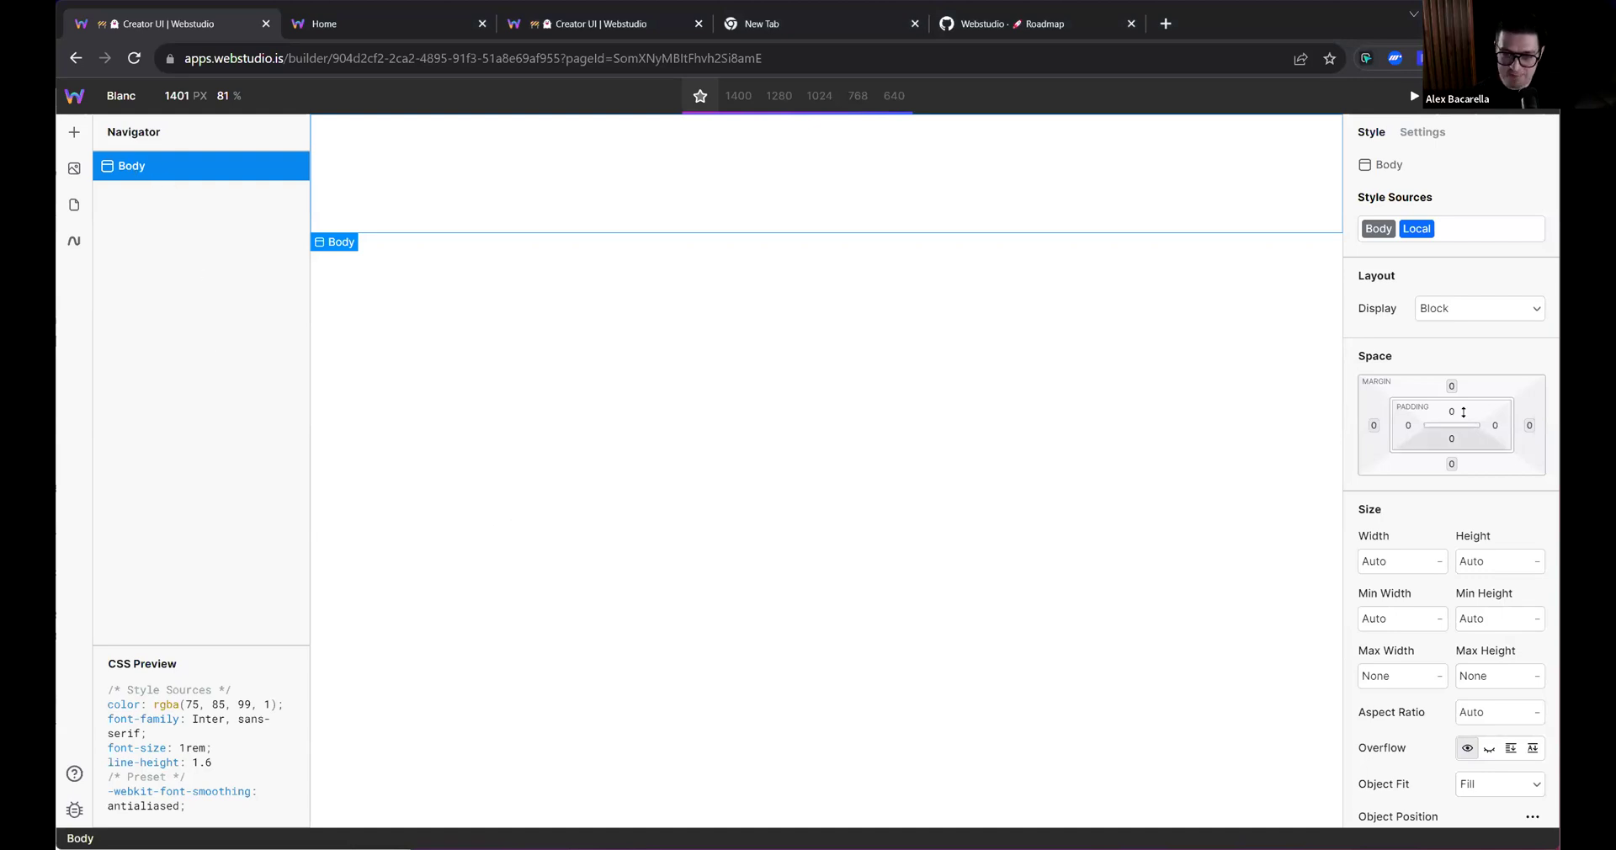
# Insert a Box into the Blanc page Body, rename it Section, and begin a 'sect' style source
pyautogui.scroll(-6, 1436, 579)
pyautogui.scroll(6, 1436, 579)
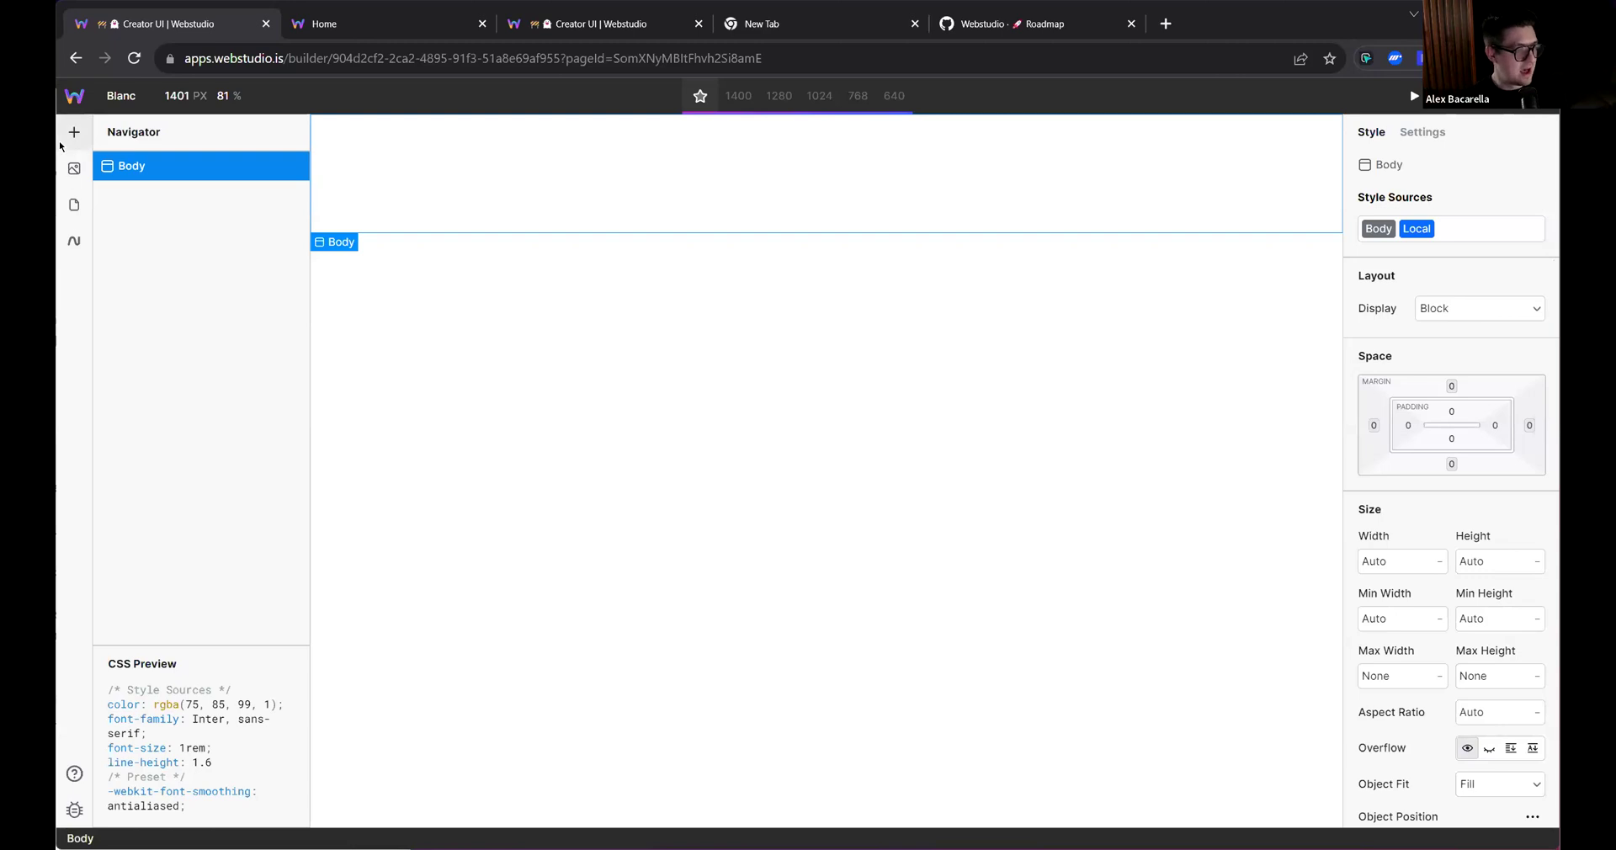
pyautogui.press('a')
pyautogui.click(129, 220)
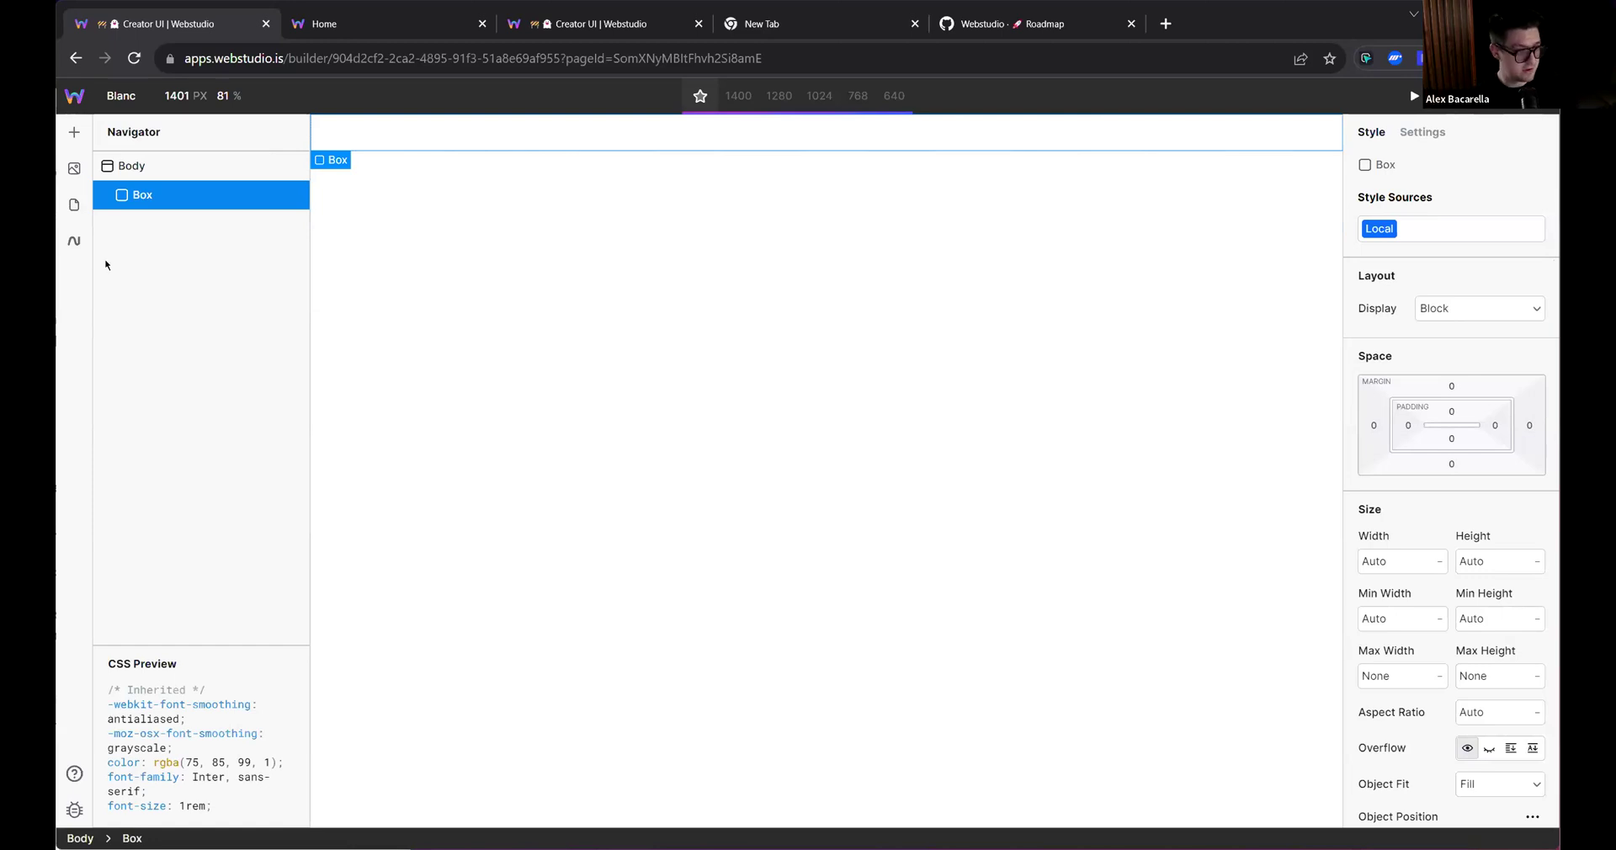
pyautogui.doubleClick(144, 196)
pyautogui.write('Section')
pyautogui.press('Return')
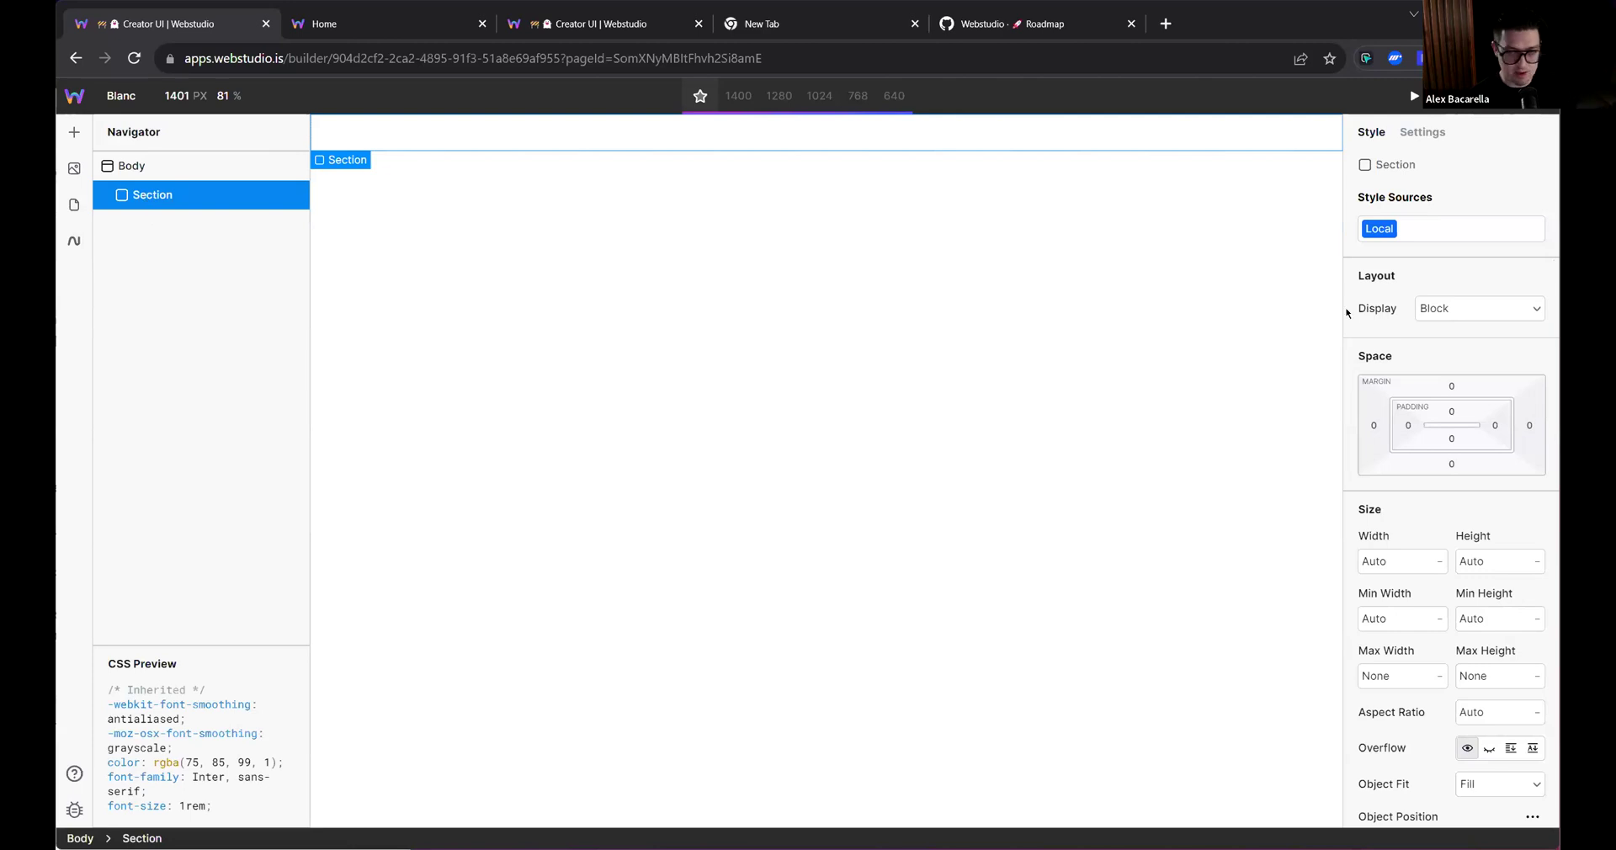
pyautogui.click(1452, 228)
pyautogui.write('sect')
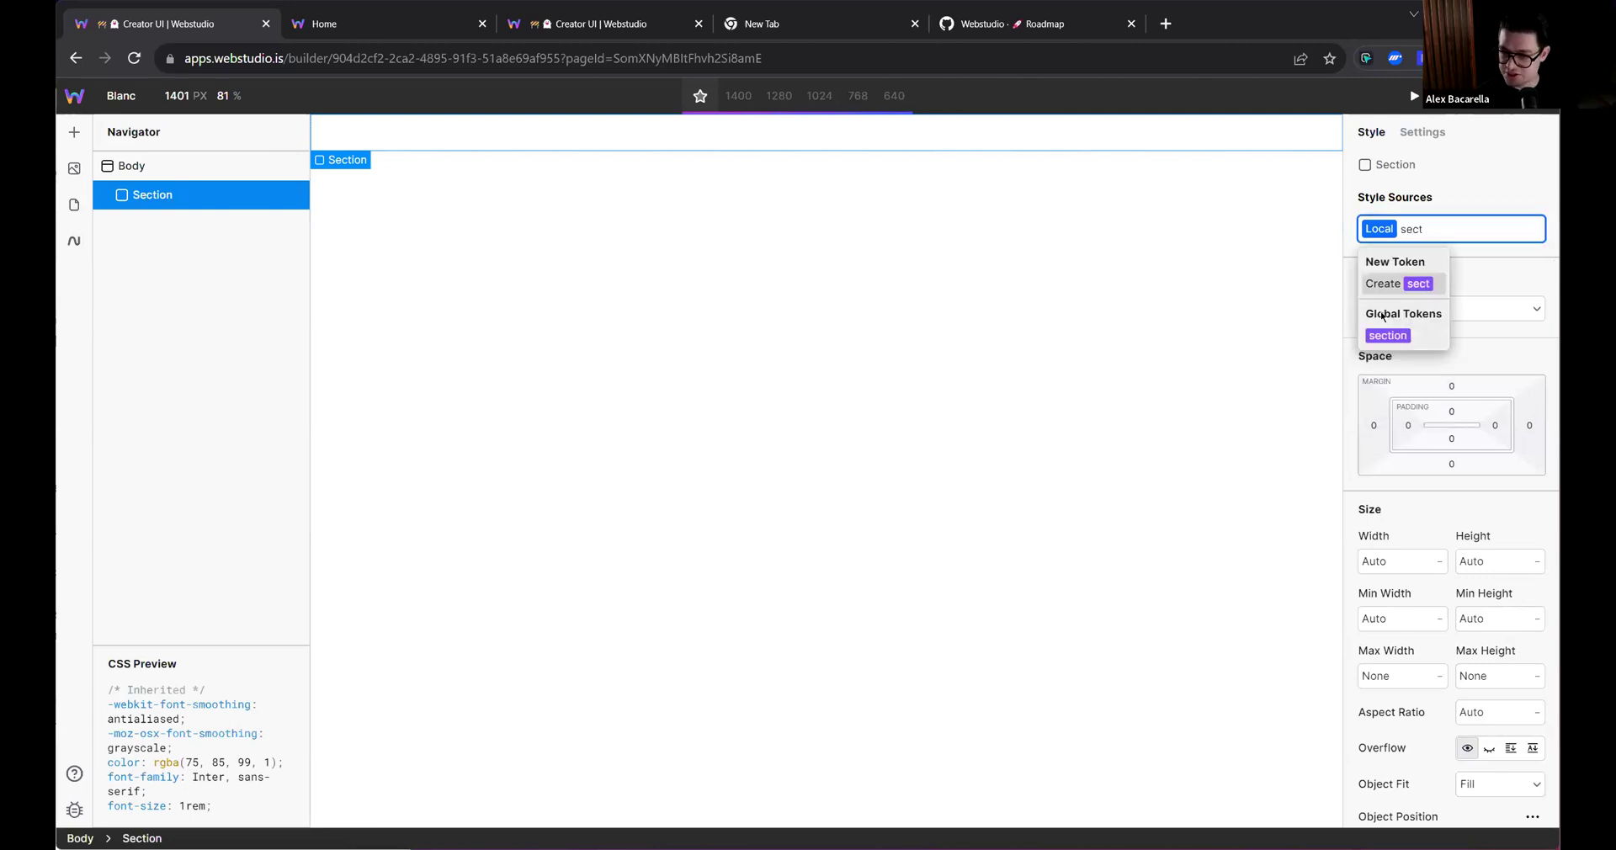
# Apply the global section token to the Section and make it the style source being edited
pyautogui.click(1385, 335)
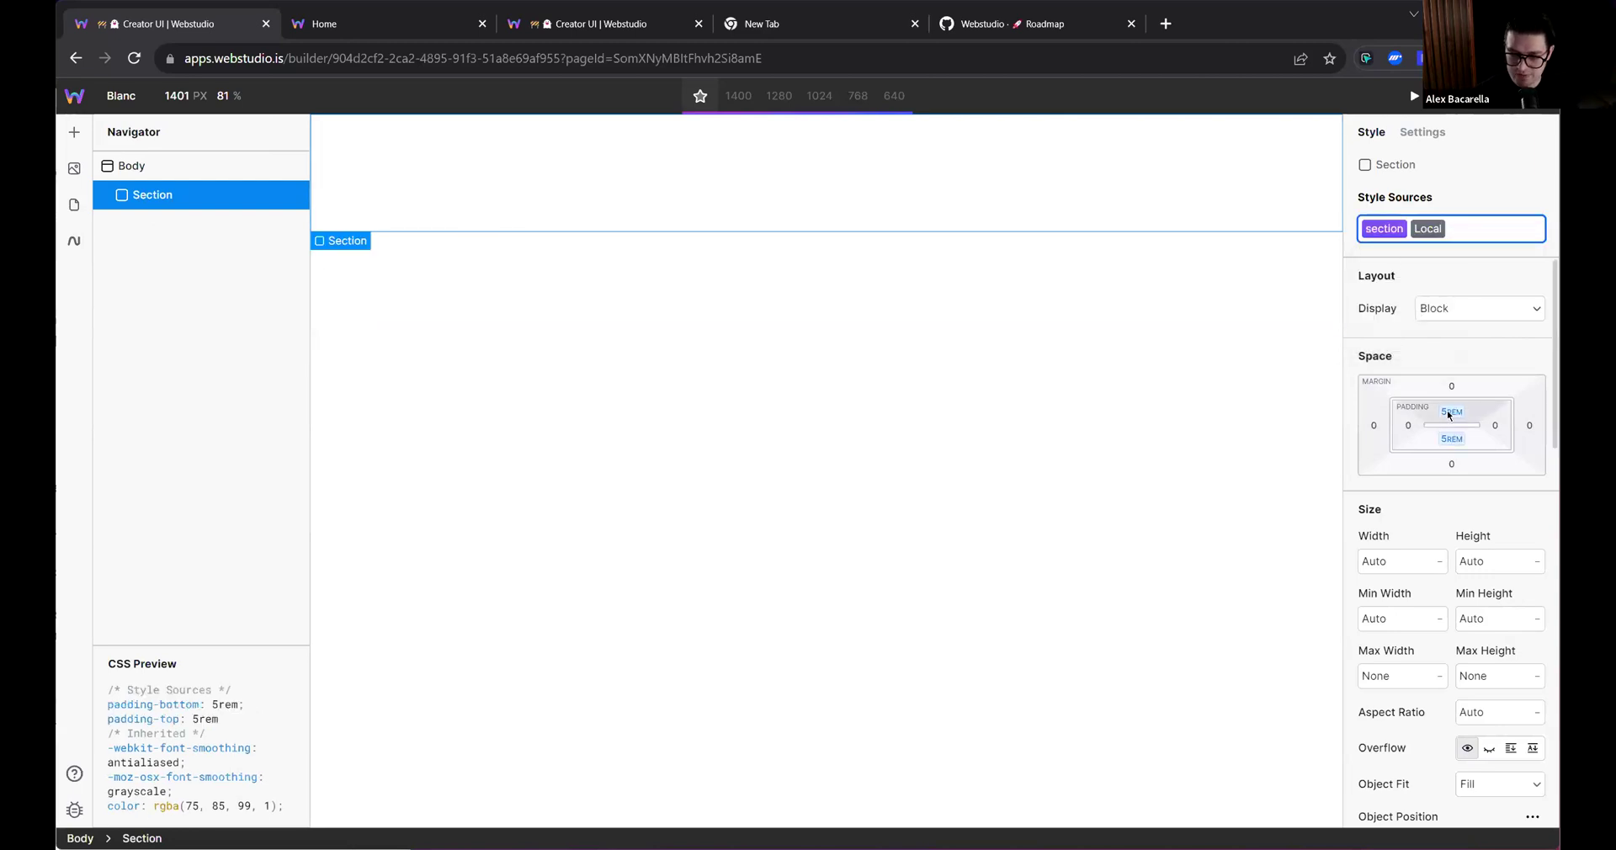
pyautogui.moveTo(1451, 414)
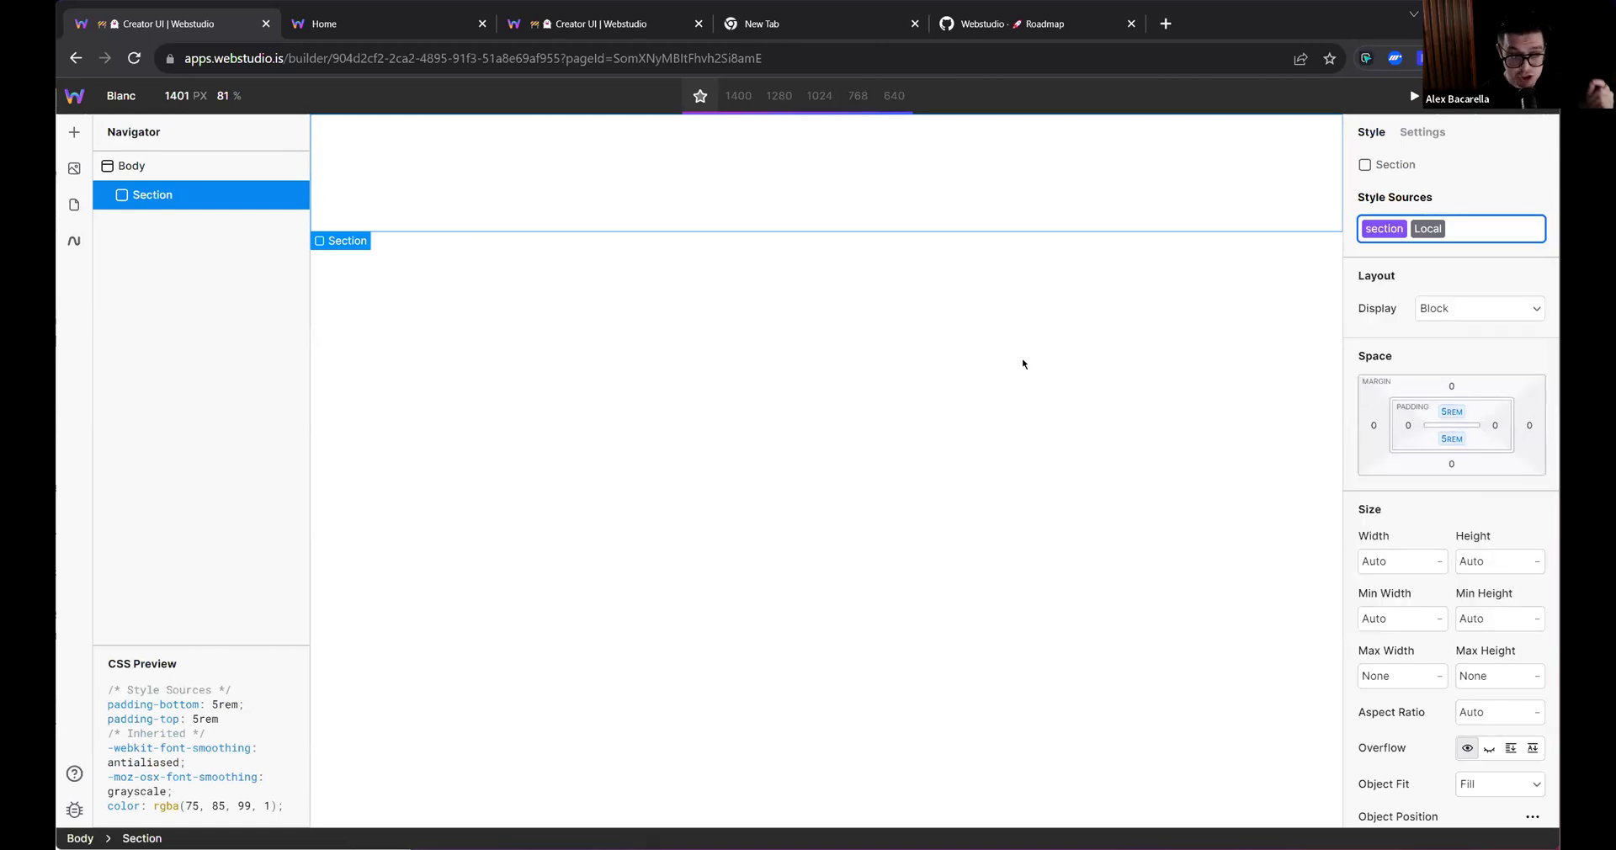
pyautogui.click(1421, 229)
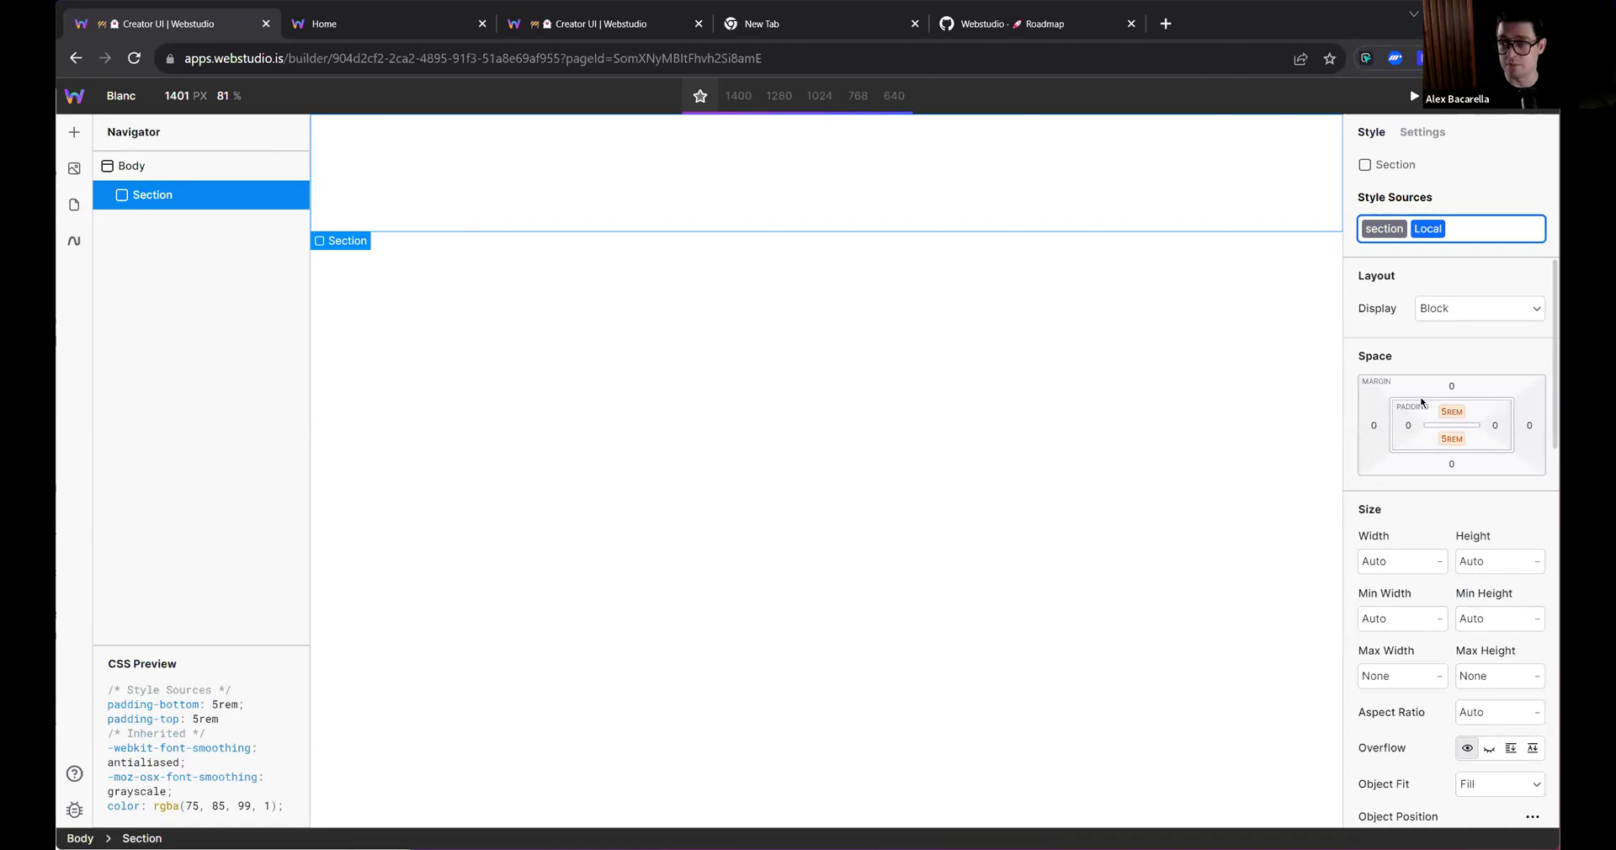
pyautogui.click(1376, 230)
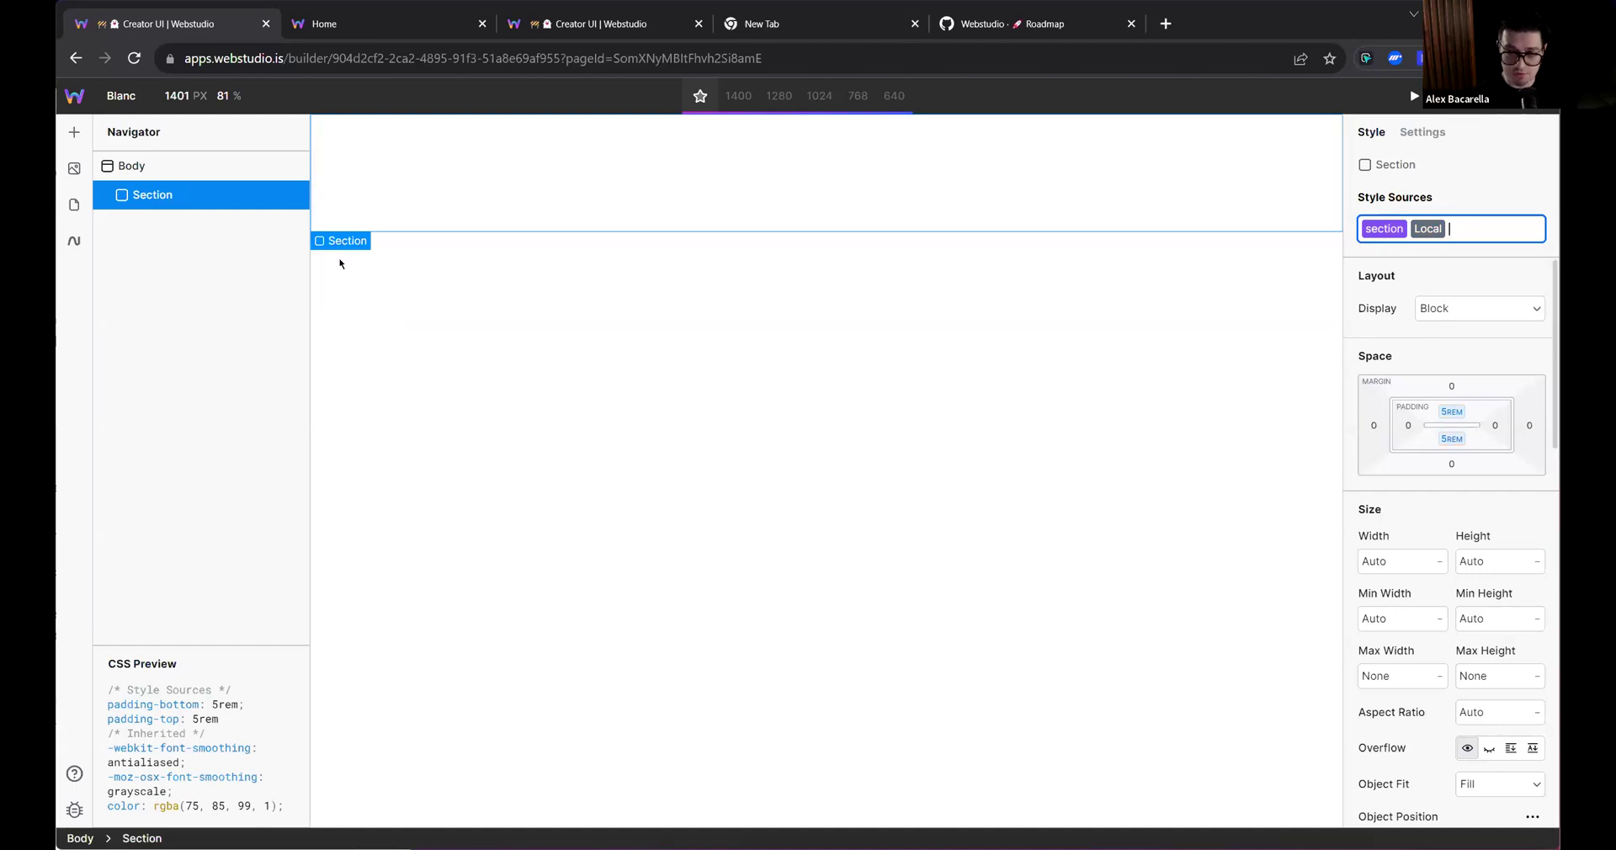
pyautogui.click(174, 196)
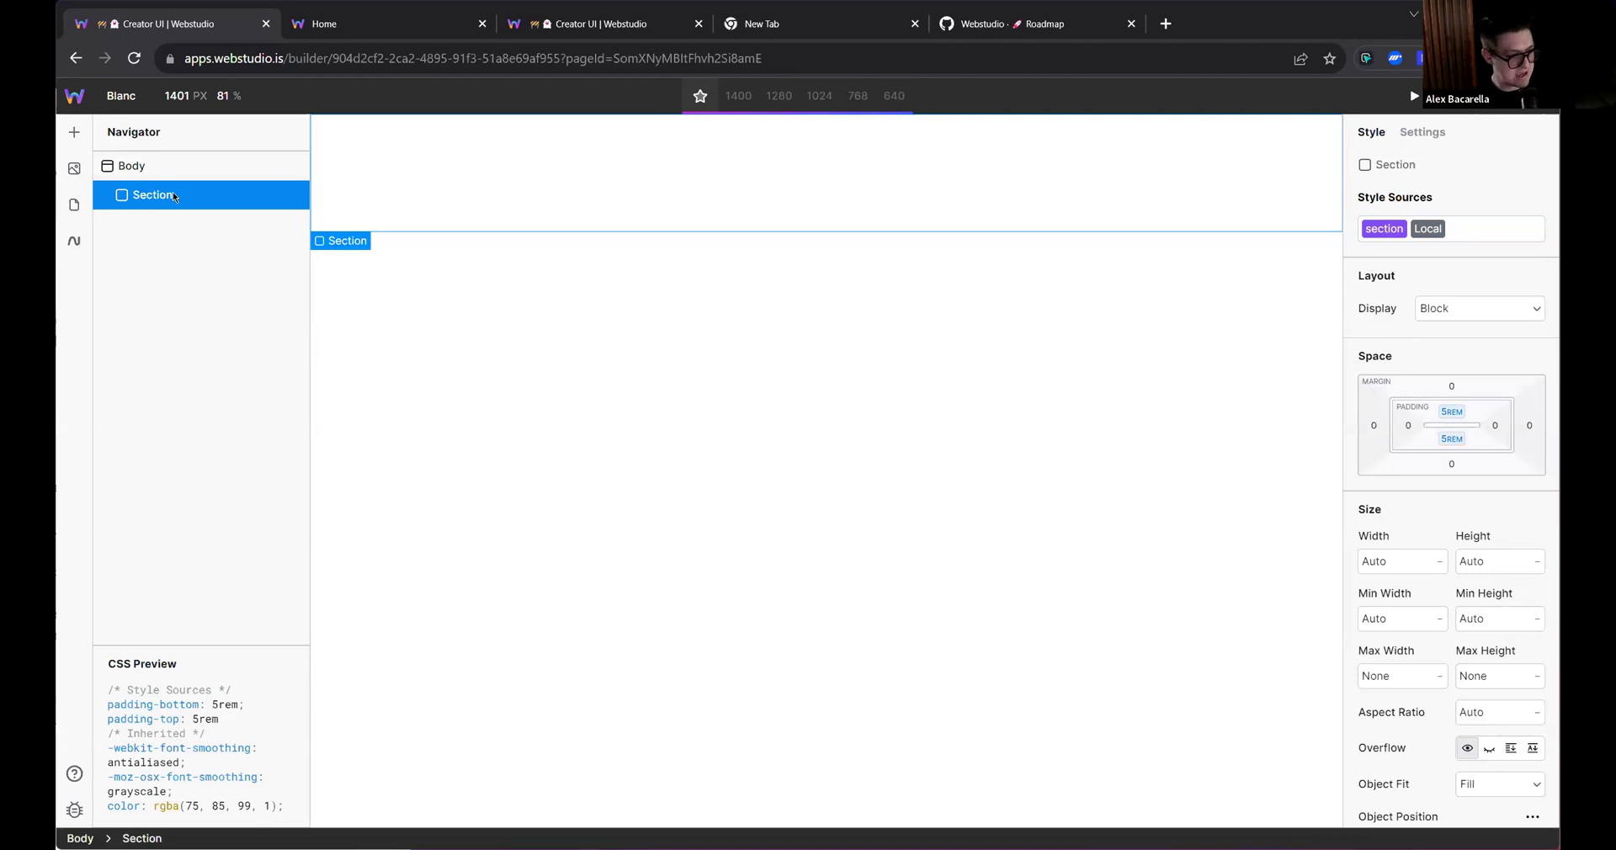
pyautogui.hotkey('ctrl', 'd')
pyautogui.click(173, 223)
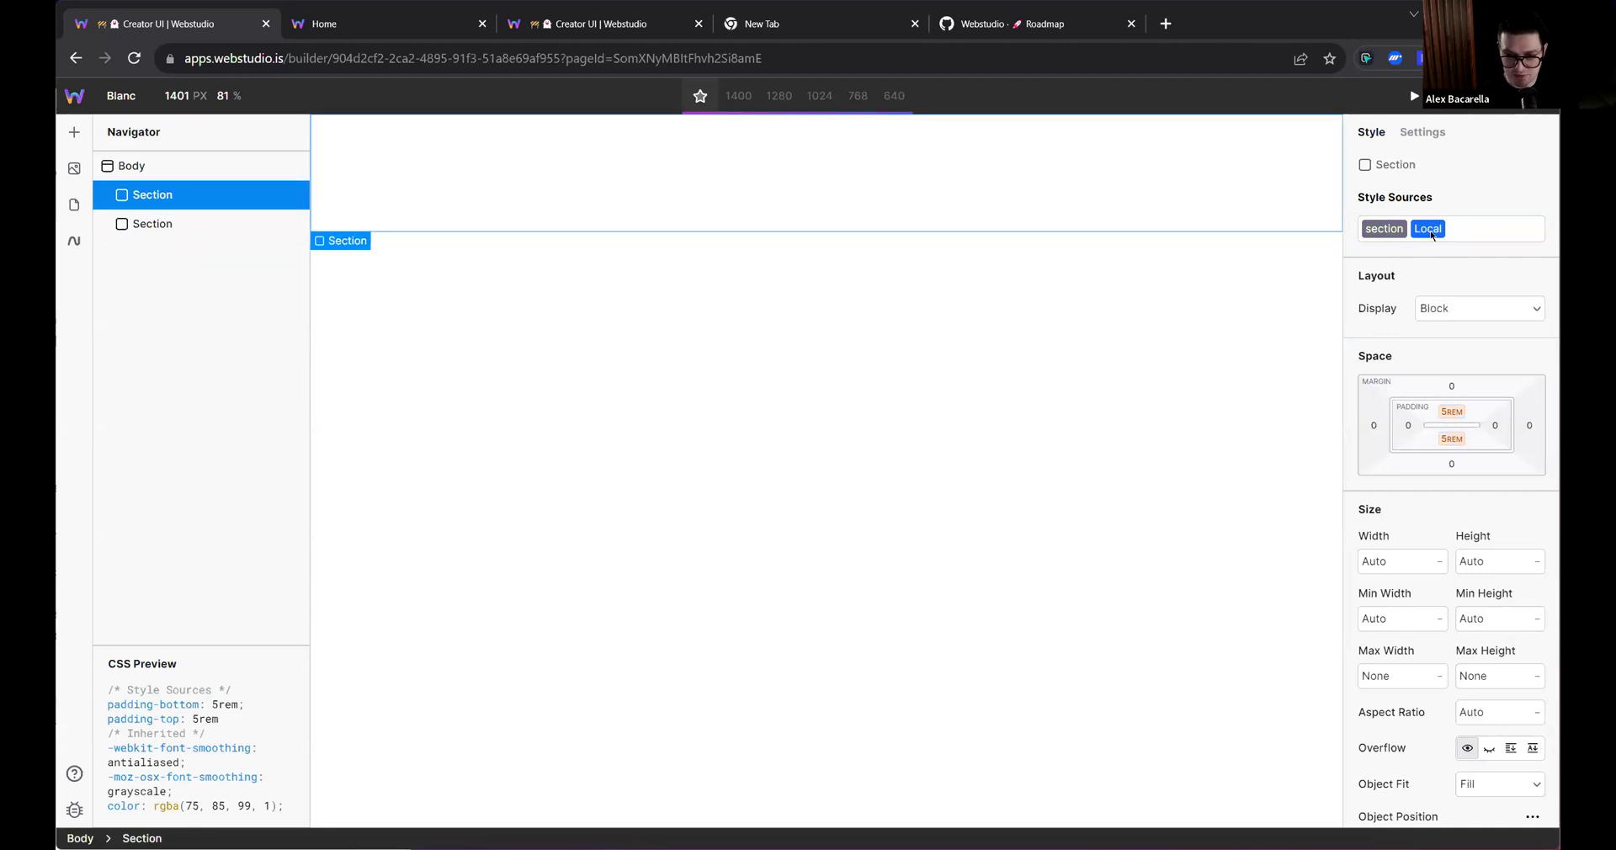
pyautogui.click(1401, 233)
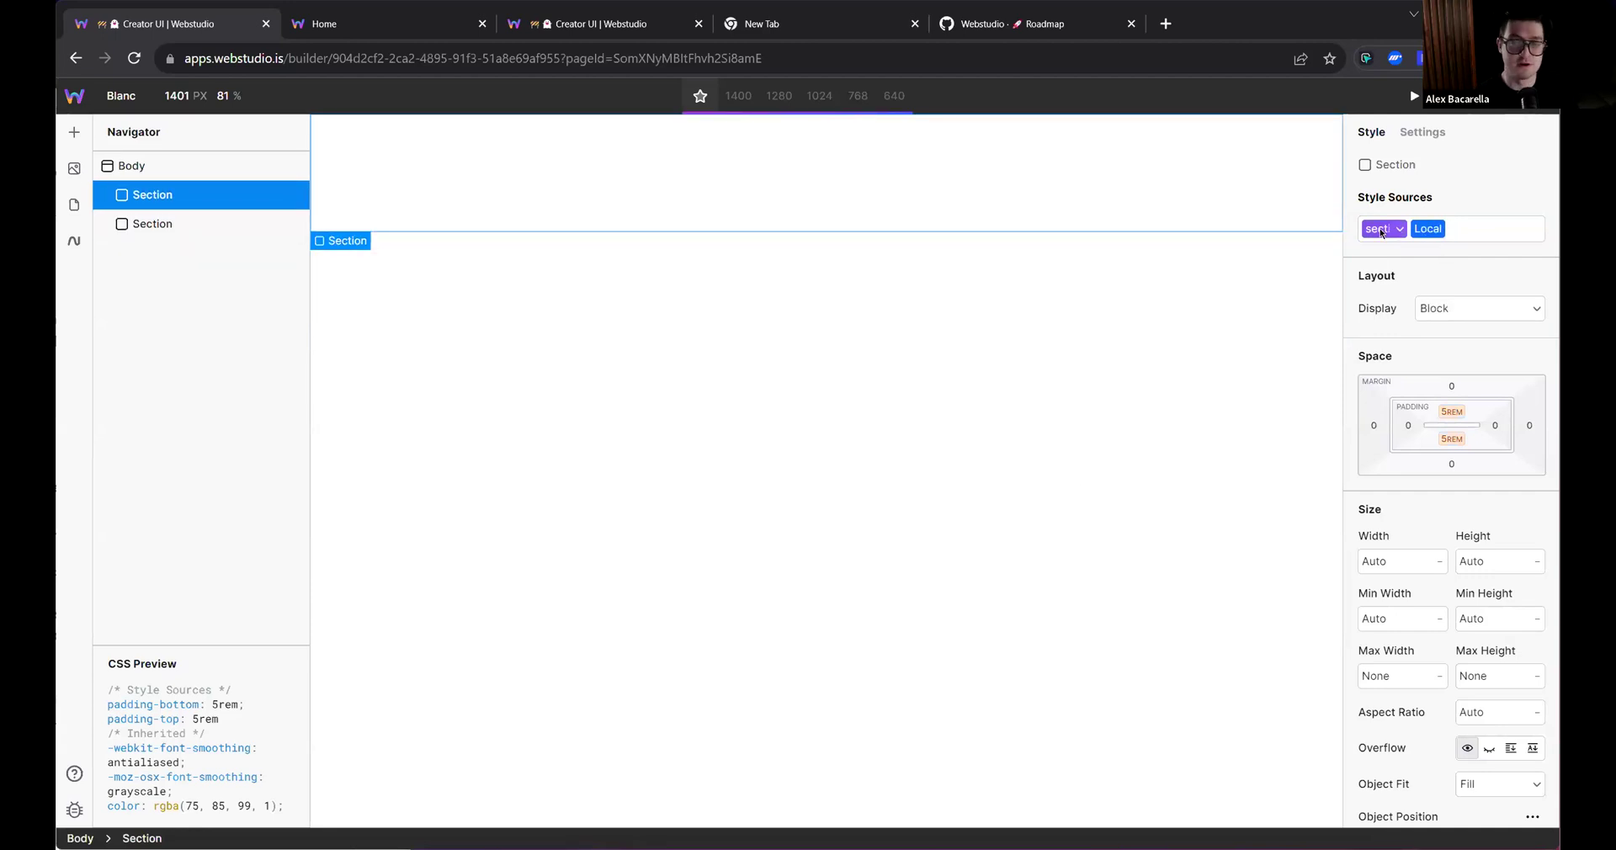
pyautogui.scroll(-1, 1433, 389)
pyautogui.scroll(-8, 1434, 395)
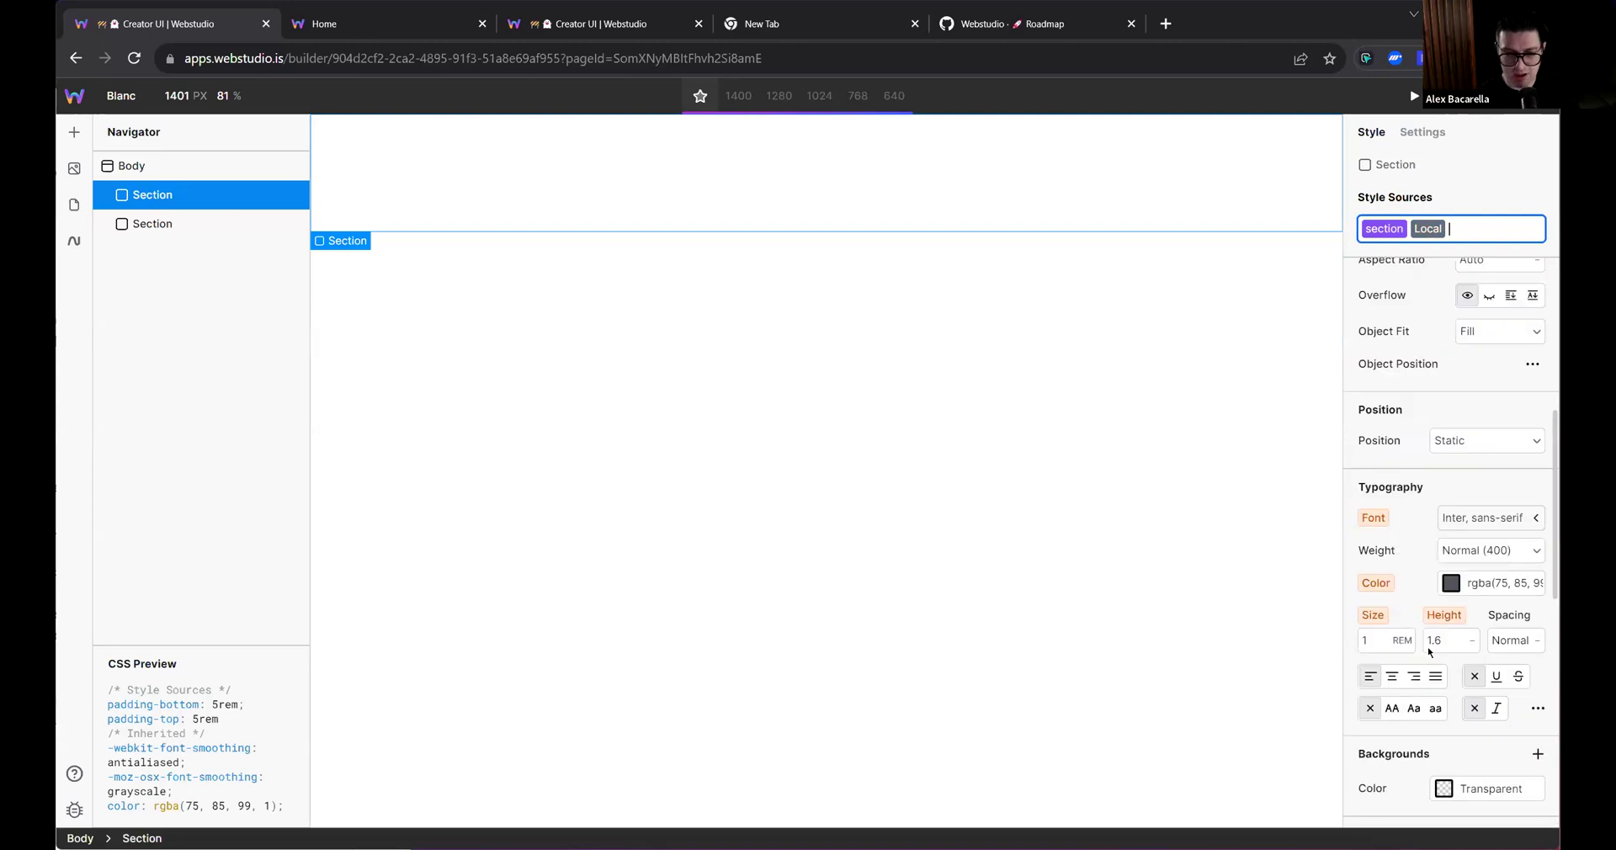
pyautogui.click(1439, 522)
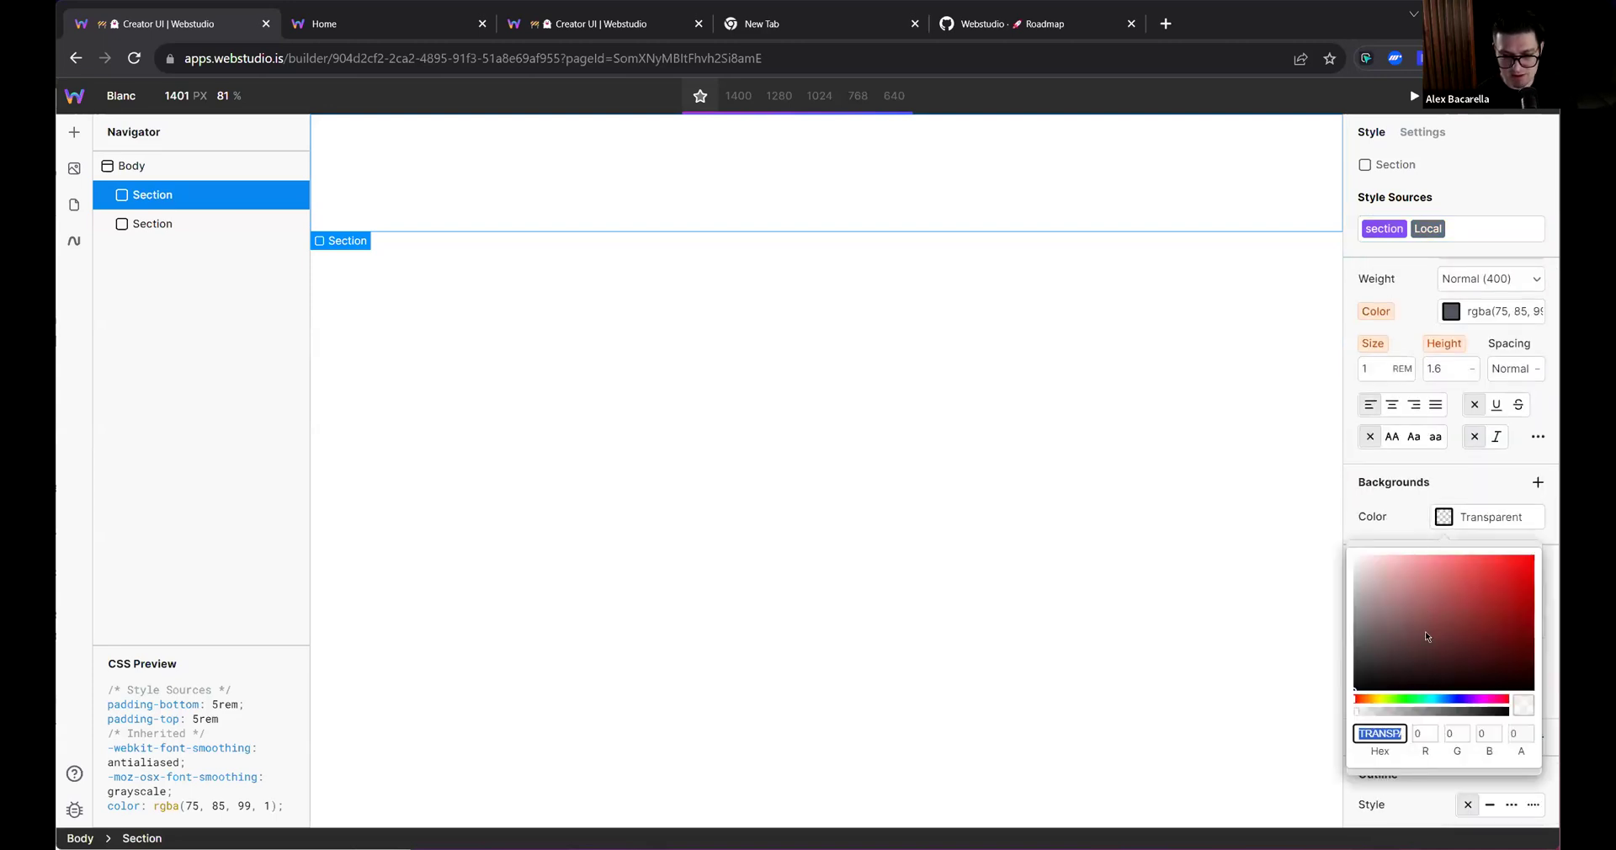
pyautogui.click(1522, 557)
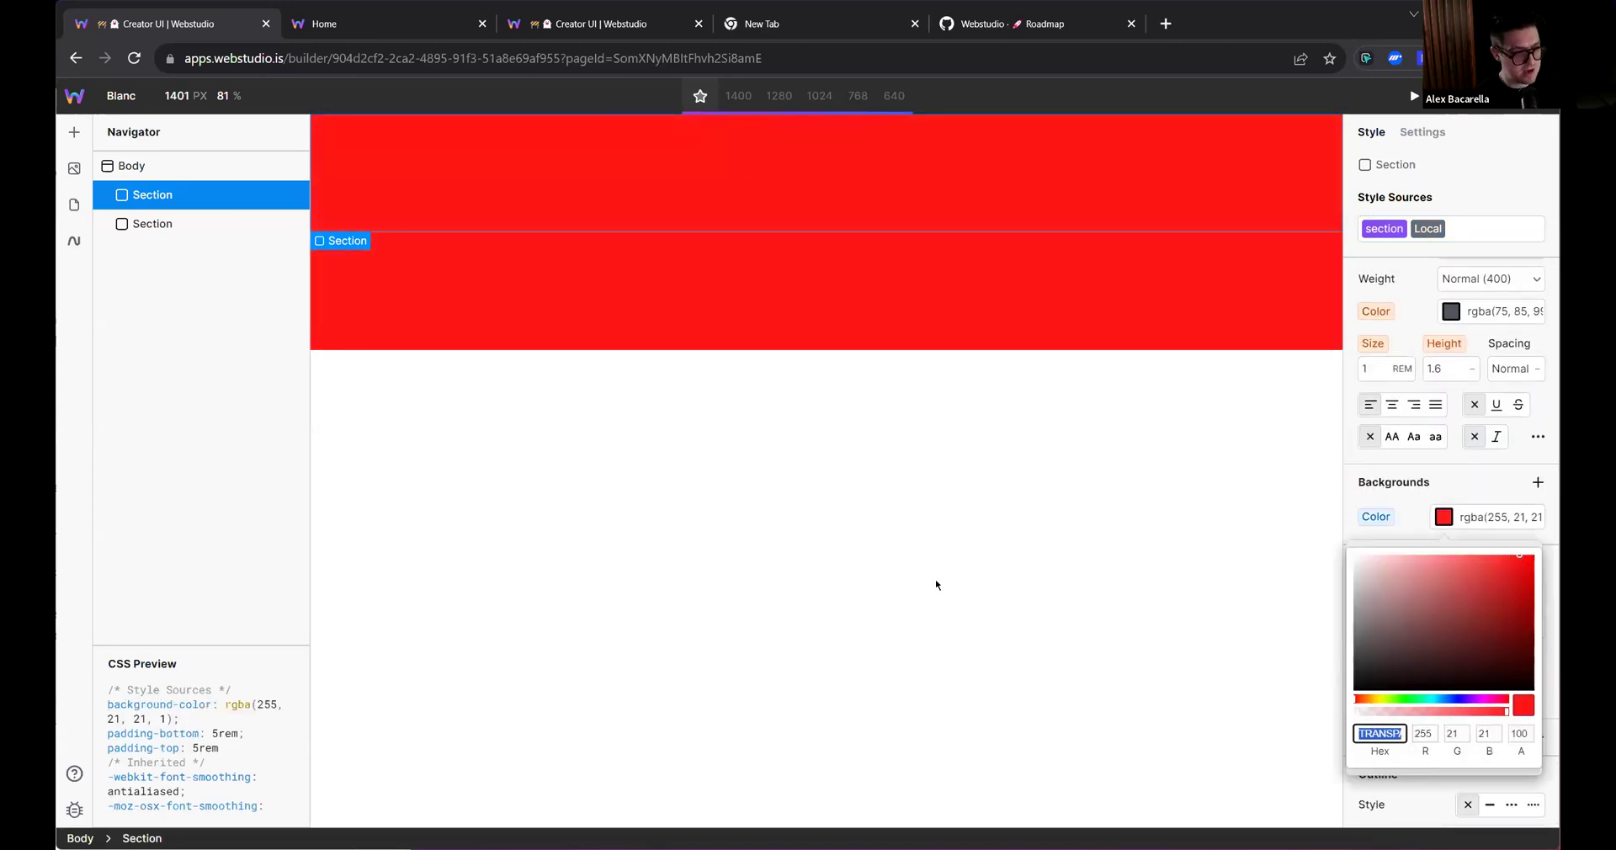
pyautogui.click(185, 224)
pyautogui.click(184, 224)
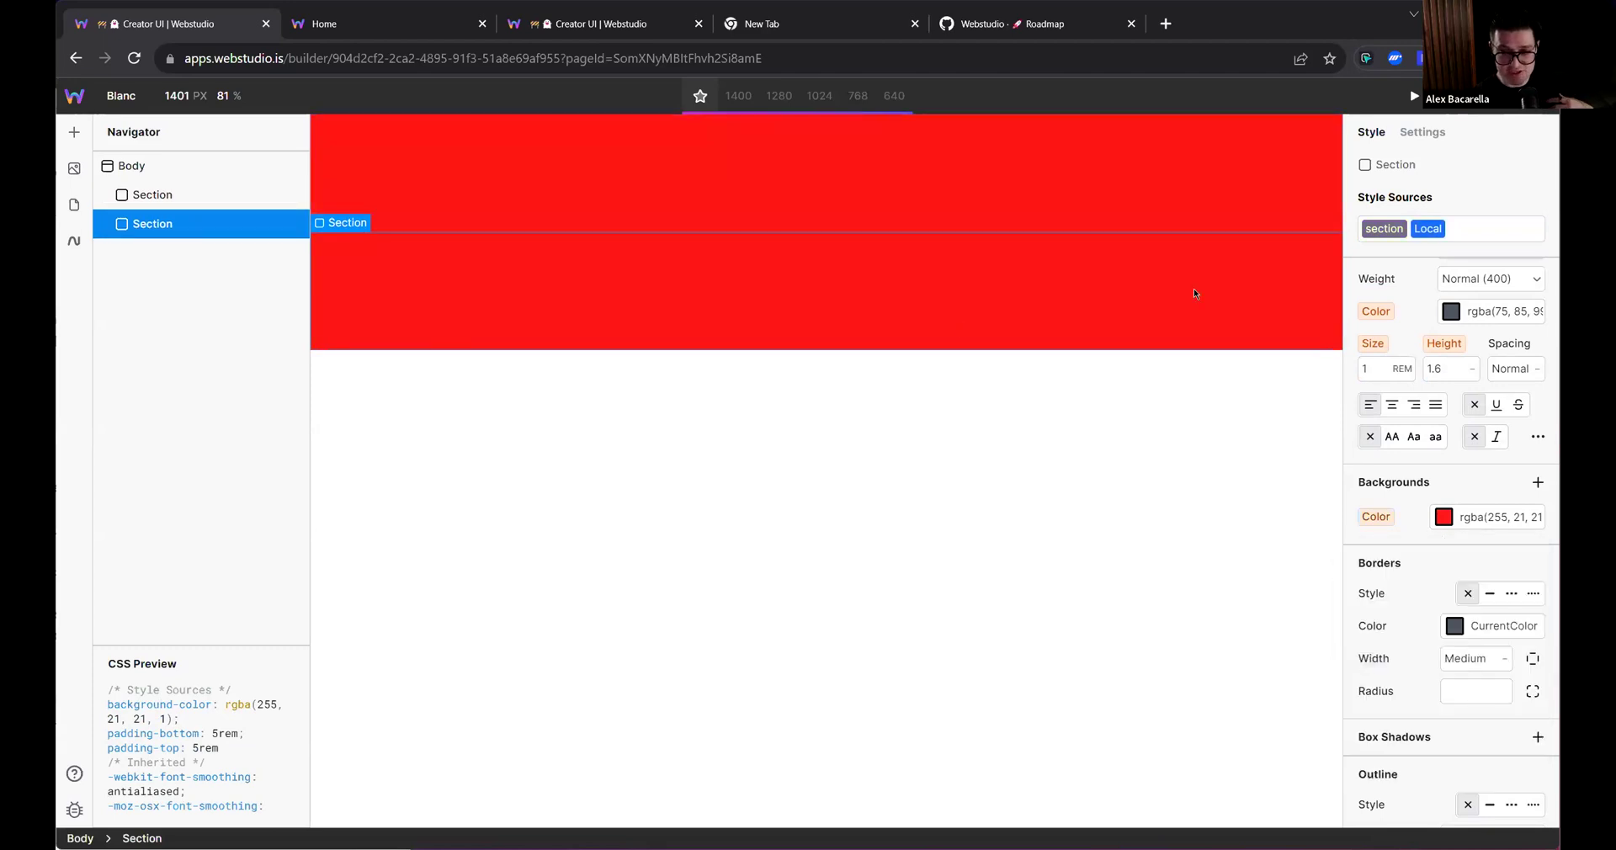
pyautogui.click(1489, 229)
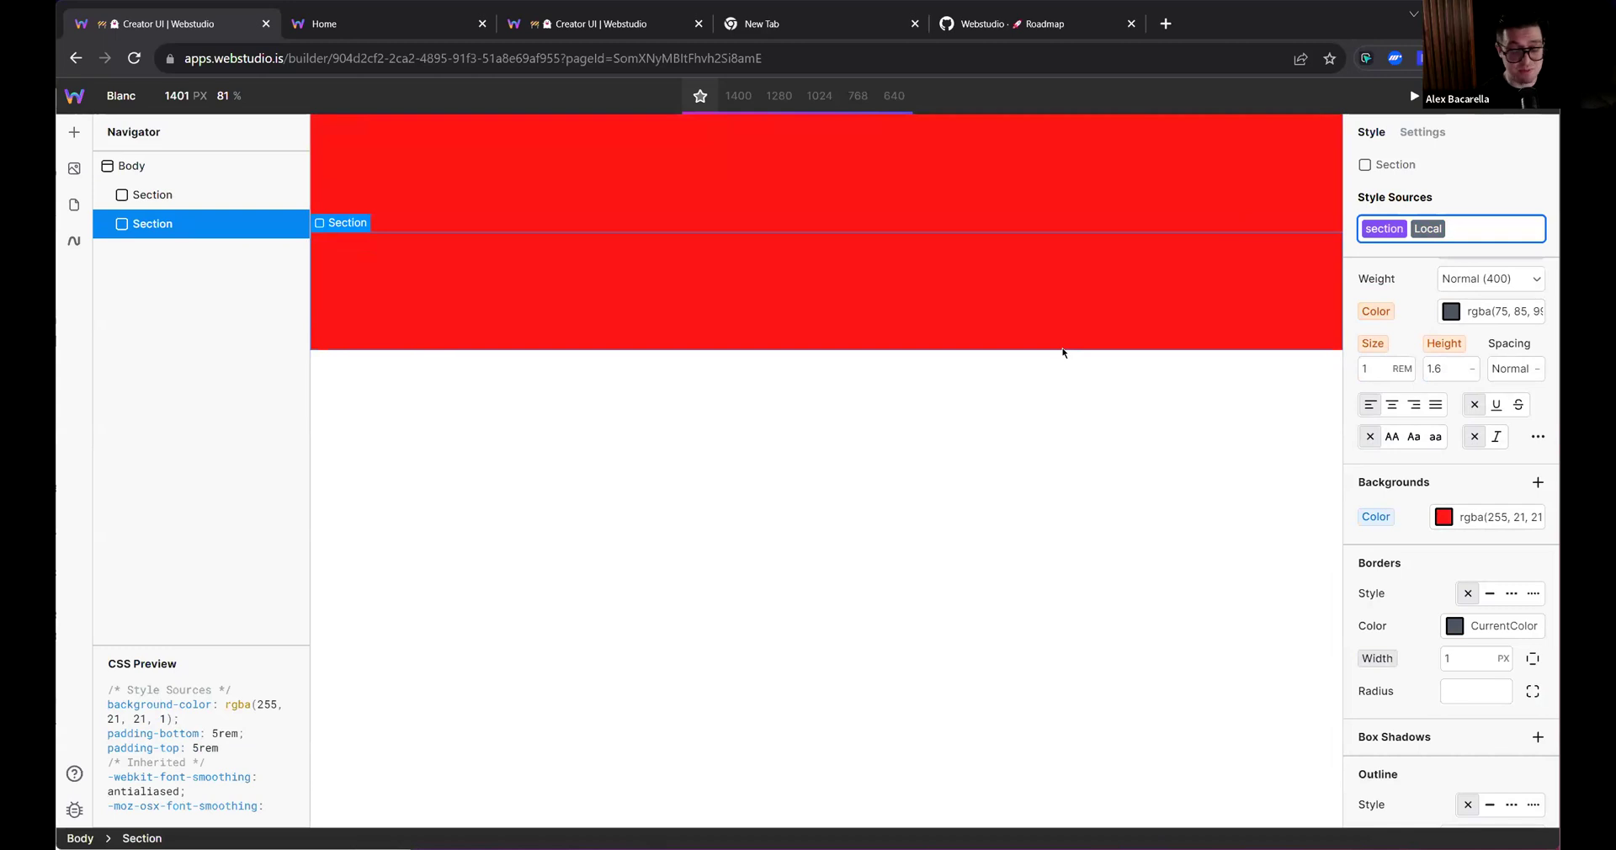
pyautogui.click(810, 186)
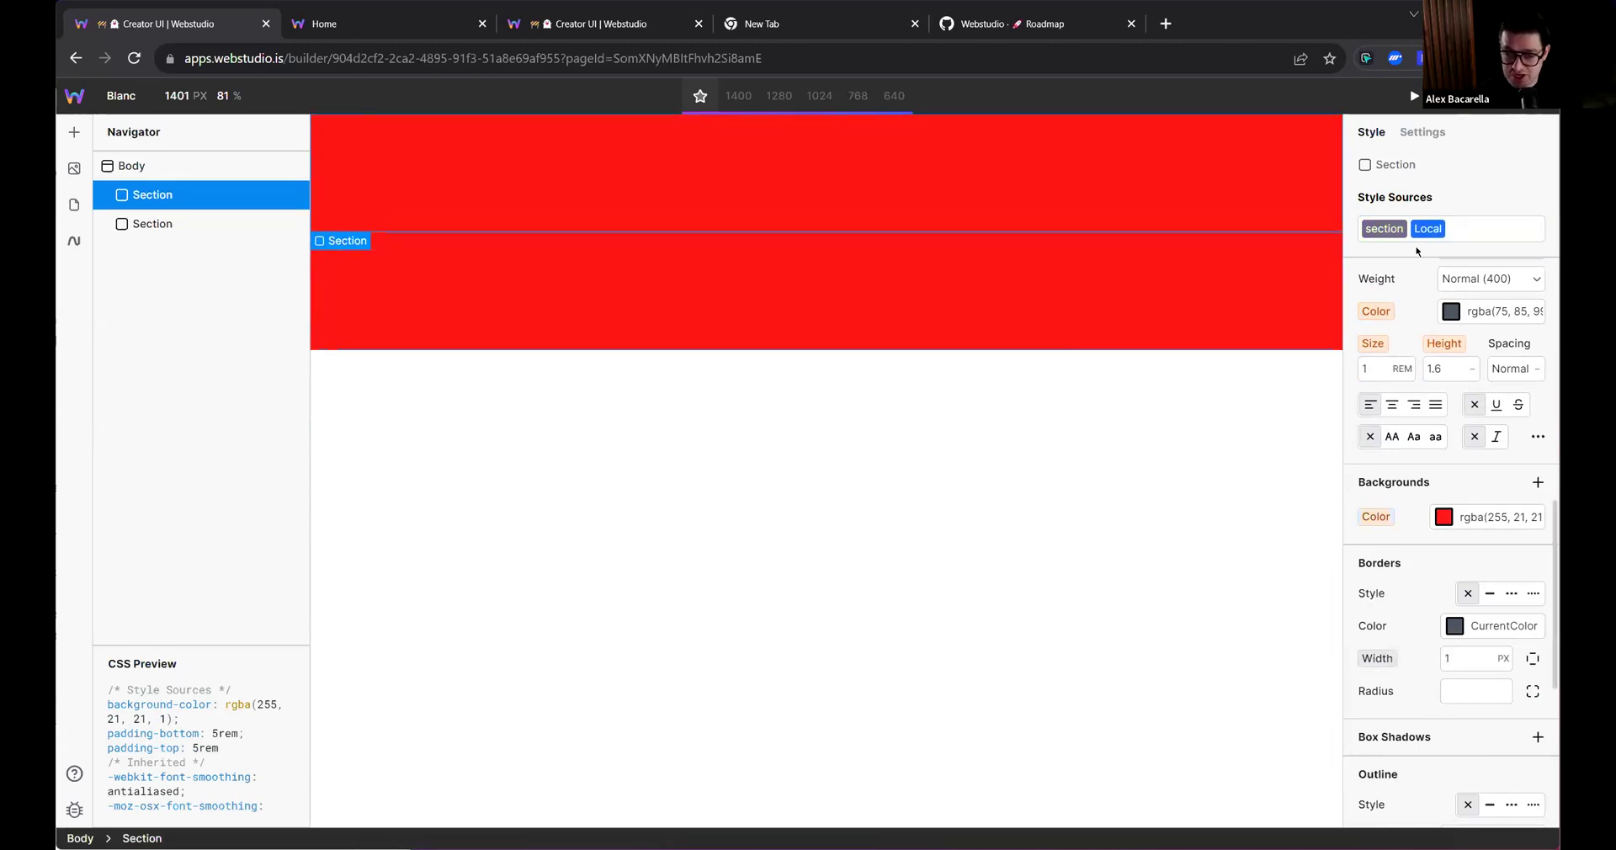
pyautogui.moveTo(1431, 232)
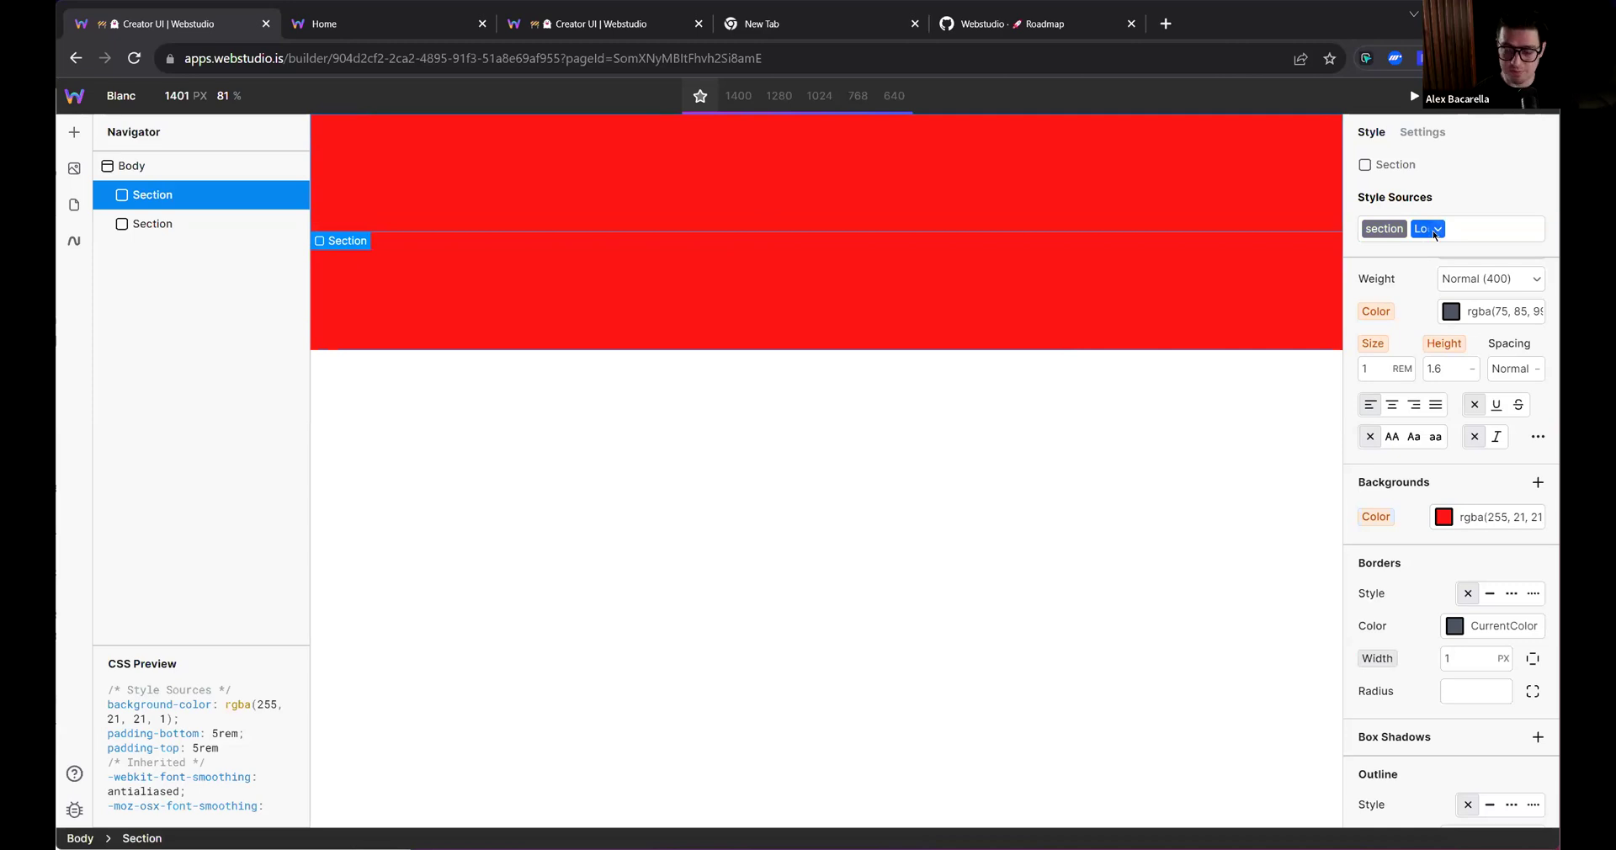
pyautogui.moveTo(1377, 236)
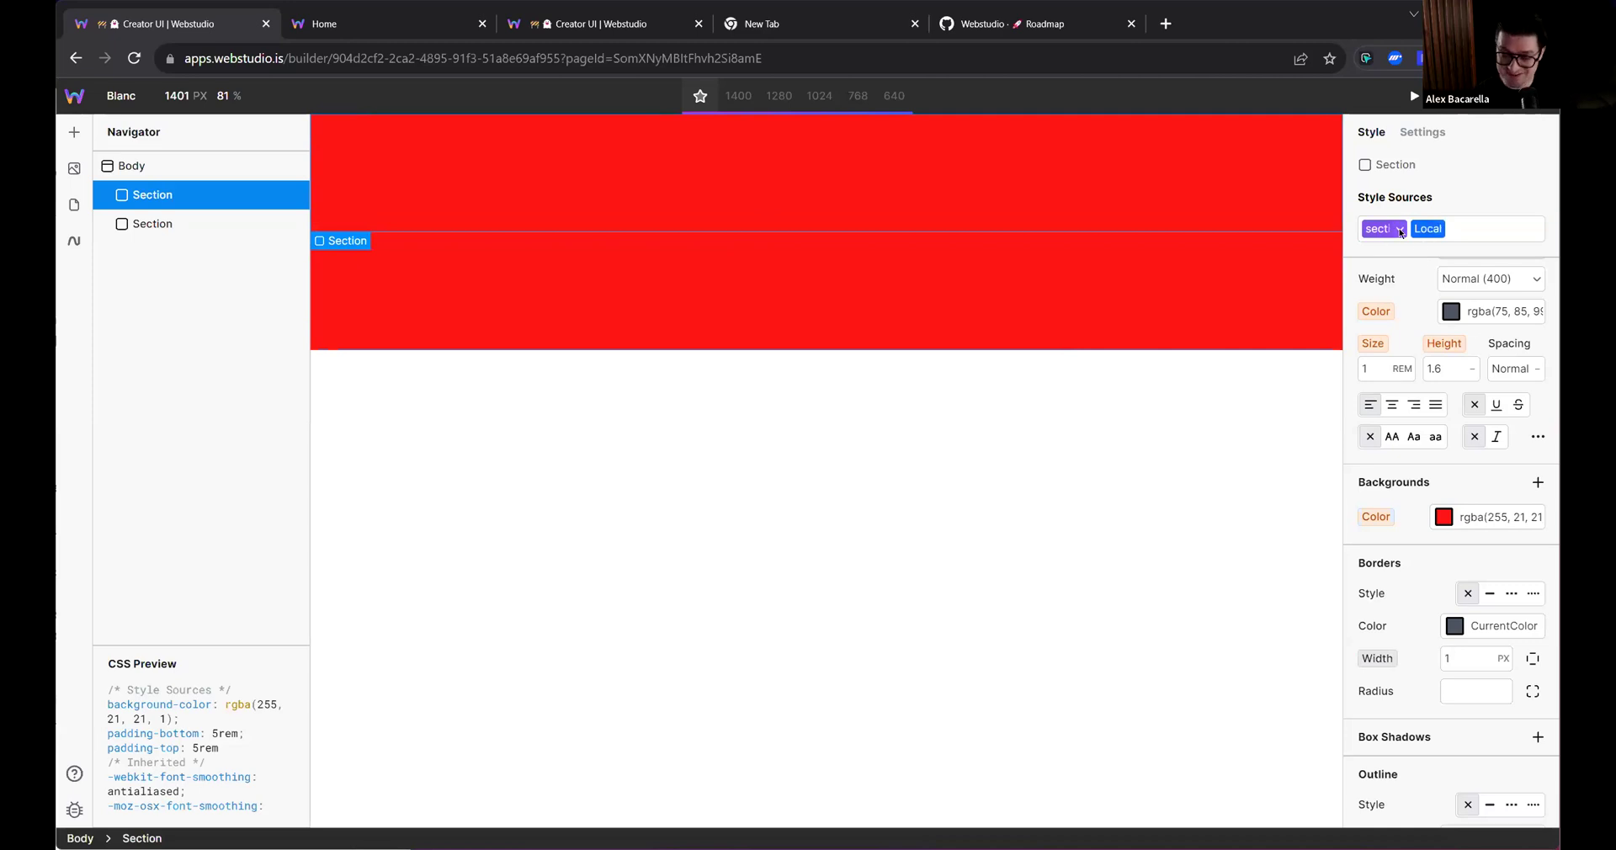
pyautogui.click(1443, 517)
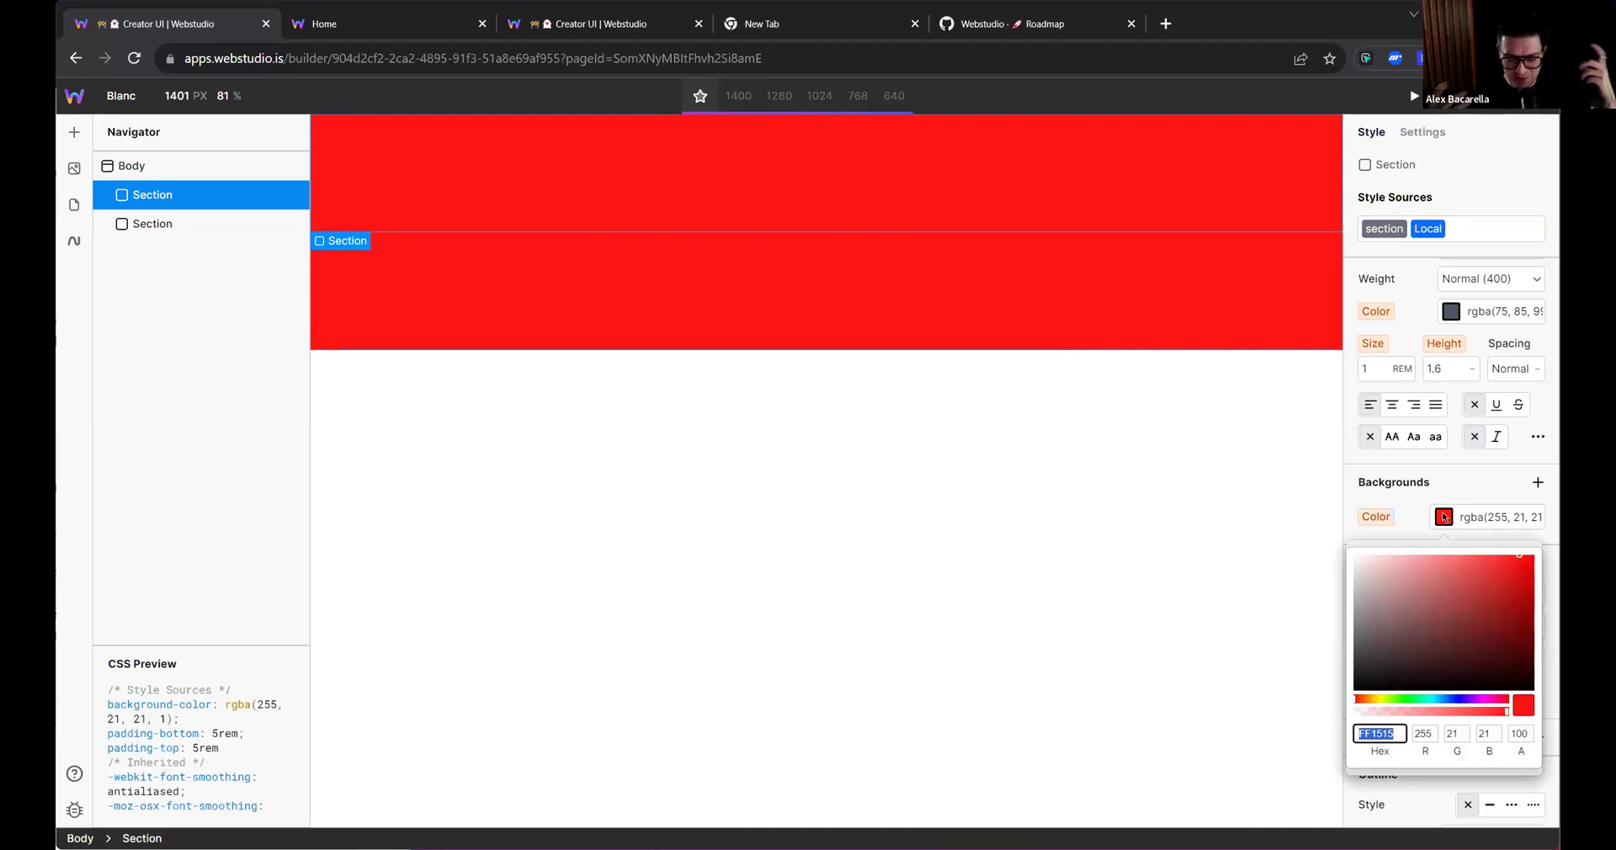
pyautogui.click(1470, 700)
pyautogui.click(1139, 590)
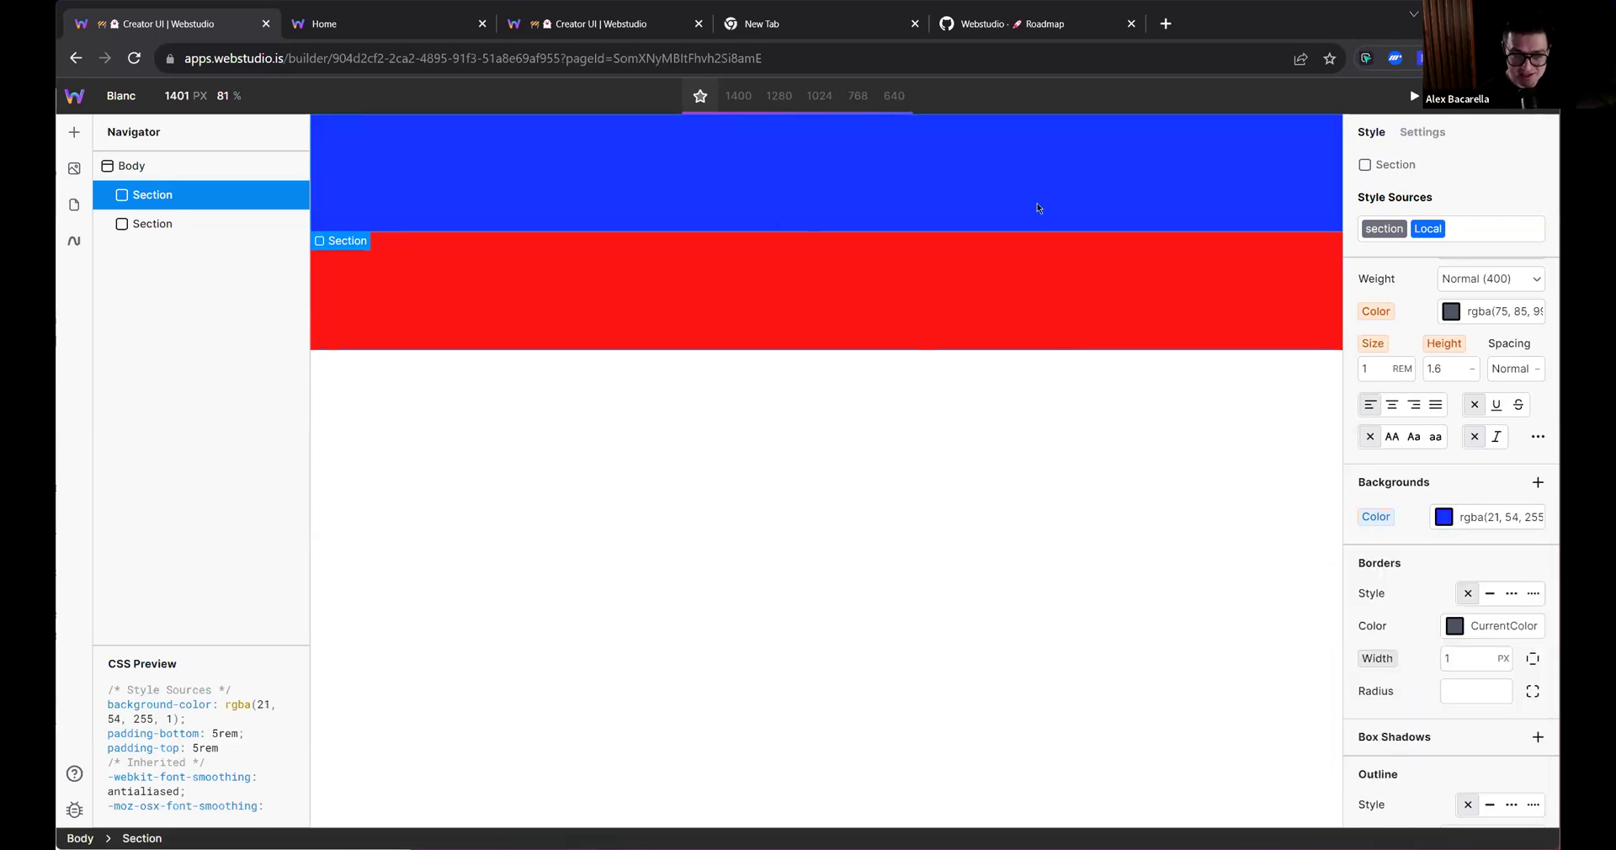
pyautogui.click(1089, 339)
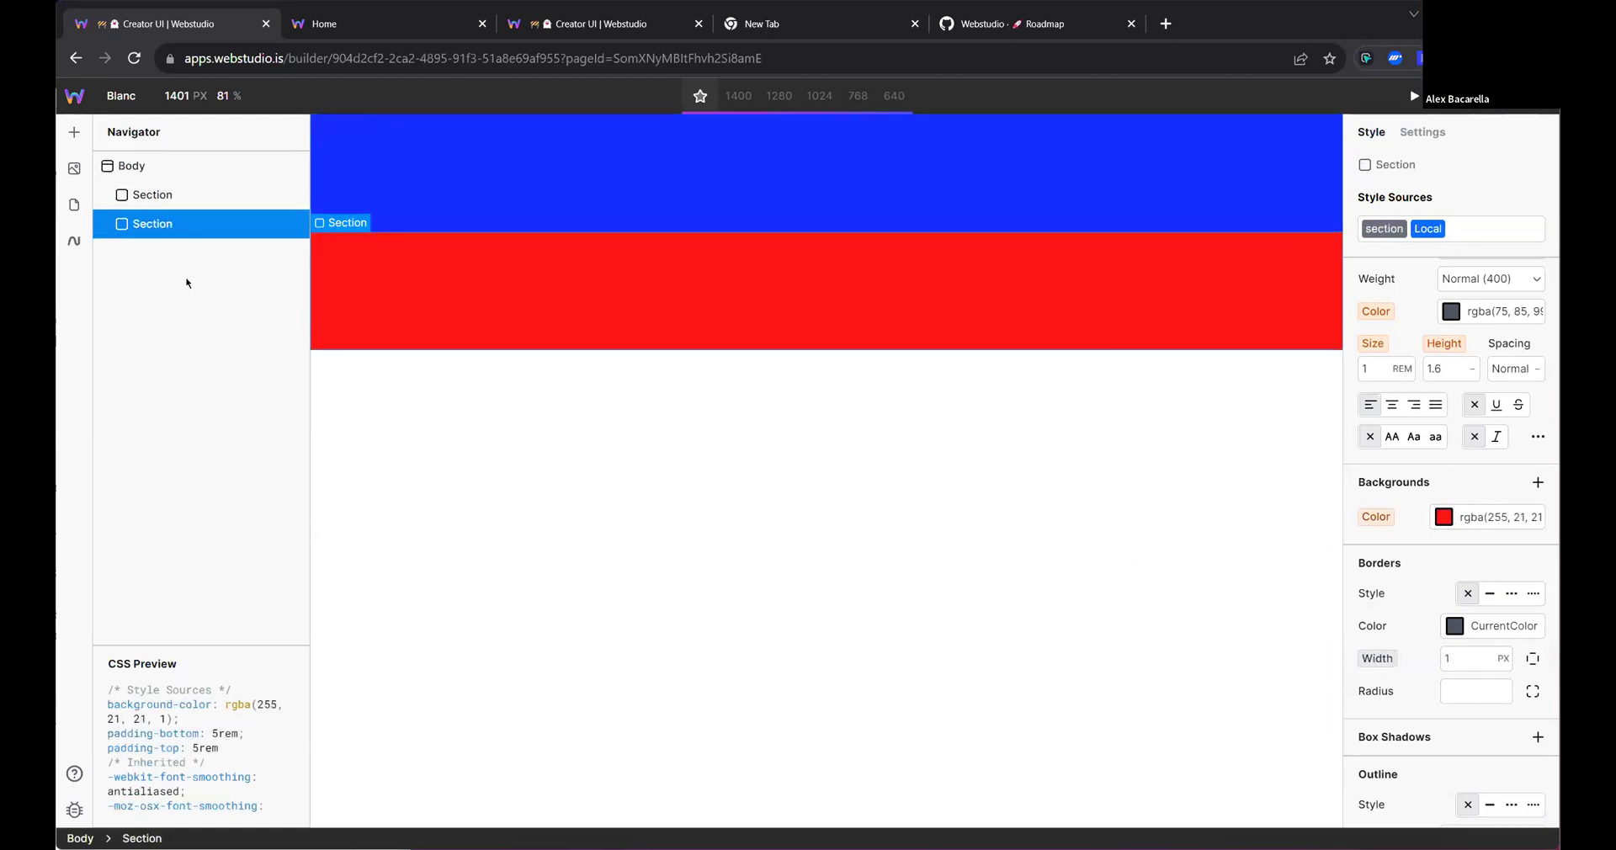
pyautogui.press('Delete')
pyautogui.click(1429, 229)
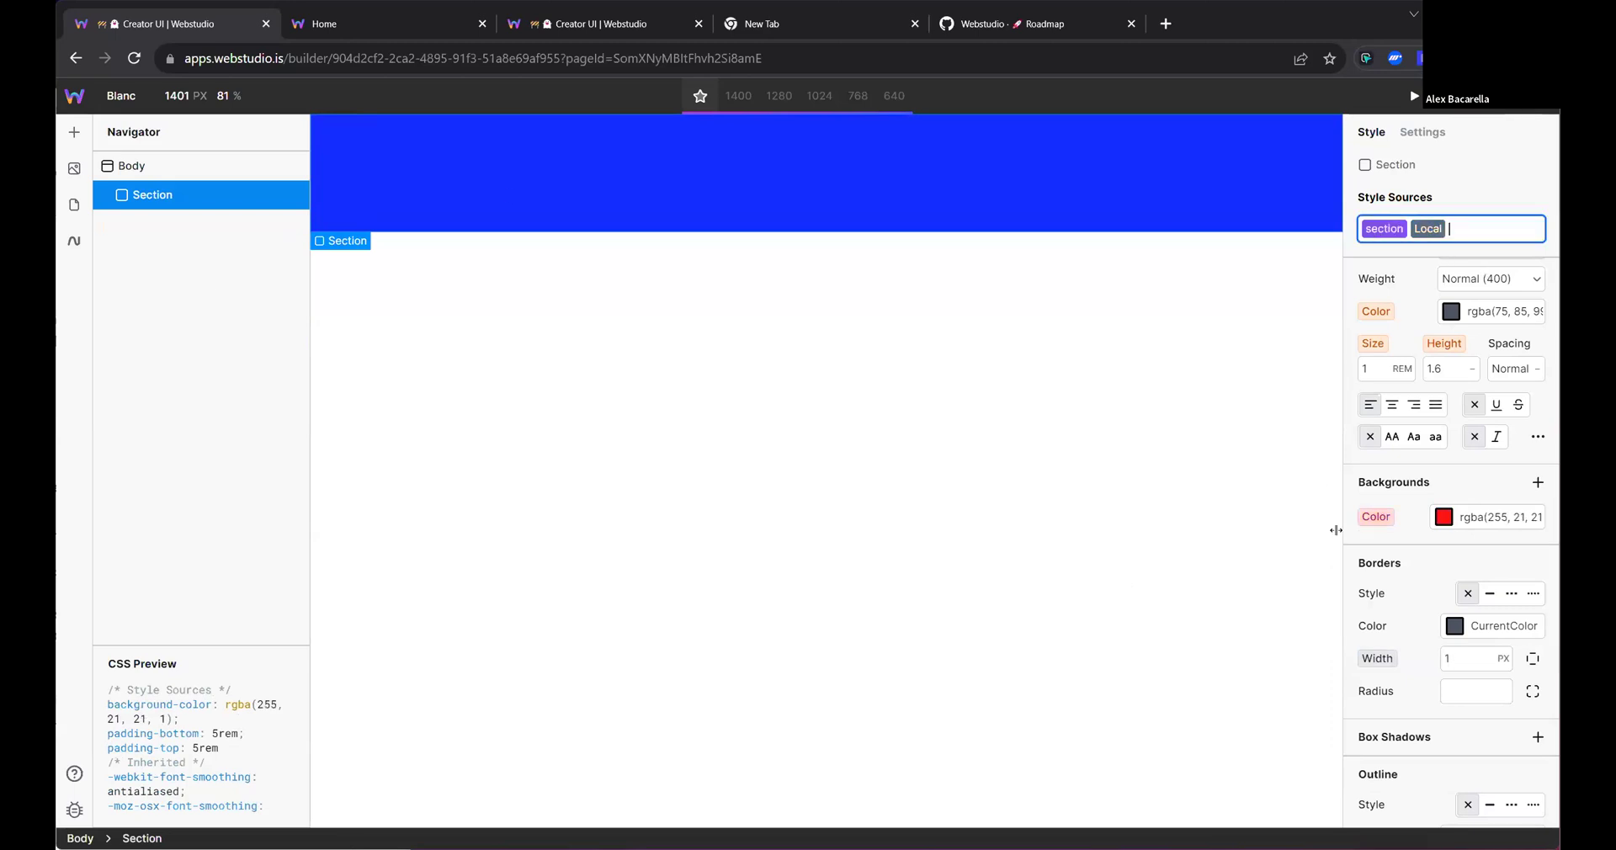
pyautogui.click(1437, 229)
pyautogui.press('Escape')
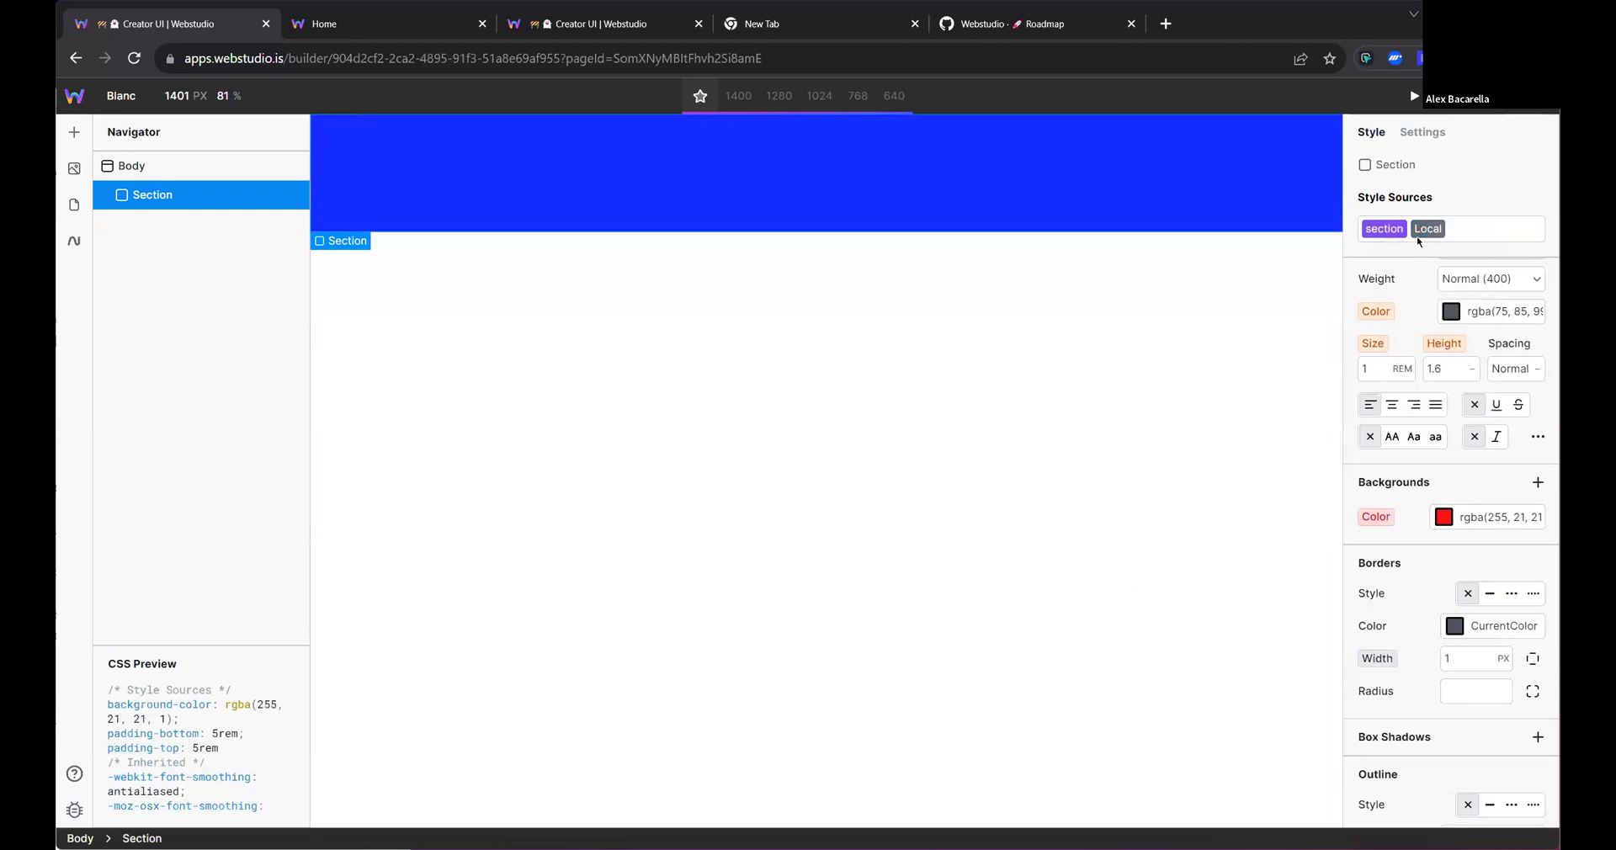
pyautogui.press('Left')
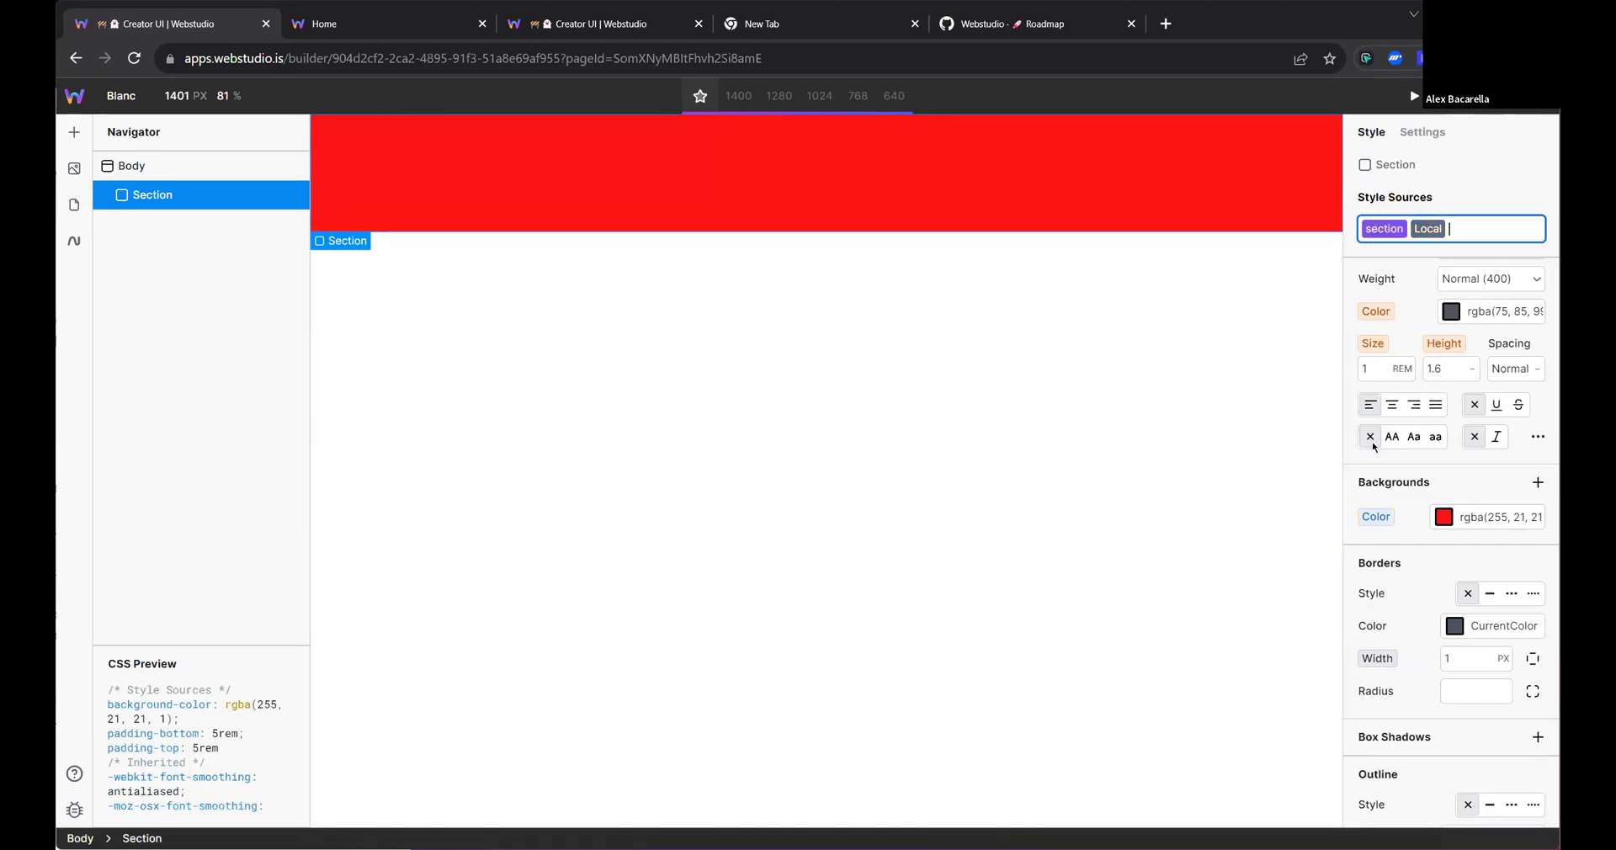
pyautogui.click(1381, 522)
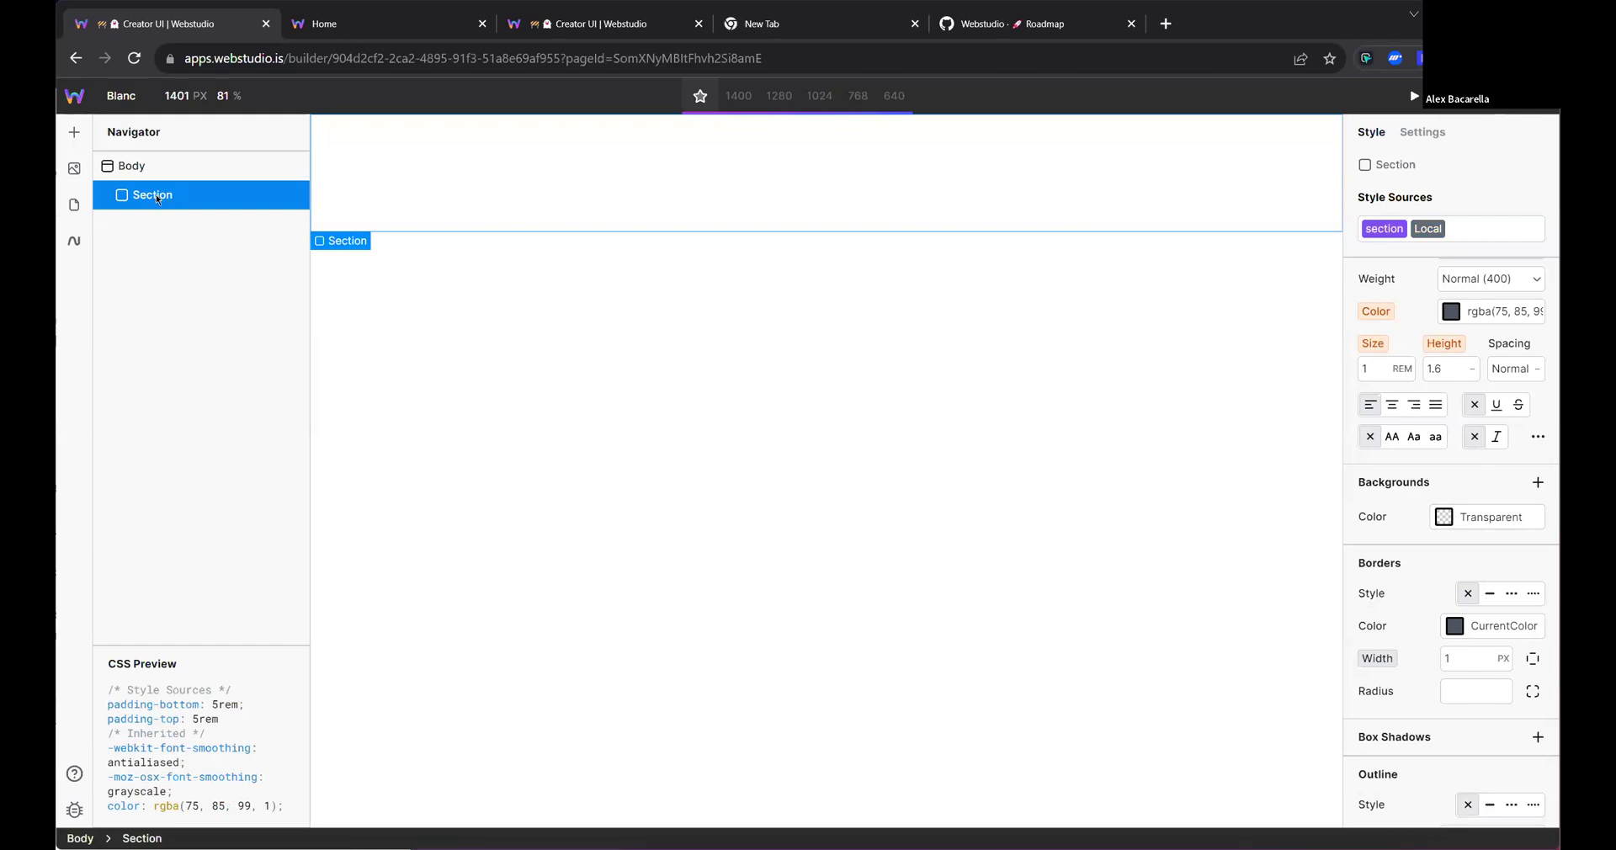
# Insert a Box inside the Section and rename it 'Container'
pyautogui.click(74, 132)
pyautogui.click(136, 209)
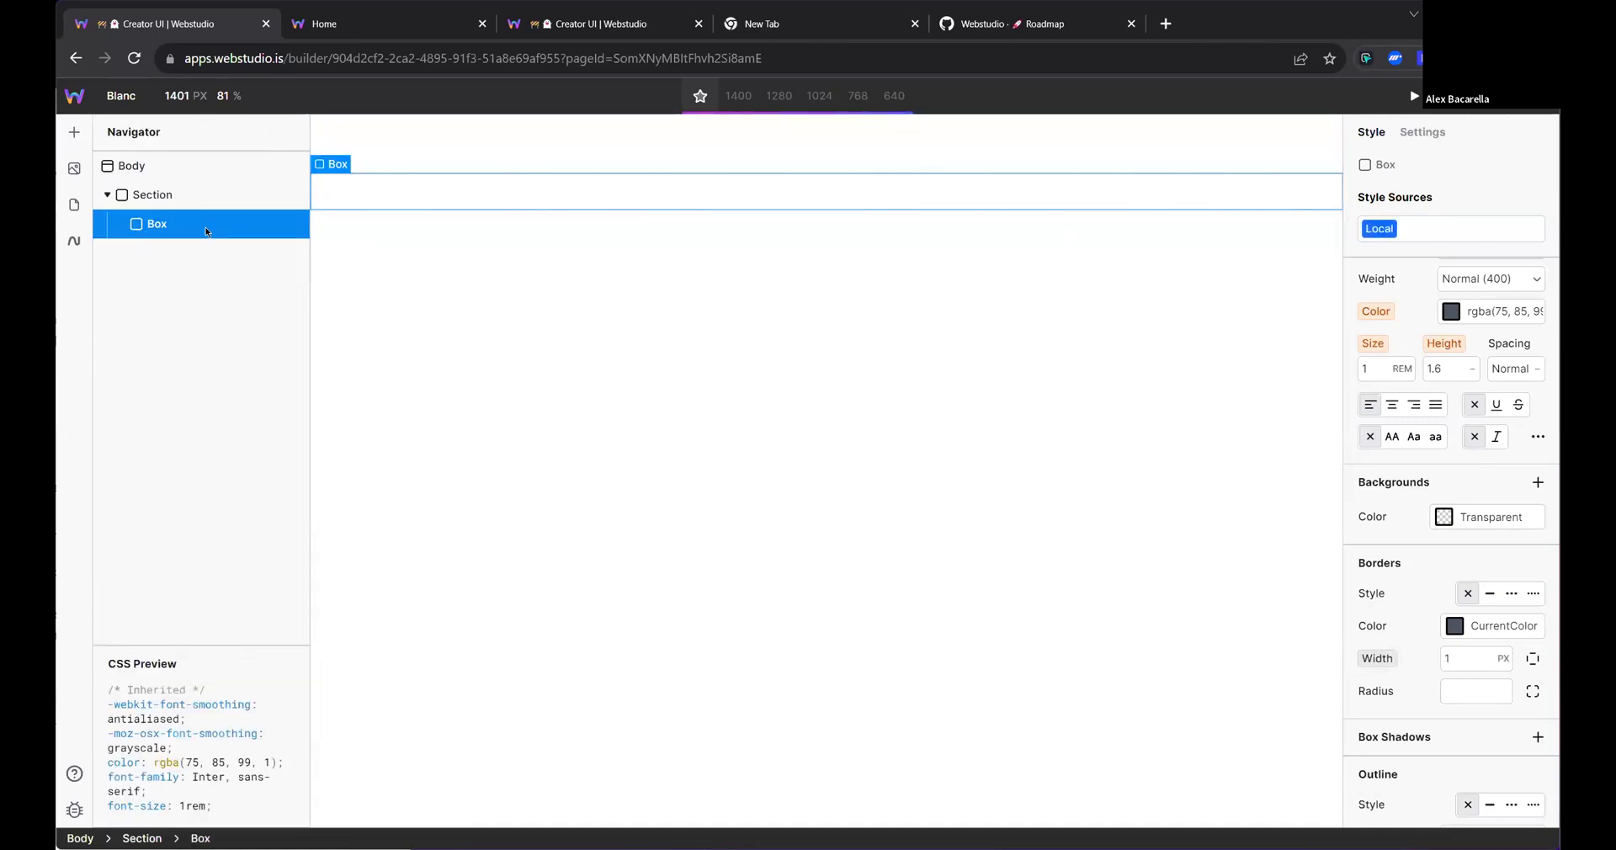
pyautogui.doubleClick(173, 224)
pyautogui.write('Cont')
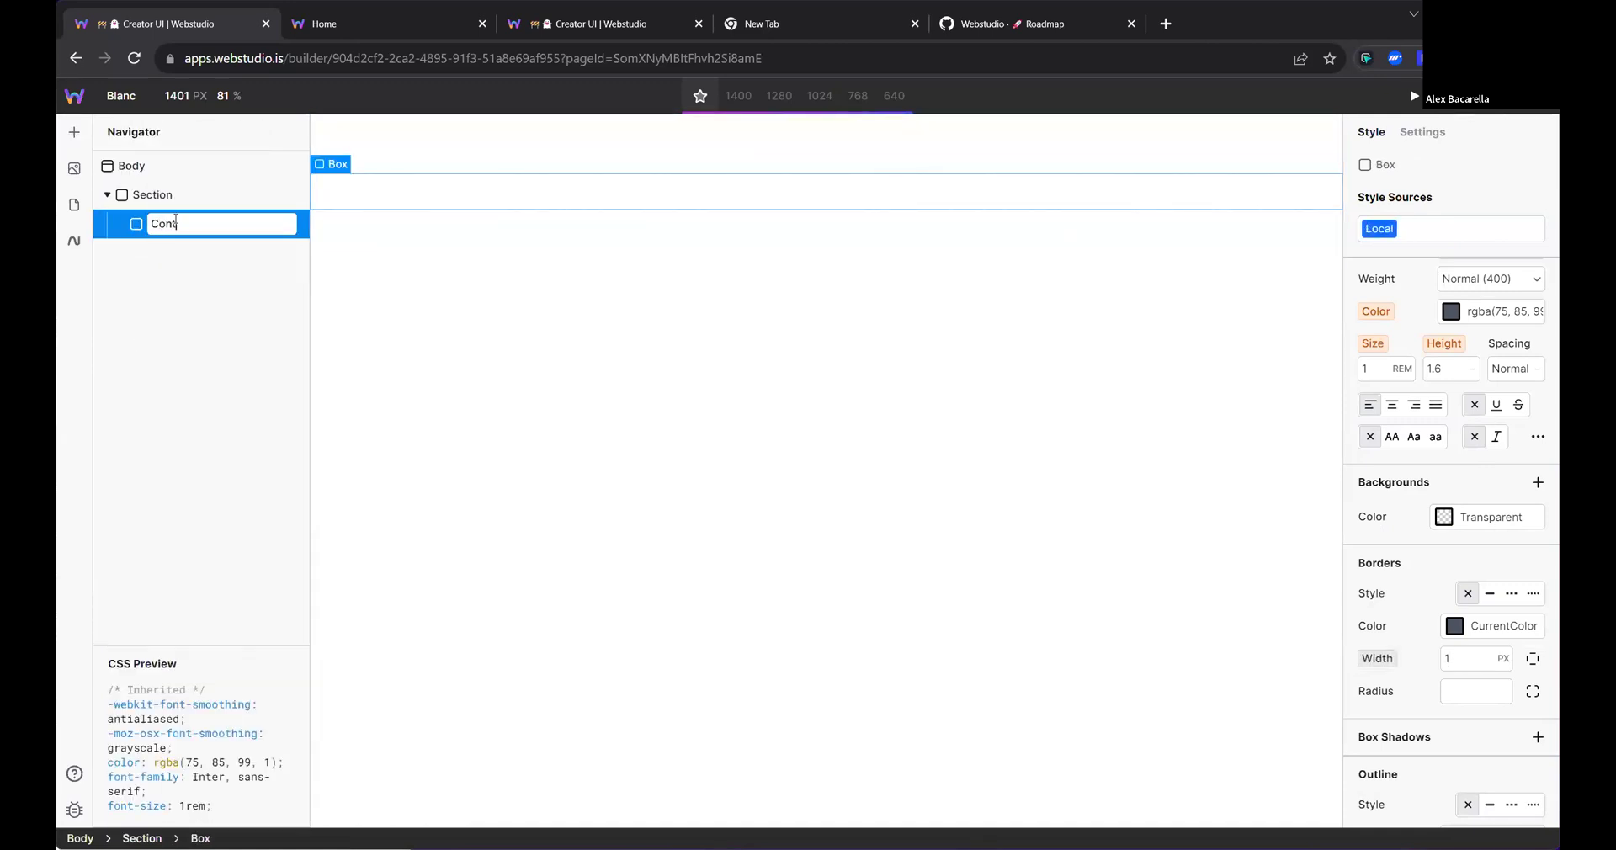
pyautogui.write('ainer')
pyautogui.press('Return')
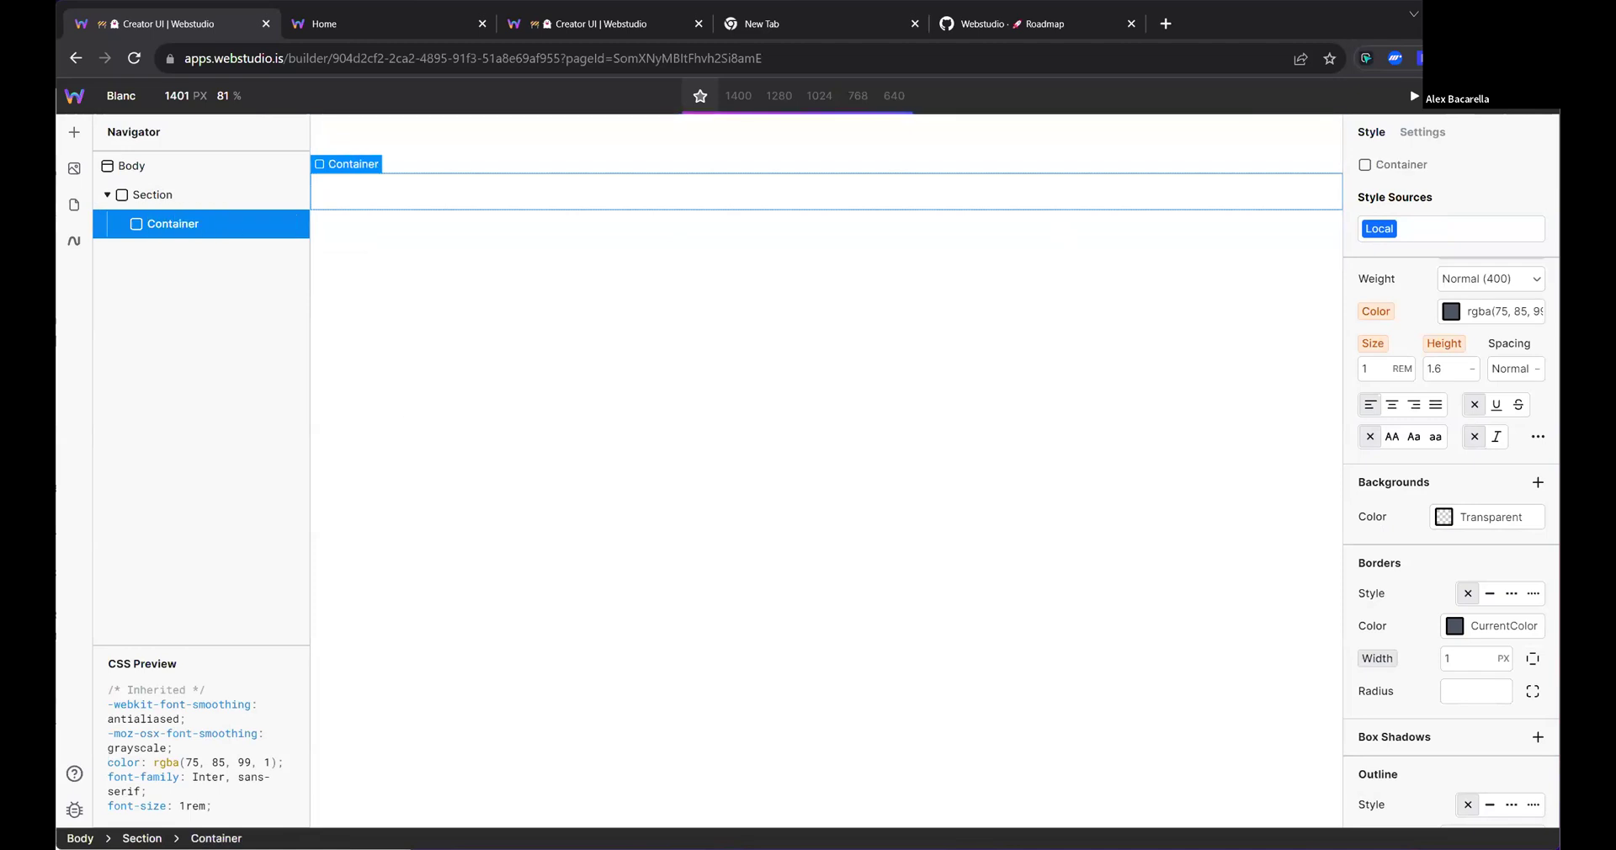
# Apply the global container token to the Container
pyautogui.click(1440, 233)
pyautogui.write('coin')
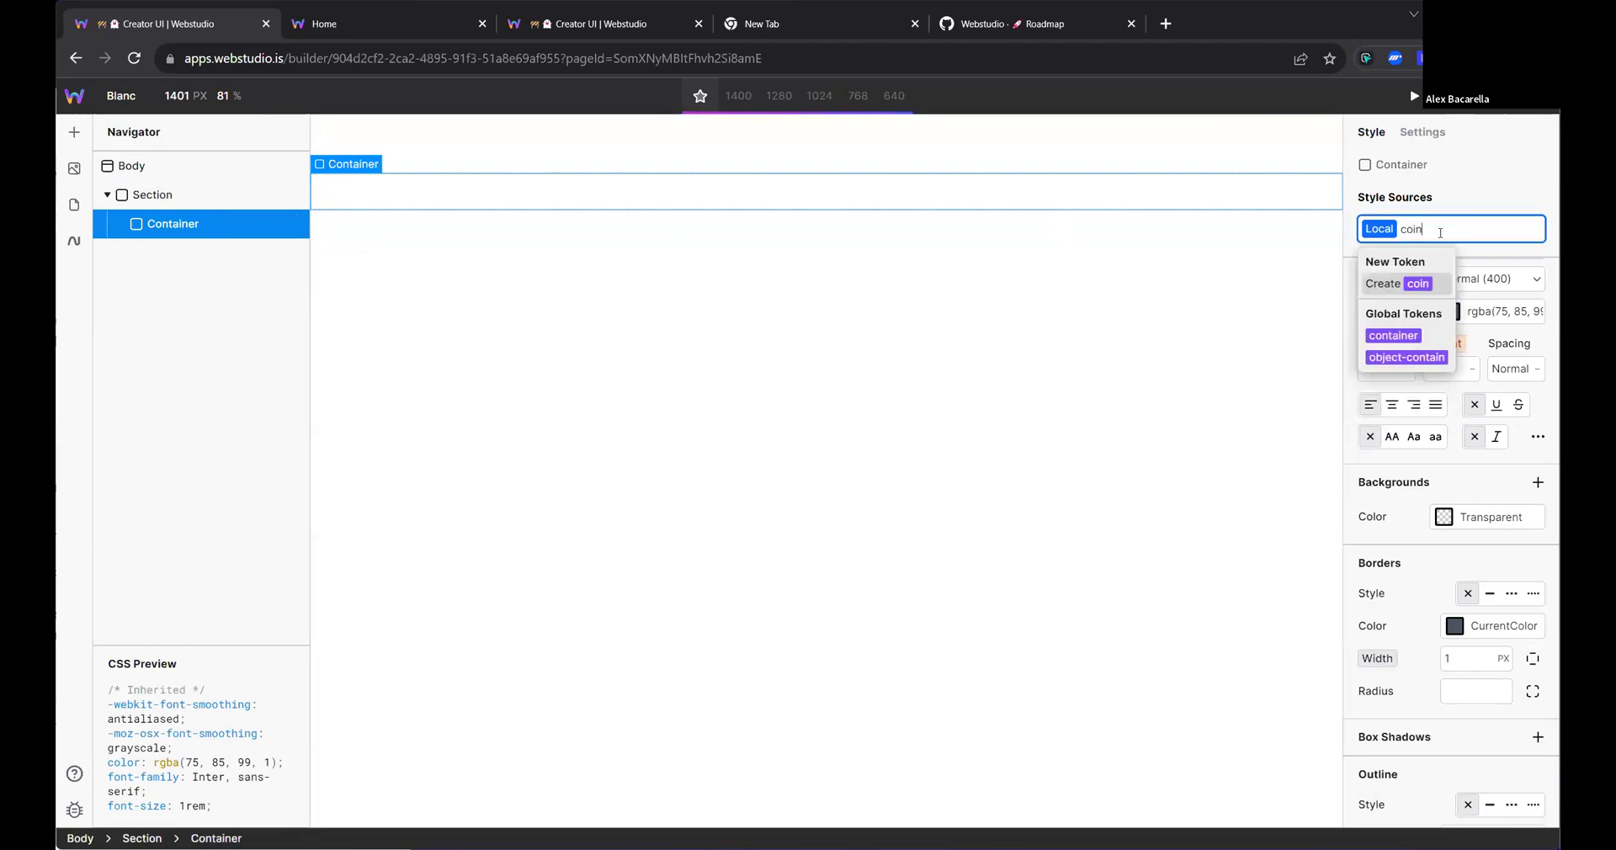
pyautogui.click(1393, 334)
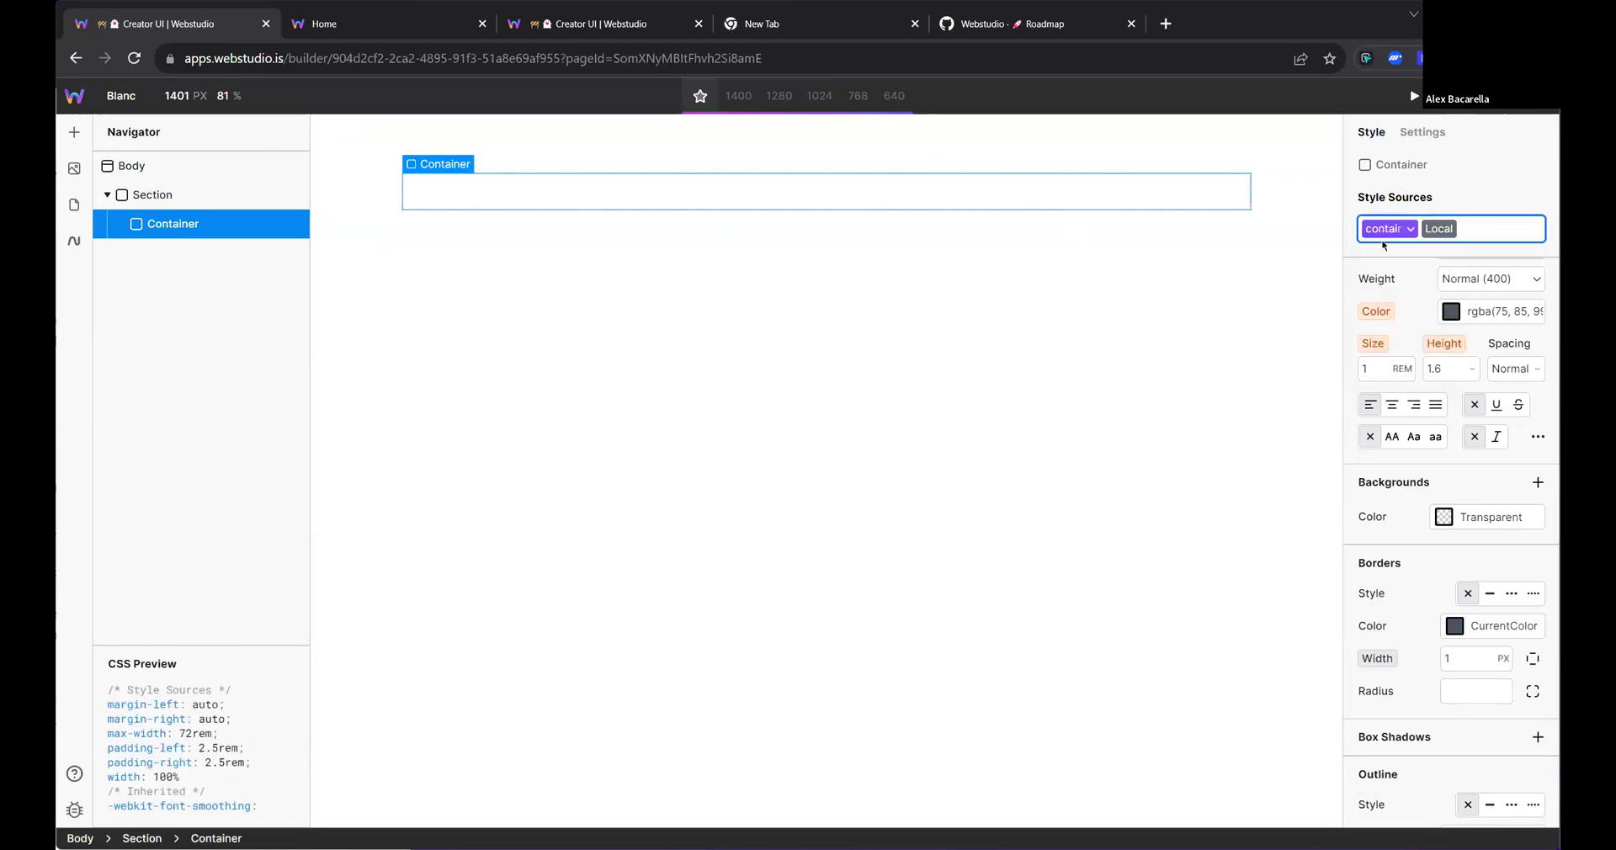
pyautogui.scroll(6, 1388, 421)
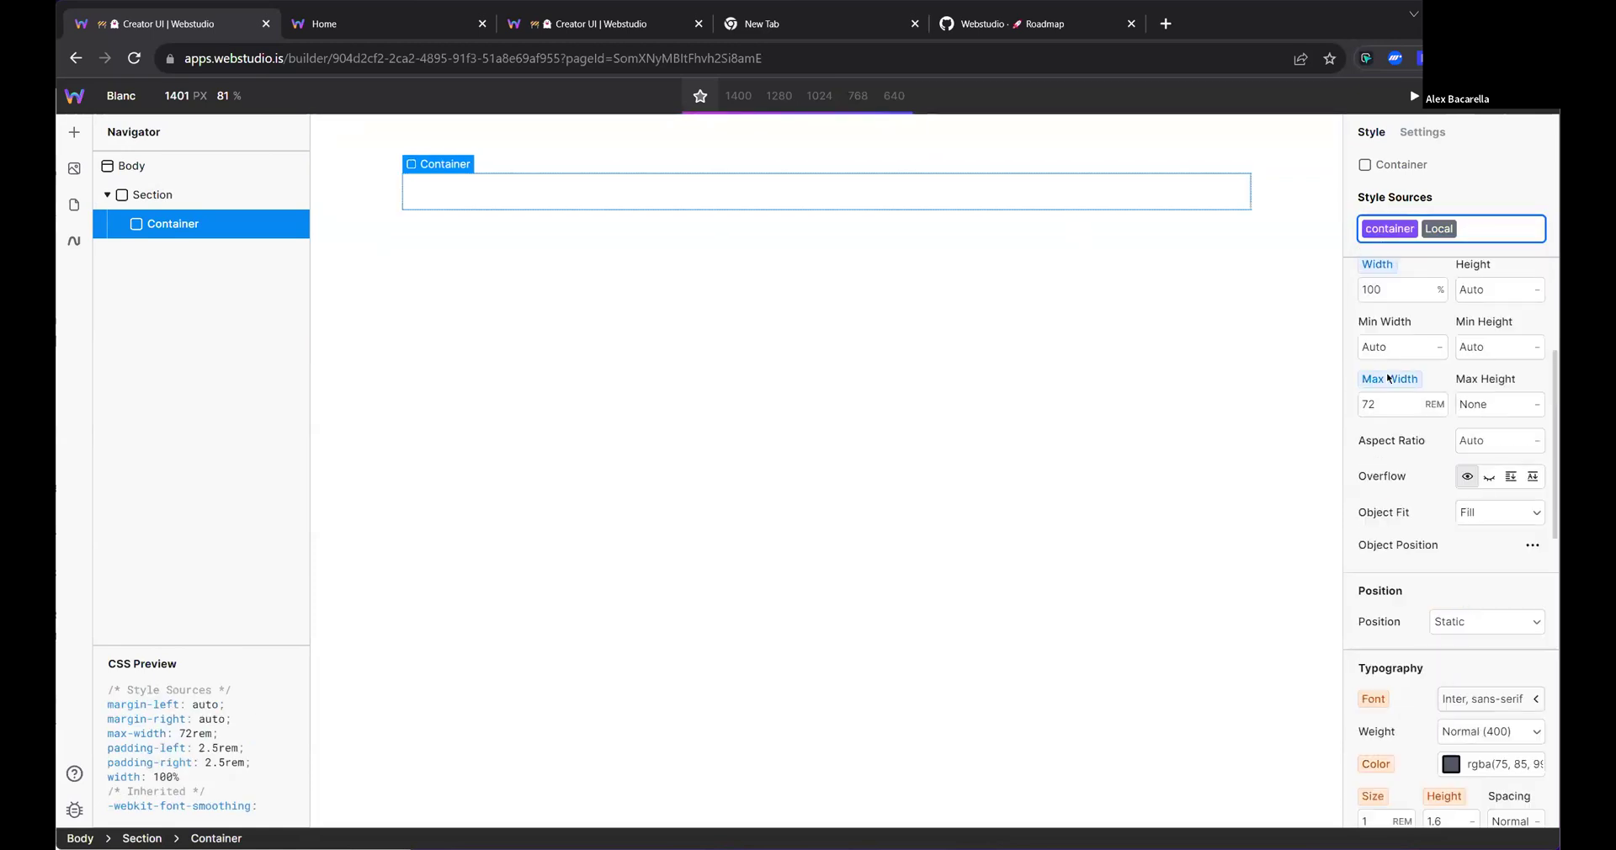
pyautogui.scroll(-1, 1391, 477)
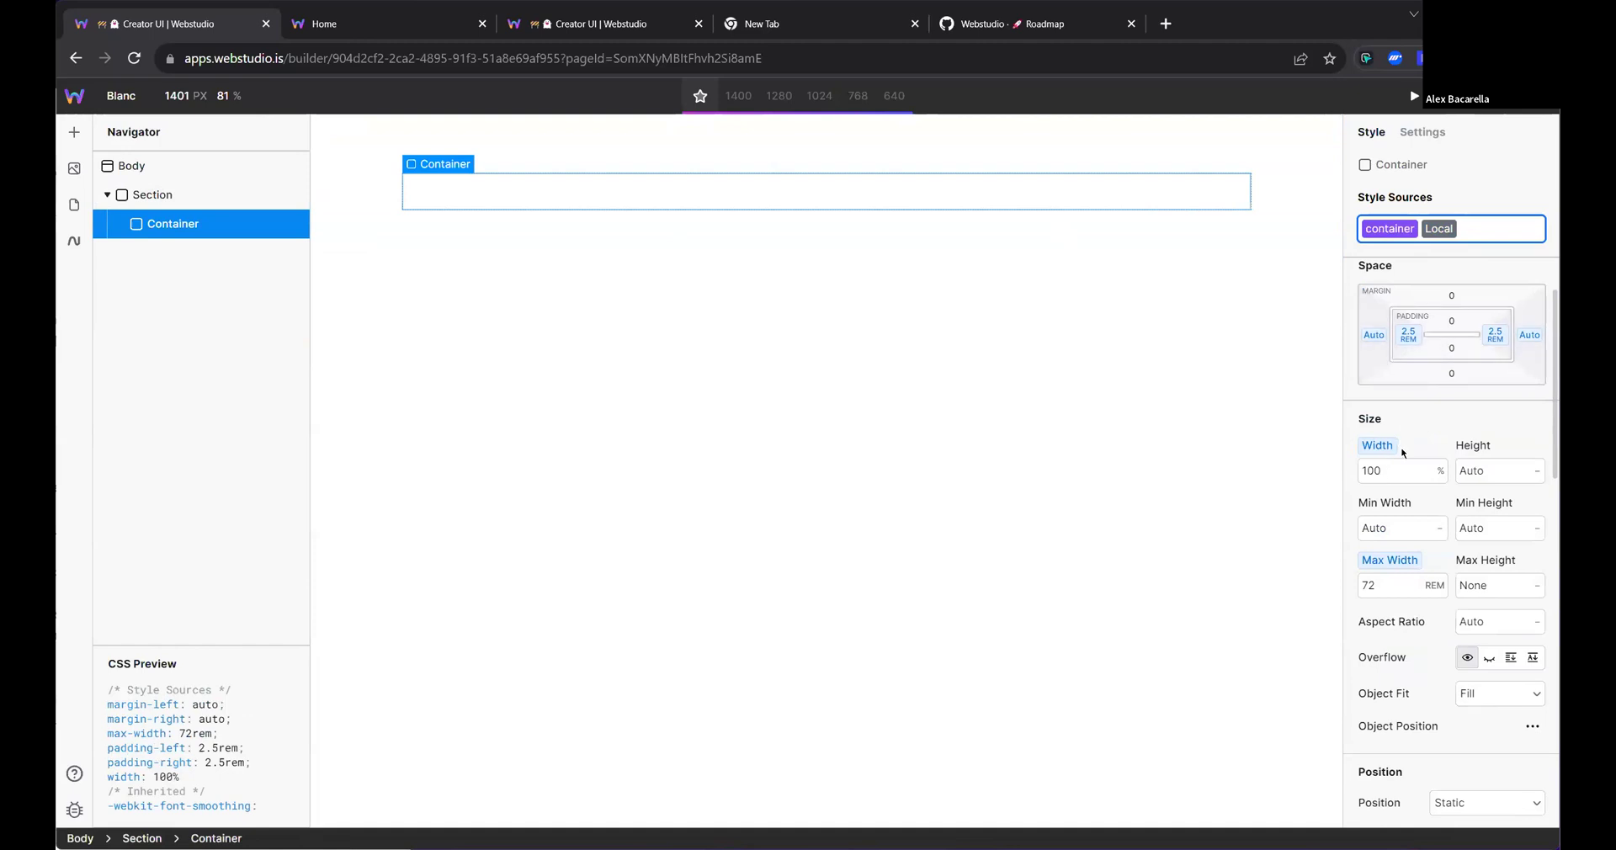
pyautogui.scroll(-1, 1388, 494)
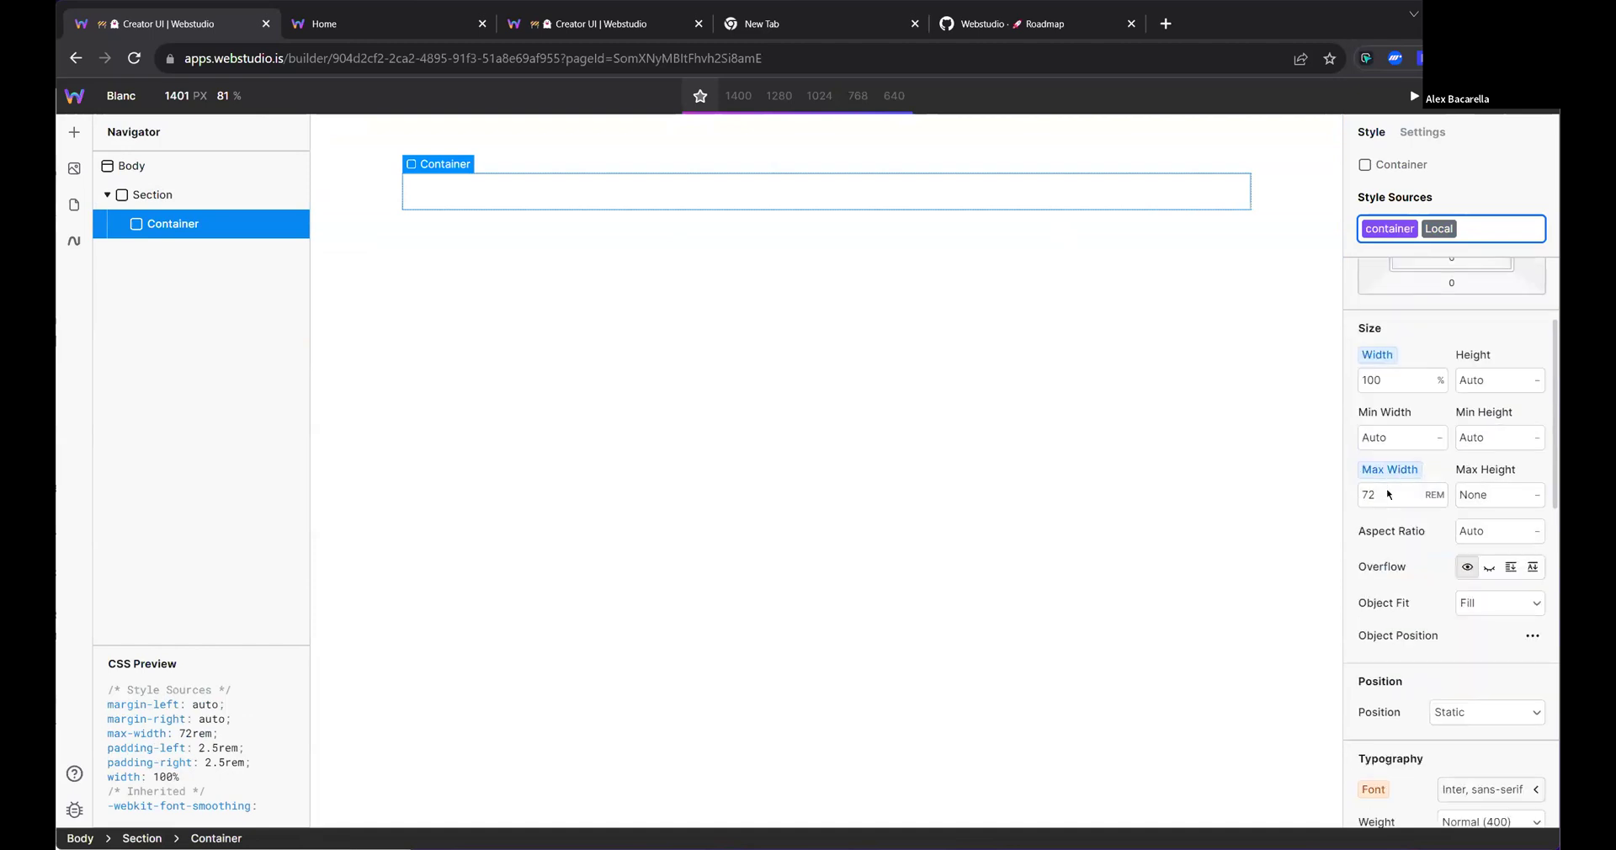
pyautogui.click(74, 139)
pyautogui.click(74, 138)
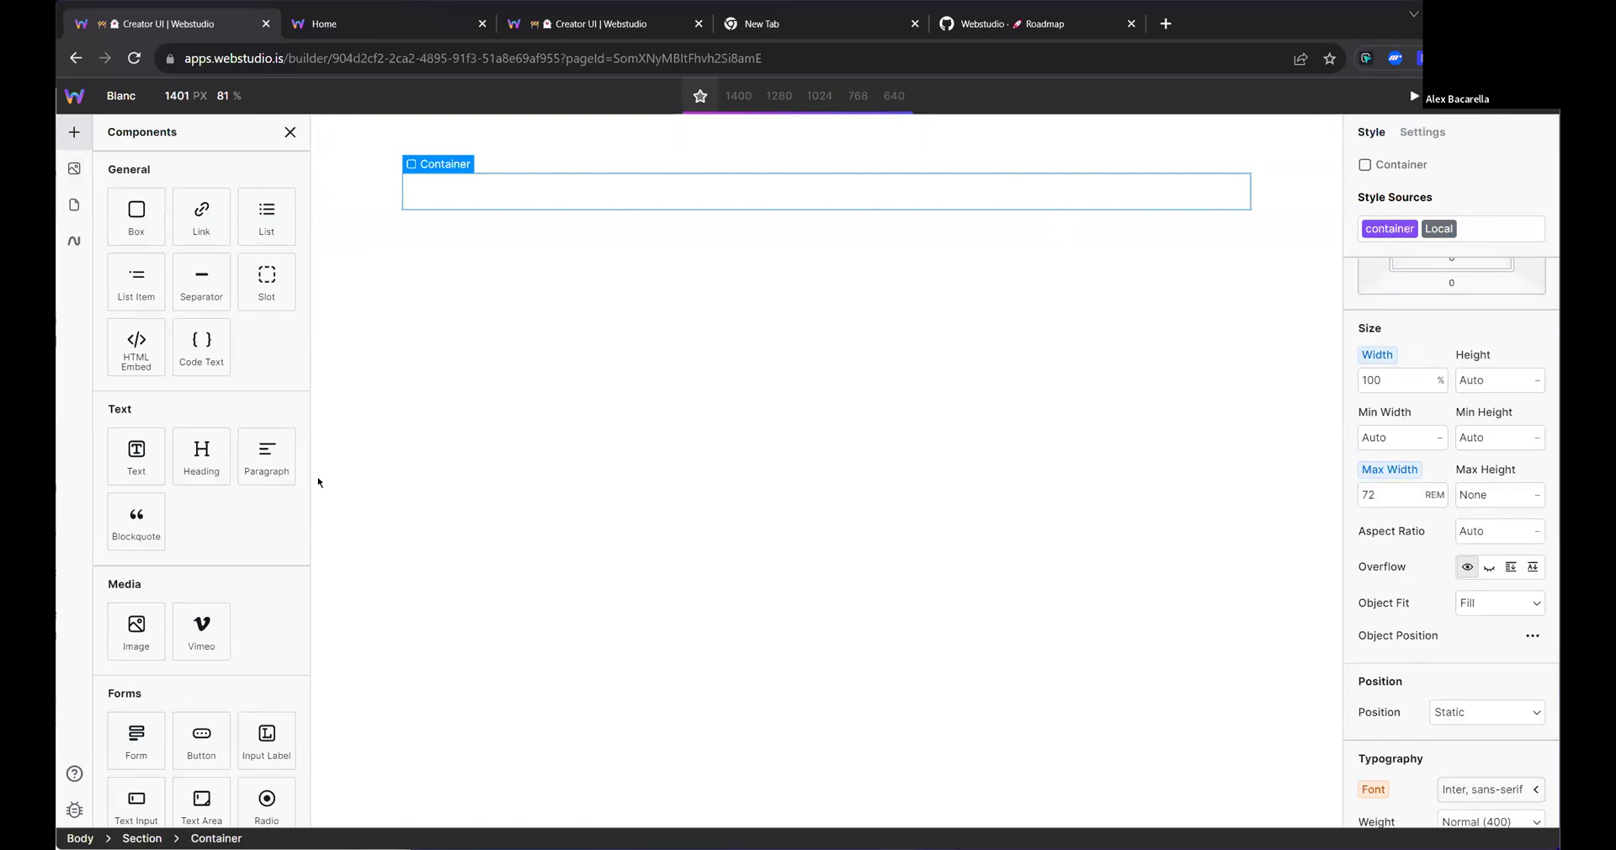
# Insert a Heading into the Container and apply the heading-2xl token
pyautogui.click(201, 455)
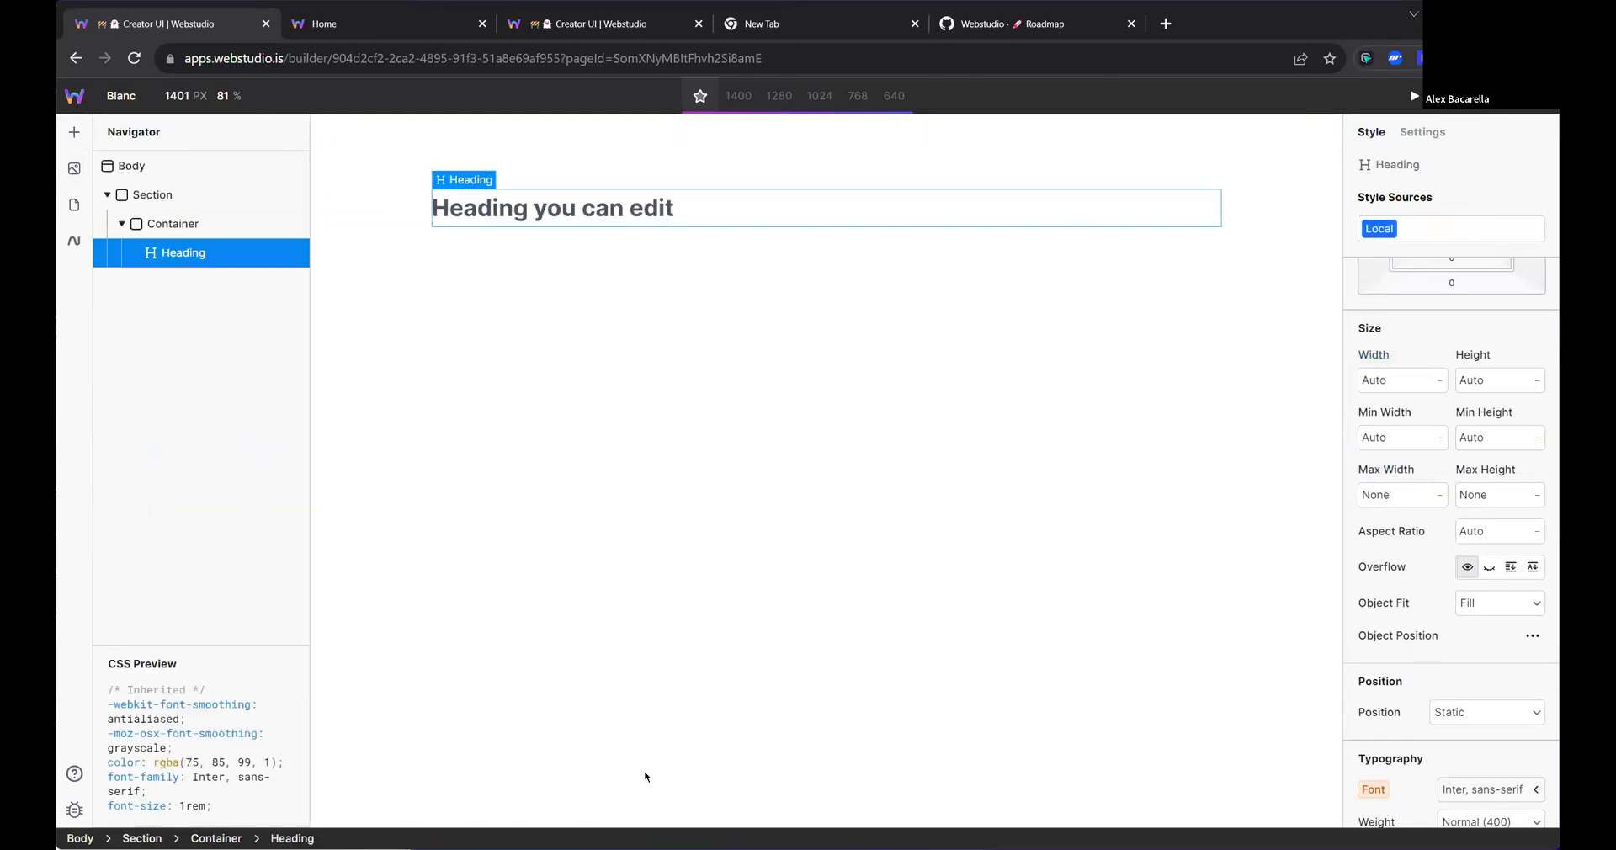
pyautogui.click(1423, 230)
pyautogui.write('head')
pyautogui.press('Down')
pyautogui.press('Return')
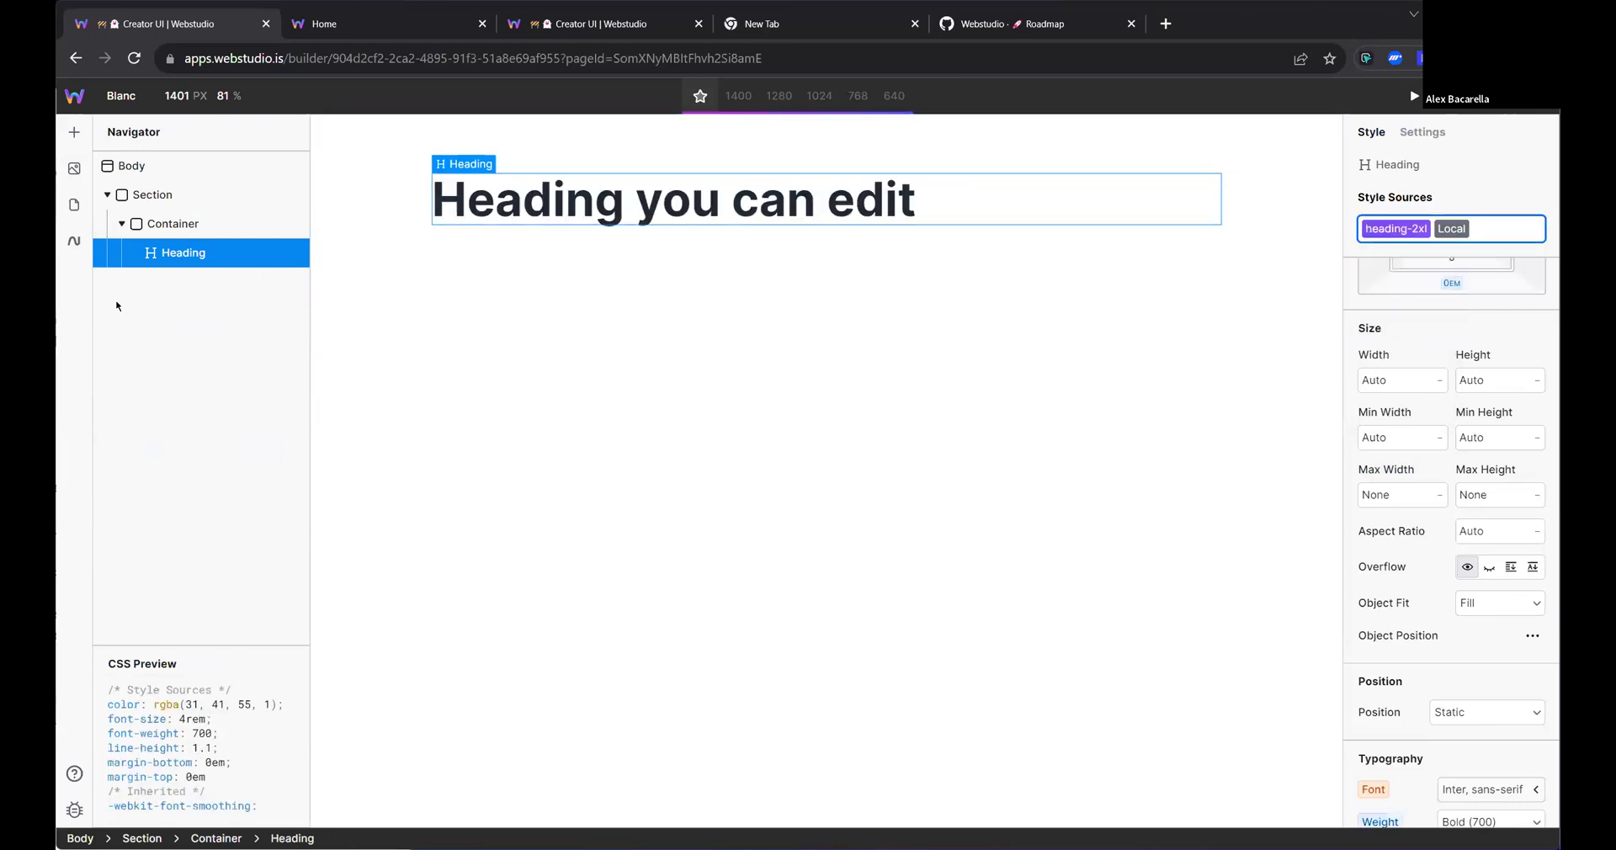
# Undo an accidentally dropped second heading
pyautogui.click(74, 132)
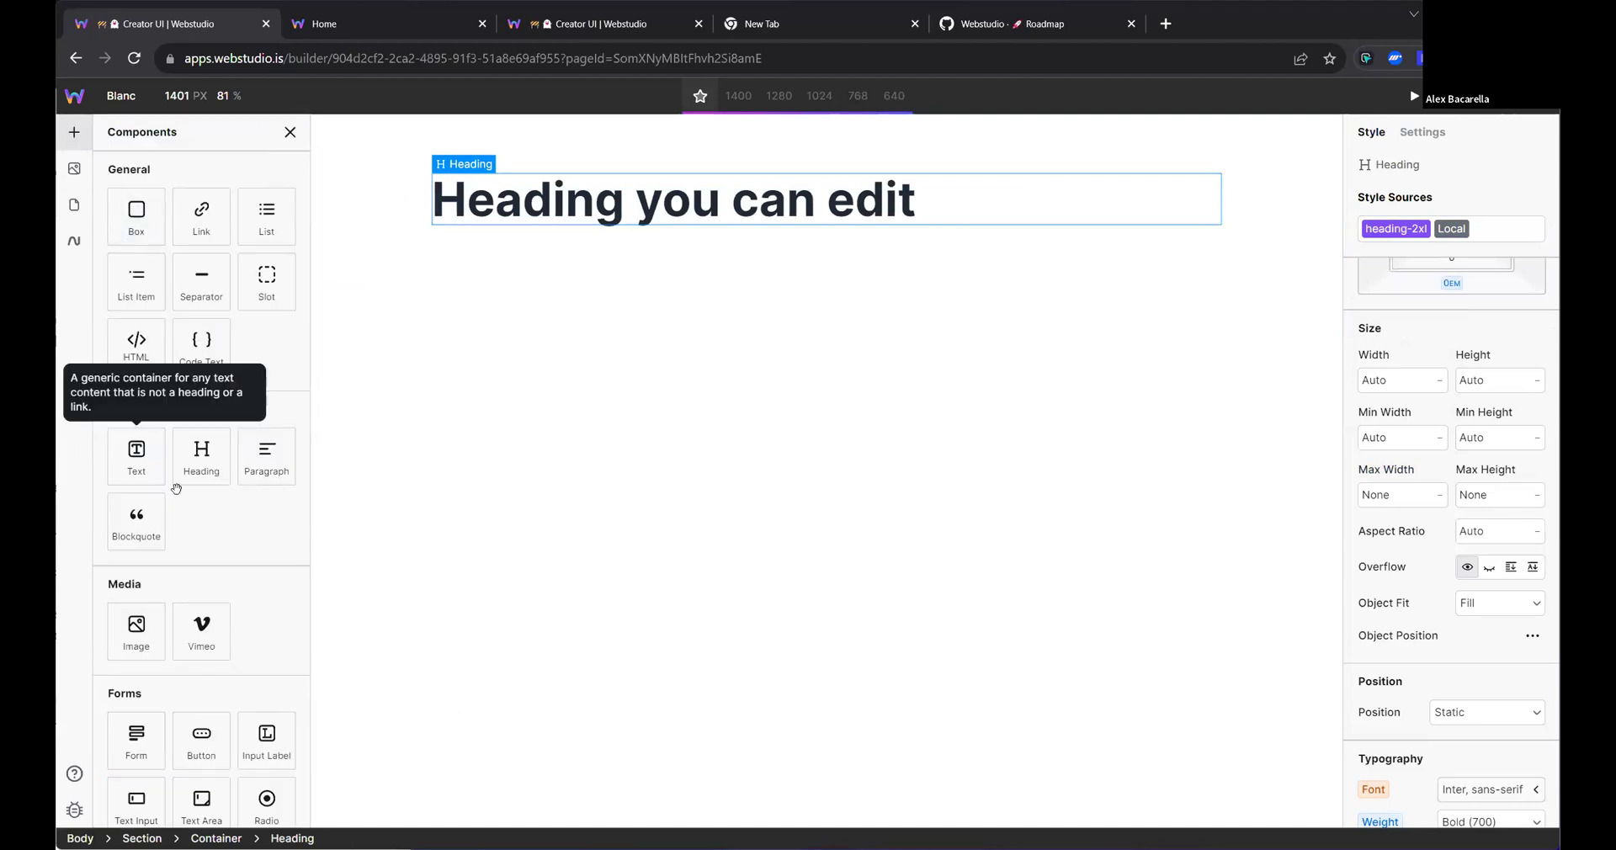
pyautogui.moveTo(321, 652); pyautogui.dragTo(515, 455)
pyautogui.hotkey('ctrl', 'z')
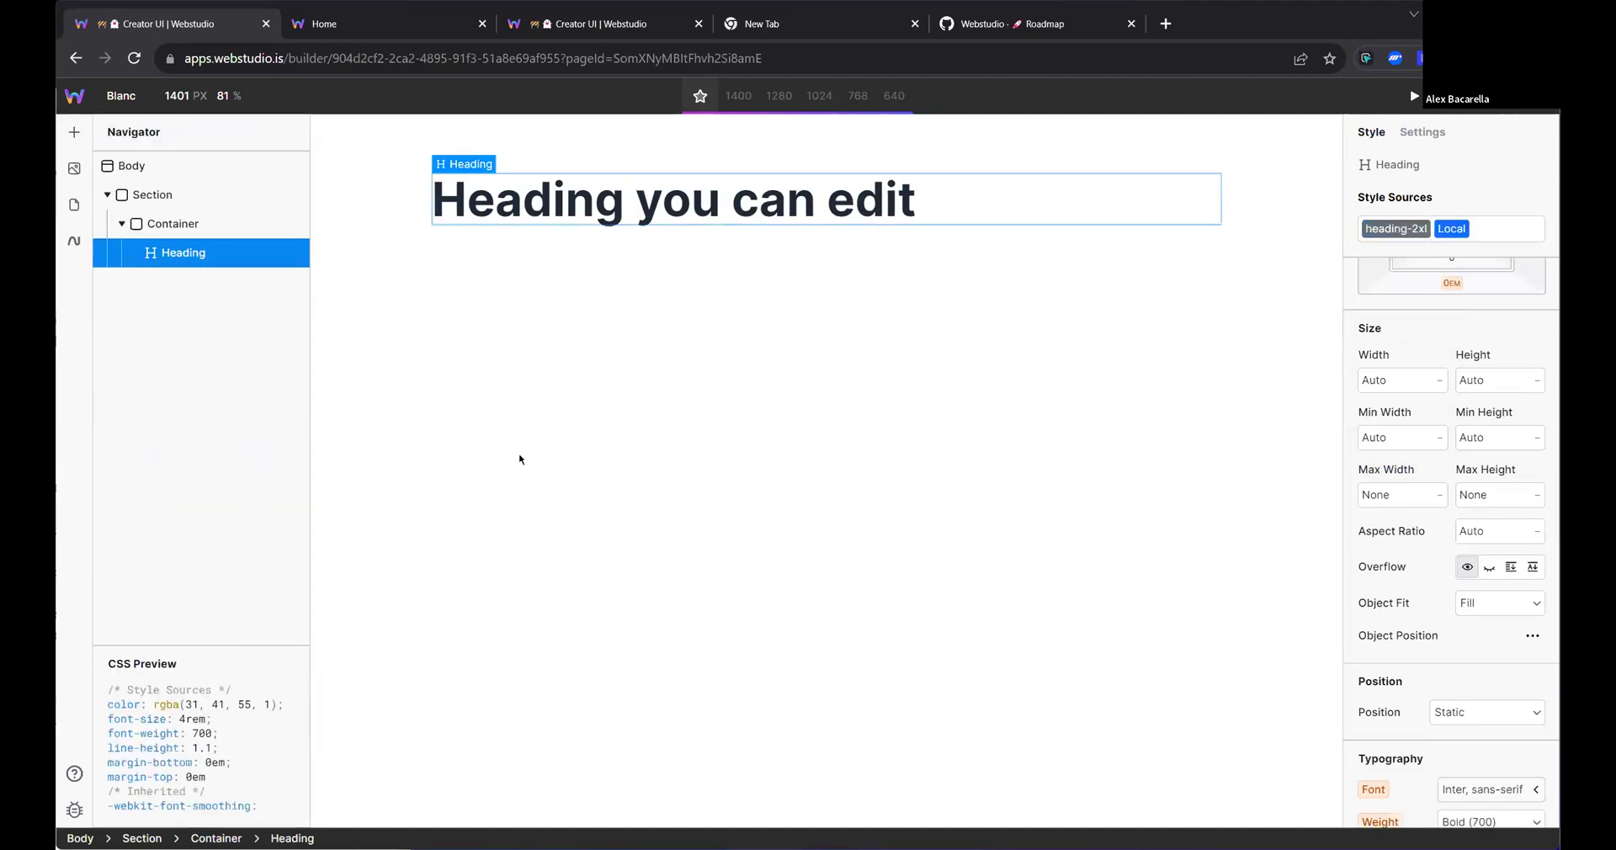
pyautogui.click(73, 135)
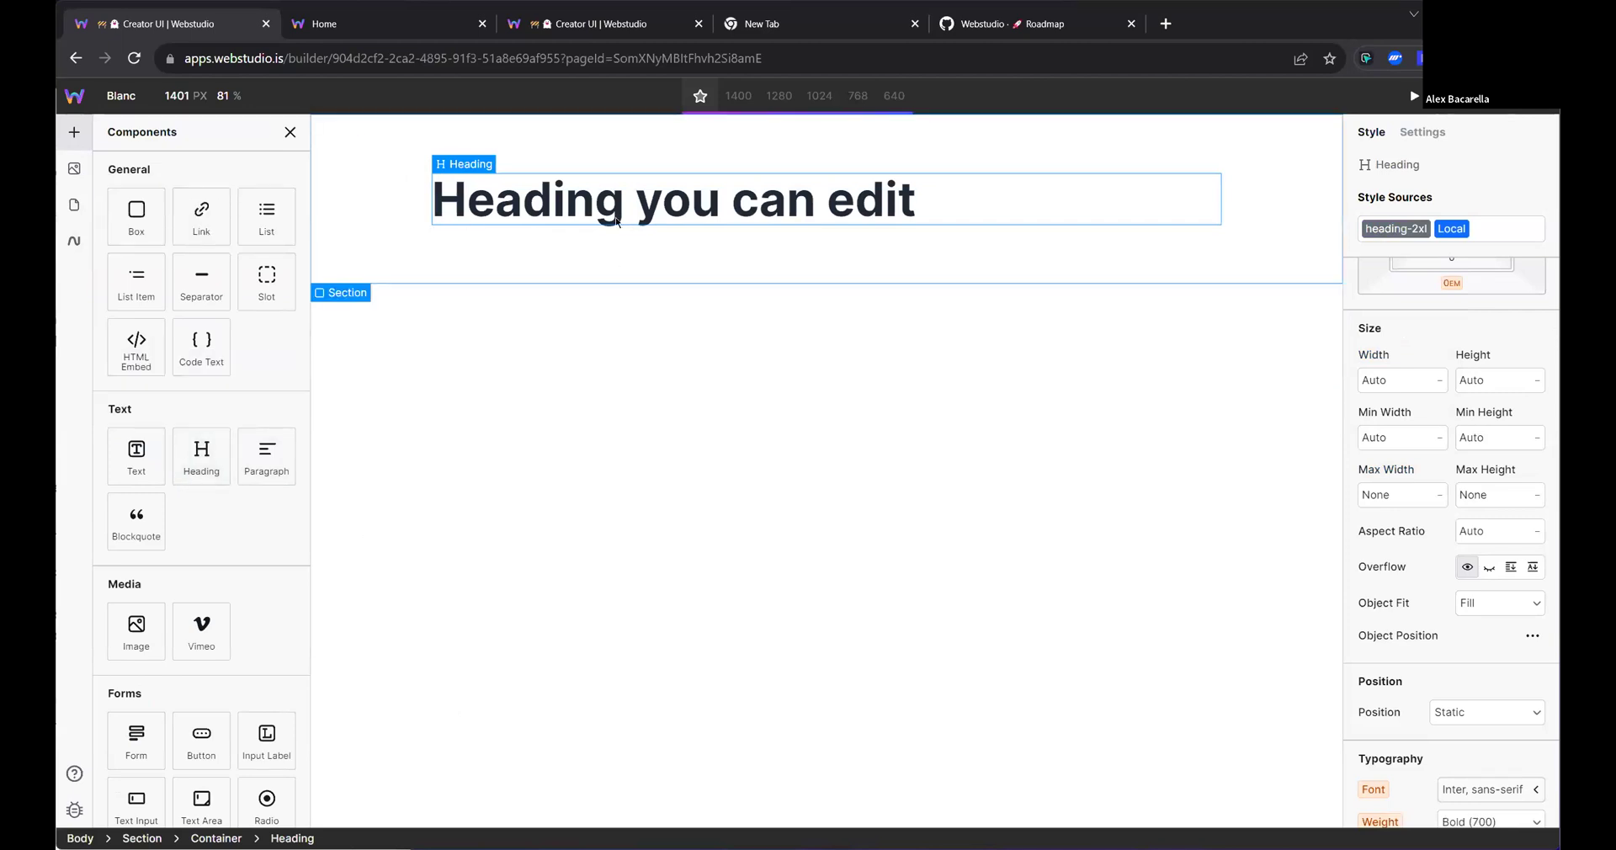
# Insert a Text element and move it out of the Heading to sit below it
pyautogui.click(127, 459)
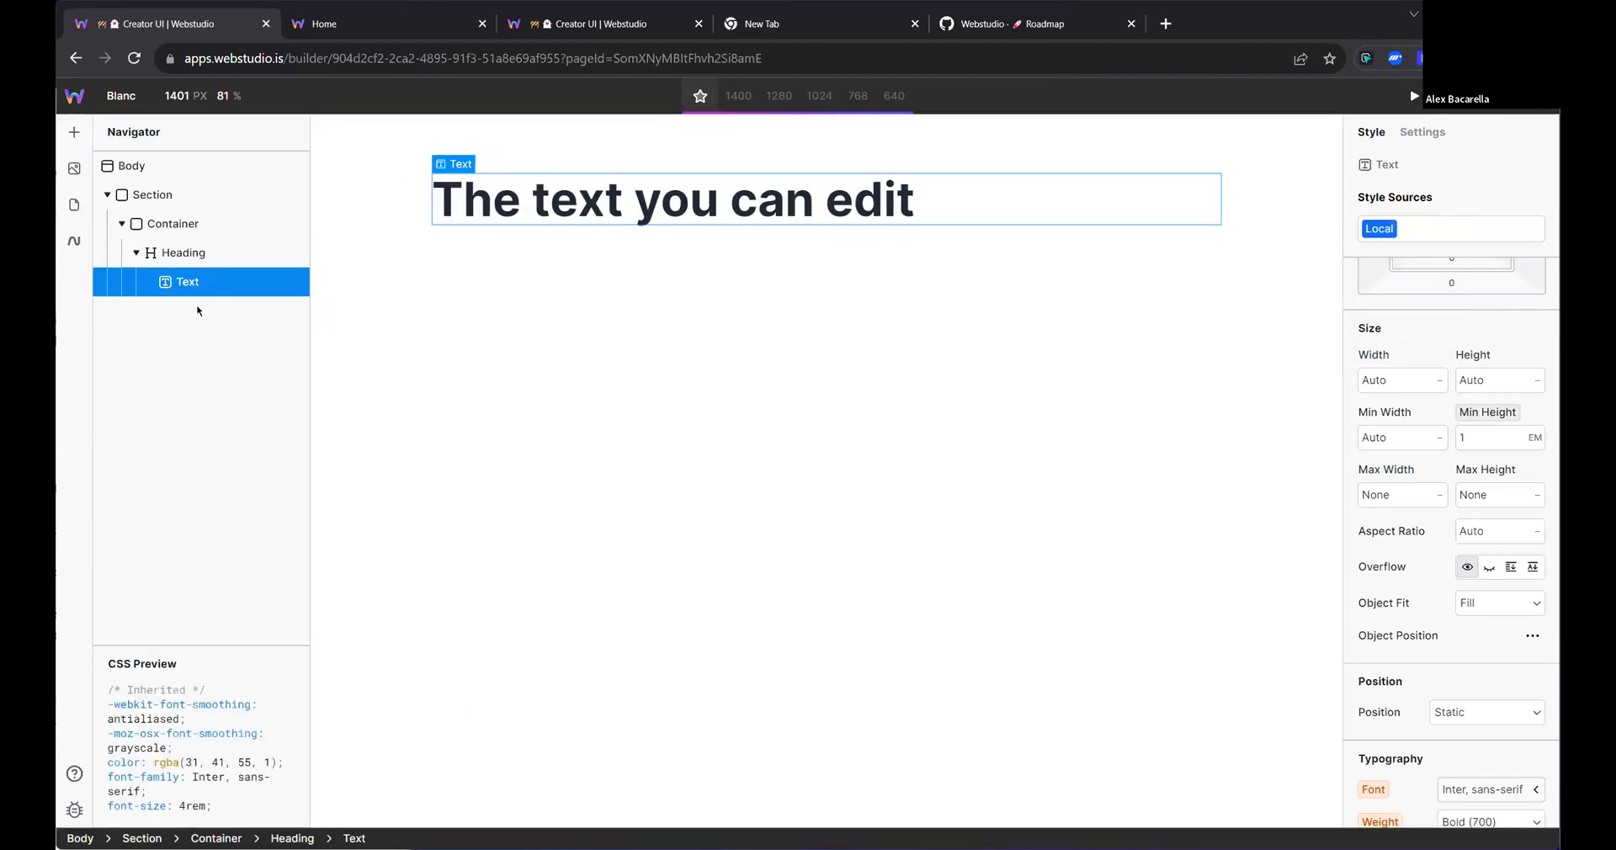
pyautogui.moveTo(187, 285); pyautogui.dragTo(180, 246)
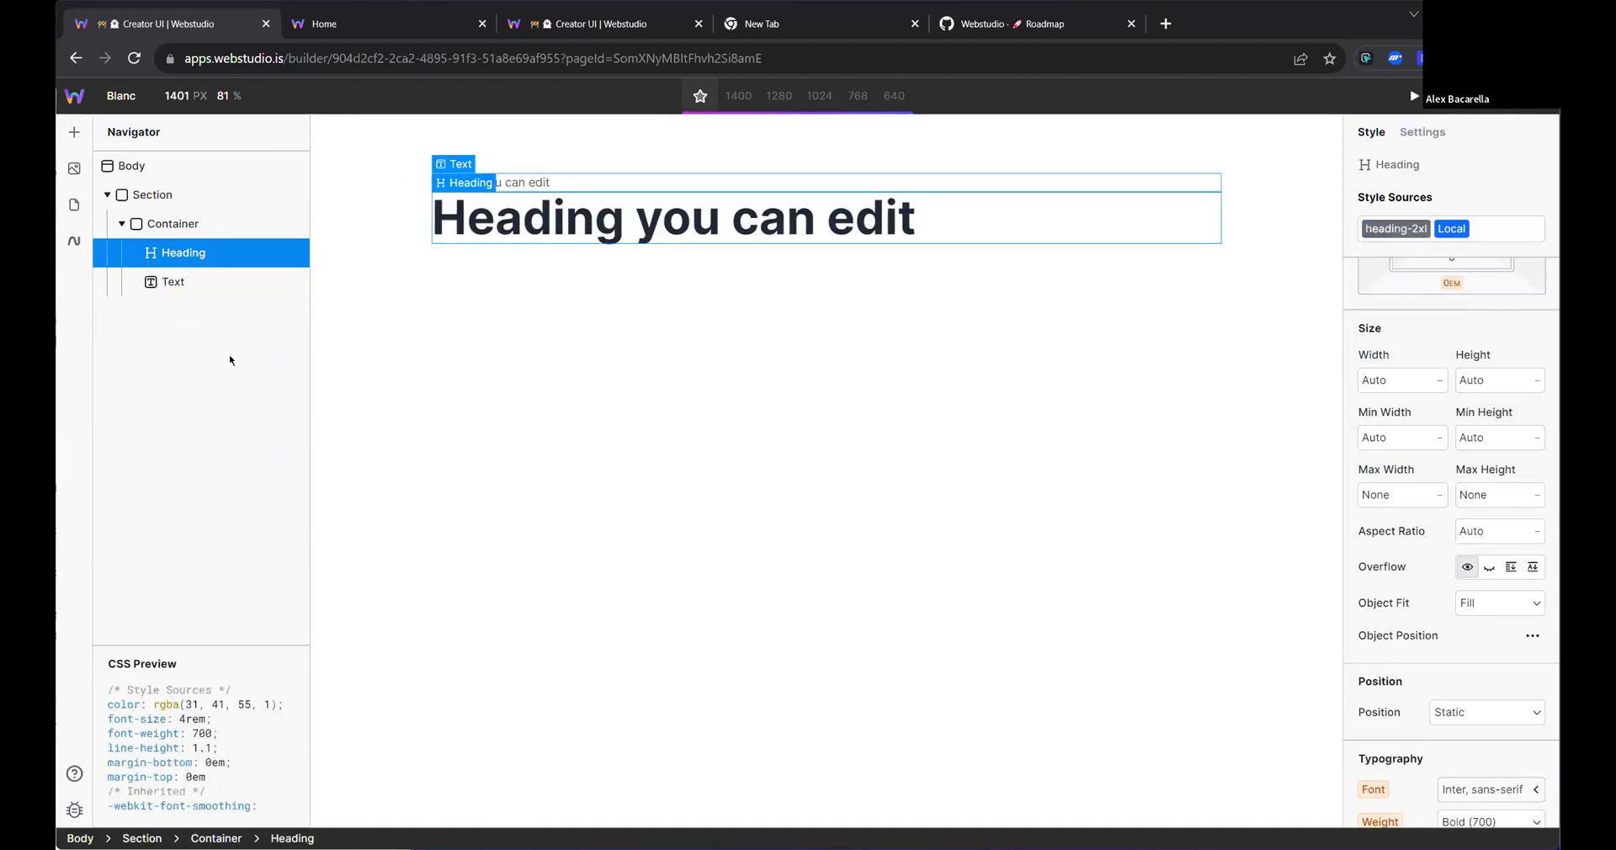
pyautogui.click(178, 281)
# Select the paragraph's text and bring up the AI assistant
pyautogui.tripleClick(472, 234)
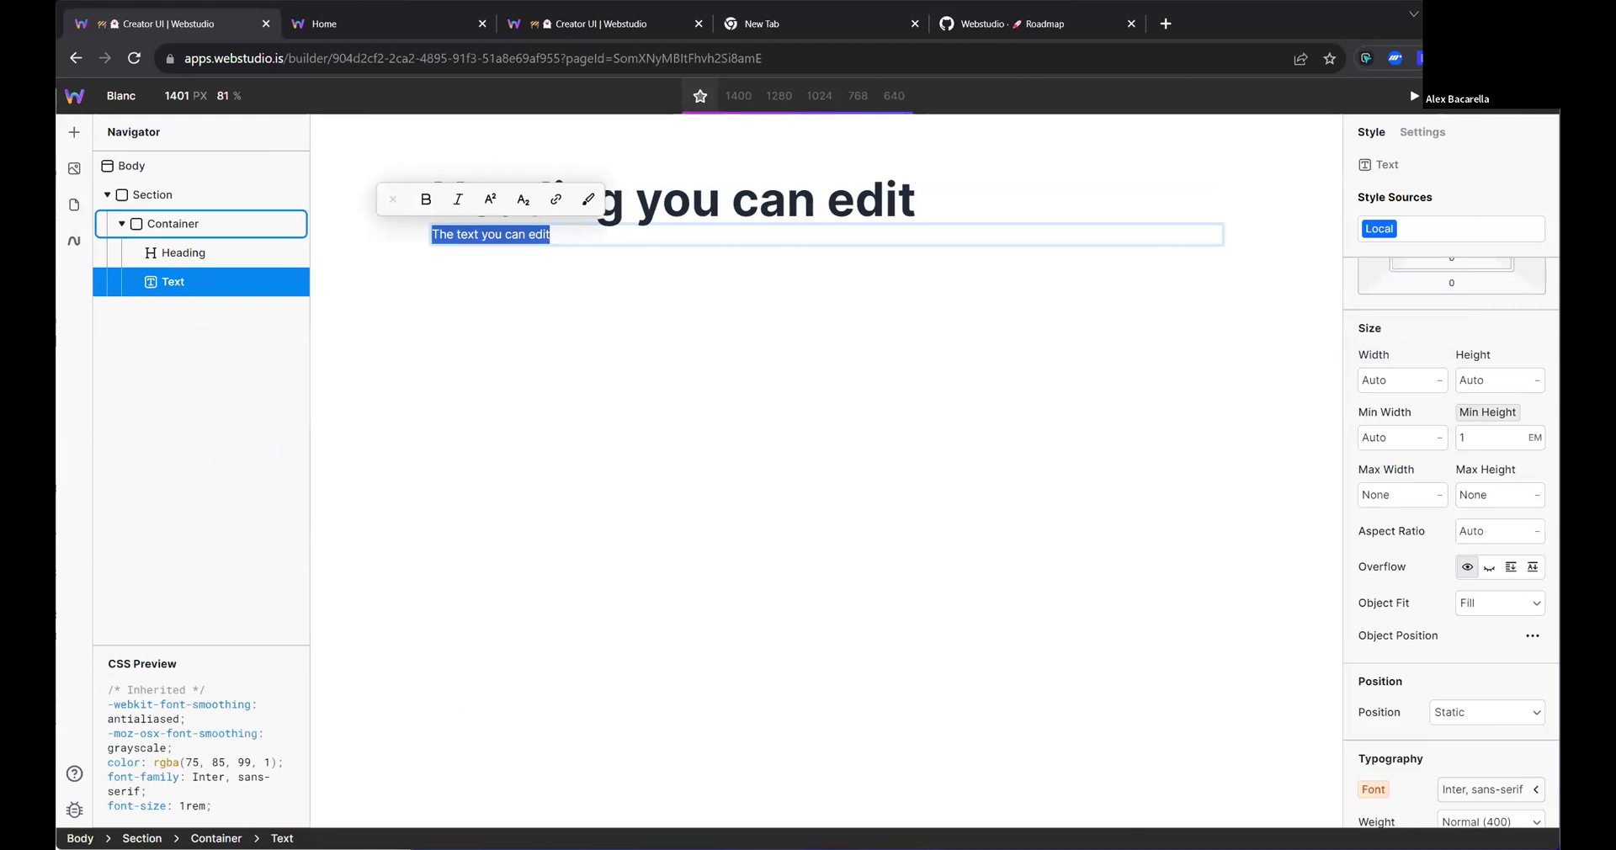
pyautogui.click(75, 245)
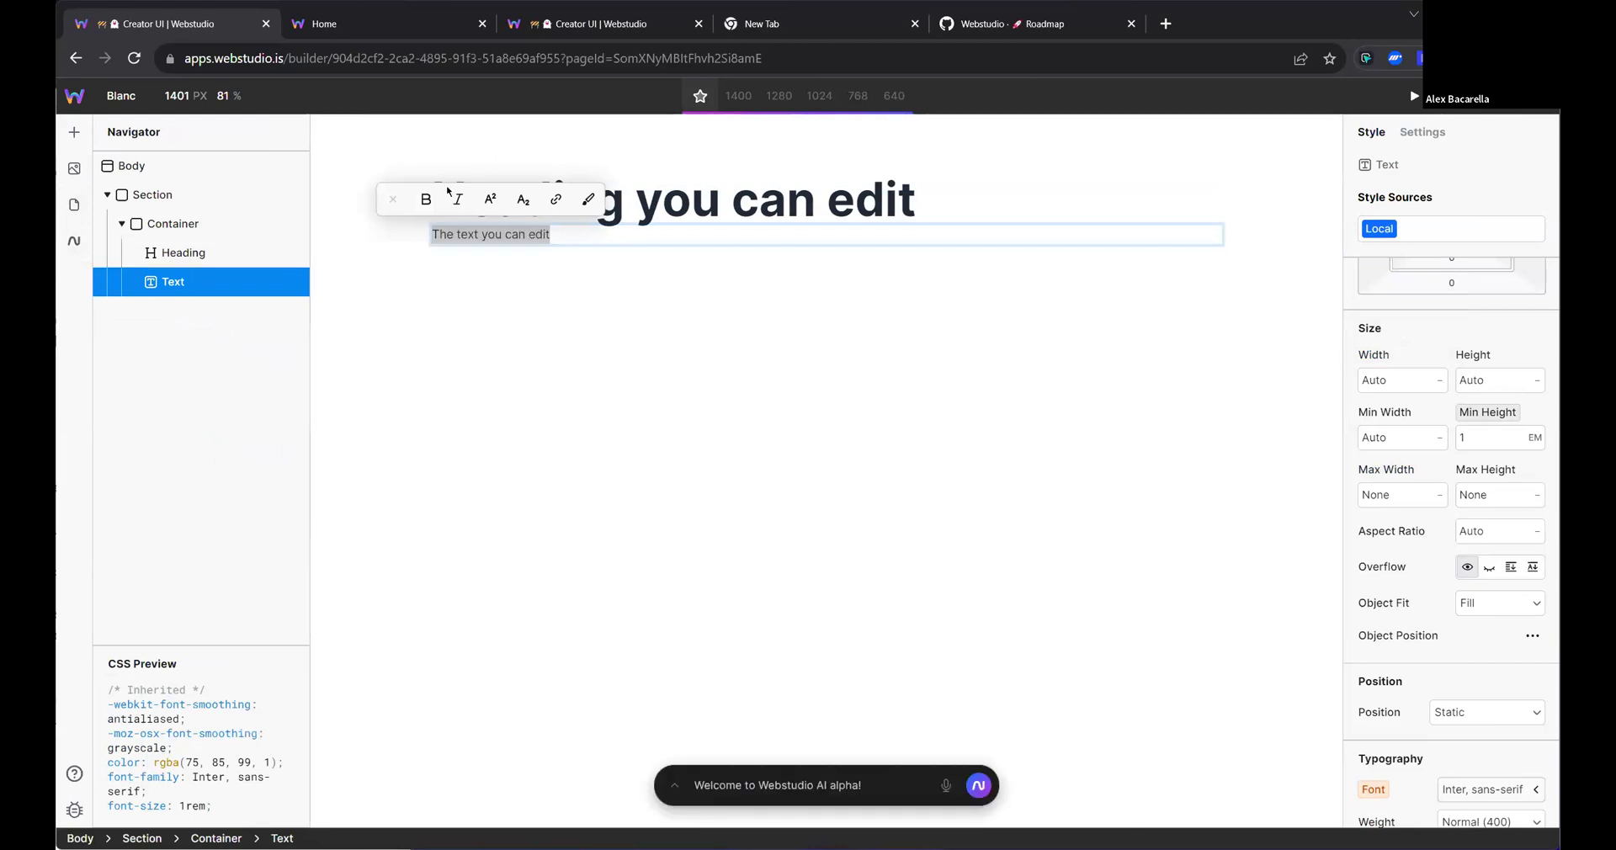
pyautogui.click(527, 316)
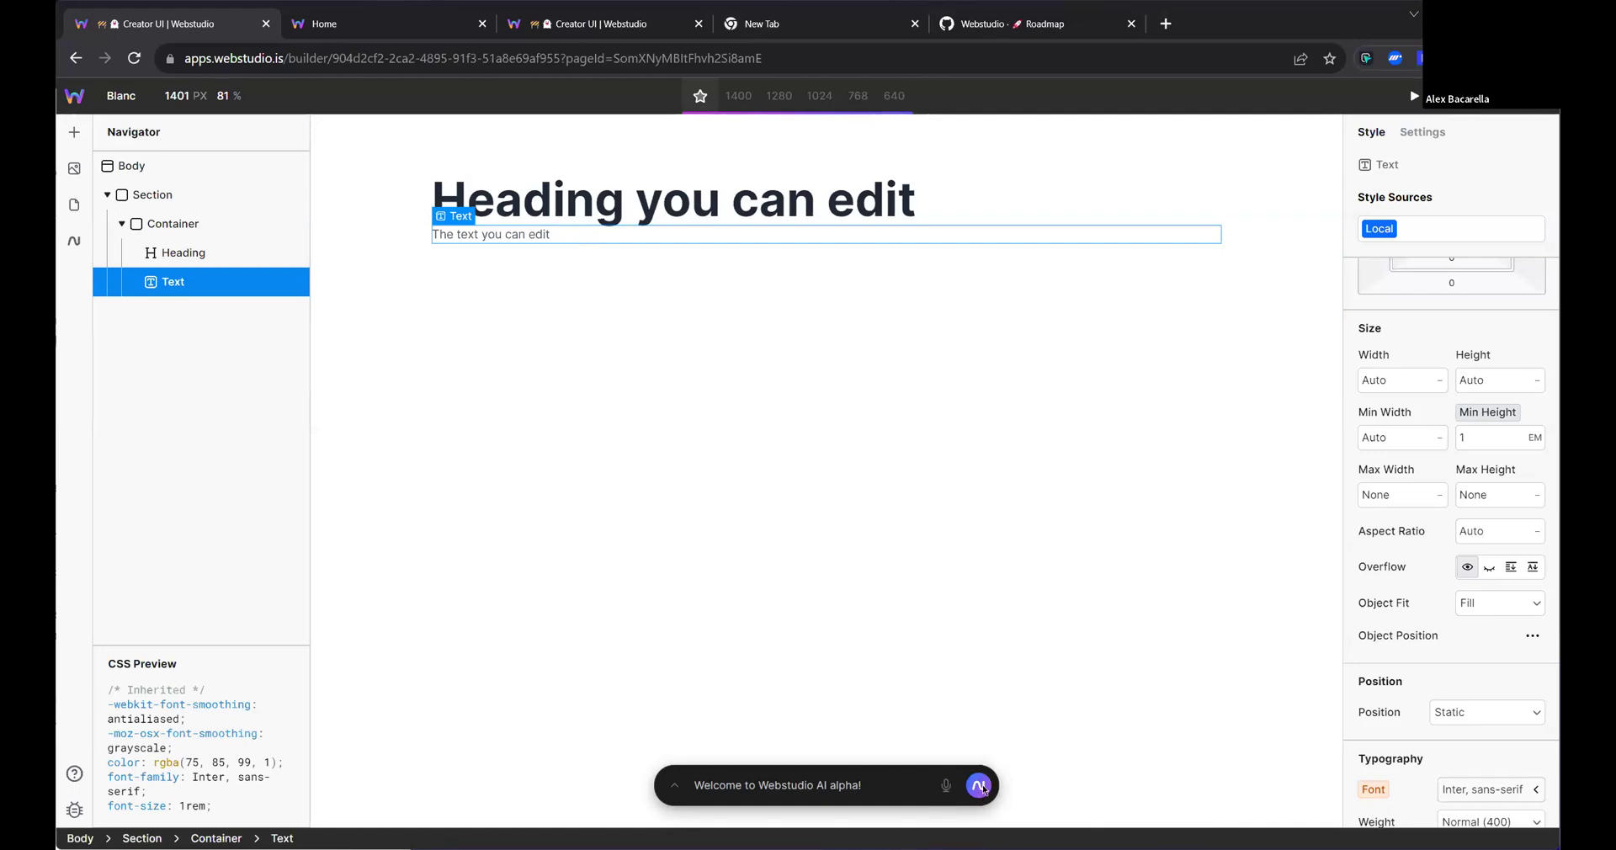
# Voice-prompt the AI to rewrite the paragraph as 'Introducing the ultimate SaaS solution for building stunning websites', then close it
pyautogui.click(945, 785)
pyautogui.click(335, 159)
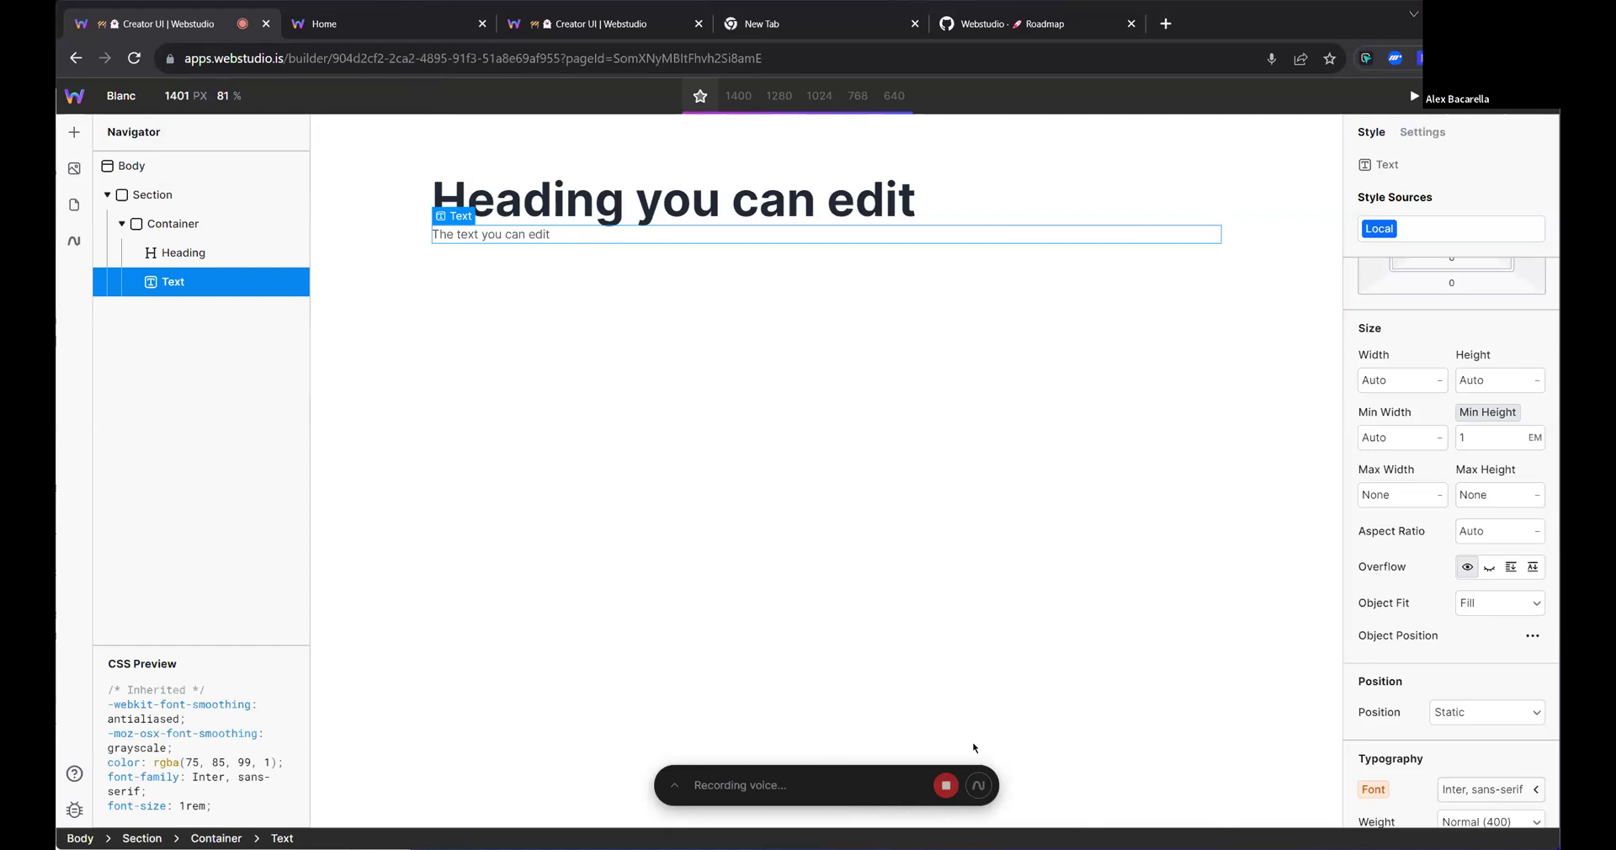
pyautogui.click(945, 785)
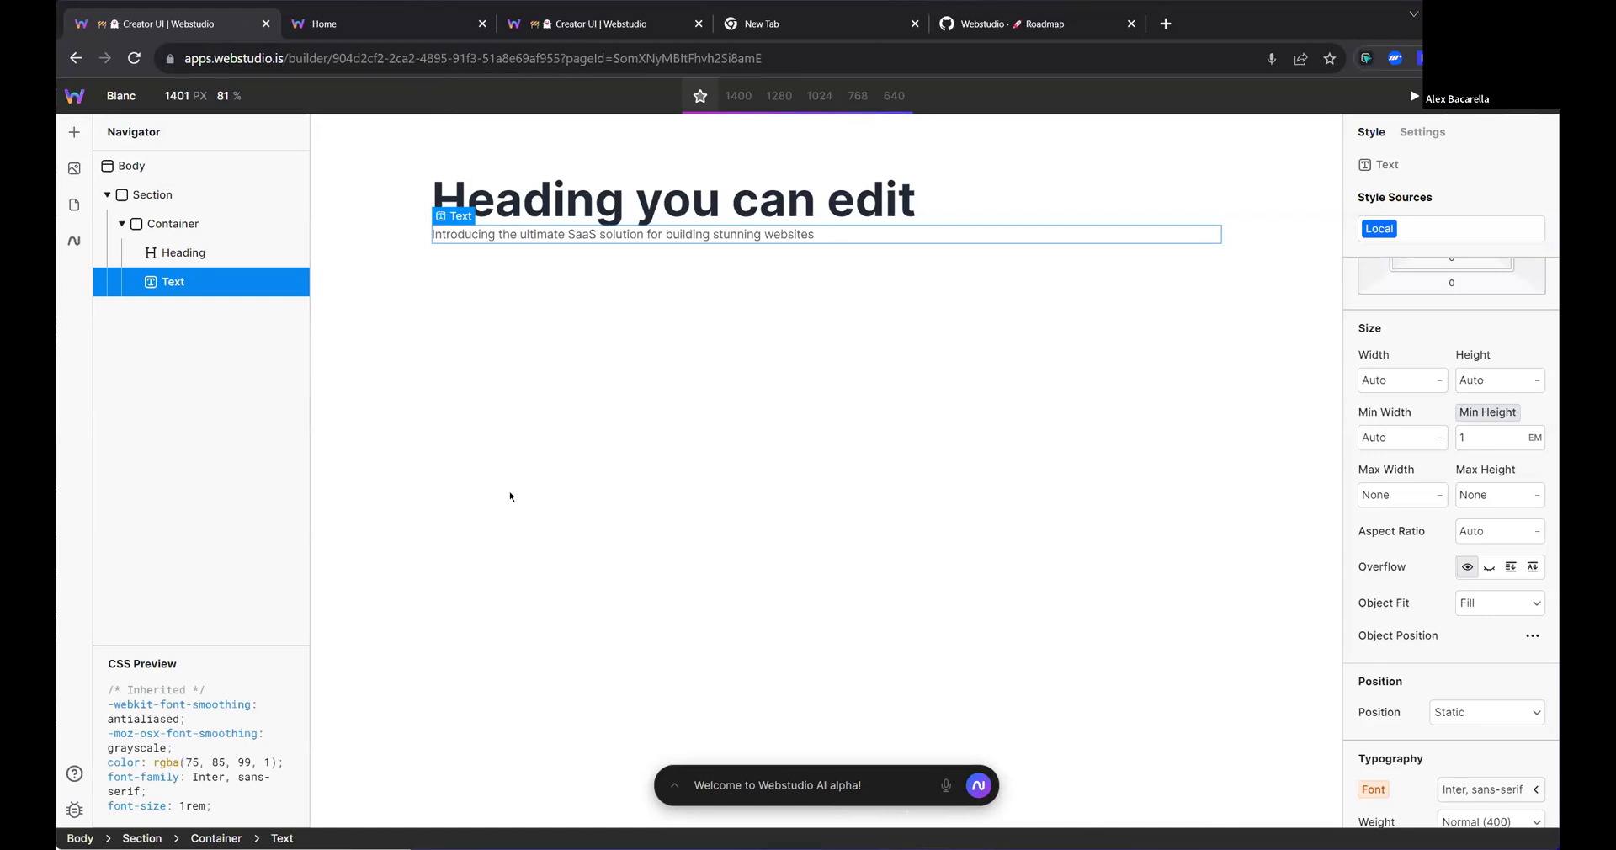
pyautogui.click(69, 258)
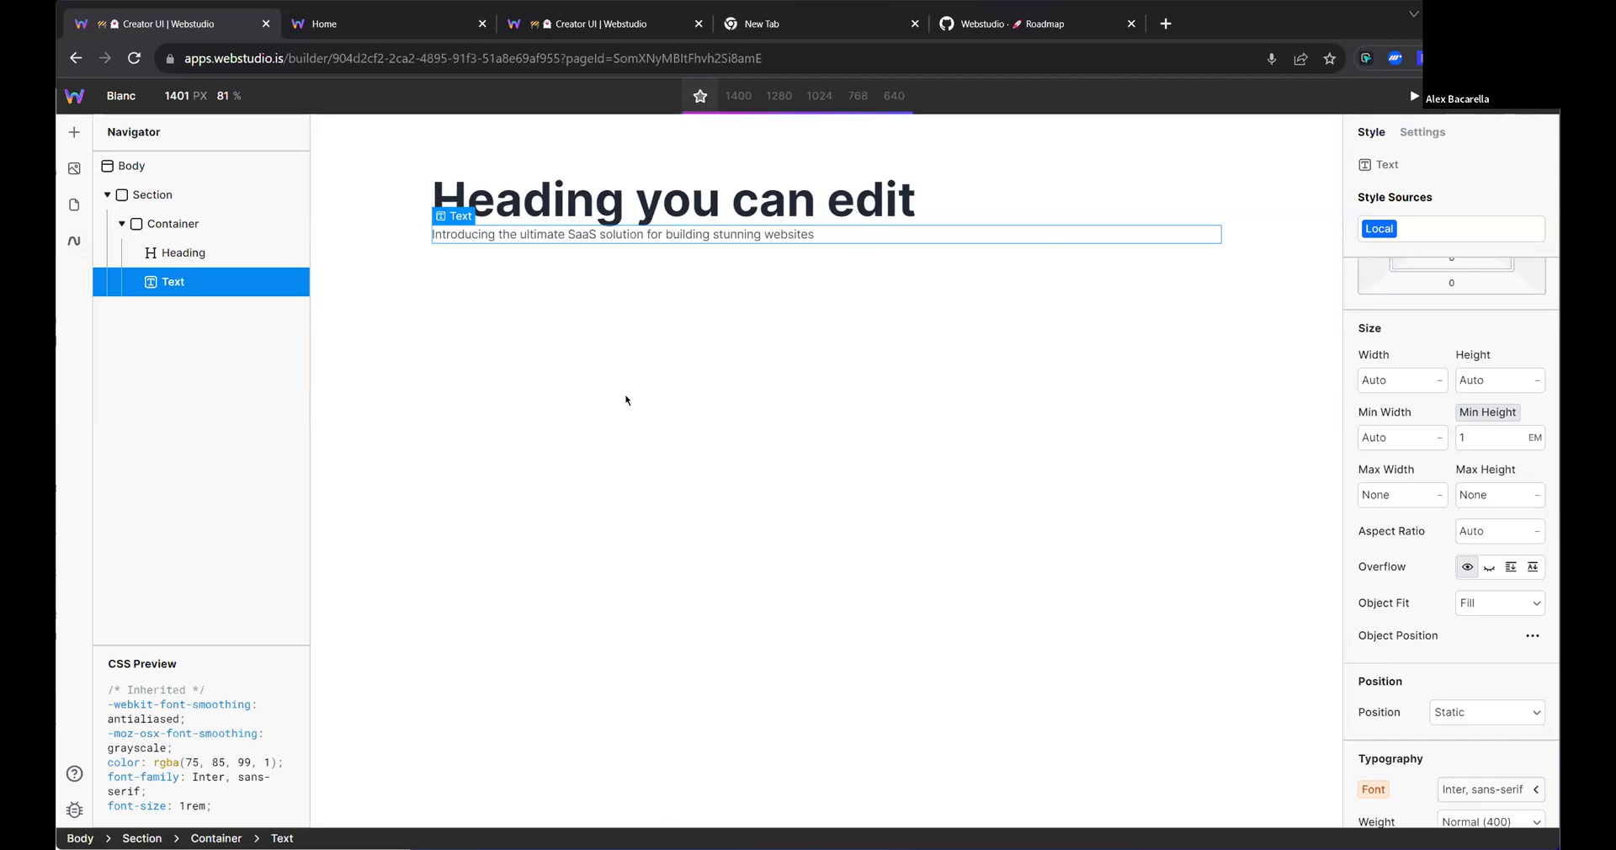
pyautogui.scroll(3, 1500, 483)
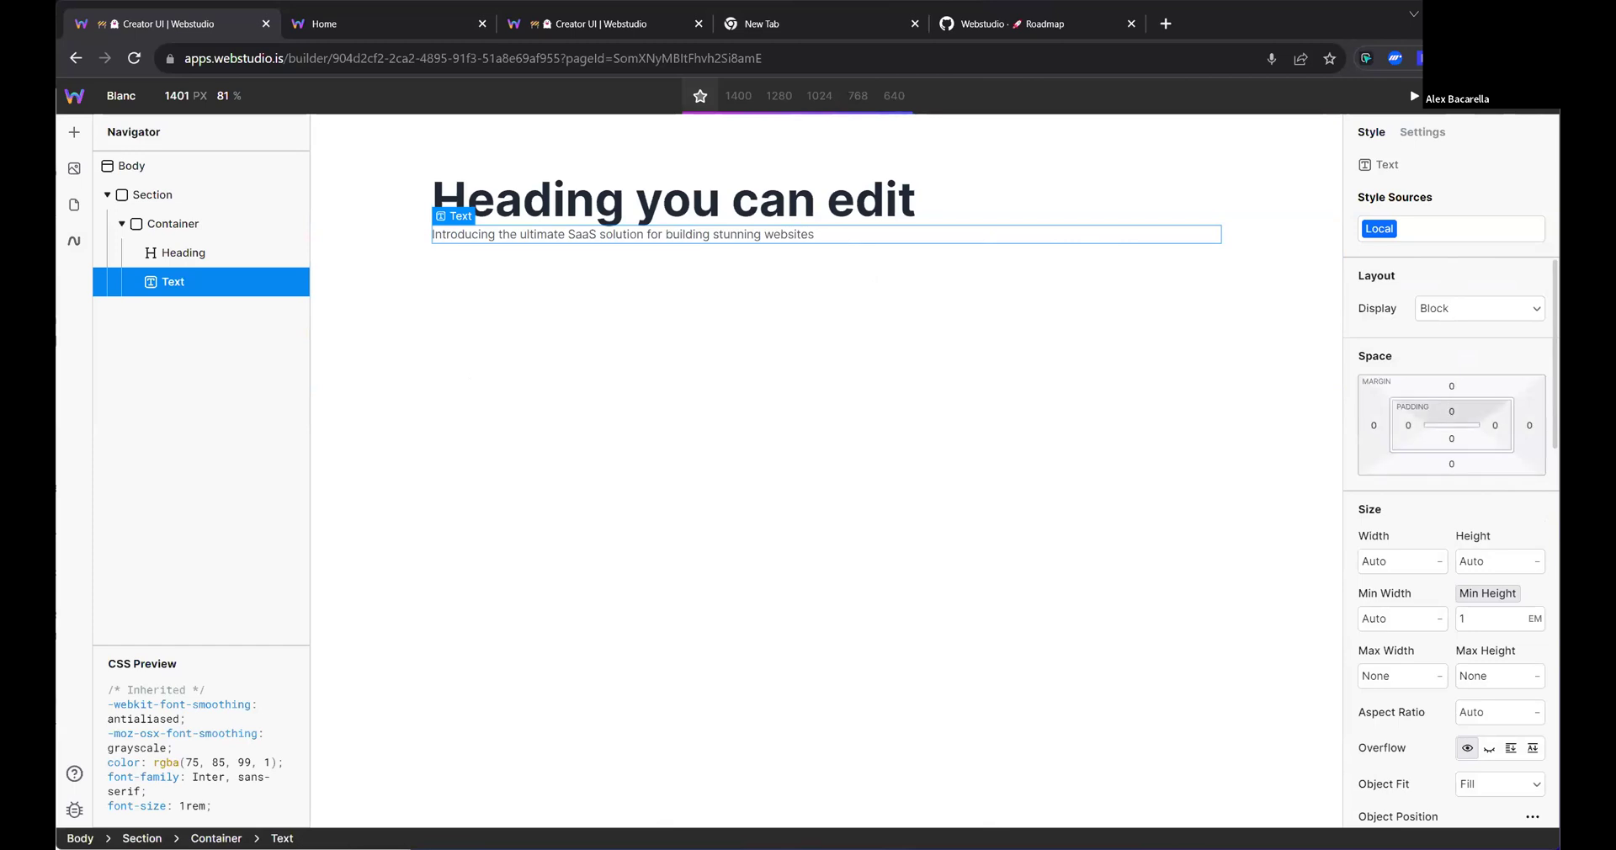
# Give the paragraph 30px top padding and insert a Link into the Container
pyautogui.moveTo(1451, 411); pyautogui.dragTo(1453, 381)
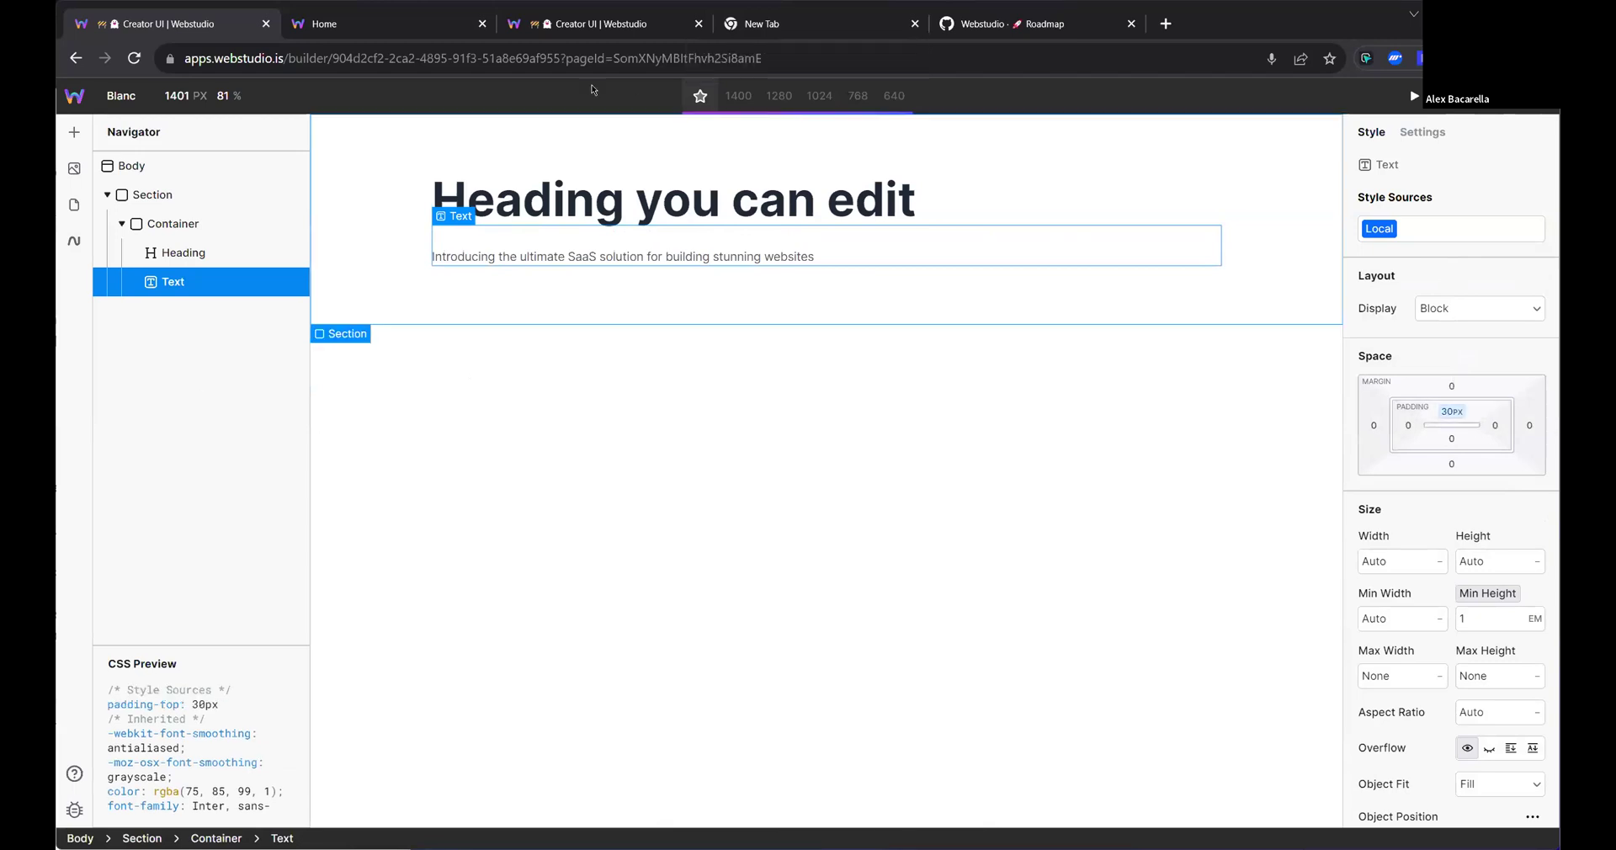
pyautogui.click(74, 134)
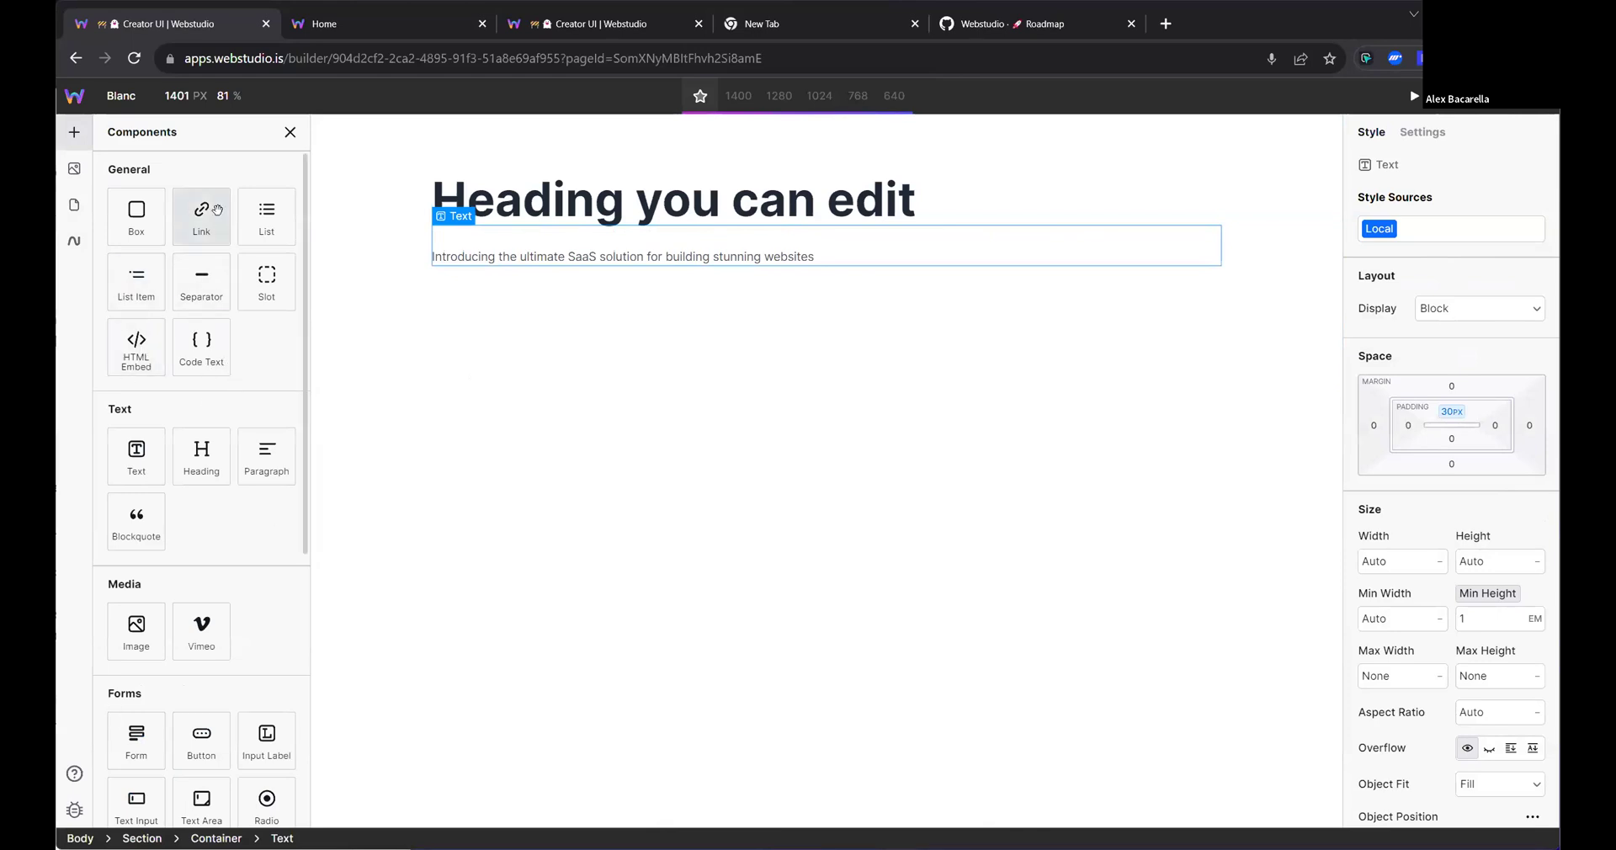
pyautogui.click(833, 211)
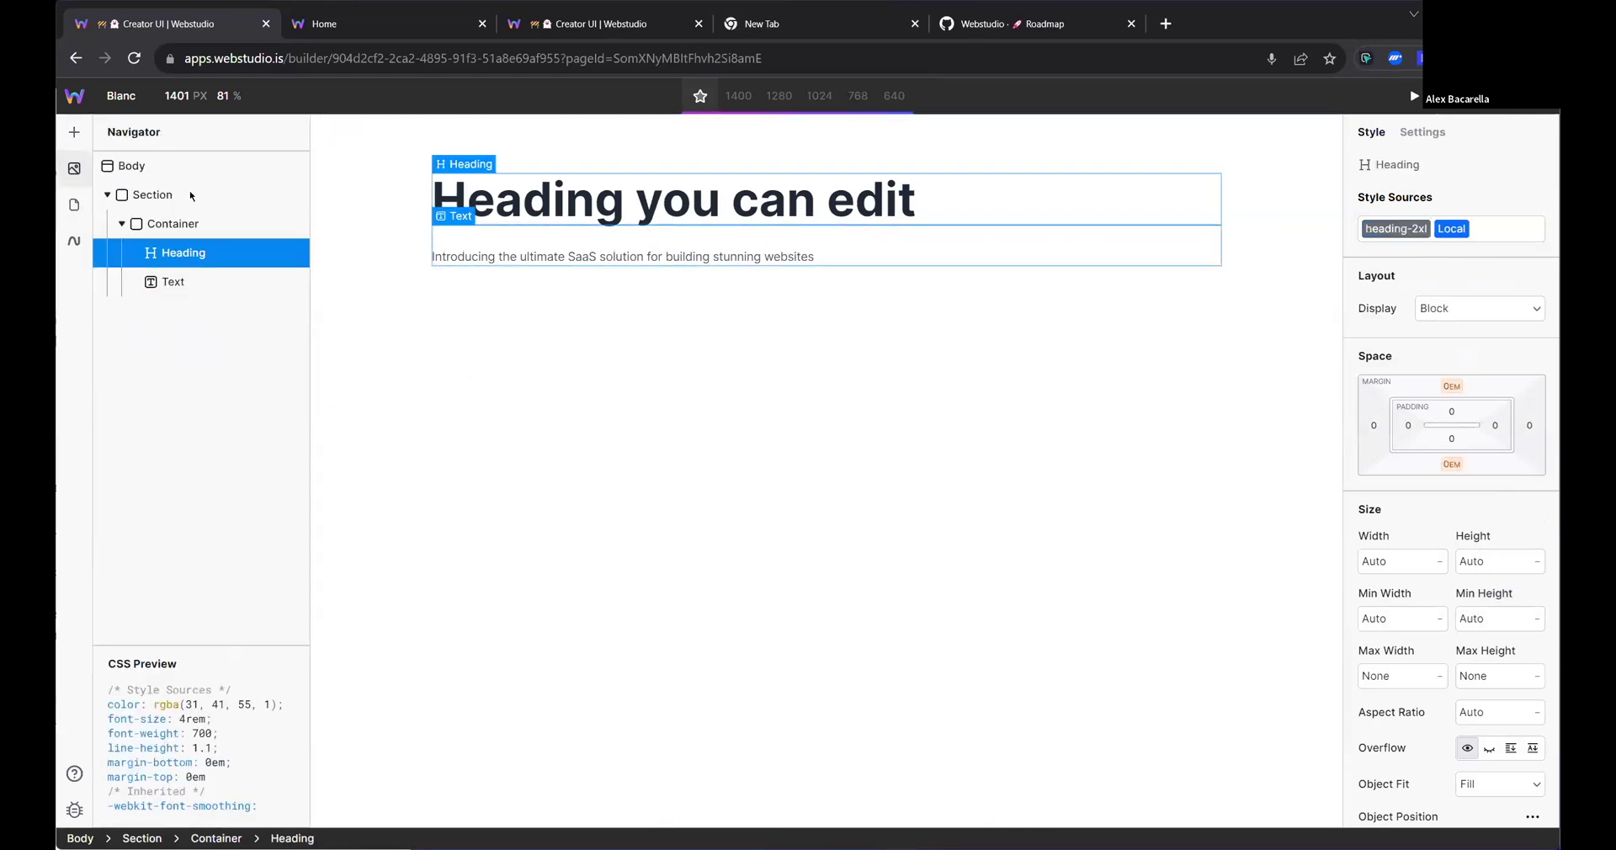
pyautogui.click(172, 223)
pyautogui.click(74, 132)
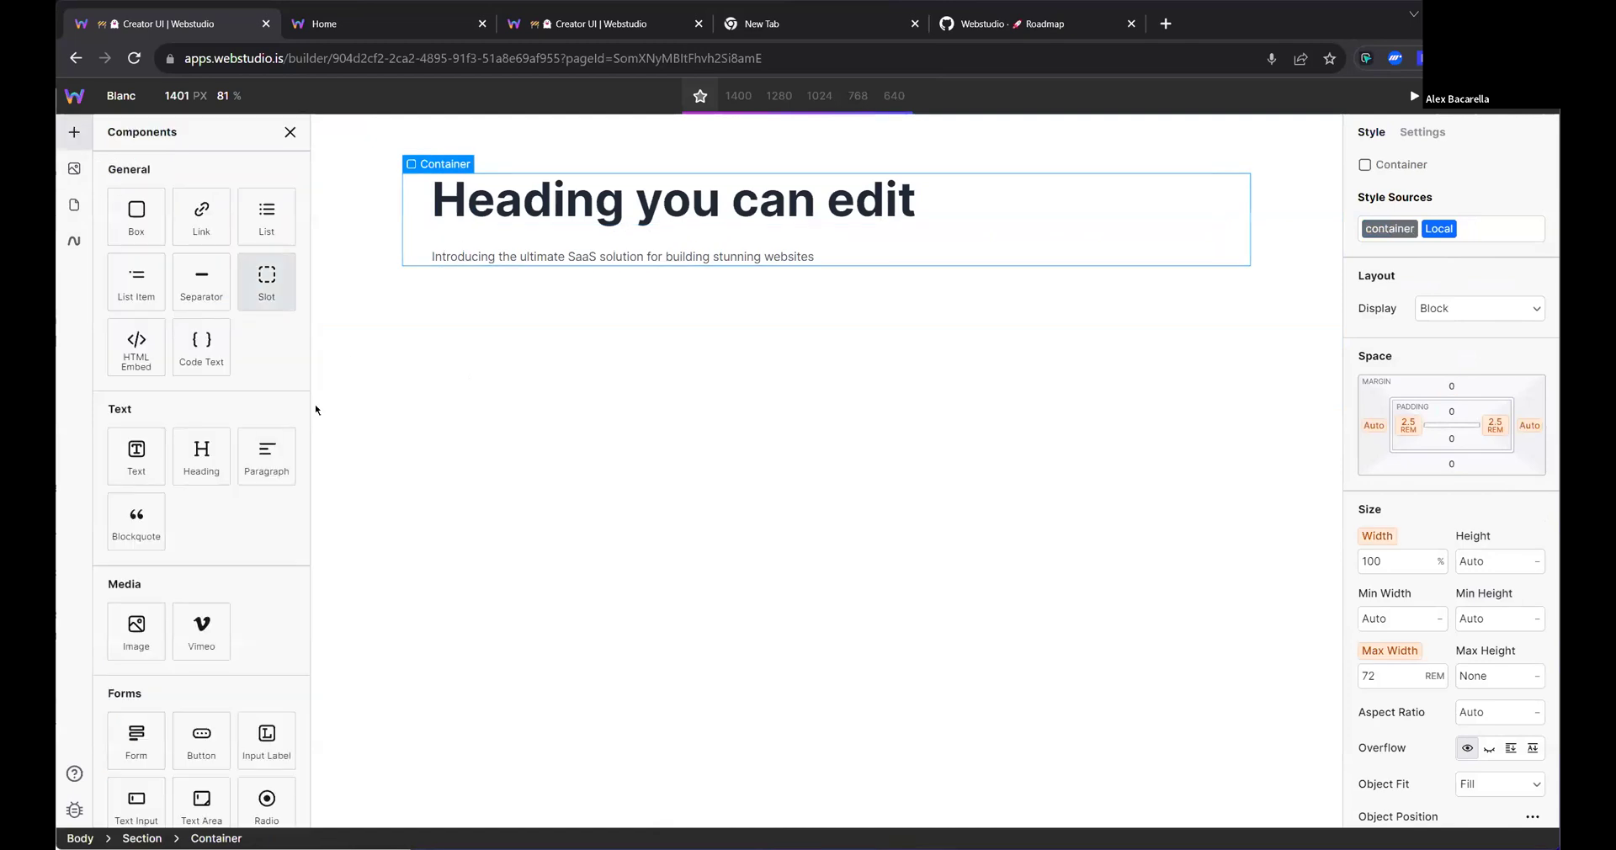
pyautogui.click(211, 219)
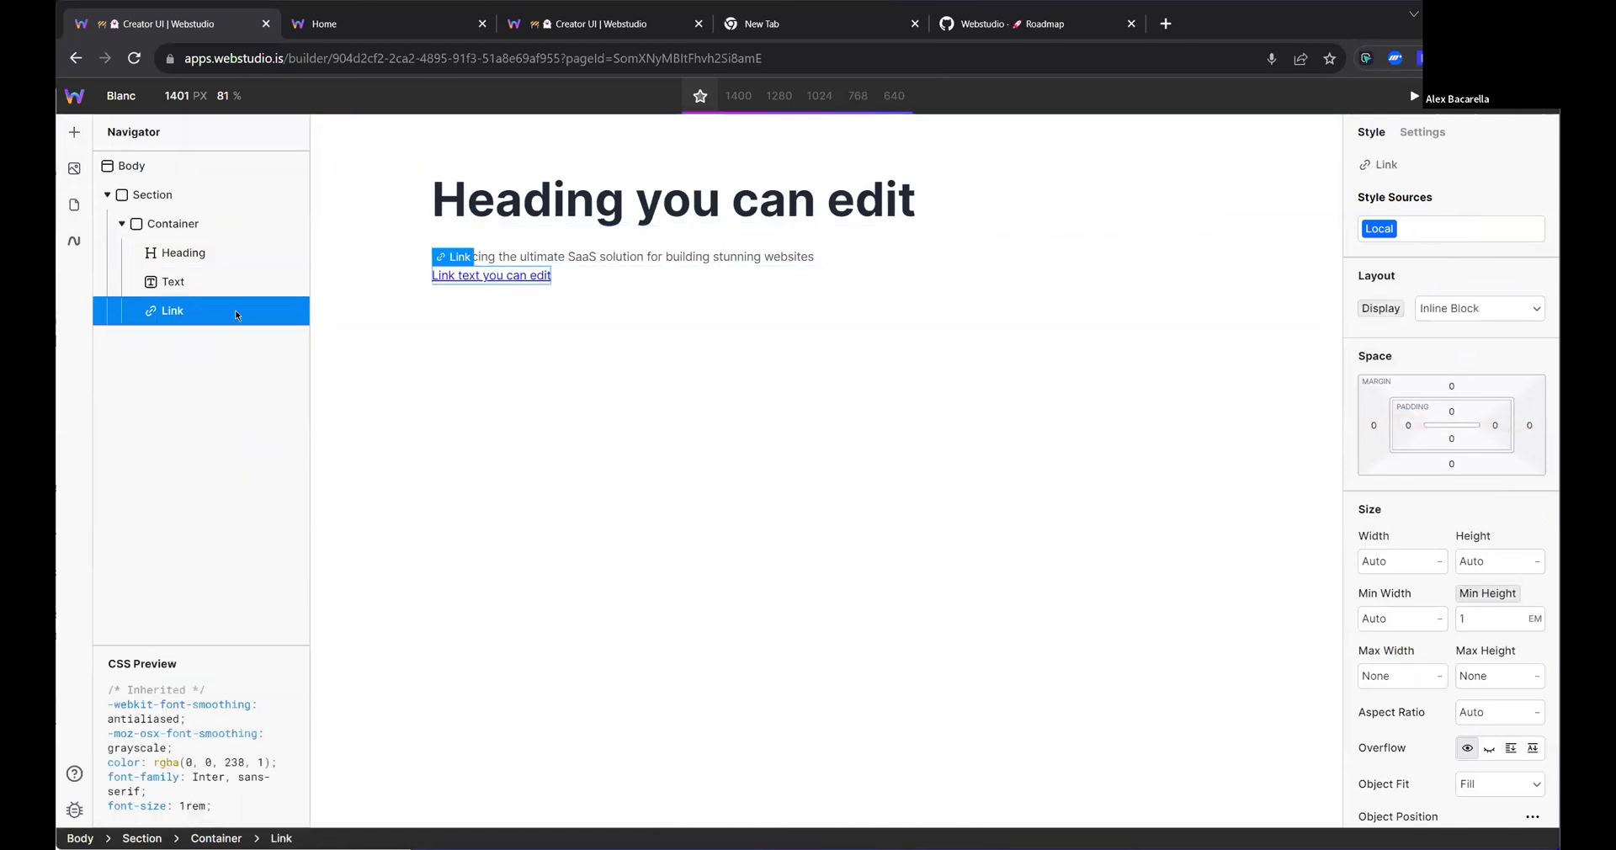
# Style the link with the btn-lg token
pyautogui.click(1419, 239)
pyautogui.write('btn')
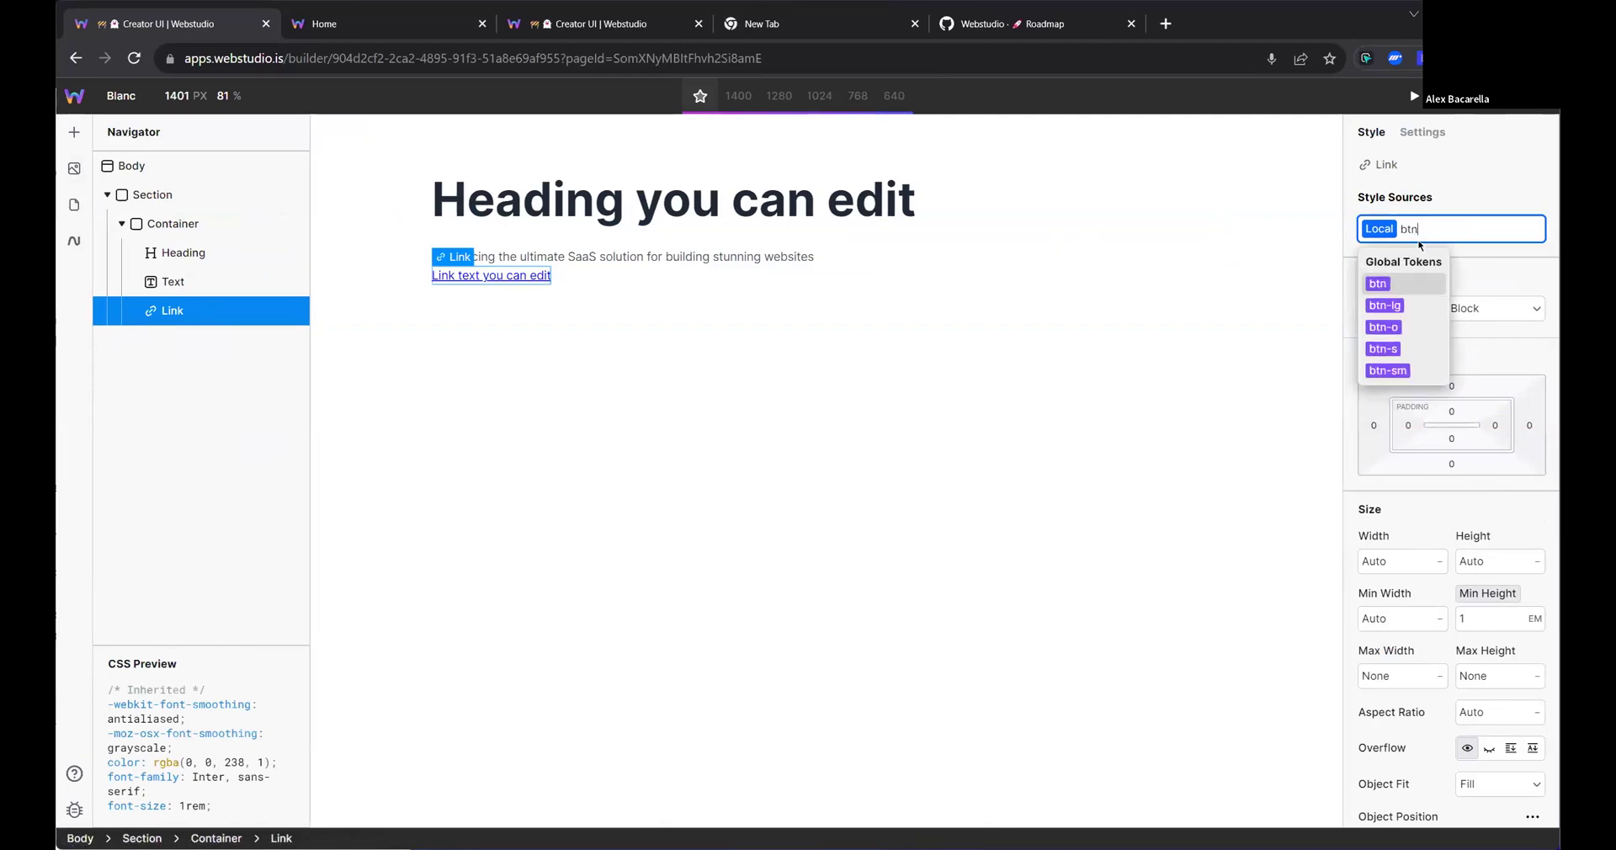
pyautogui.click(1389, 306)
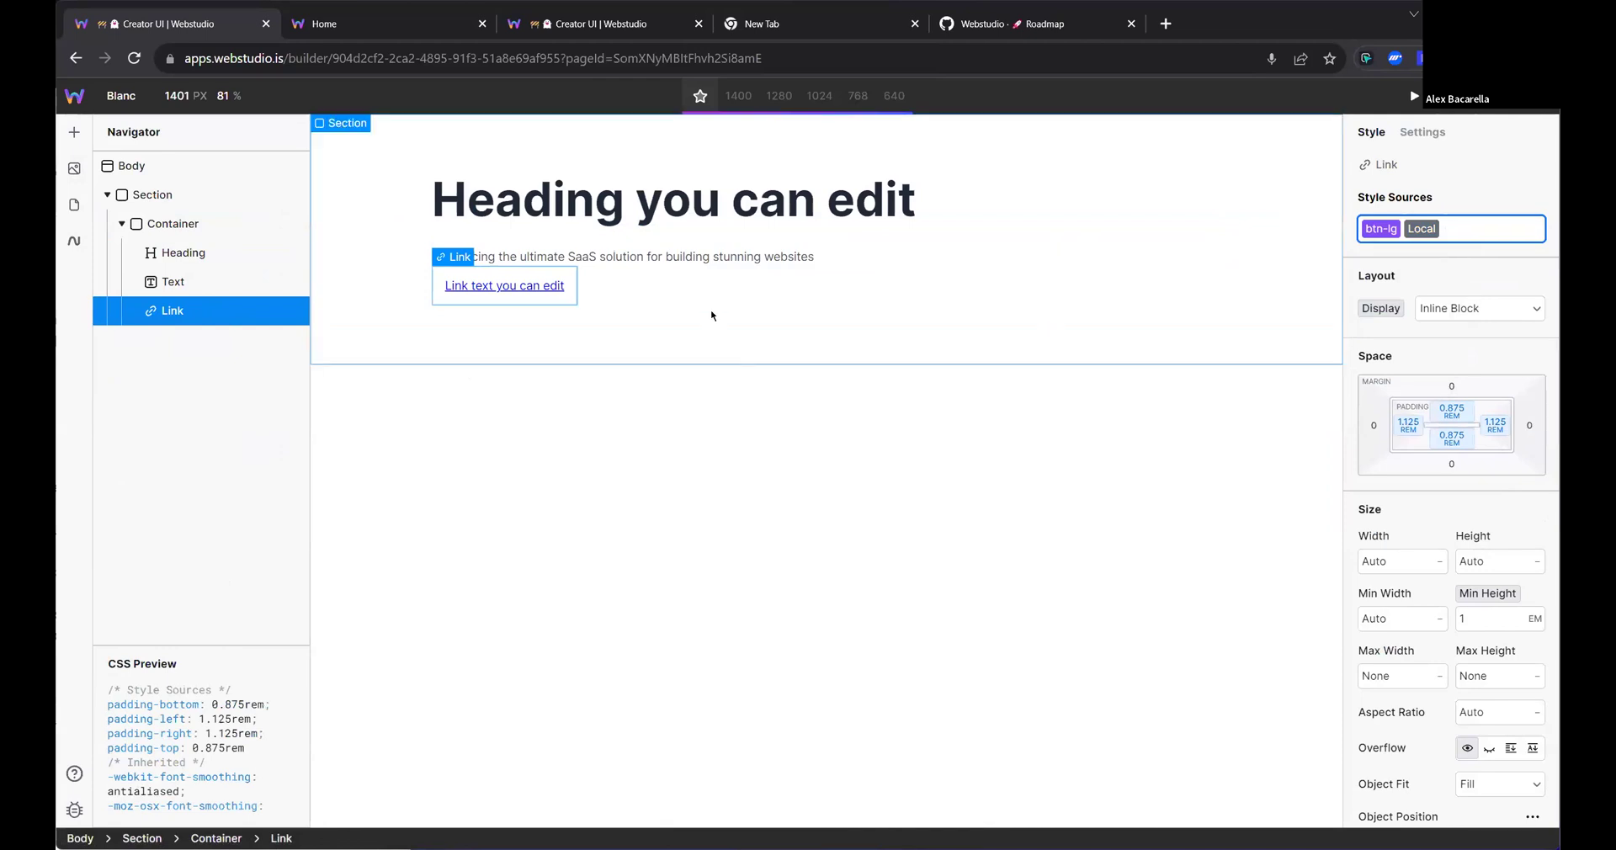
pyautogui.click(911, 244)
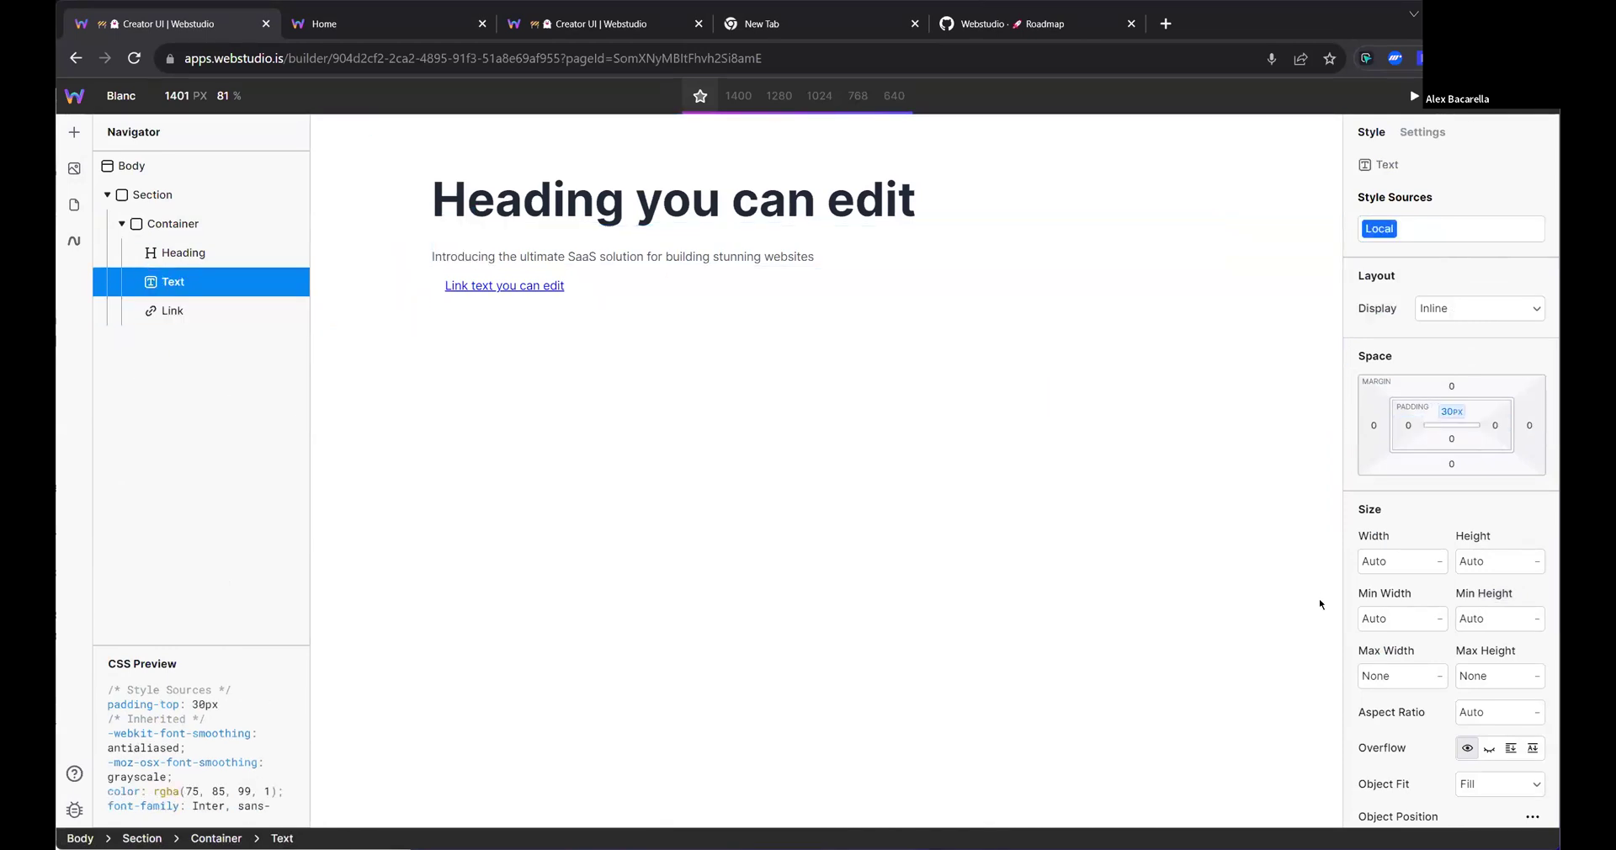
pyautogui.click(191, 313)
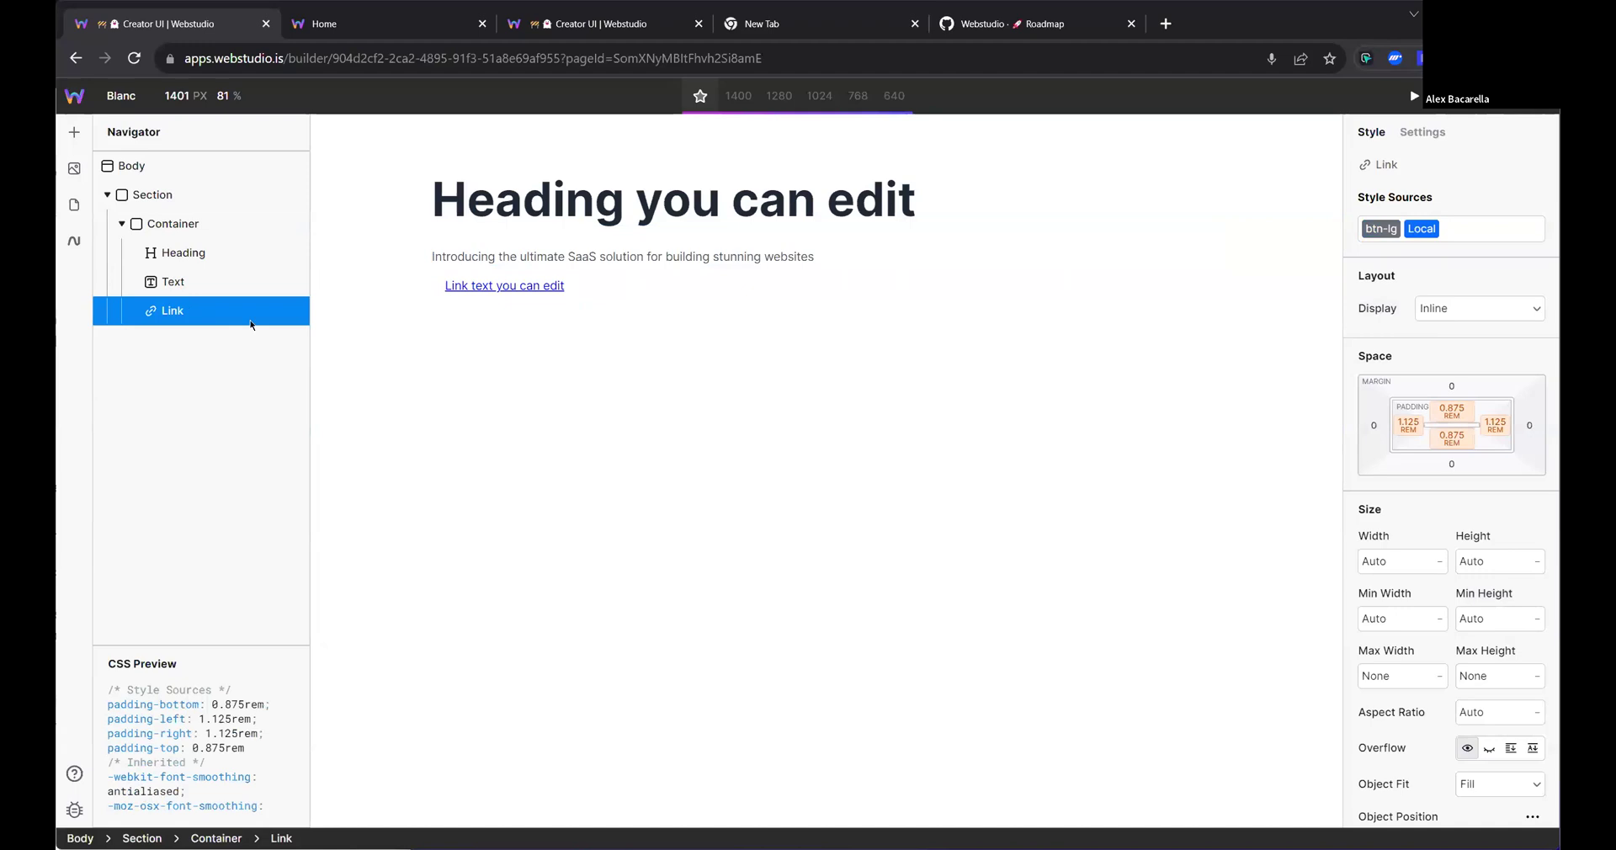
pyautogui.scroll(-2, 1428, 414)
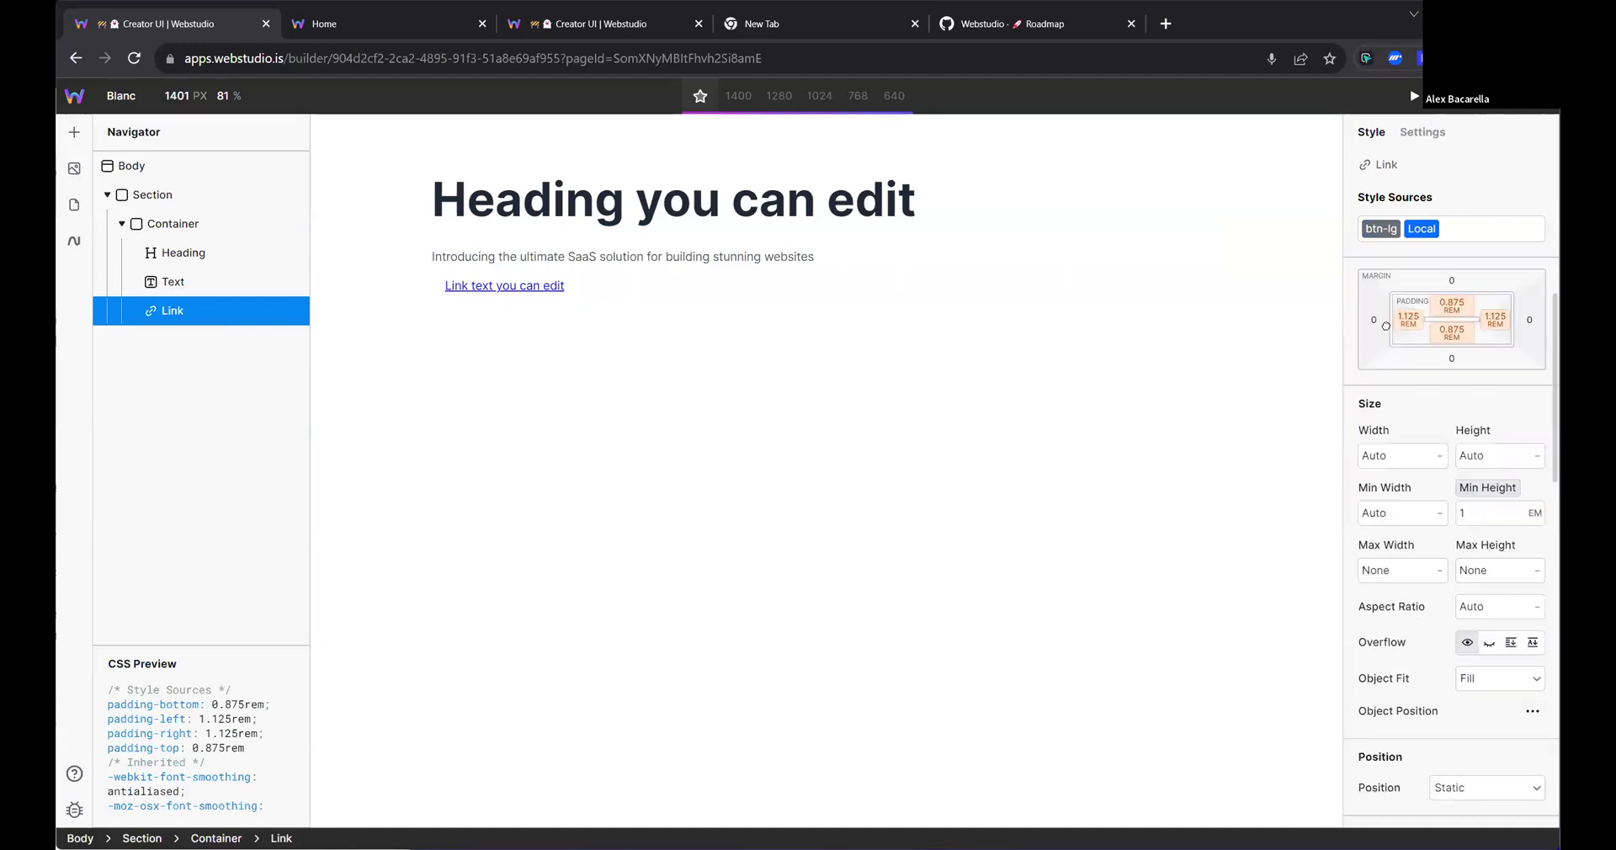
pyautogui.scroll(-4, 1464, 574)
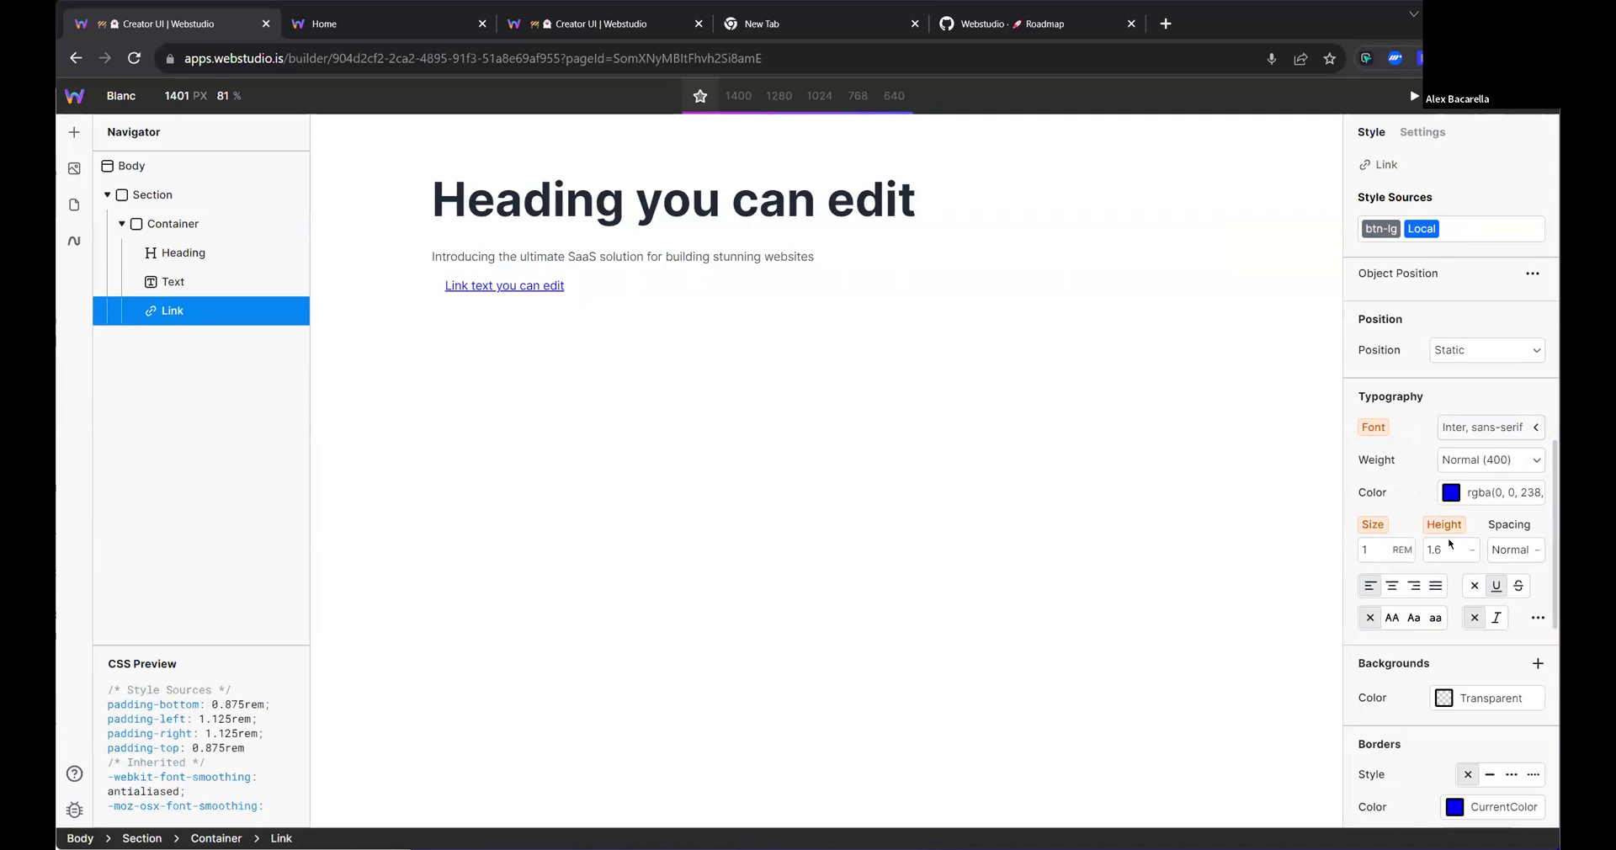
# Remove the link's underline and make its text white
pyautogui.click(1474, 586)
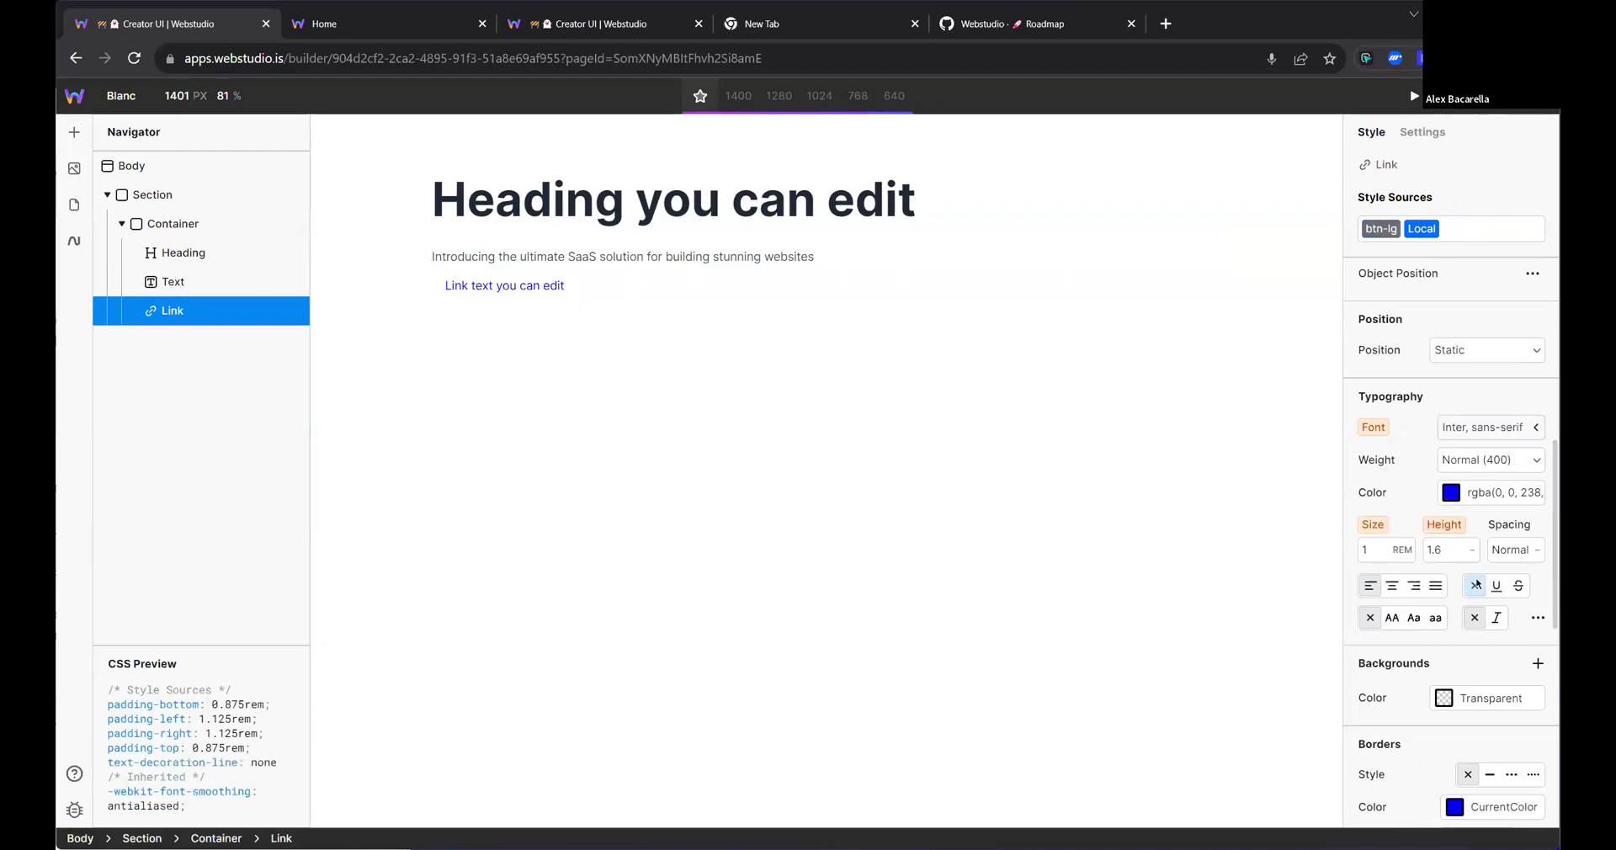
pyautogui.click(1451, 492)
pyautogui.moveTo(1402, 583); pyautogui.dragTo(1344, 519)
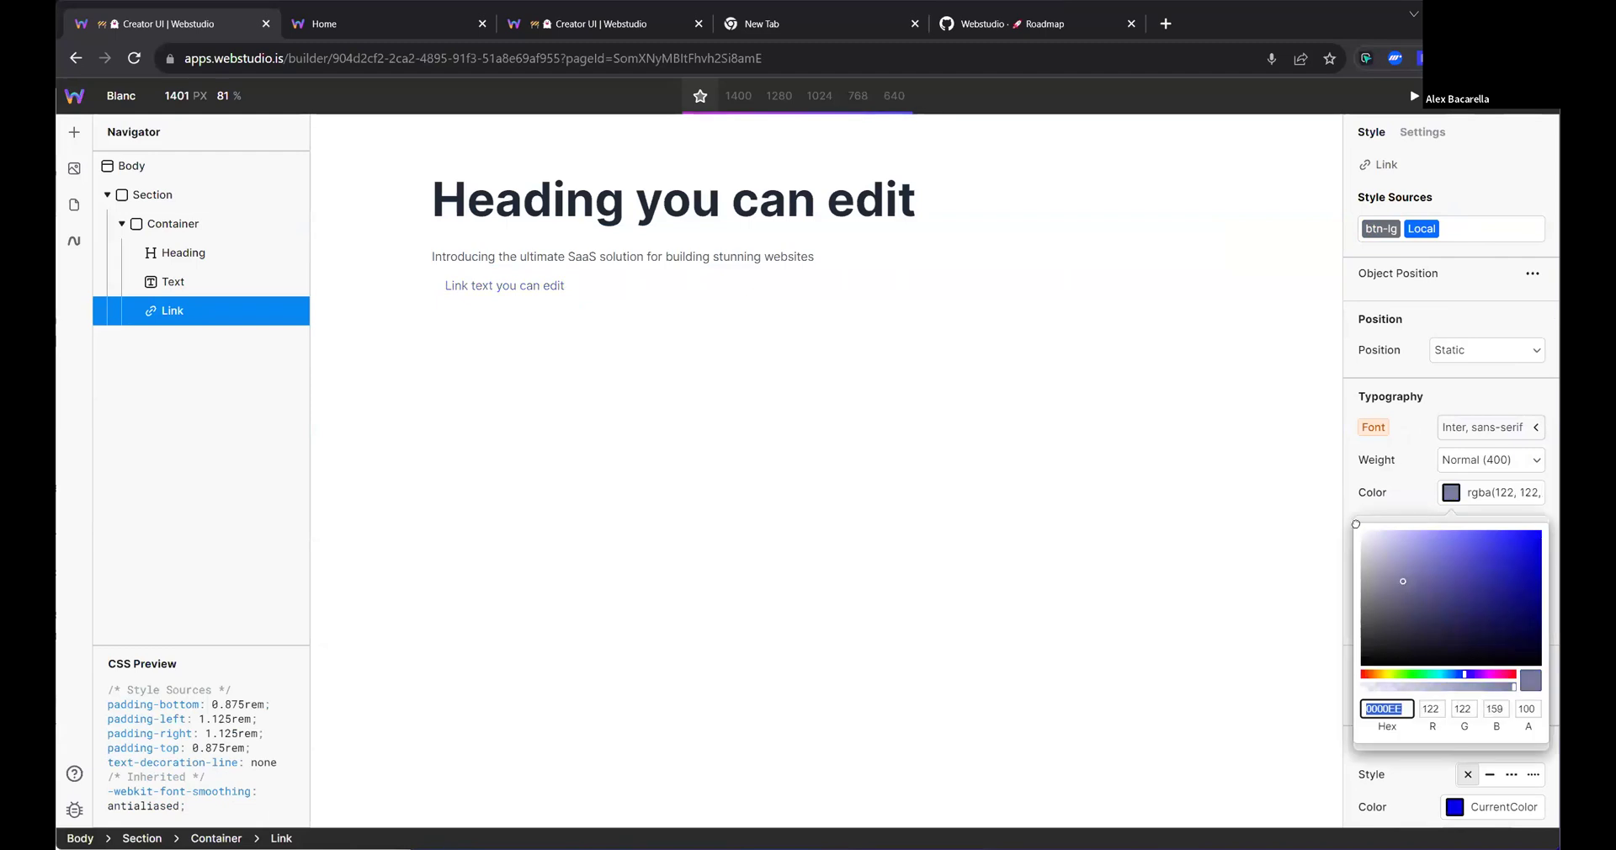
pyautogui.click(1419, 508)
# Give the link a pure red rgba(255, 0, 0, 1) background
pyautogui.scroll(-3, 1419, 508)
pyautogui.click(1443, 427)
pyautogui.click(1481, 489)
pyautogui.moveTo(1481, 489); pyautogui.dragTo(1534, 465)
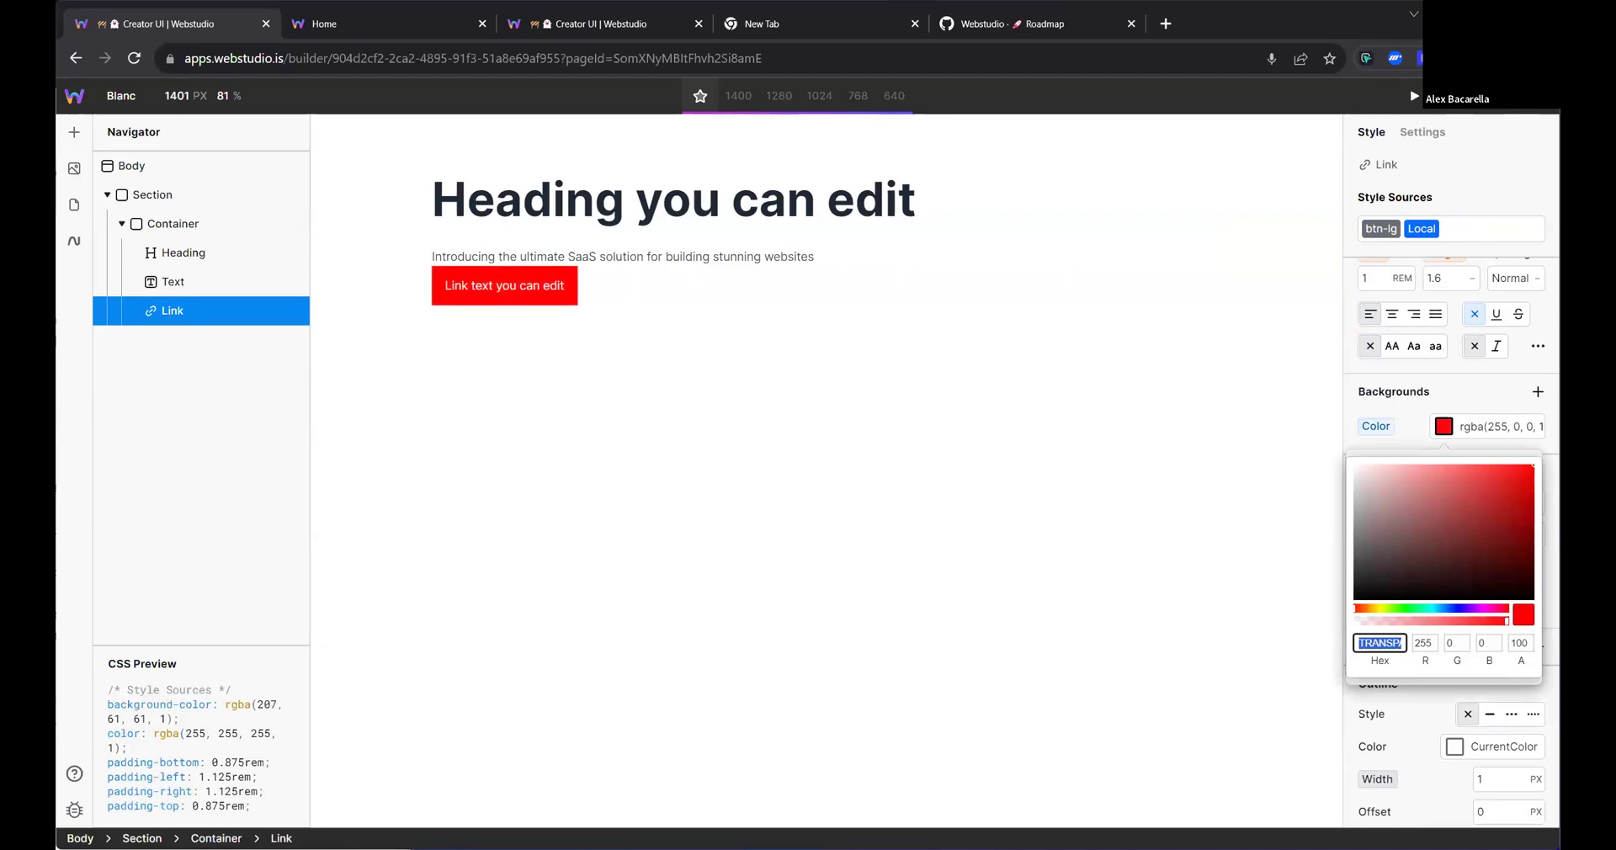
pyautogui.press('Escape')
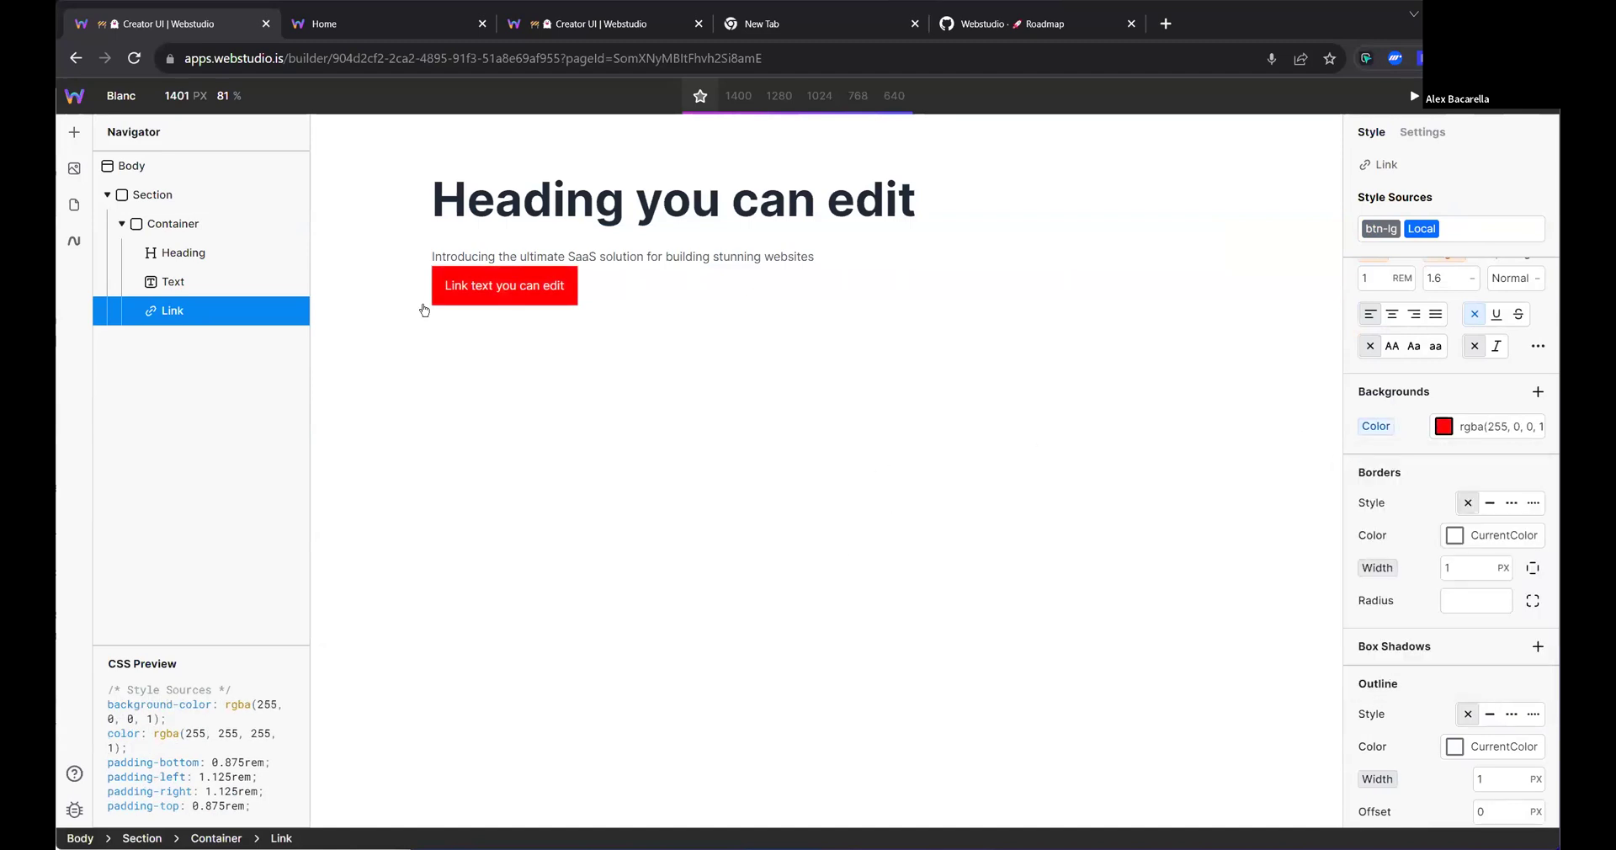
# Set the intro paragraph's bottom padding to 30px
pyautogui.click(536, 238)
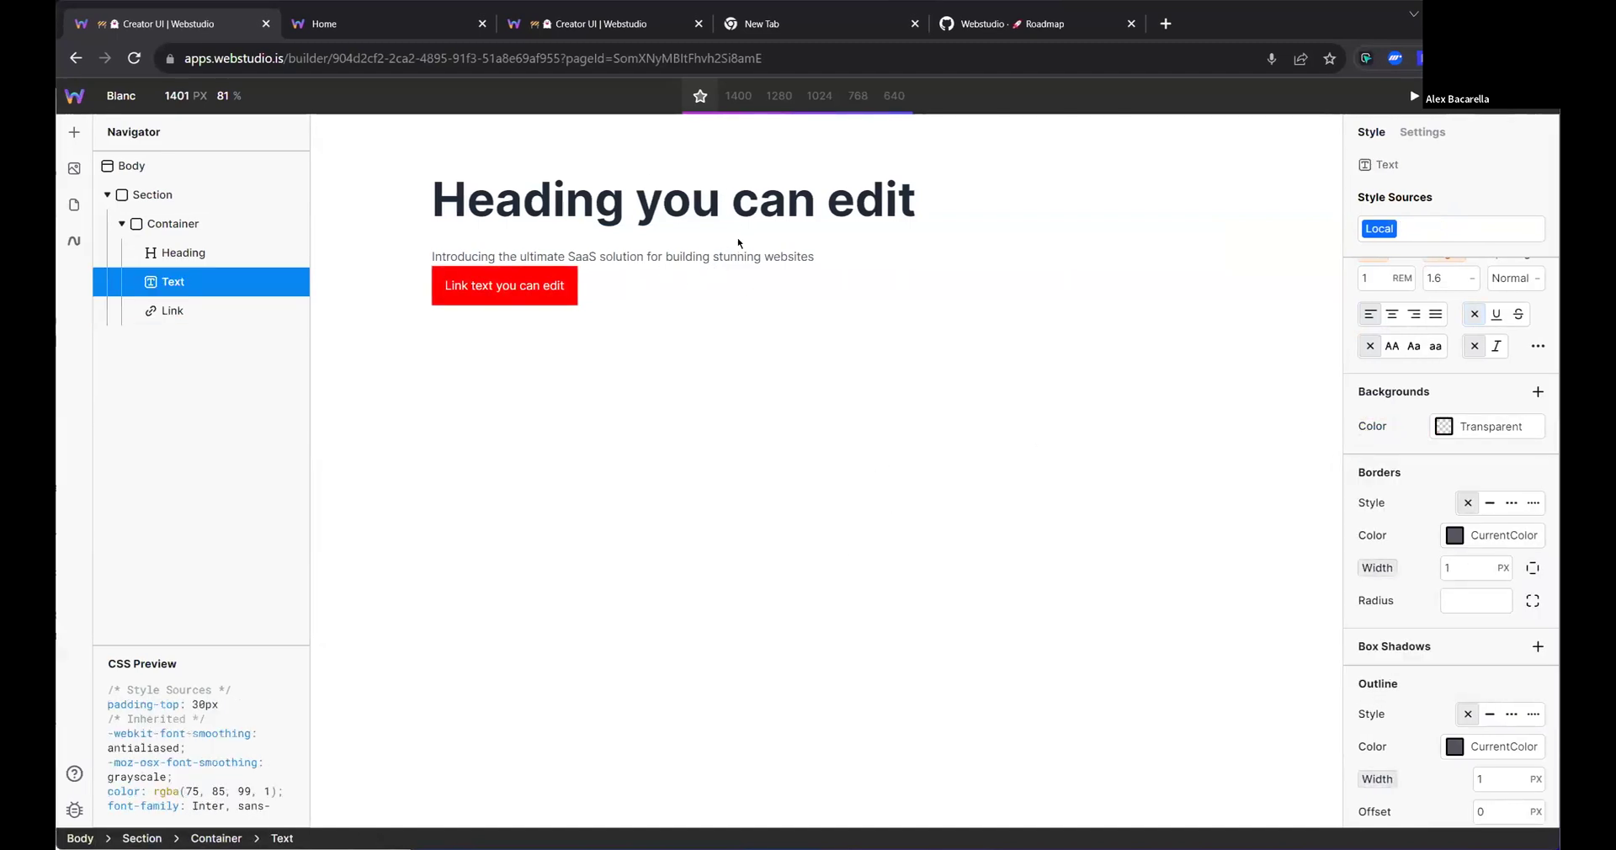
pyautogui.scroll(5, 1380, 404)
pyautogui.scroll(4, 1381, 403)
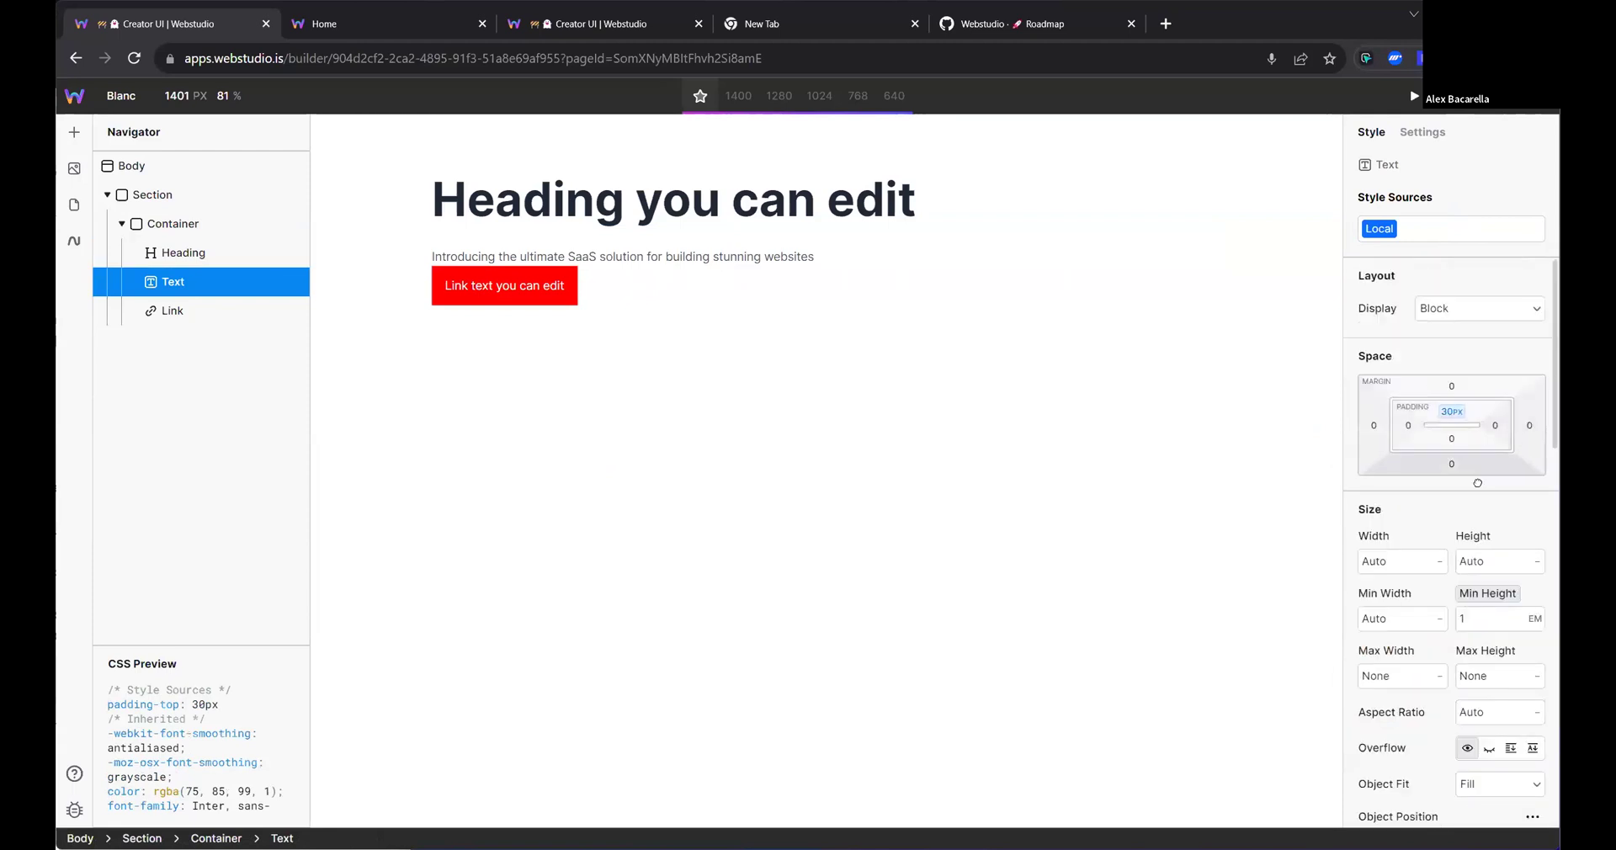
pyautogui.click(1451, 440)
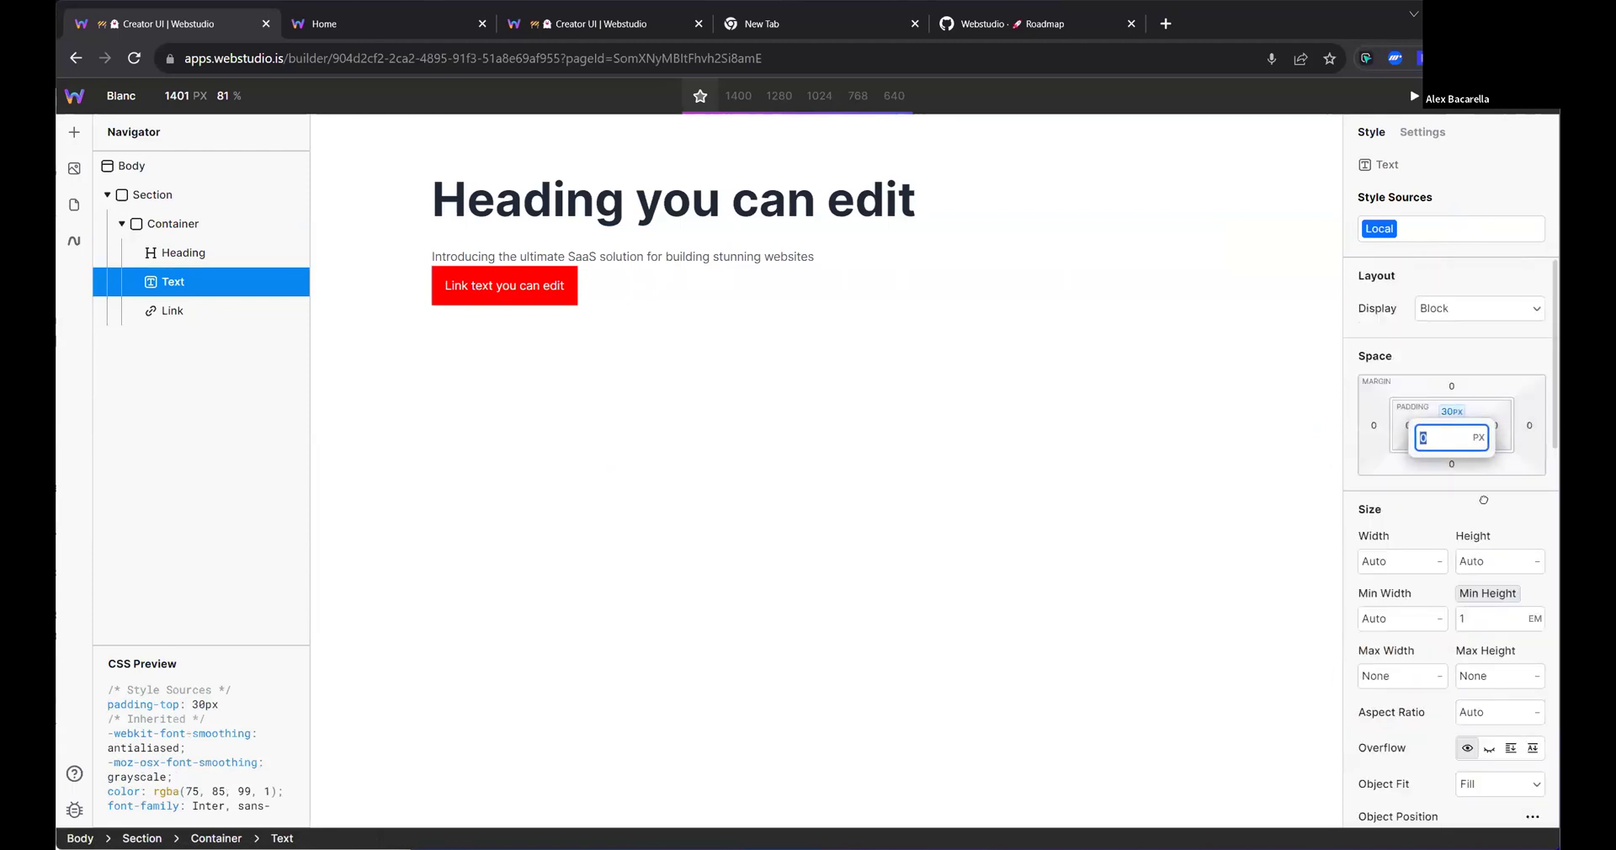
pyautogui.write('30')
pyautogui.press('Return')
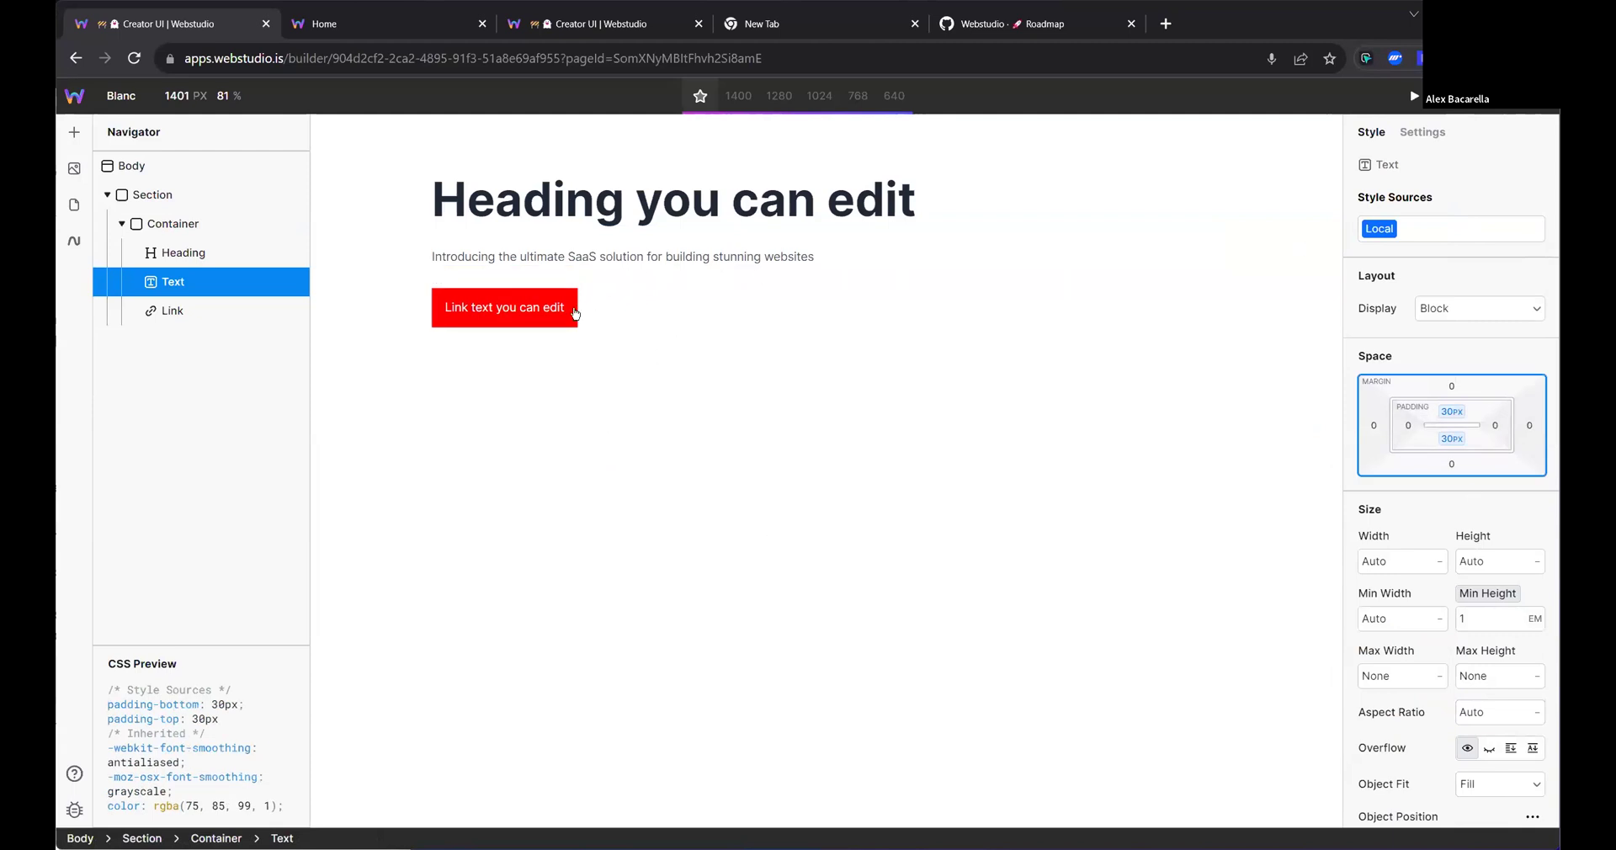
pyautogui.click(563, 308)
pyautogui.click(1421, 132)
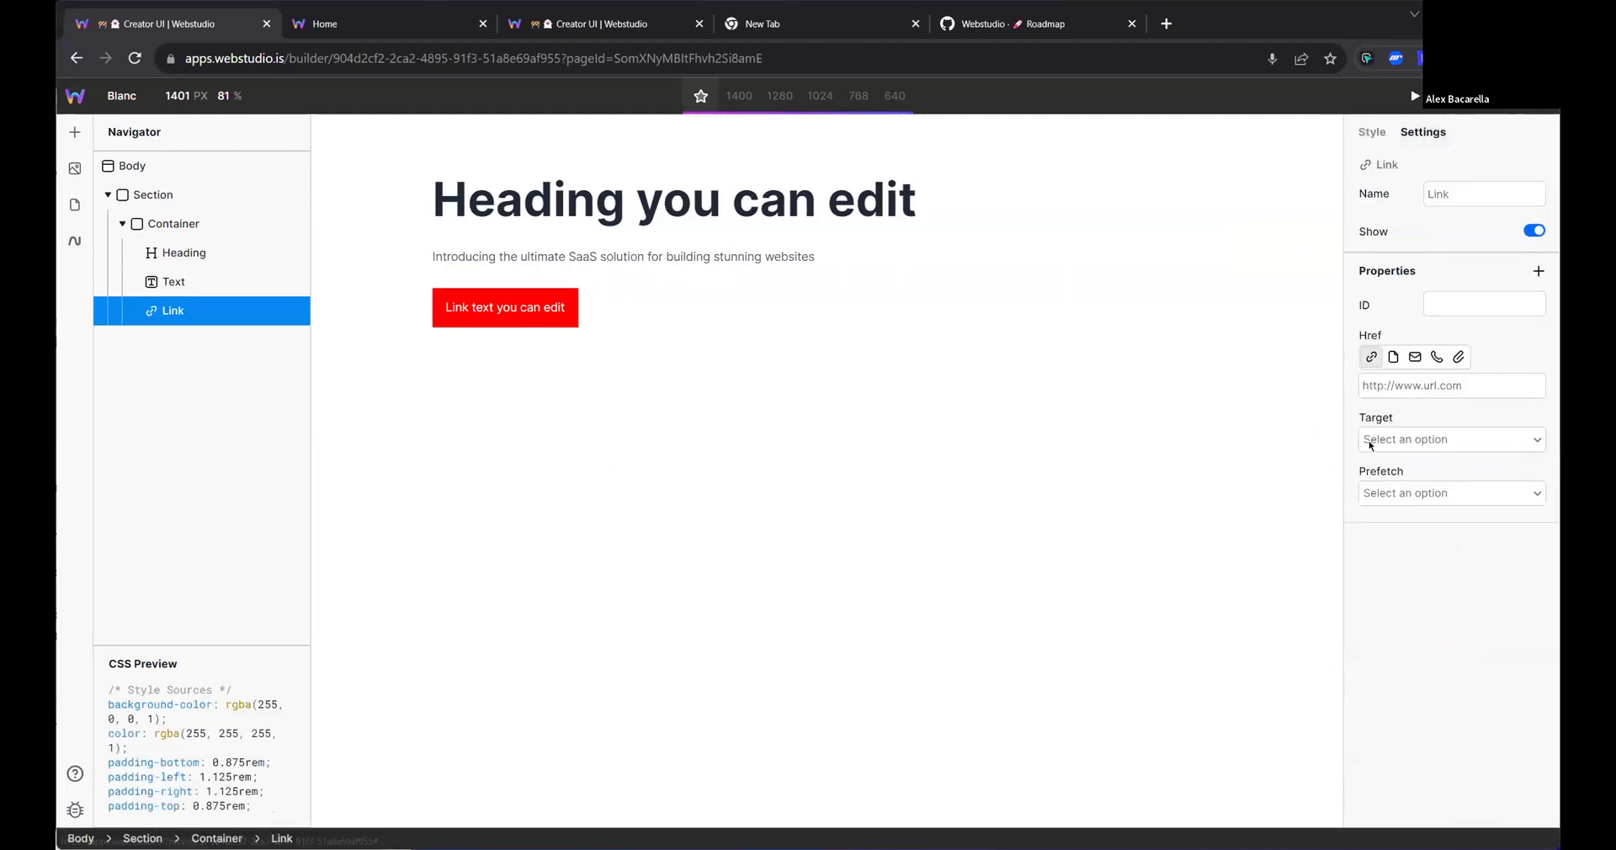
pyautogui.click(1448, 396)
pyautogui.write('https:')
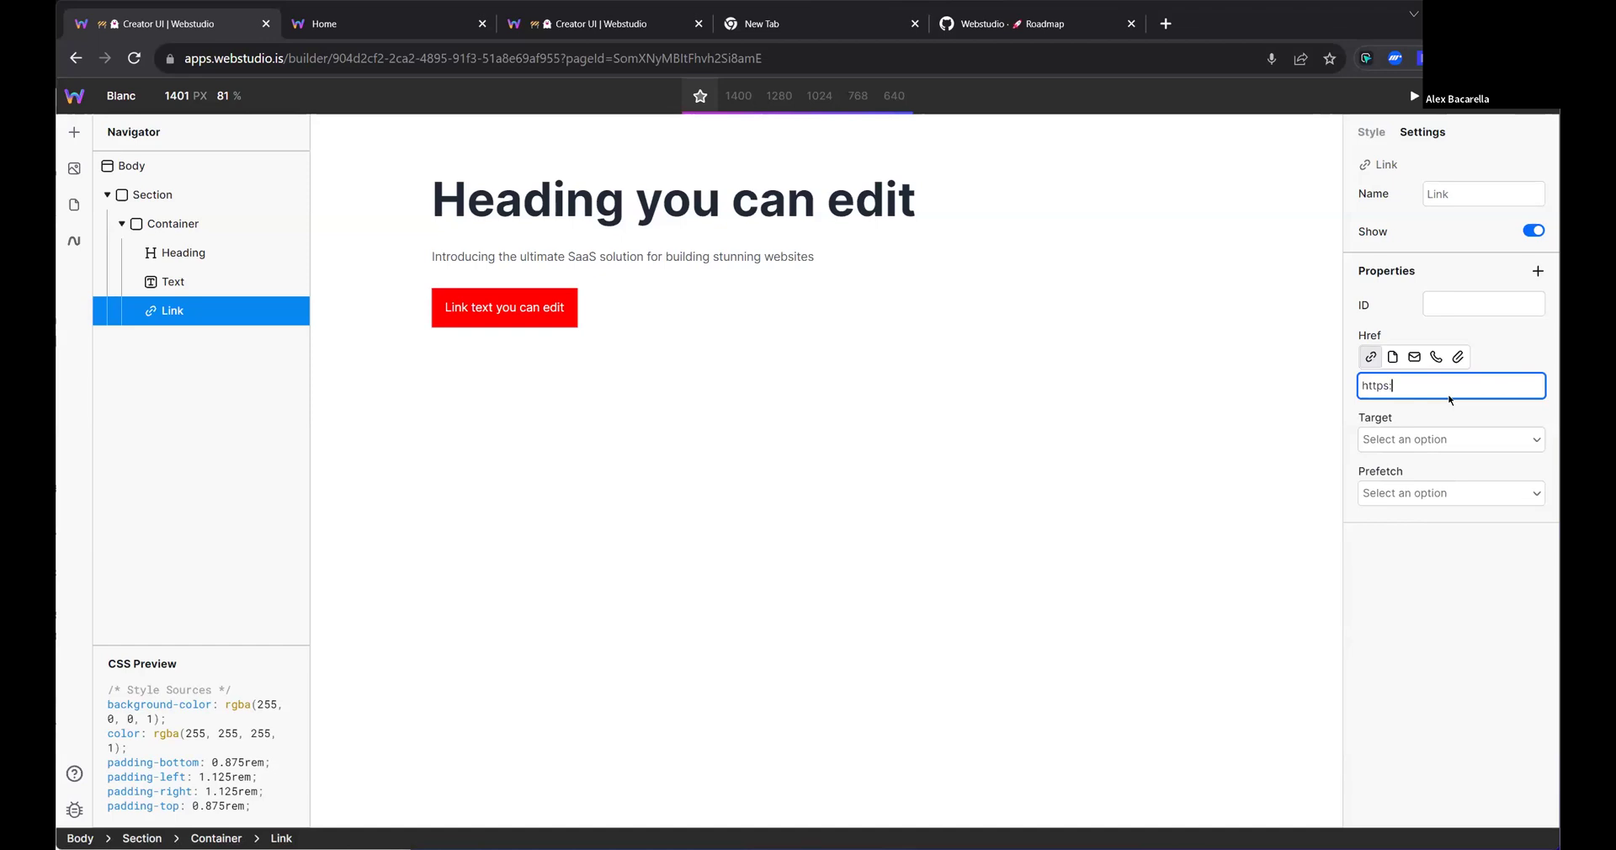
pyautogui.write('//google.com')
pyautogui.click(531, 301)
pyautogui.click(481, 256)
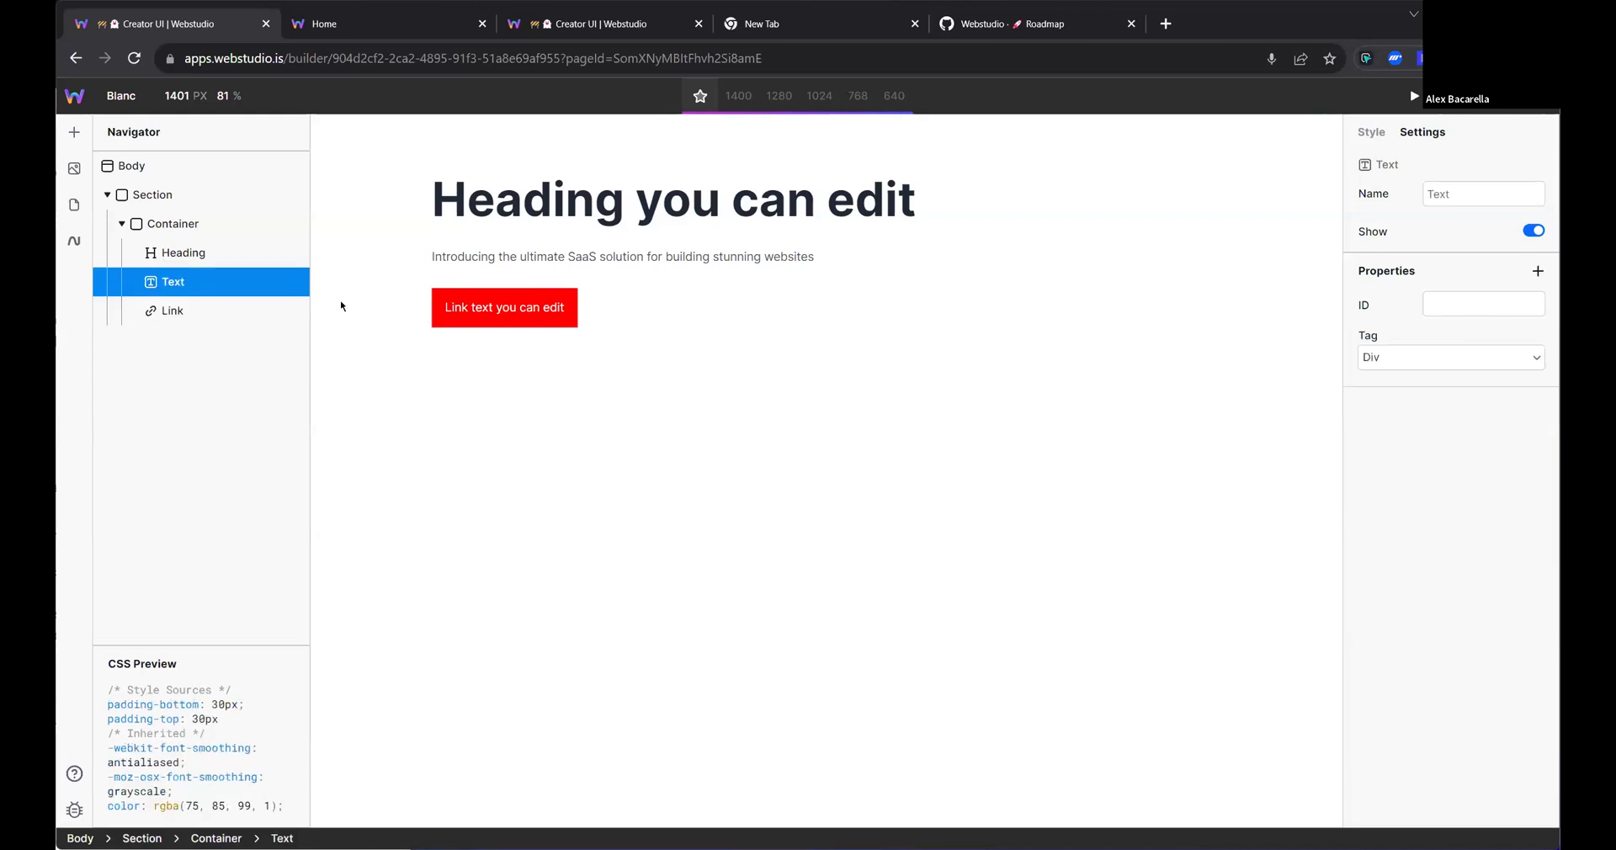
pyautogui.click(152, 194)
# Add a new background layer to the Section
pyautogui.click(154, 224)
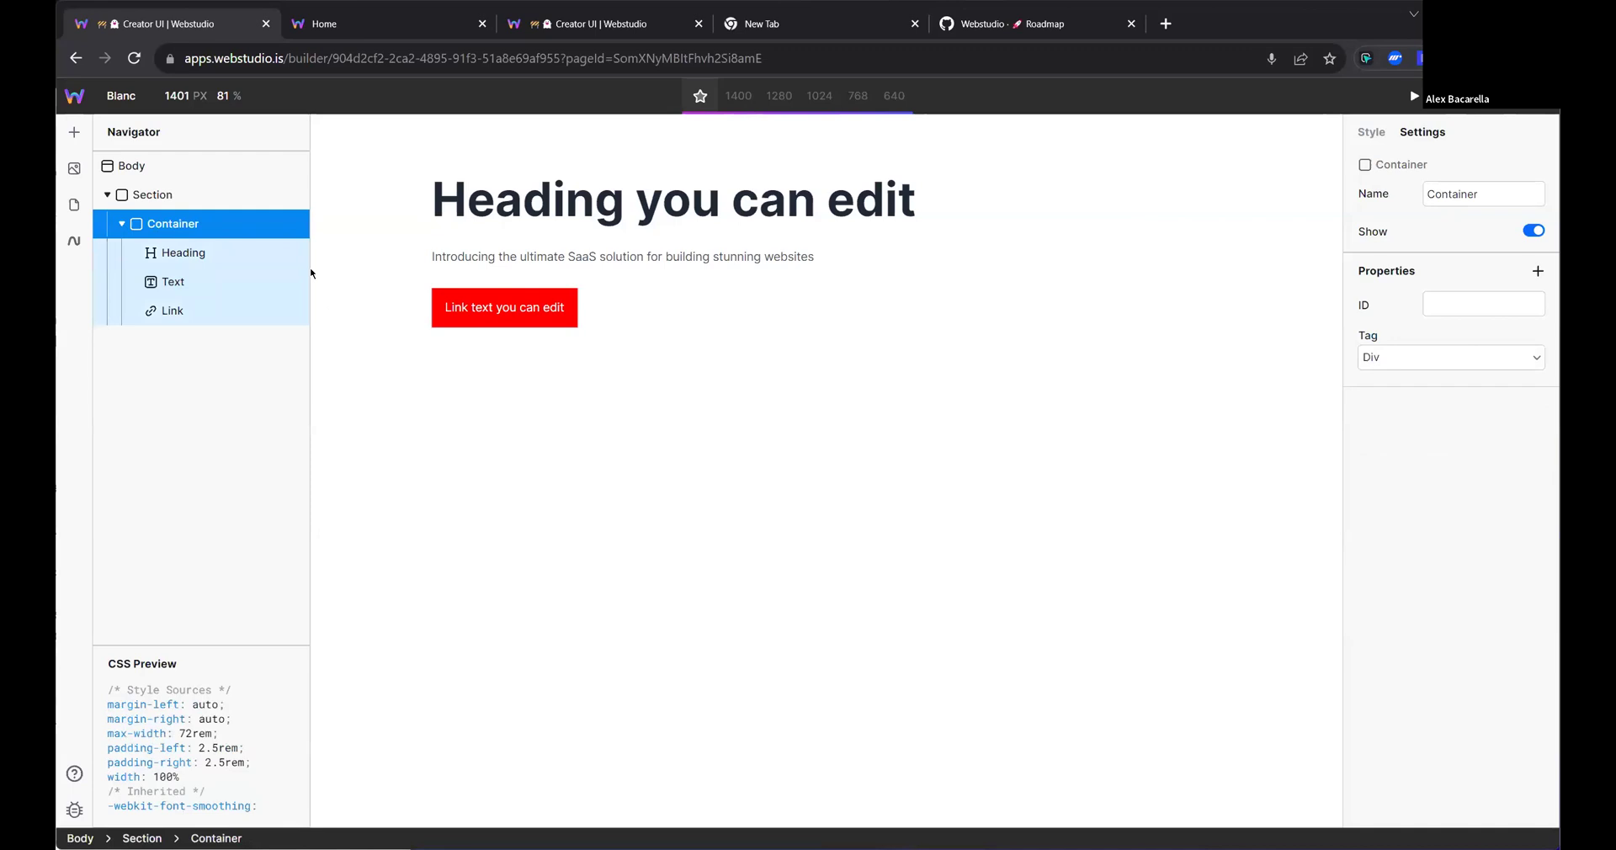
pyautogui.click(152, 195)
pyautogui.click(1371, 132)
pyautogui.scroll(-7, 1477, 487)
pyautogui.click(1443, 607)
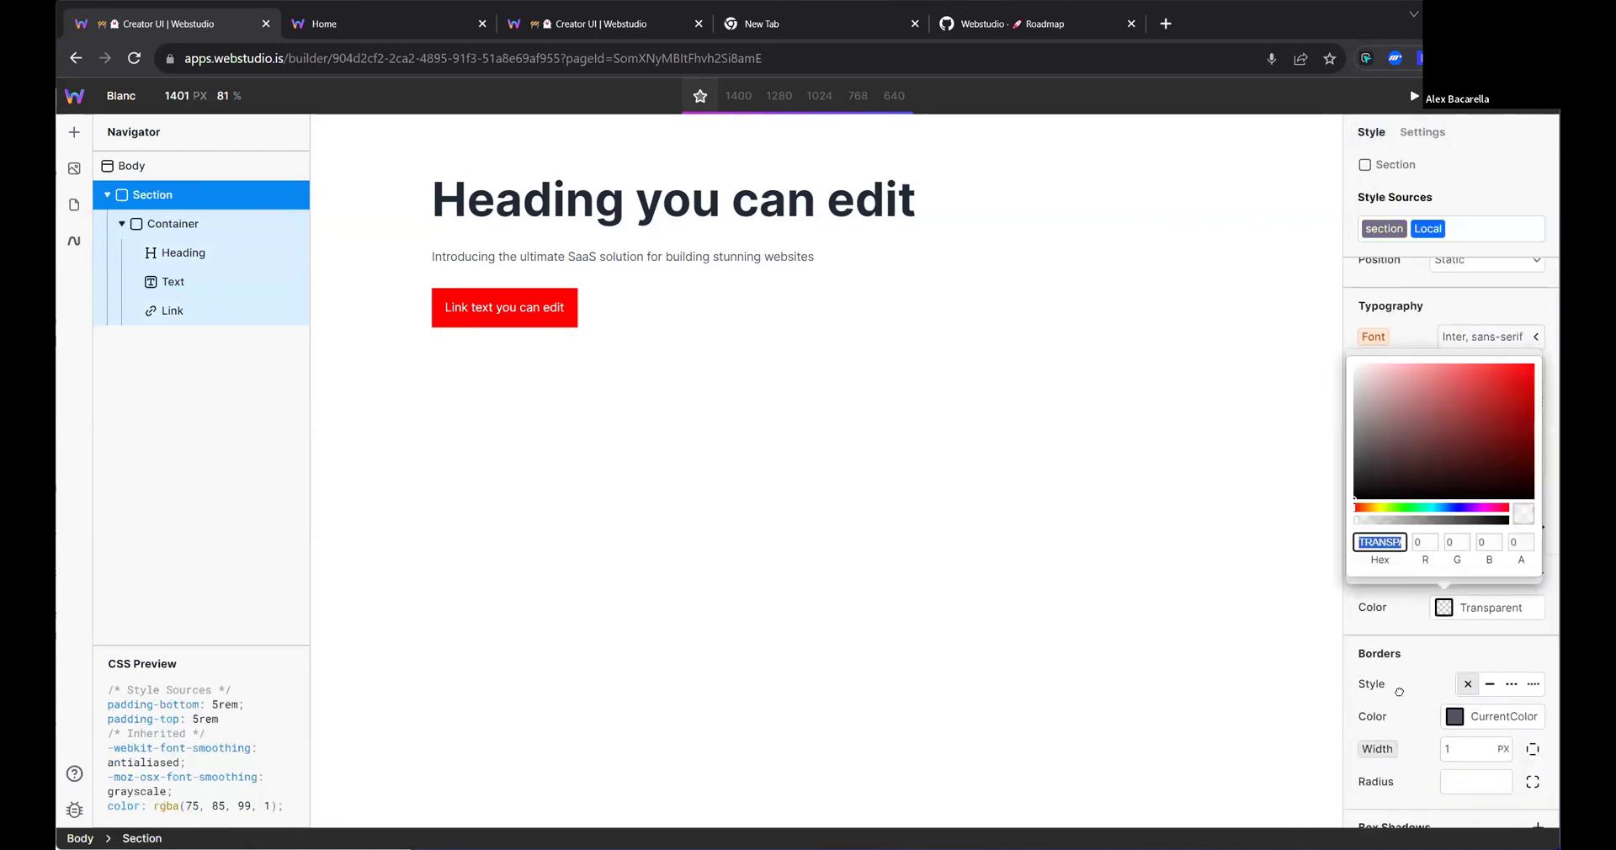
pyautogui.click(1397, 611)
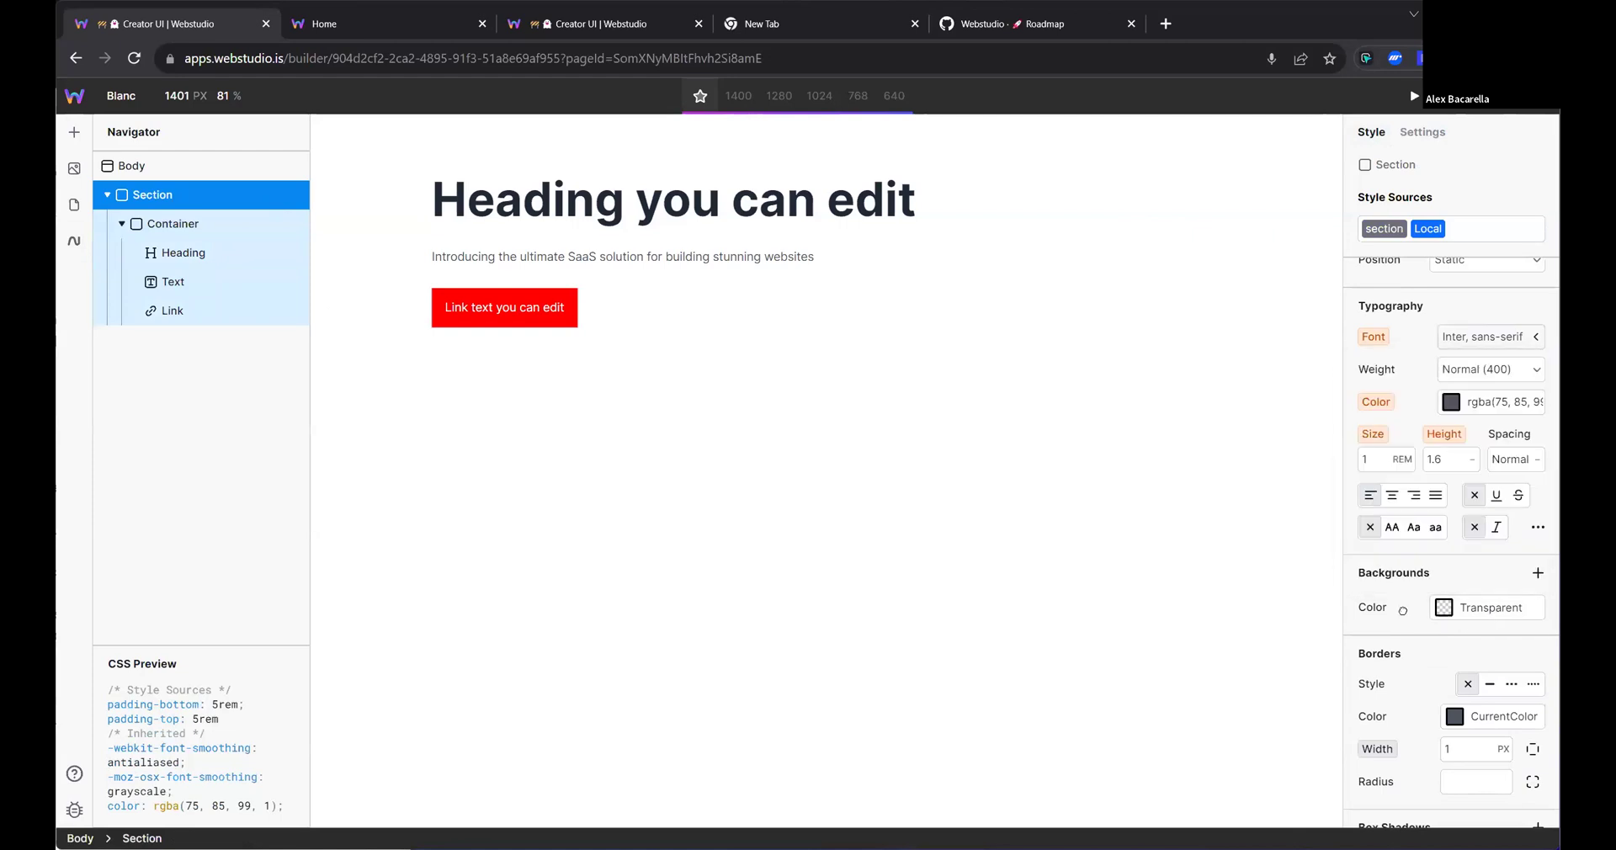
pyautogui.click(1535, 573)
pyautogui.click(1416, 606)
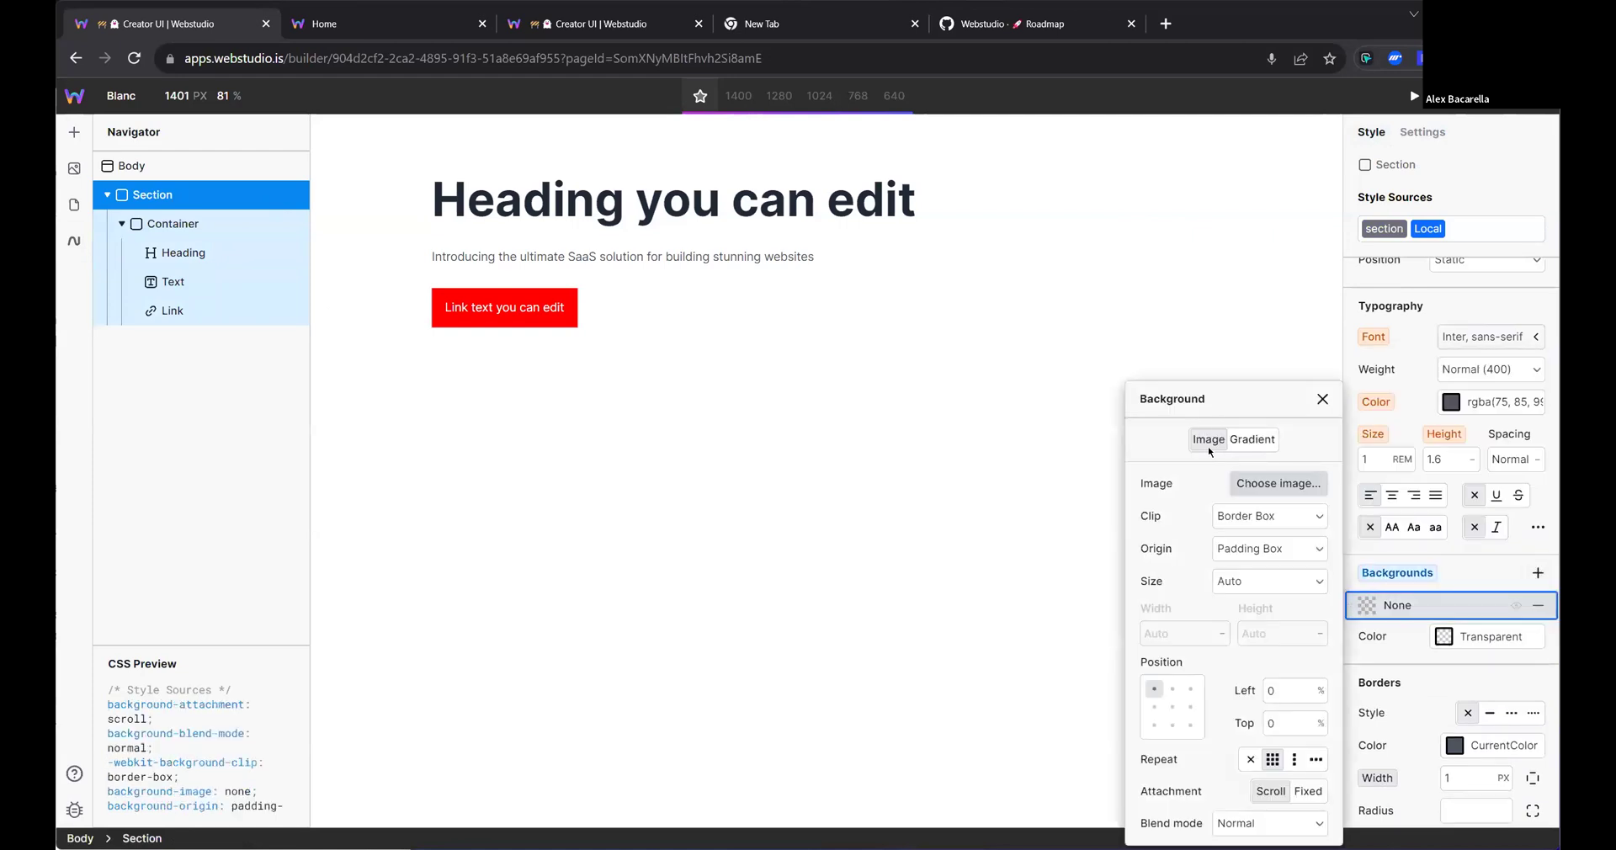
# Use the 0_1_4-creator.gg image from the project's images as the Section background
pyautogui.click(1275, 484)
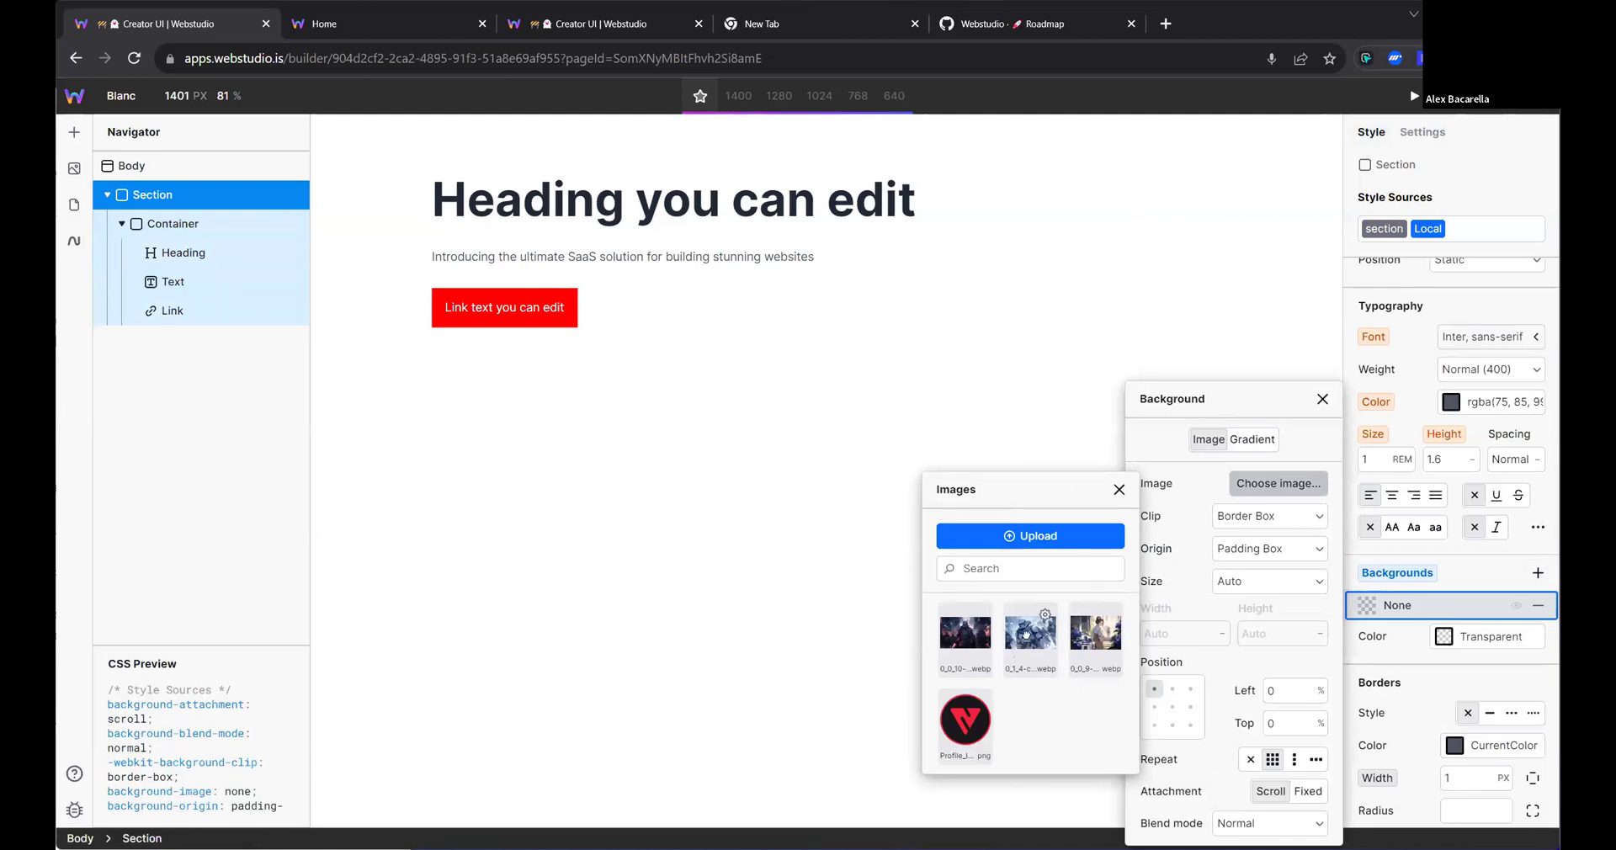
pyautogui.click(1021, 635)
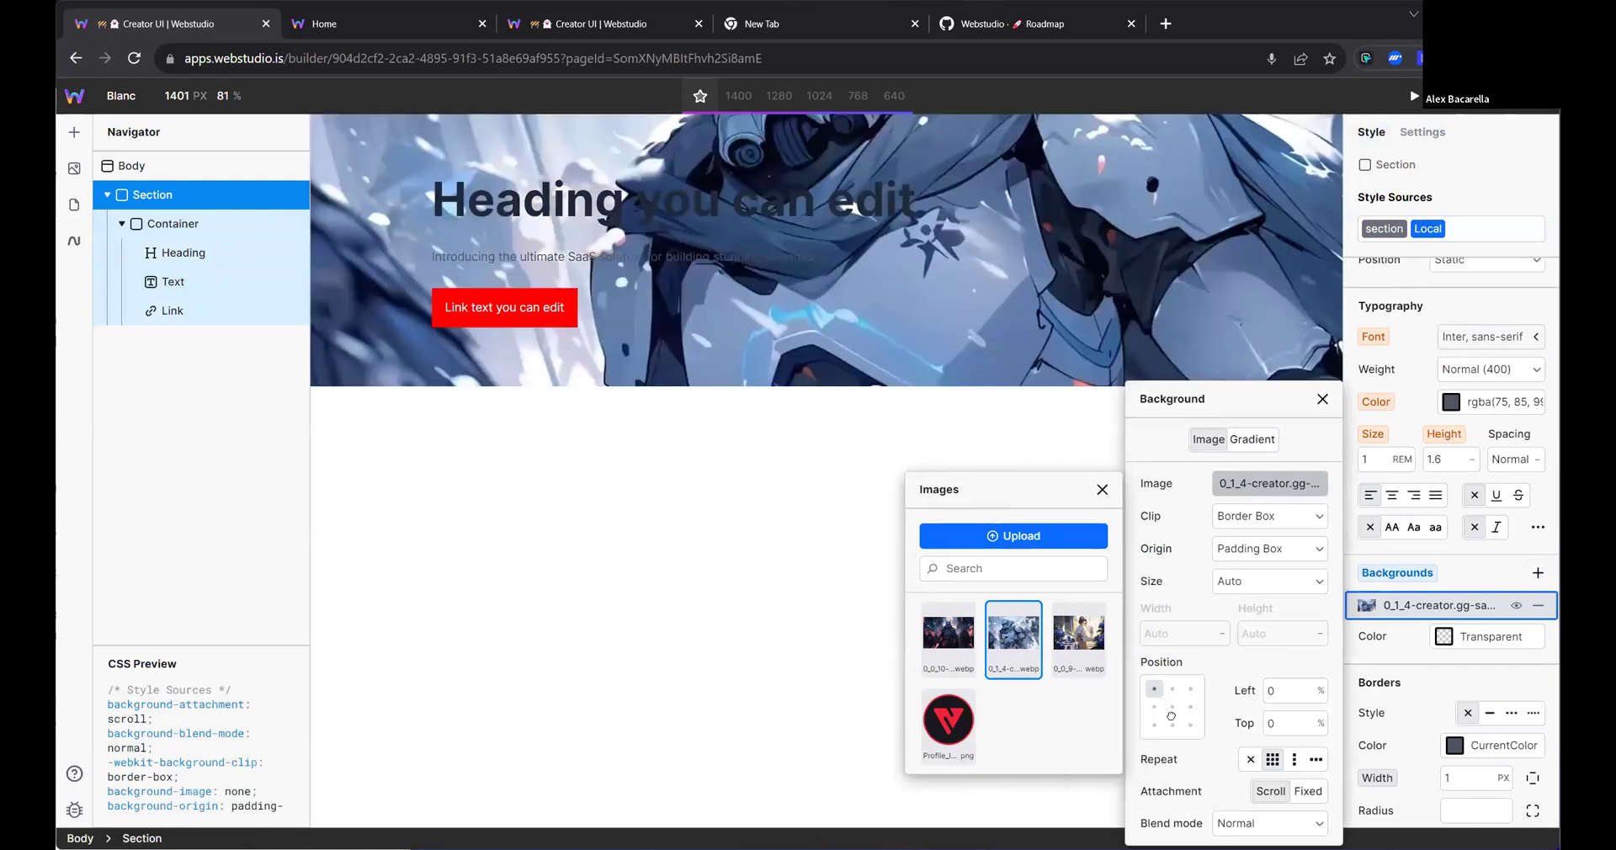
pyautogui.click(1170, 714)
# Set the background image position to centre
pyautogui.click(1171, 708)
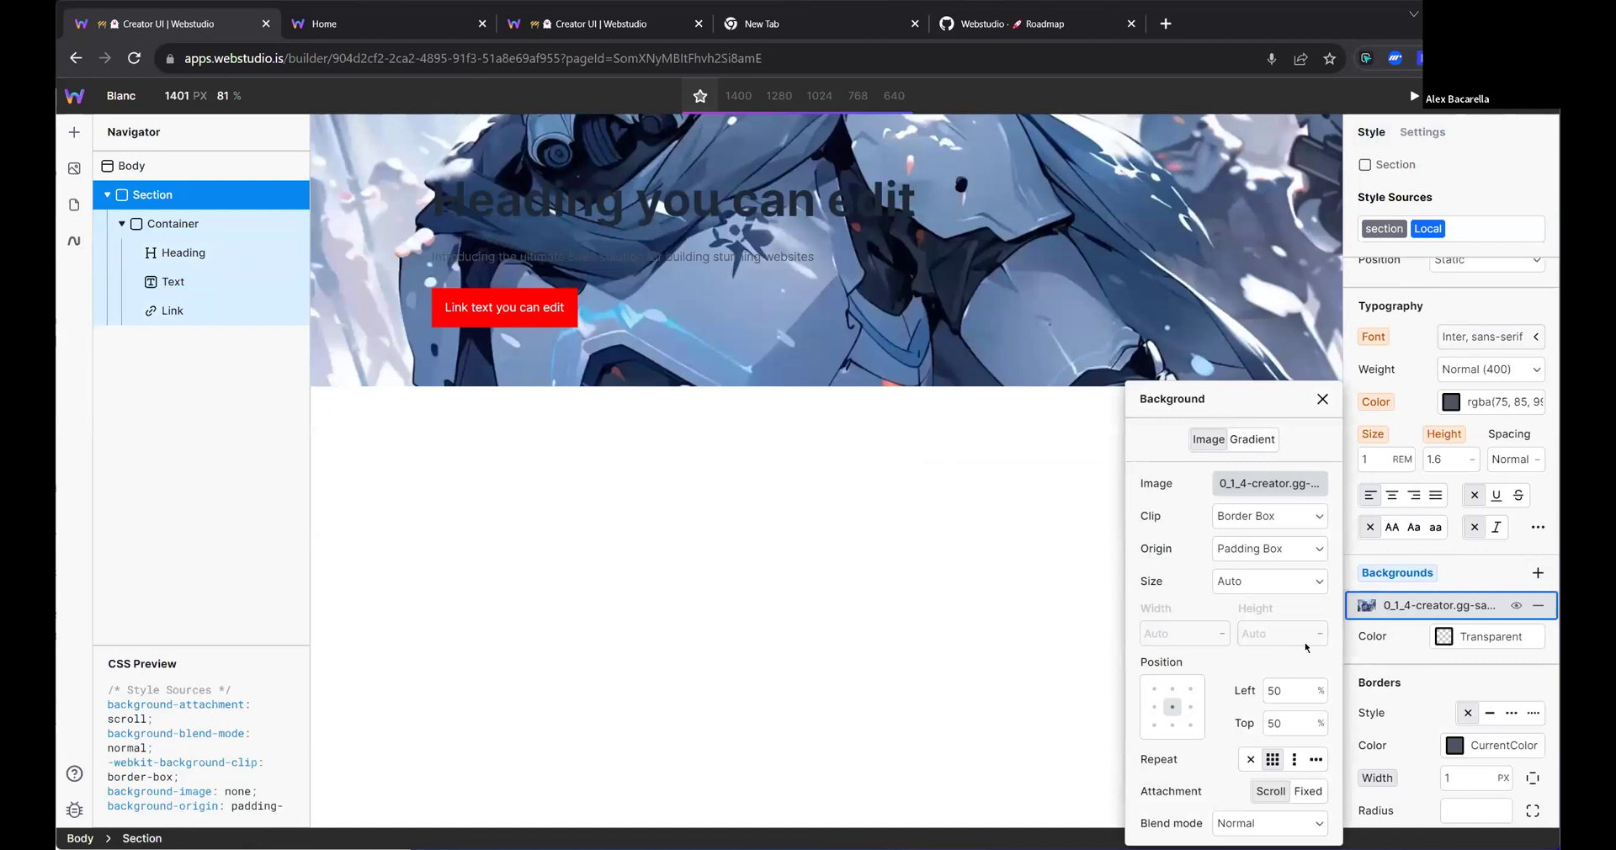
pyautogui.click(1172, 724)
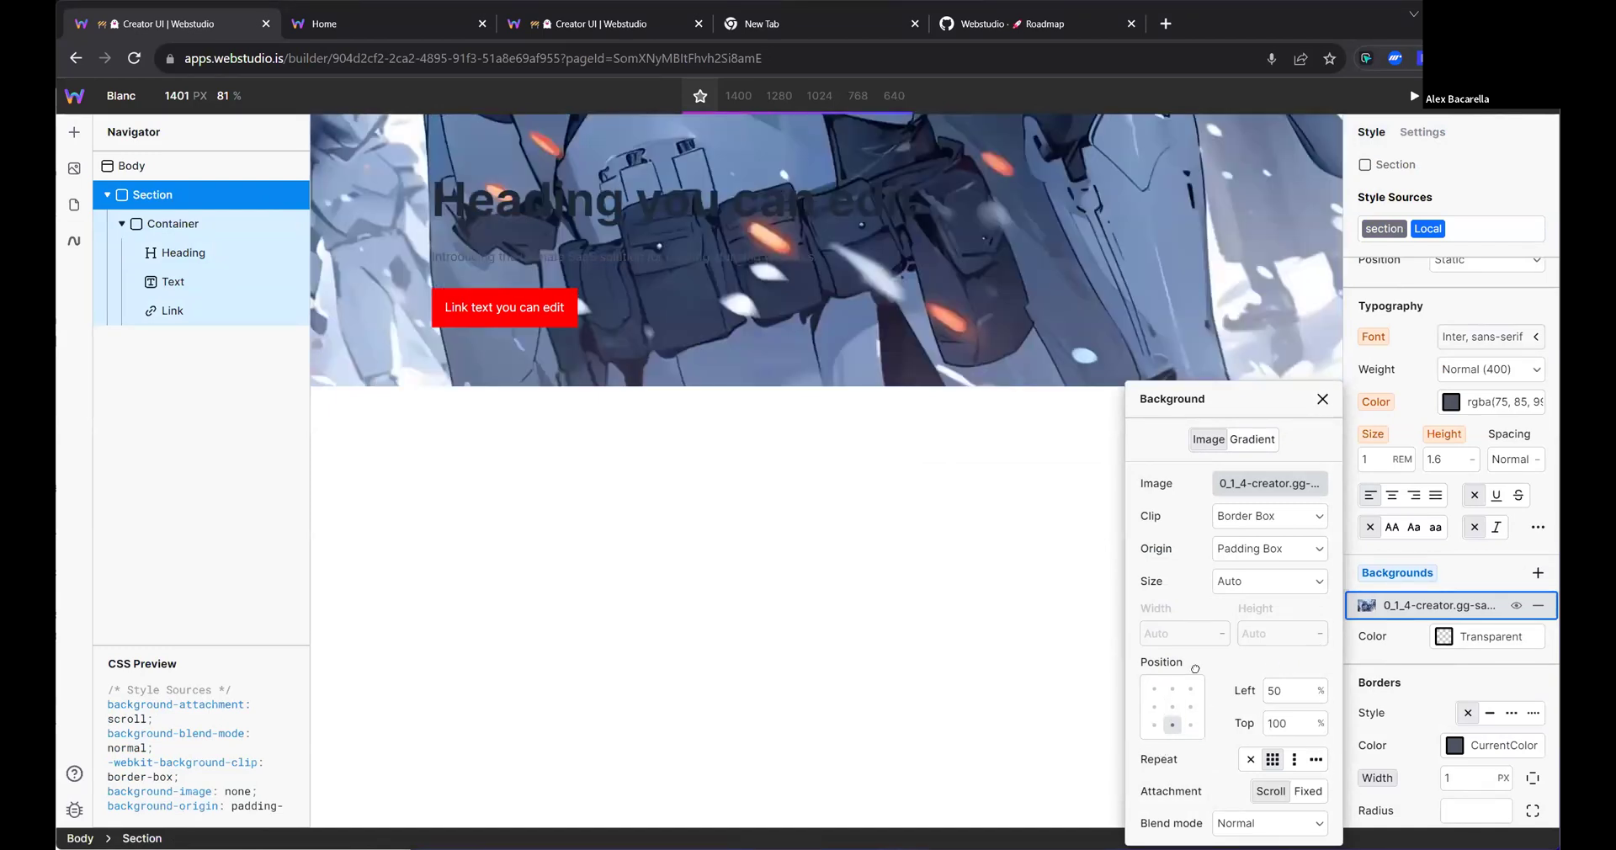
pyautogui.click(1171, 689)
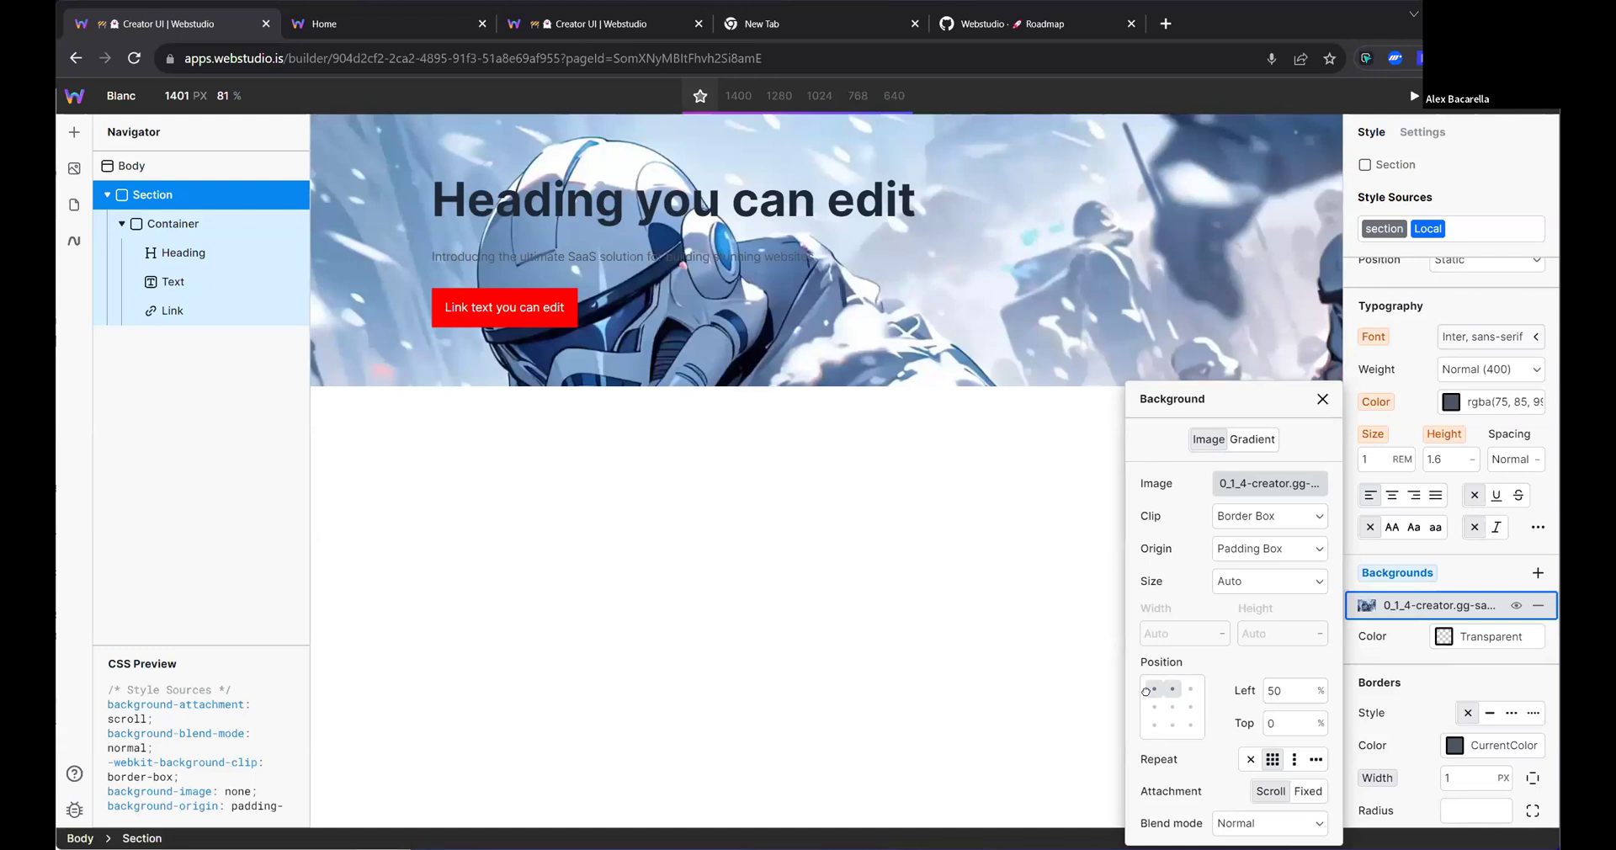
pyautogui.click(1171, 708)
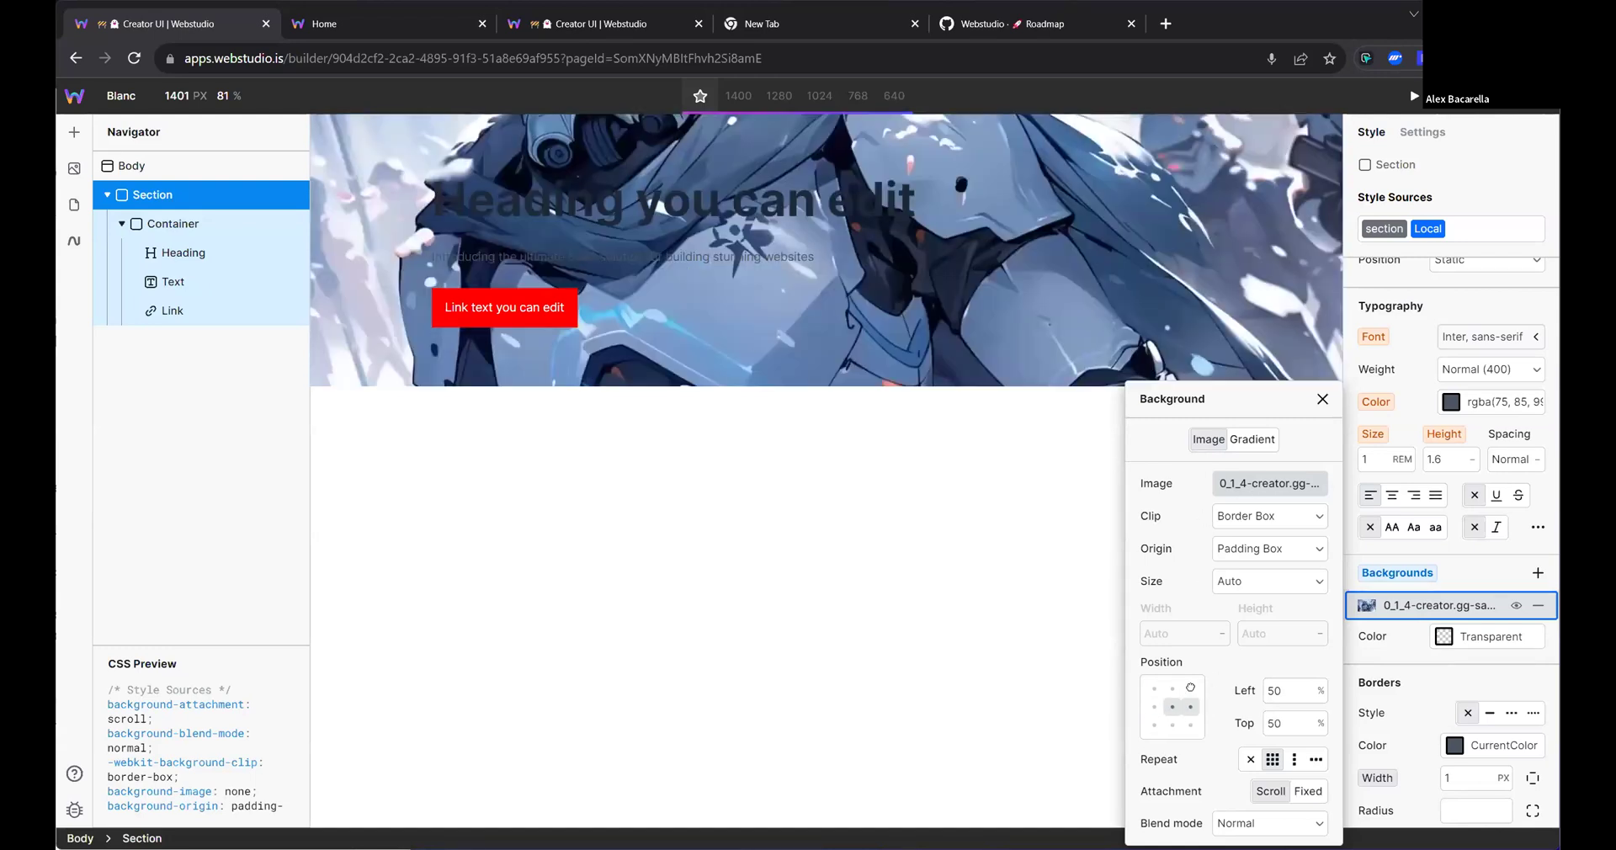
pyautogui.click(1256, 444)
pyautogui.click(1212, 444)
pyautogui.click(1296, 484)
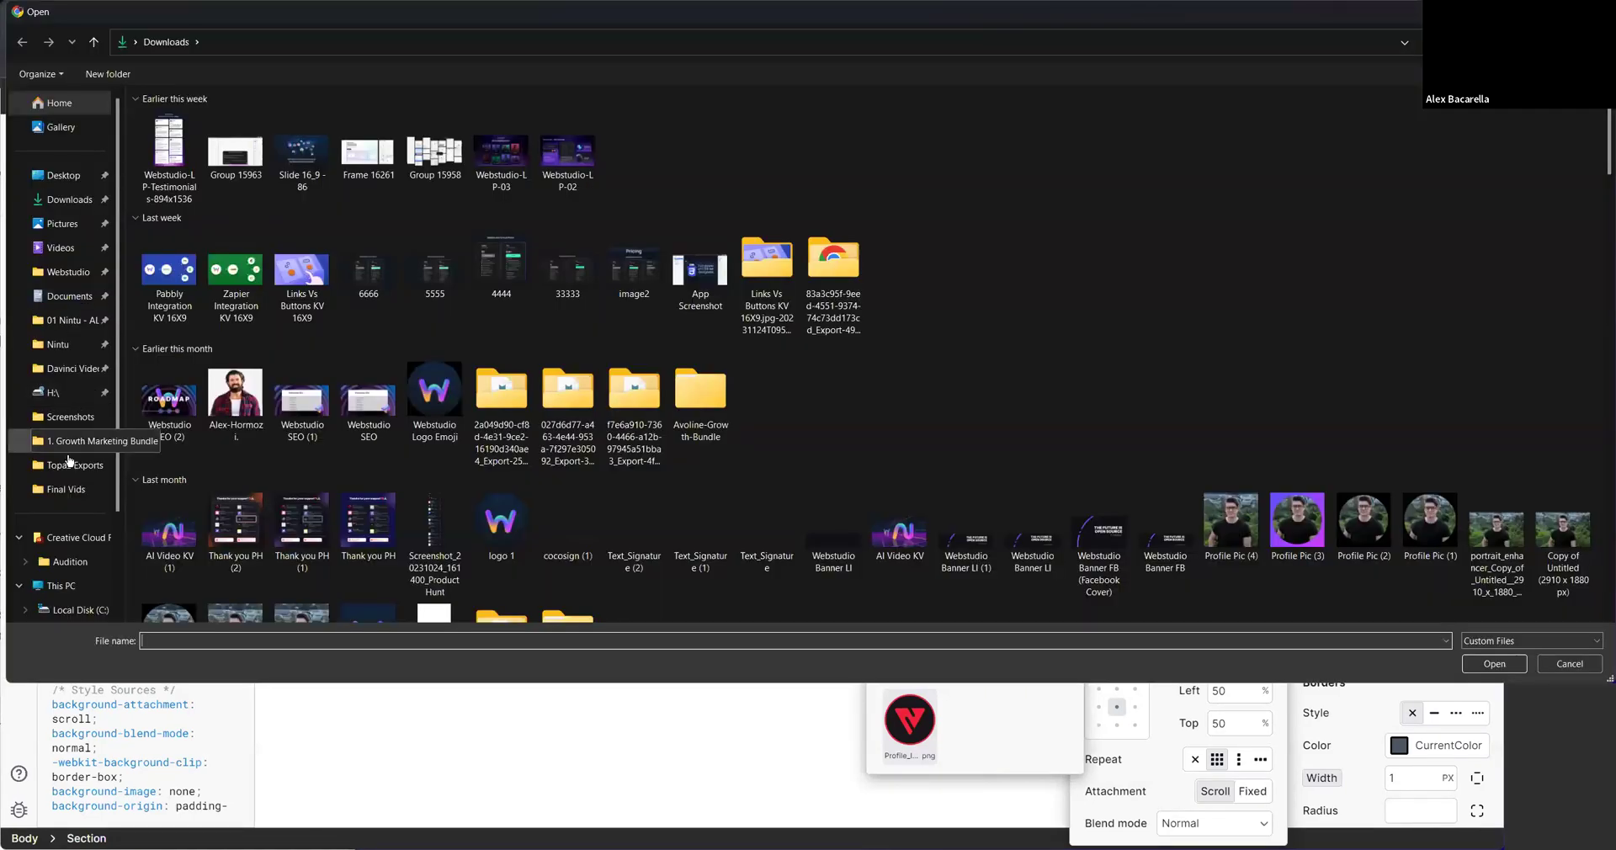
# Upload the snowy mountain image 0_0_2-creator from Pictures > Optimized background images
pyautogui.click(118, 223)
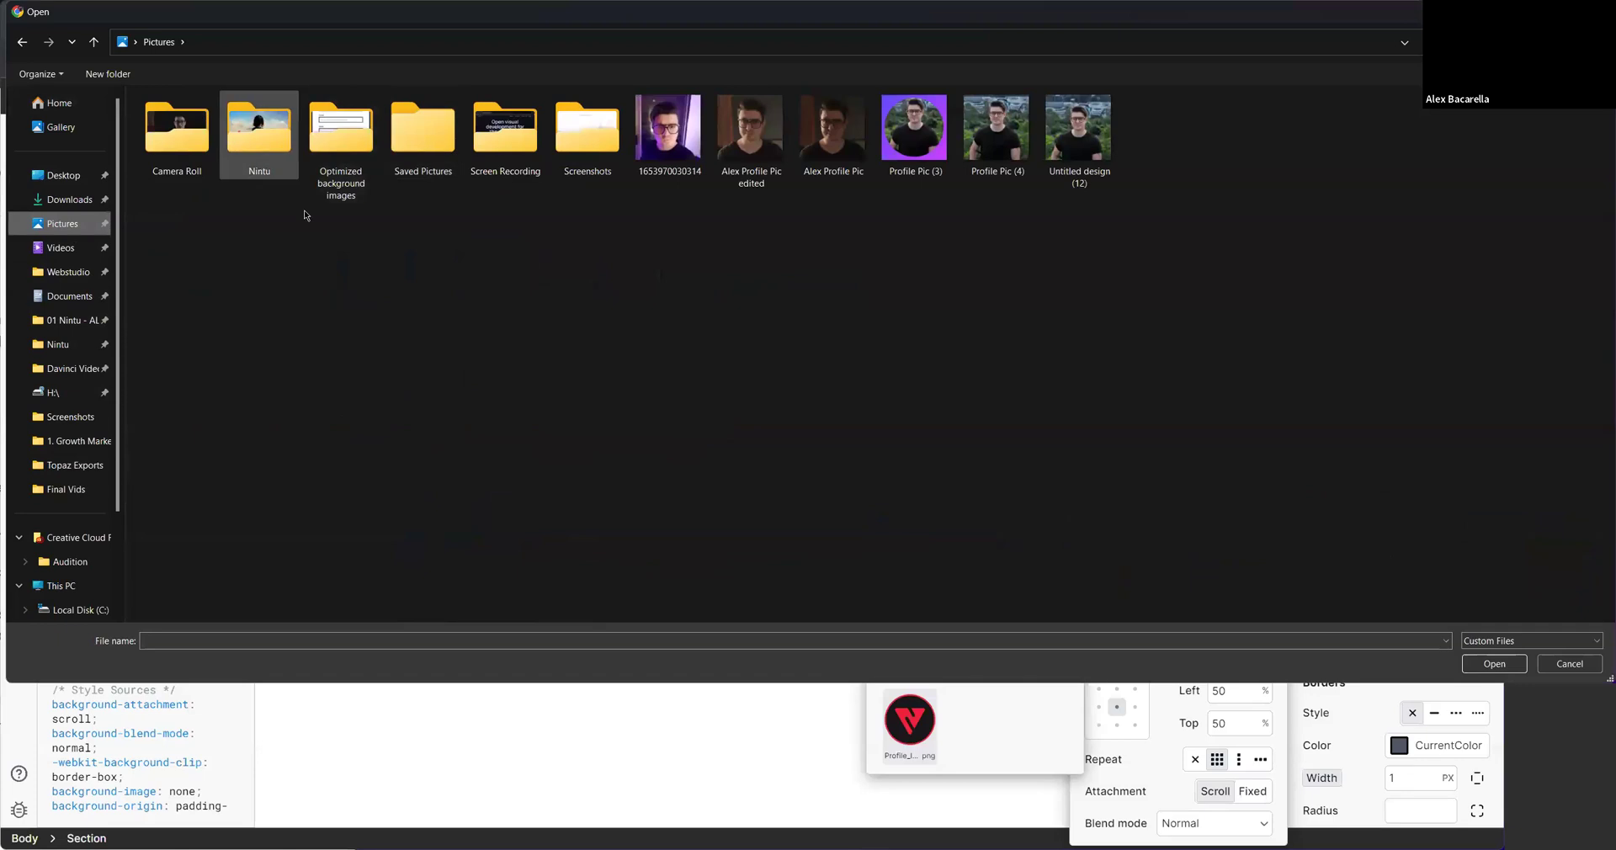
pyautogui.click(327, 137)
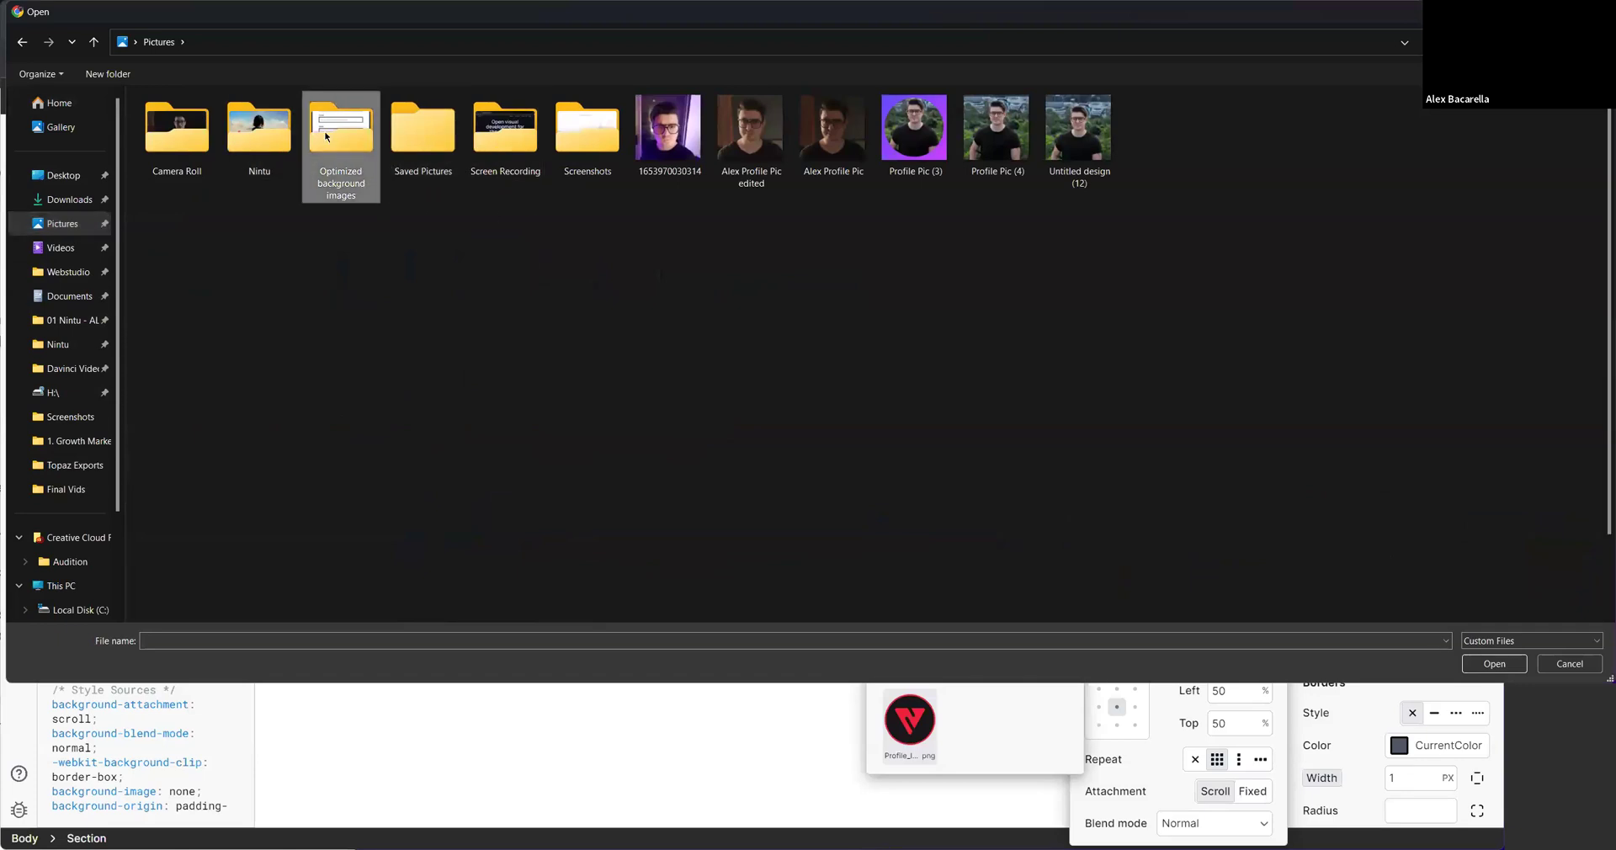
pyautogui.press('Return')
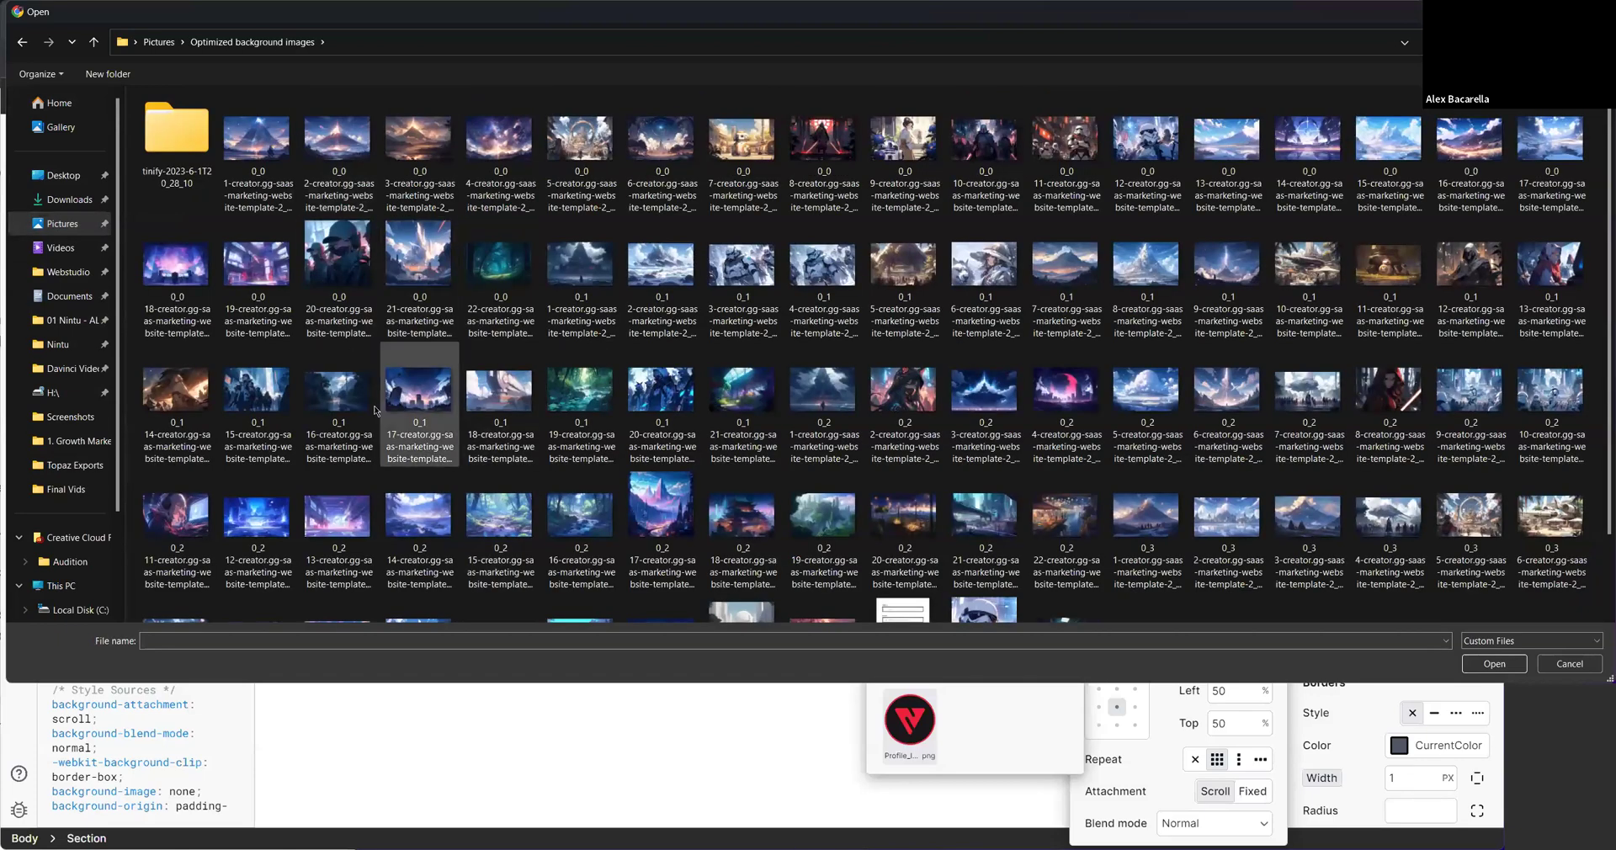
pyautogui.scroll(-2, 287, 207)
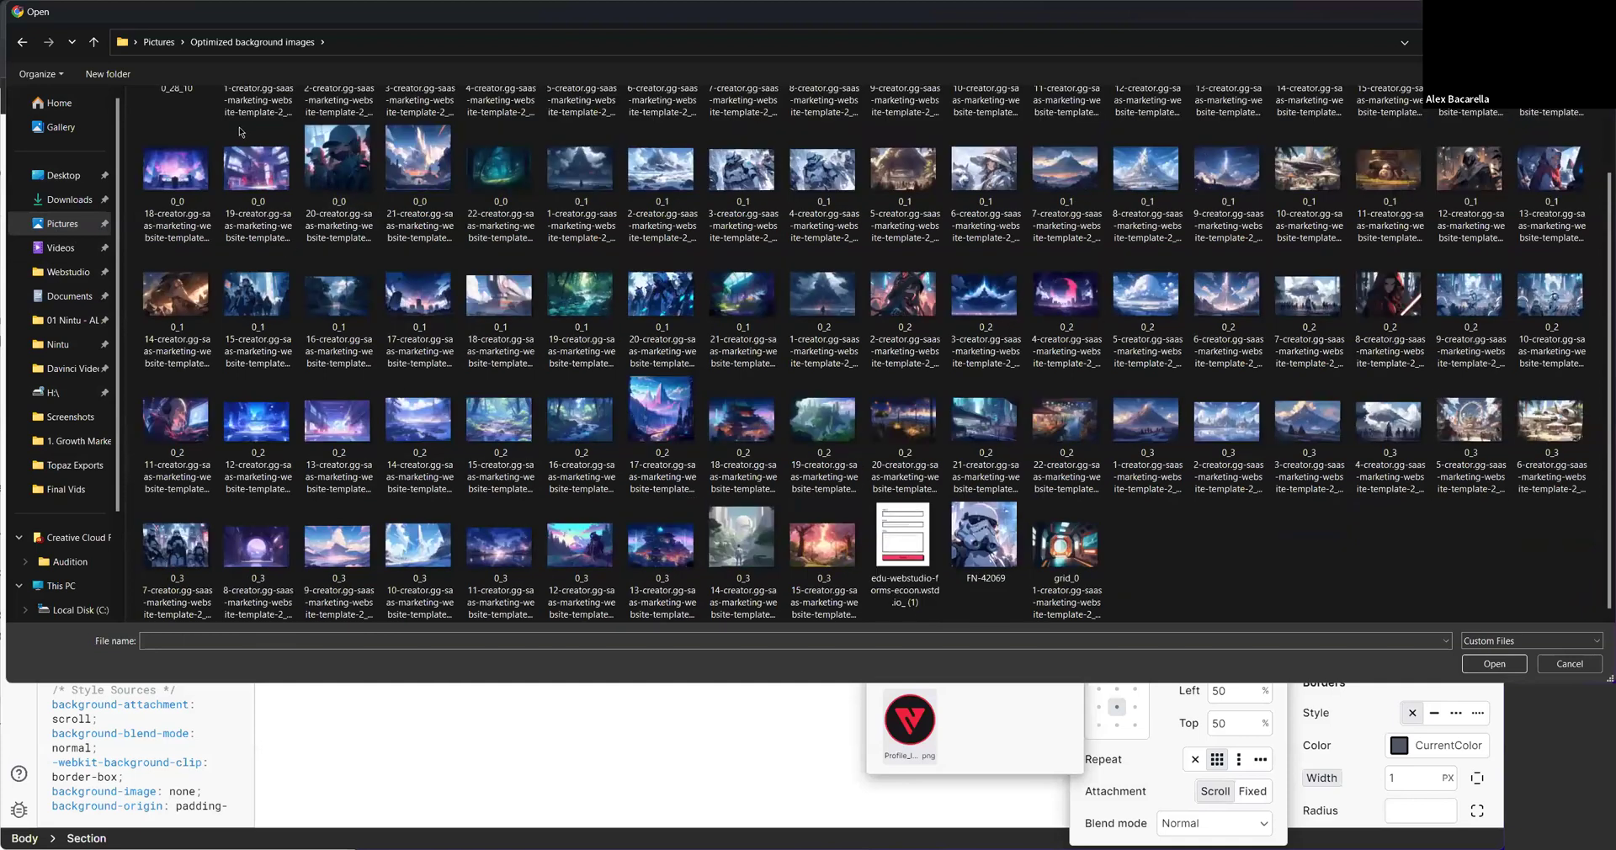
pyautogui.scroll(2, 333, 154)
pyautogui.click(335, 138)
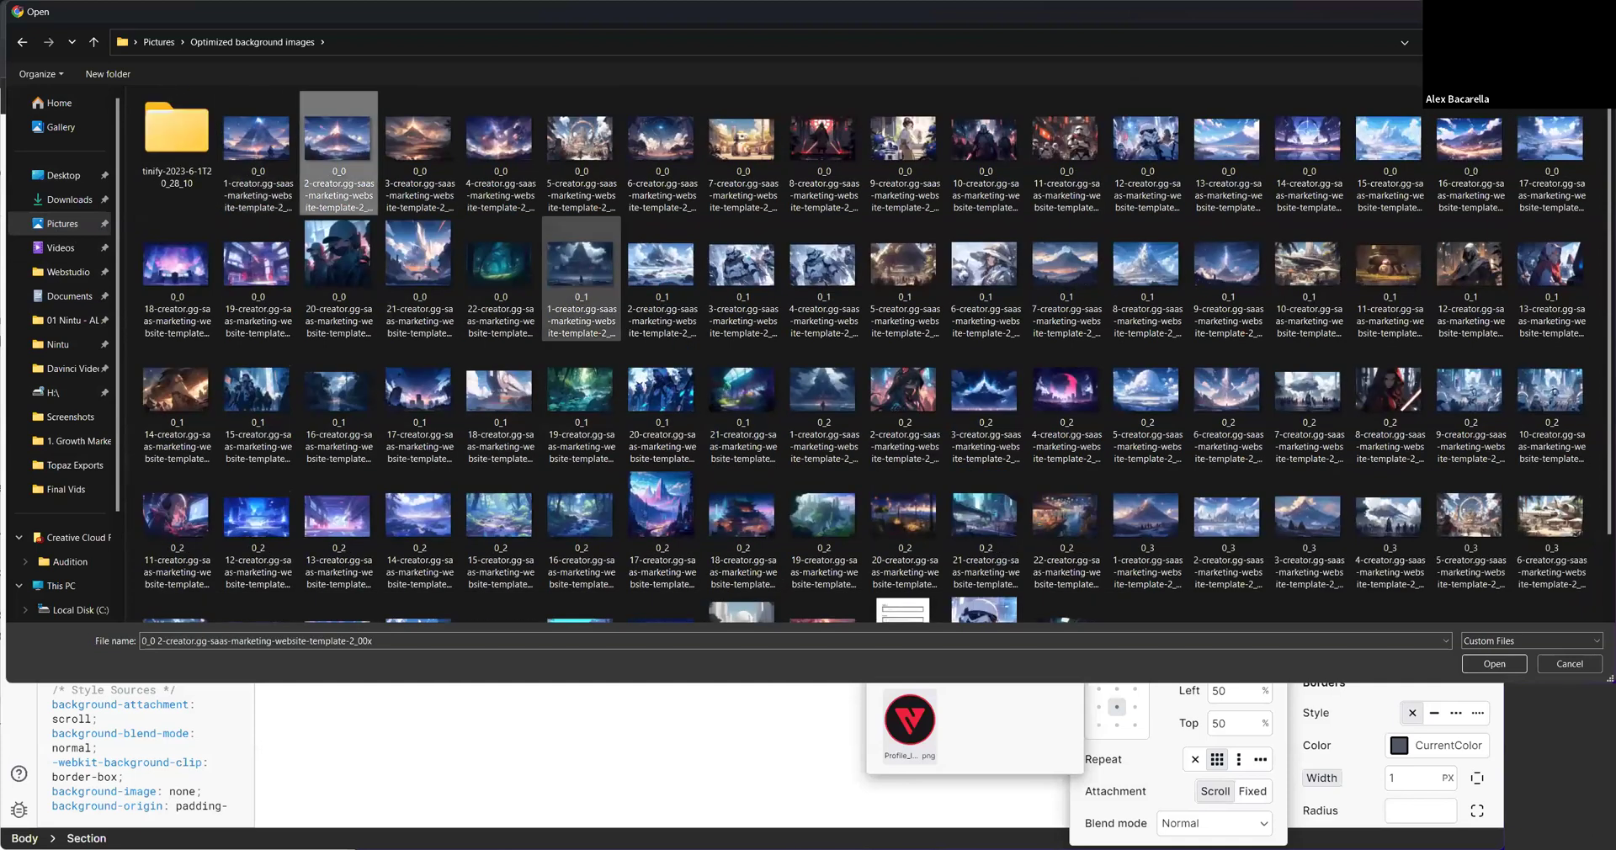
pyautogui.click(1495, 663)
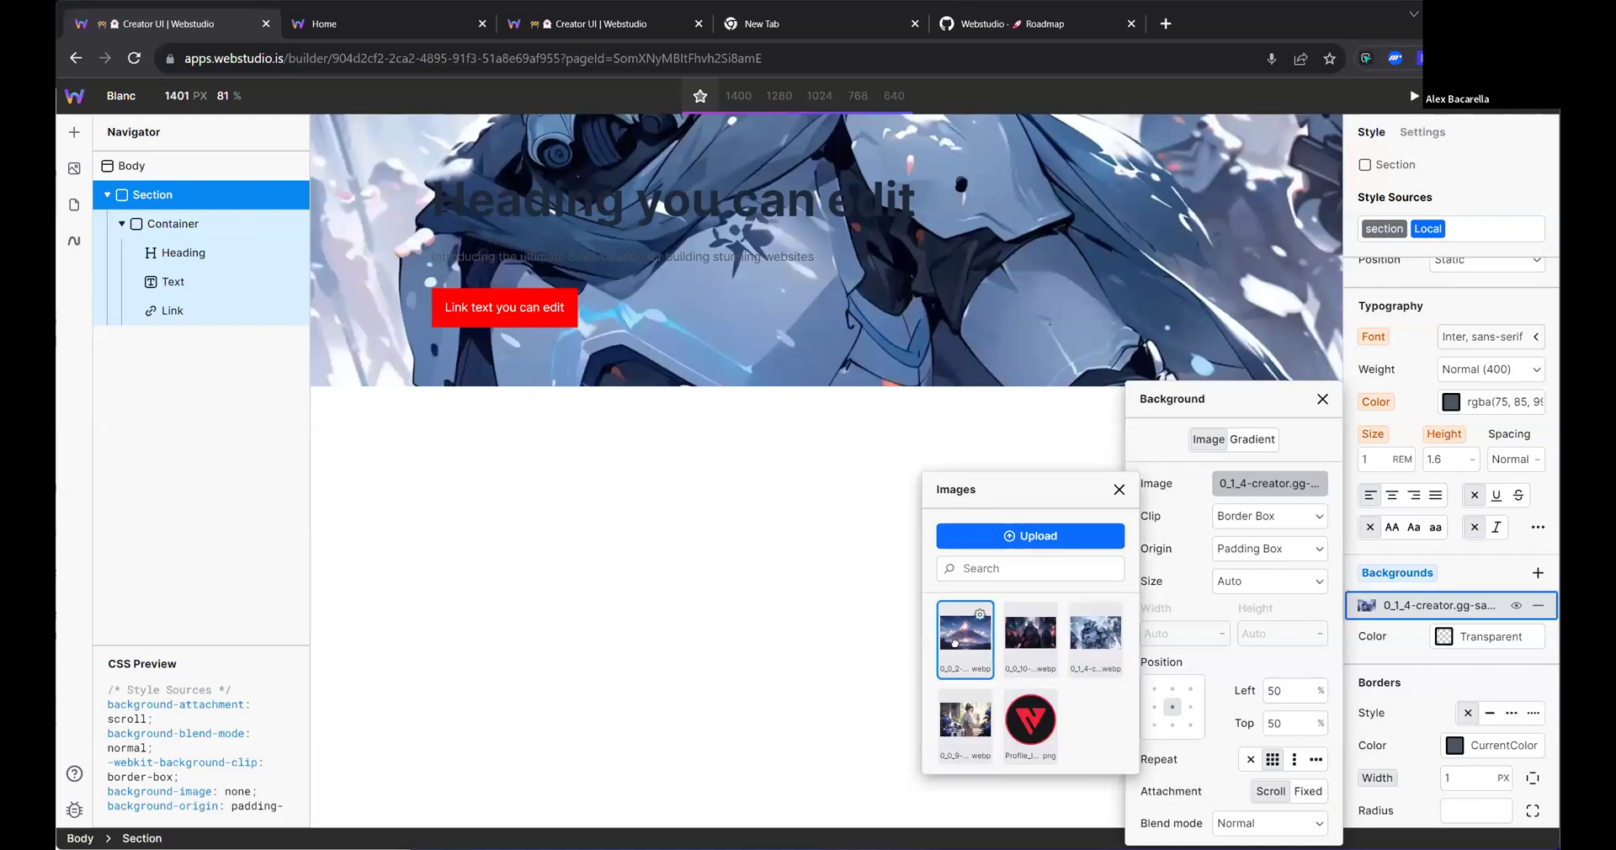
# Apply the 0_0_2 mountain image as the Section's background layer
pyautogui.click(954, 642)
pyautogui.click(388, 225)
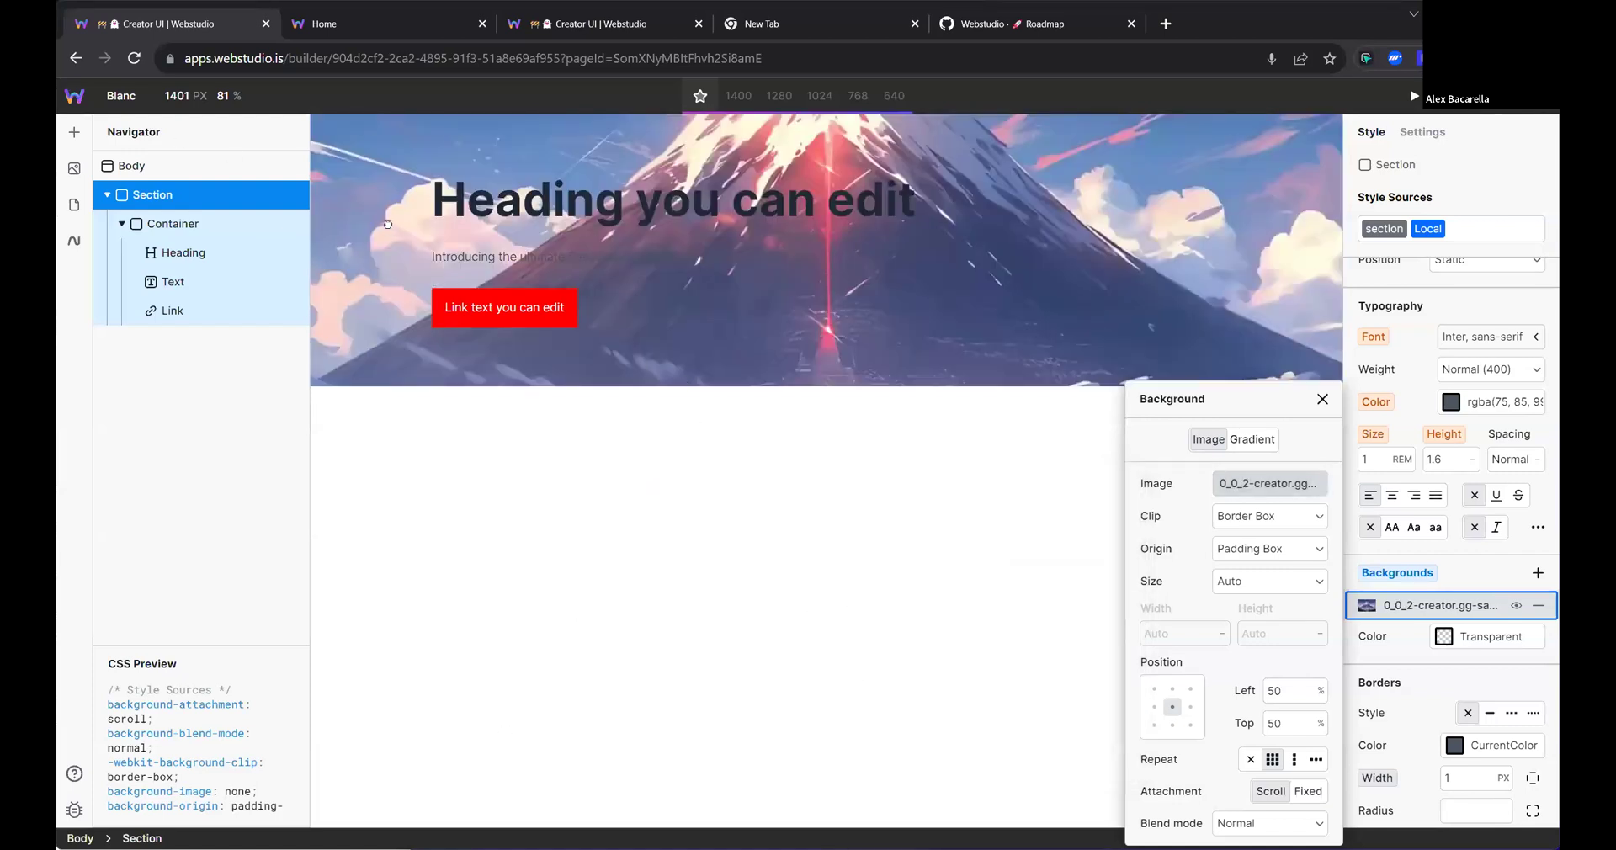
pyautogui.click(1547, 574)
# Add an empty background layer, delete it again, and select the Container
pyautogui.click(1538, 573)
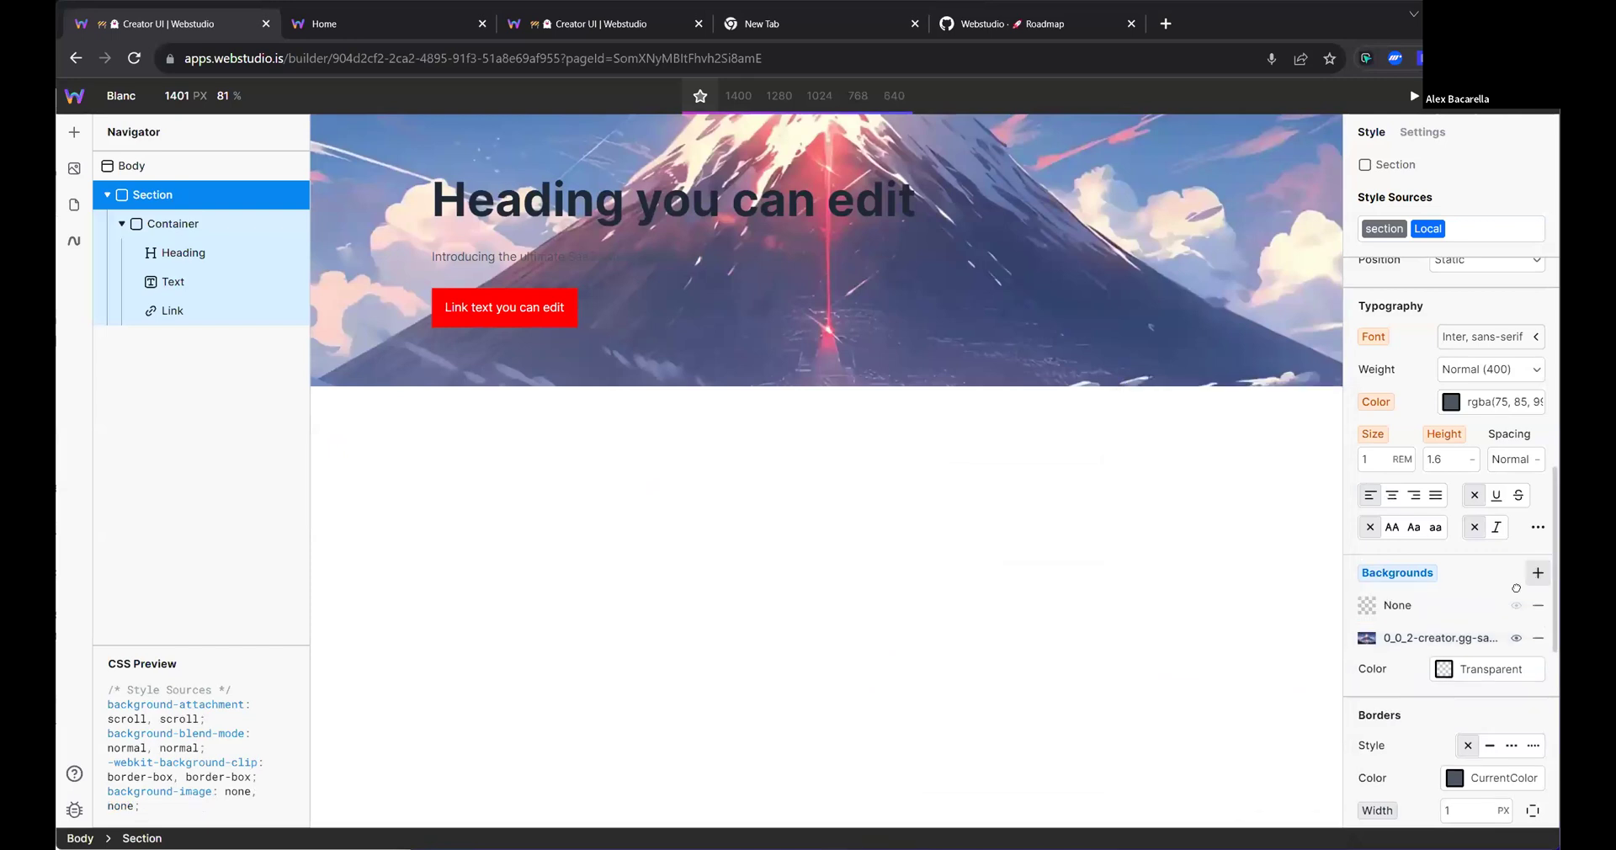
pyautogui.click(1380, 604)
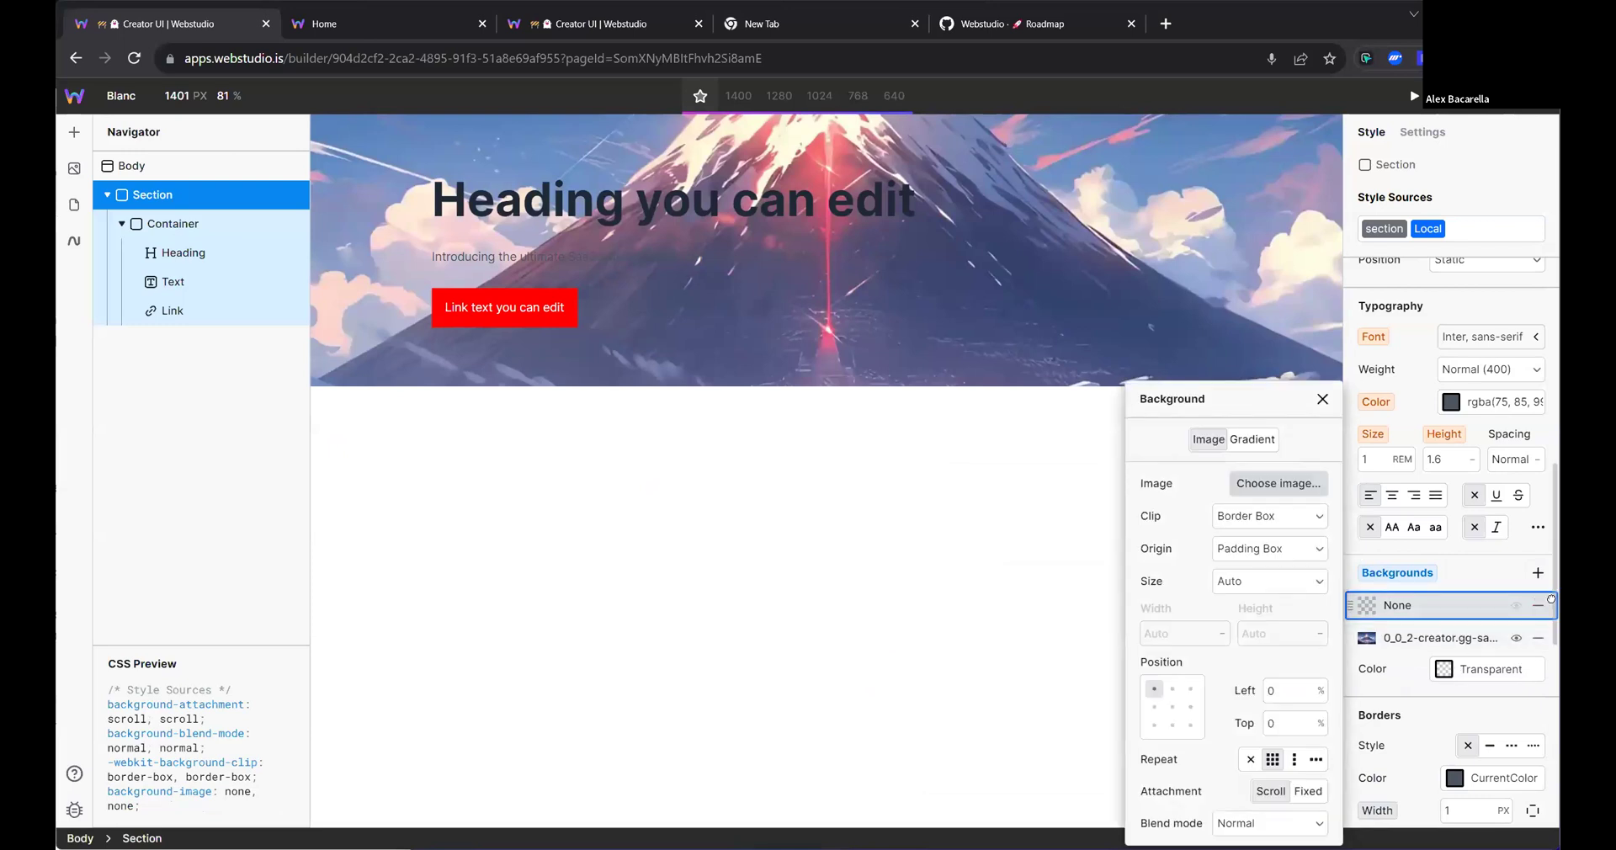
pyautogui.click(1539, 605)
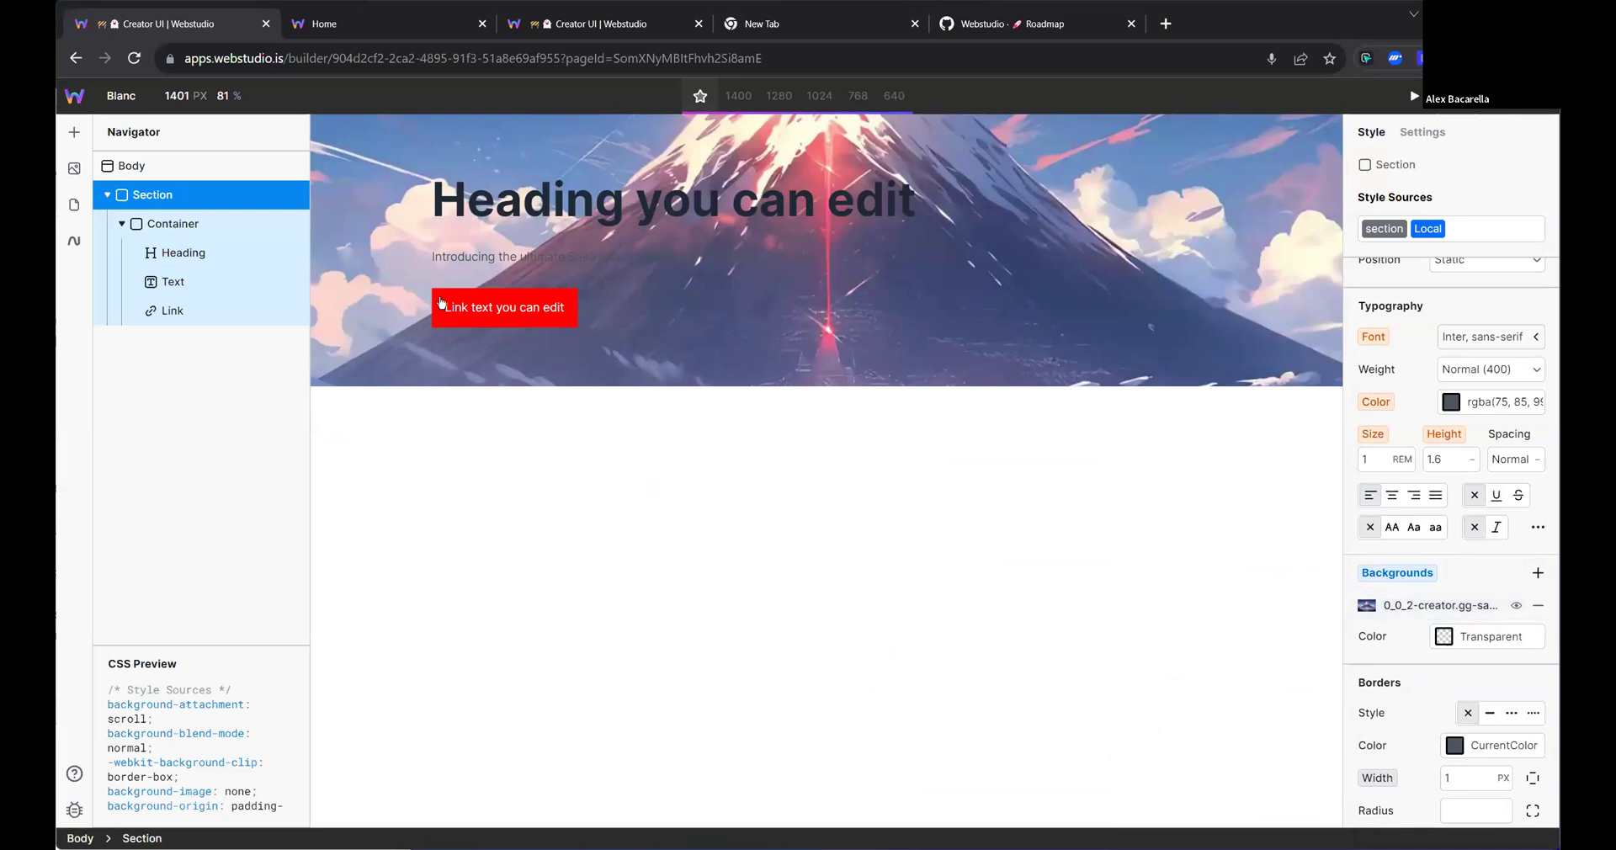
pyautogui.click(195, 224)
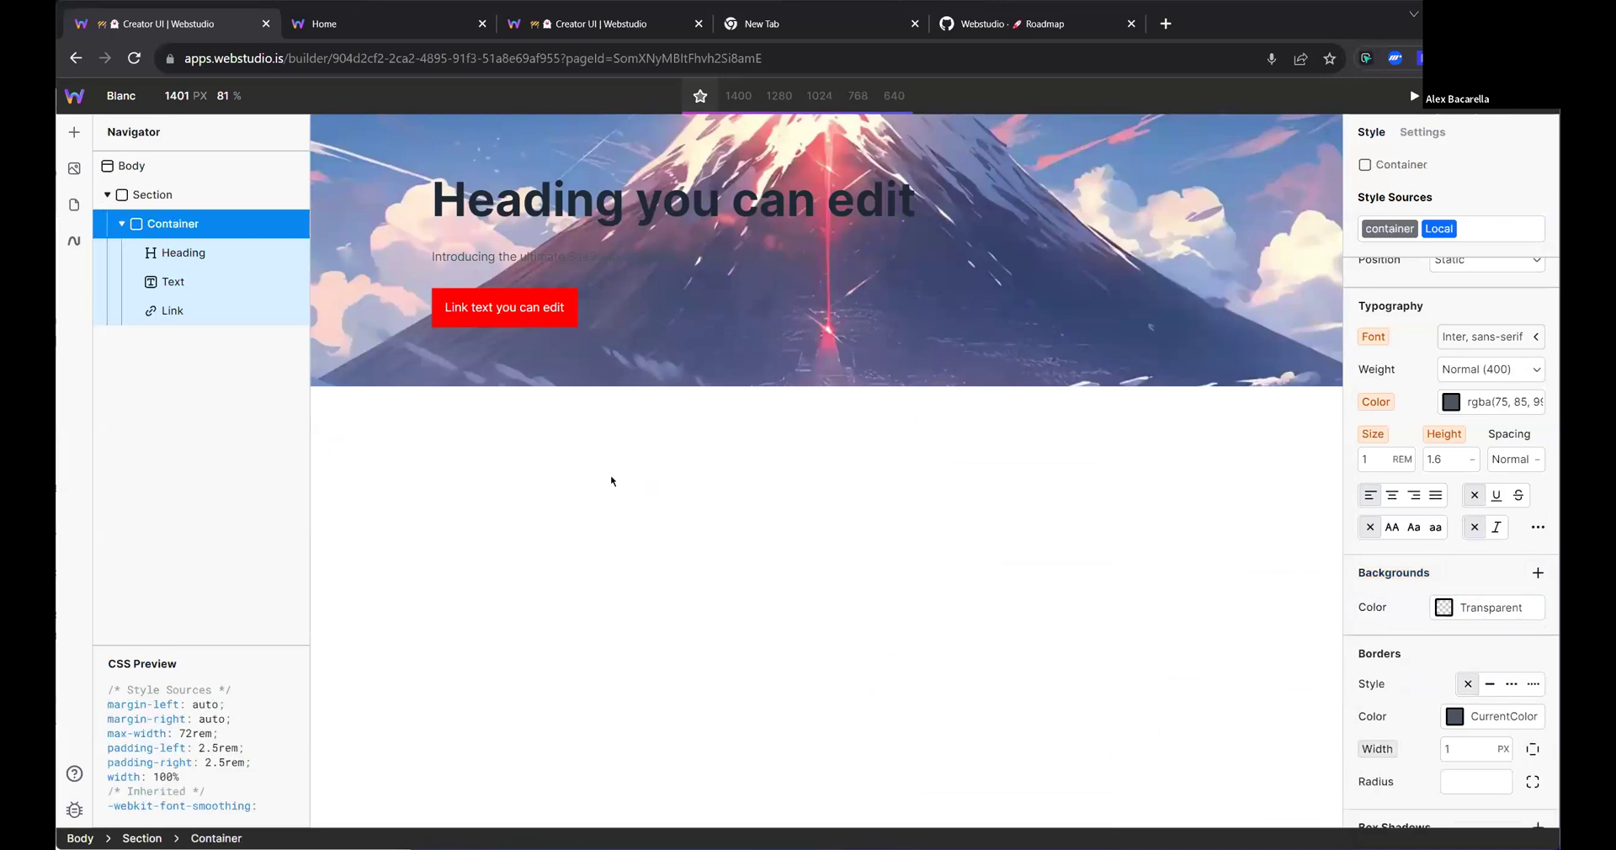
# Drag the Container's margin in the Space box until top and bottom read 129px
pyautogui.scroll(8, 1430, 253)
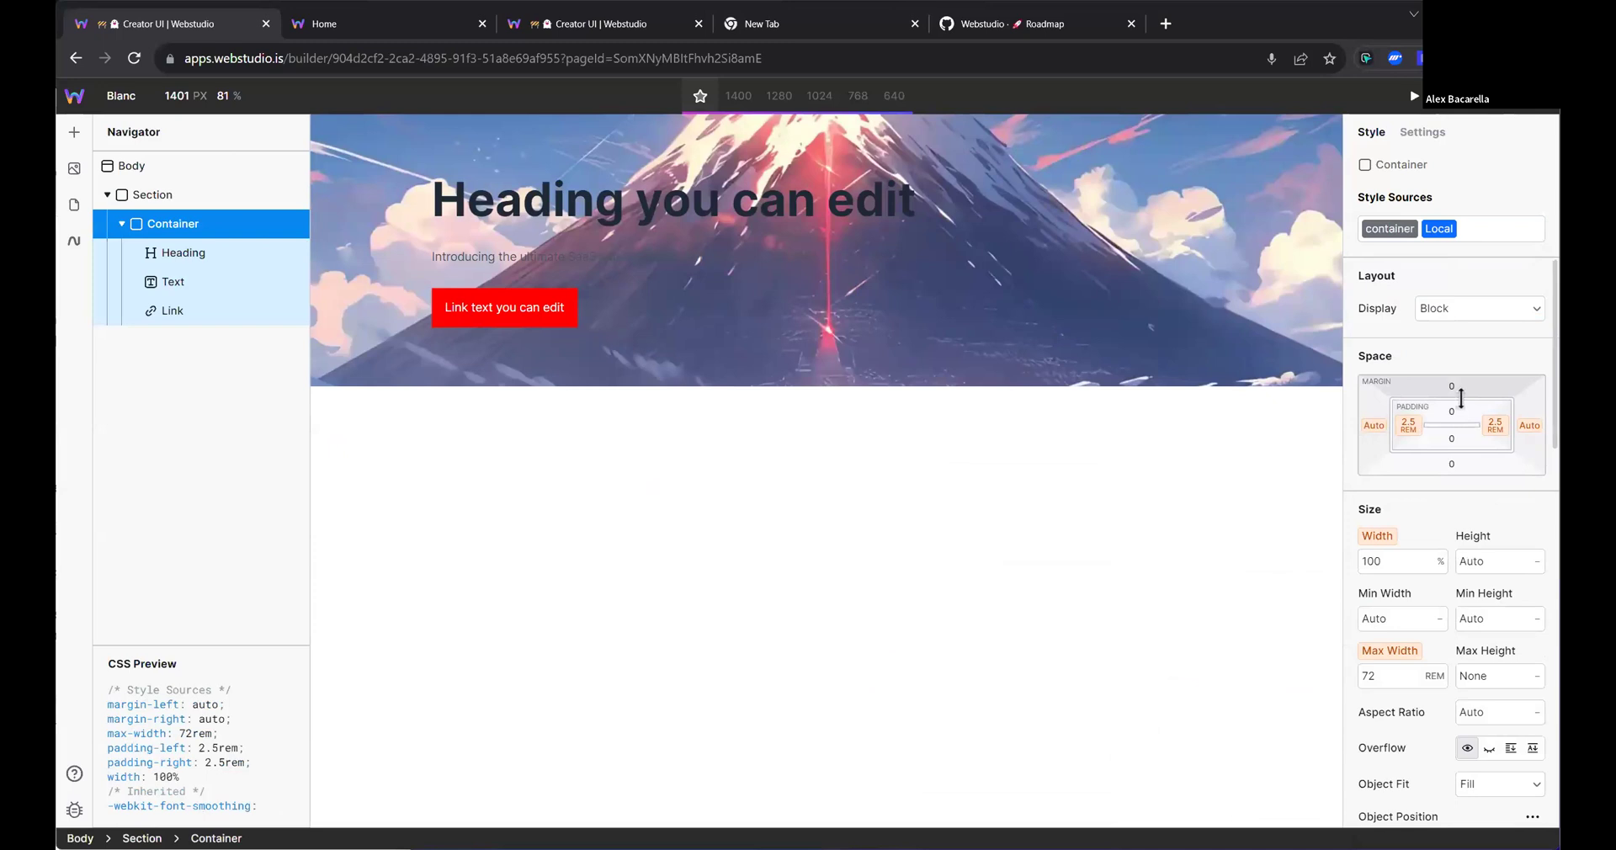
pyautogui.moveTo(1461, 398); pyautogui.dragTo(1461, 391)
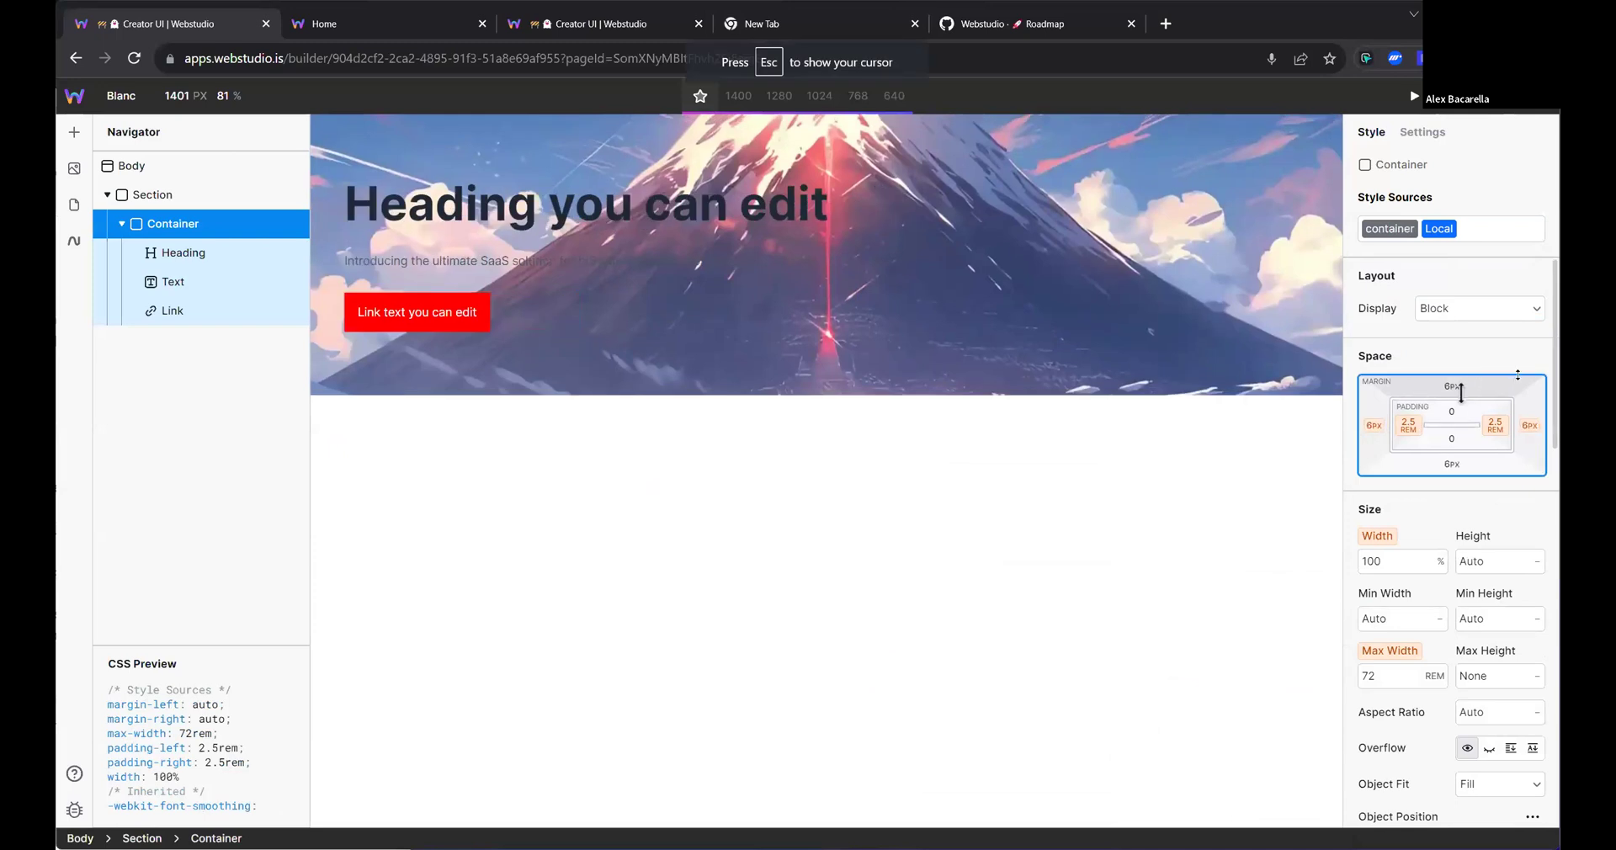
pyautogui.press('Escape')
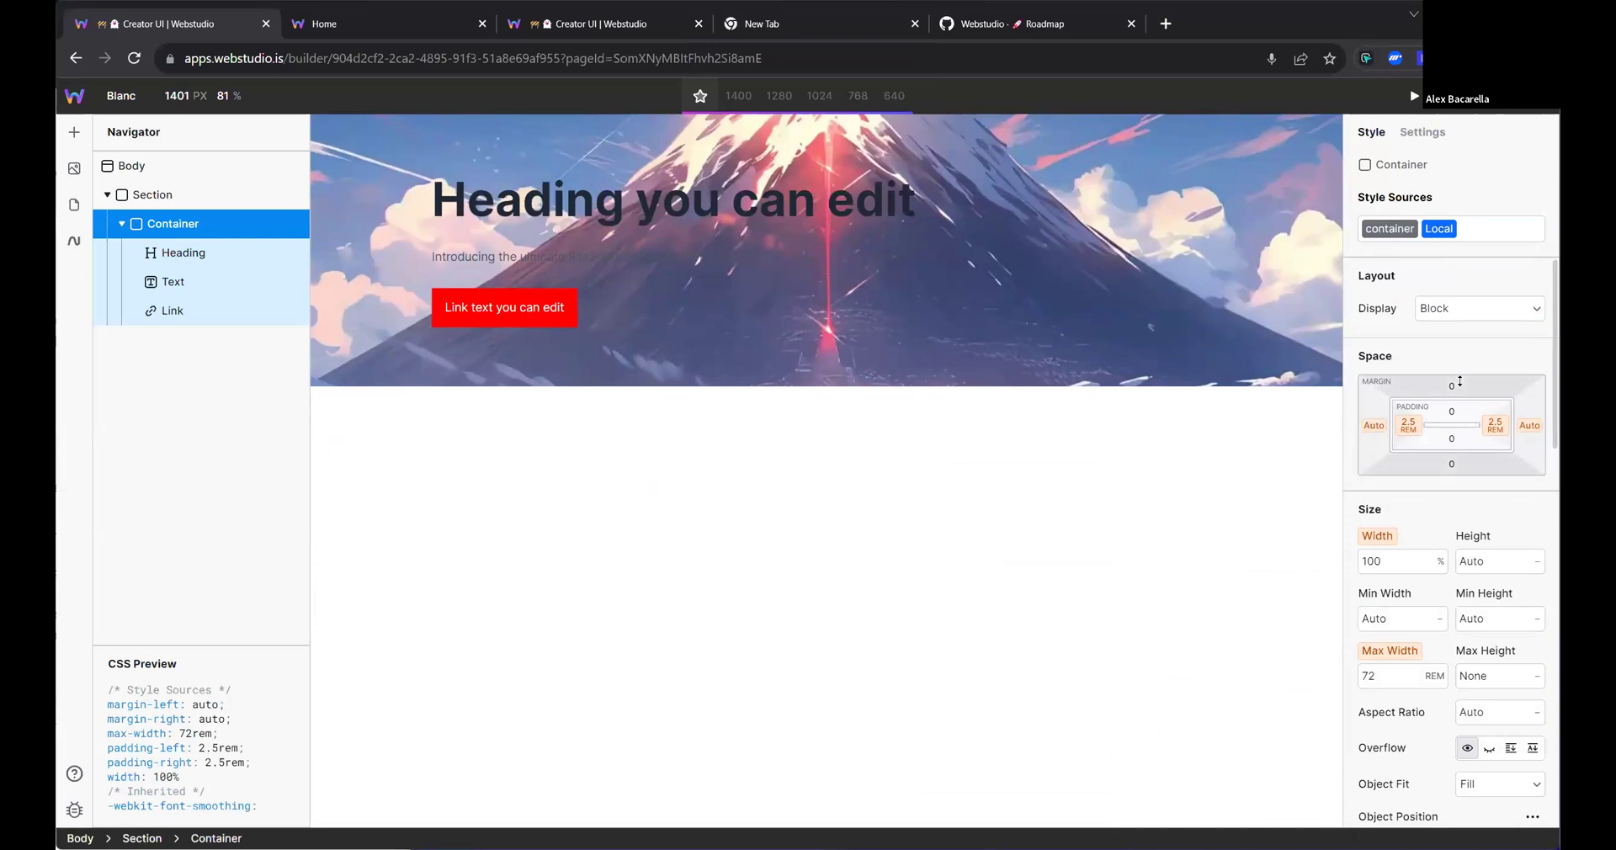
pyautogui.moveTo(1460, 381); pyautogui.dragTo(1469, 266)
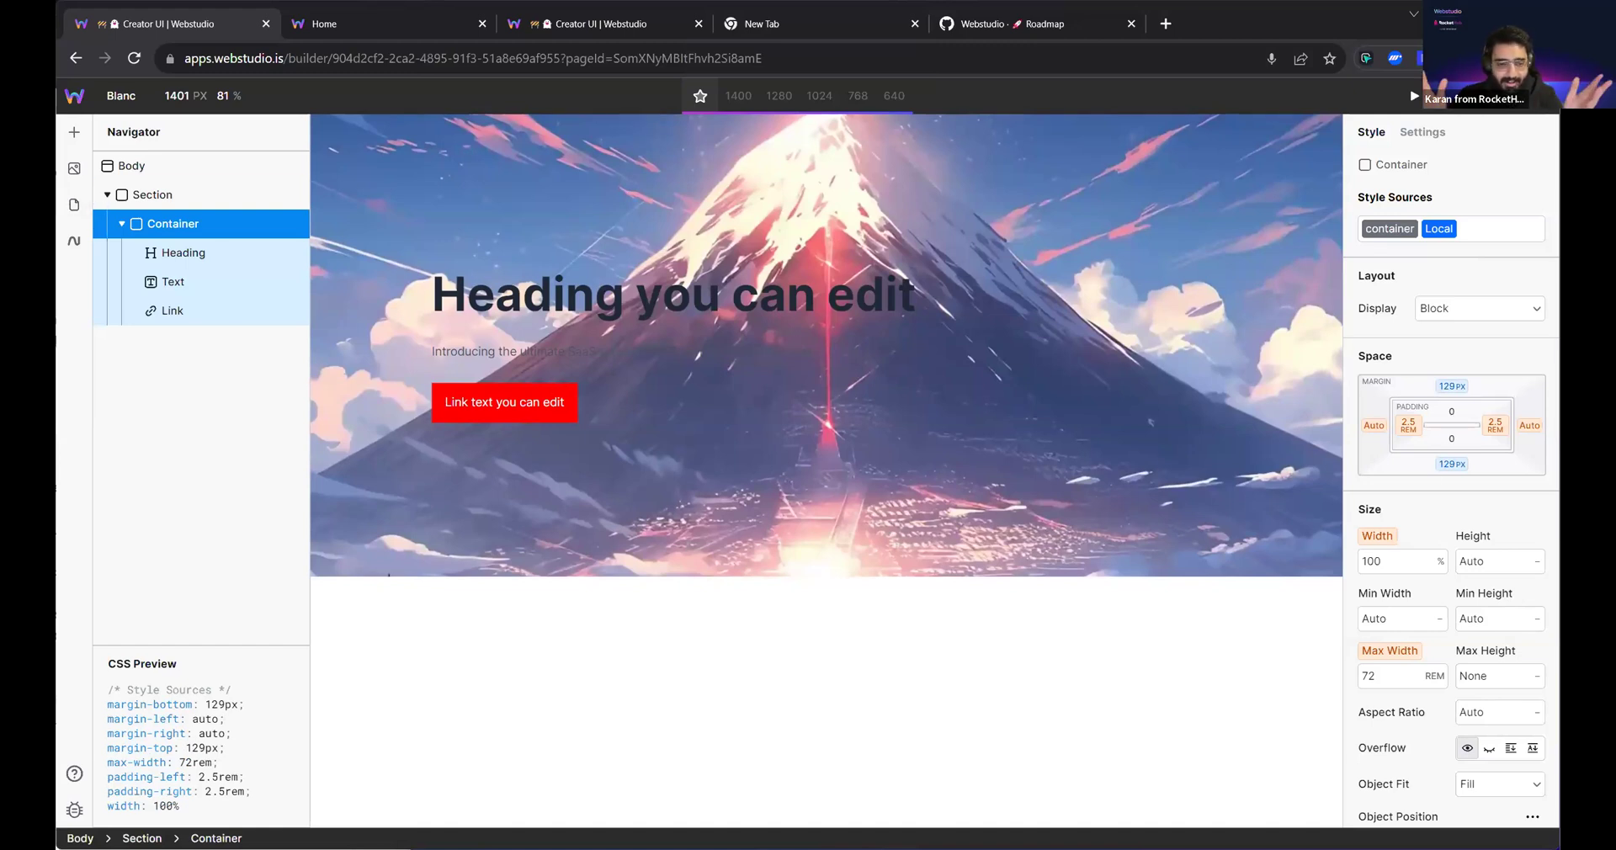
pyautogui.scroll(-5, 1490, 639)
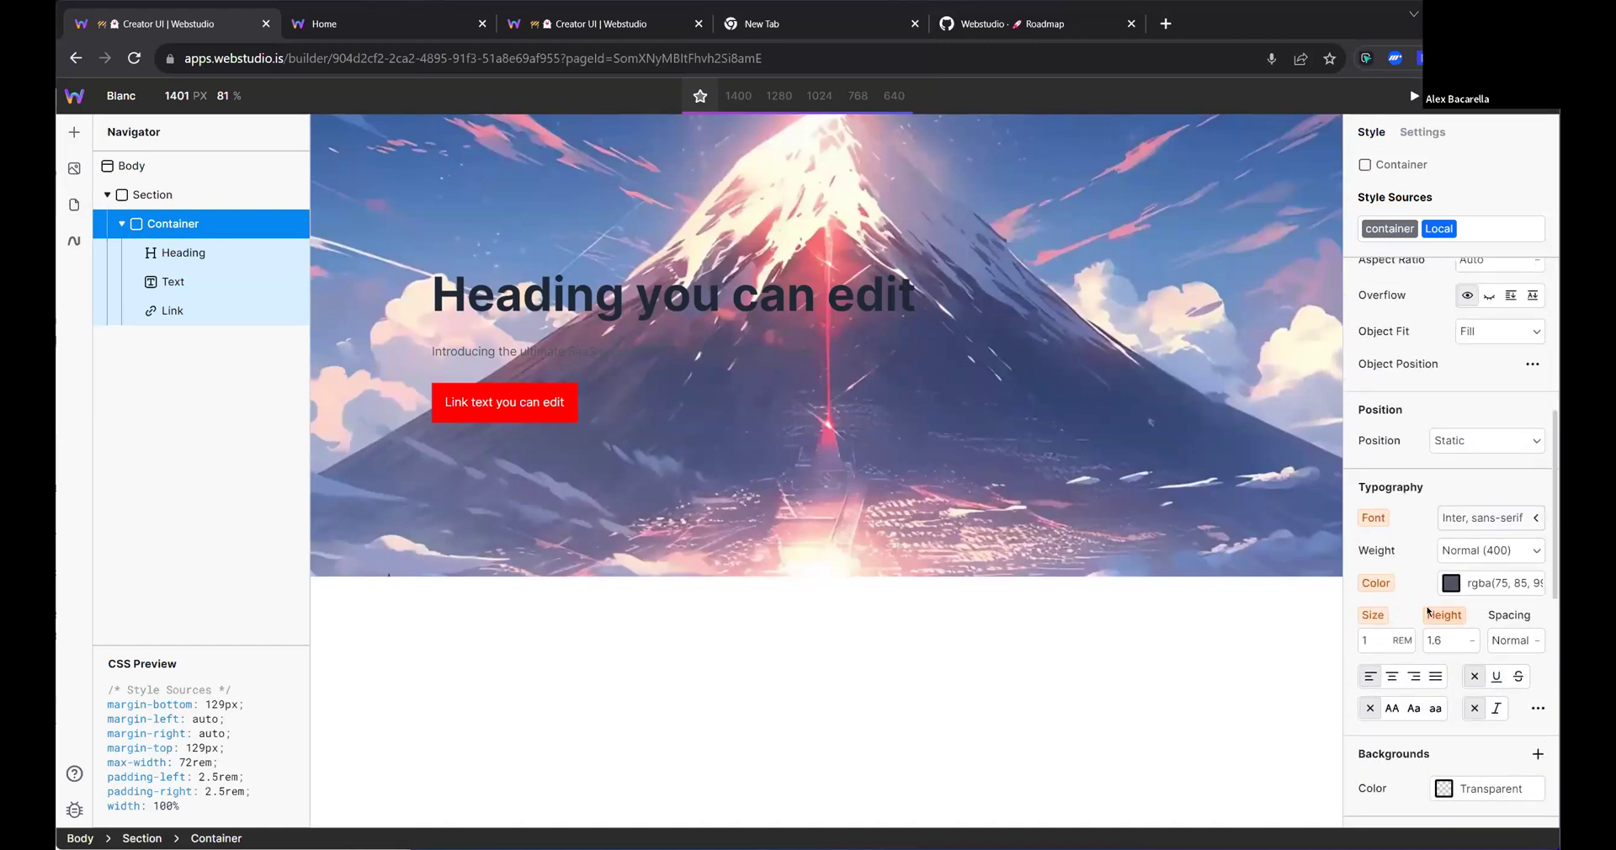
pyautogui.scroll(4, 1408, 634)
pyautogui.scroll(-2, 1409, 633)
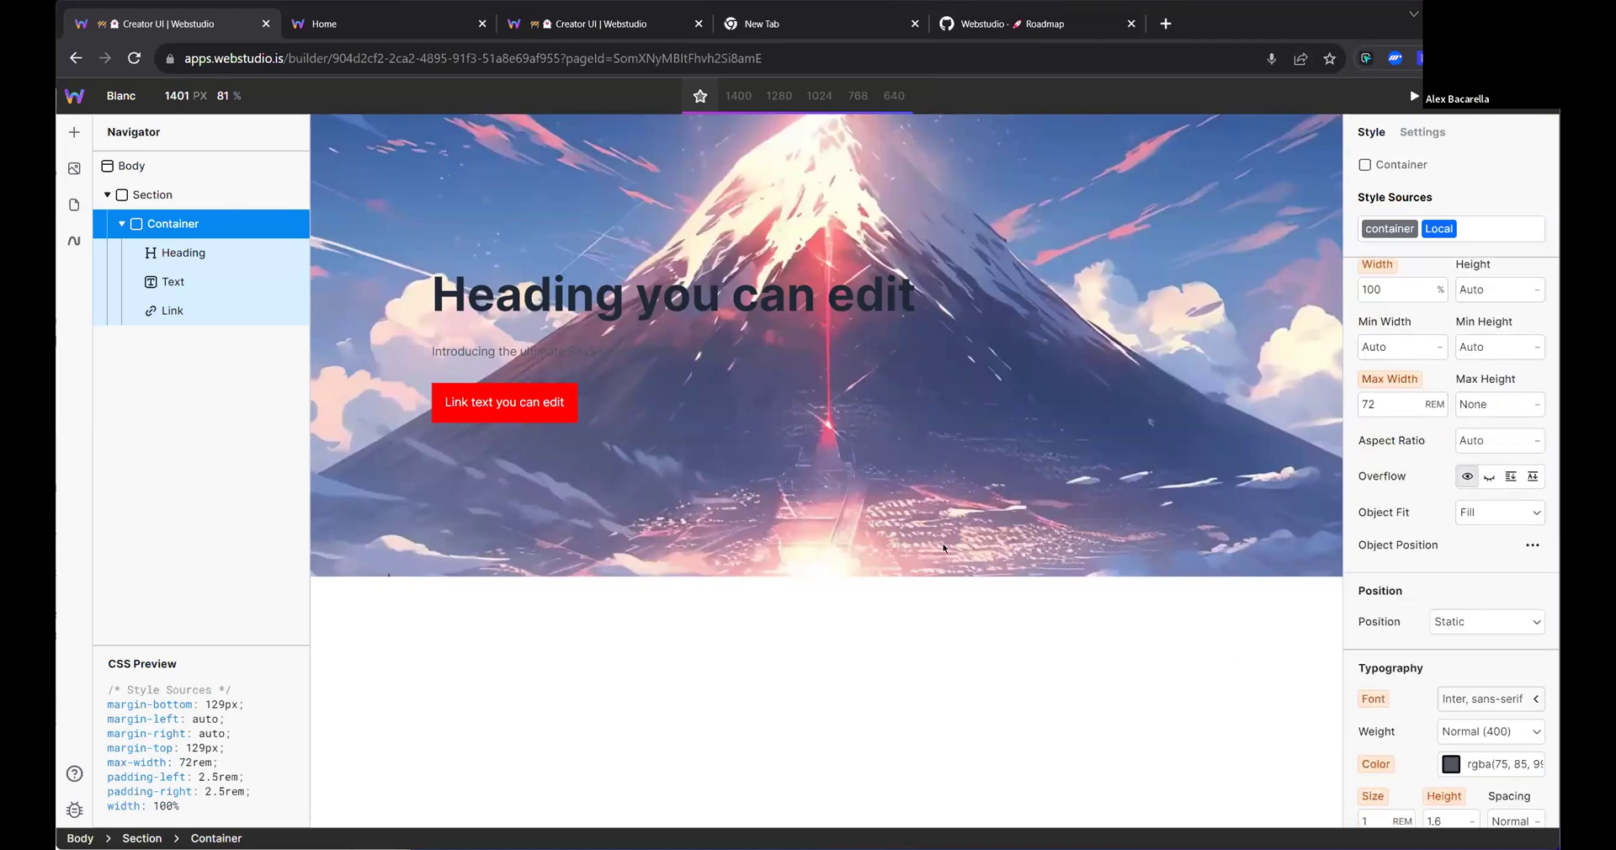
pyautogui.click(447, 225)
pyautogui.click(223, 224)
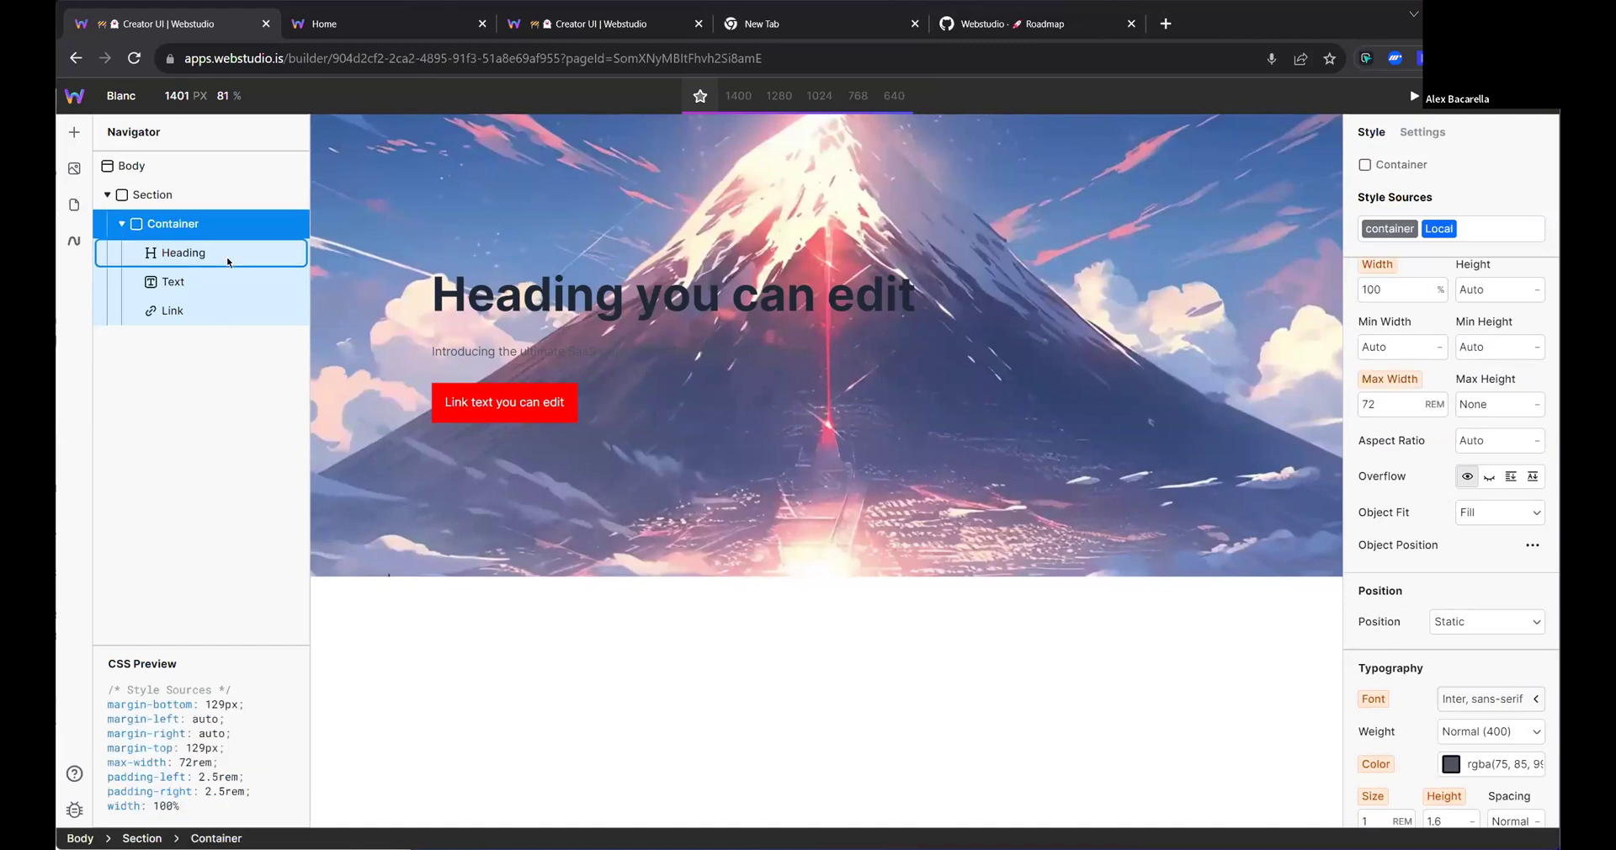
# Switch to the Trial Build page and select its hero Section and Container
pyautogui.click(74, 204)
pyautogui.click(190, 337)
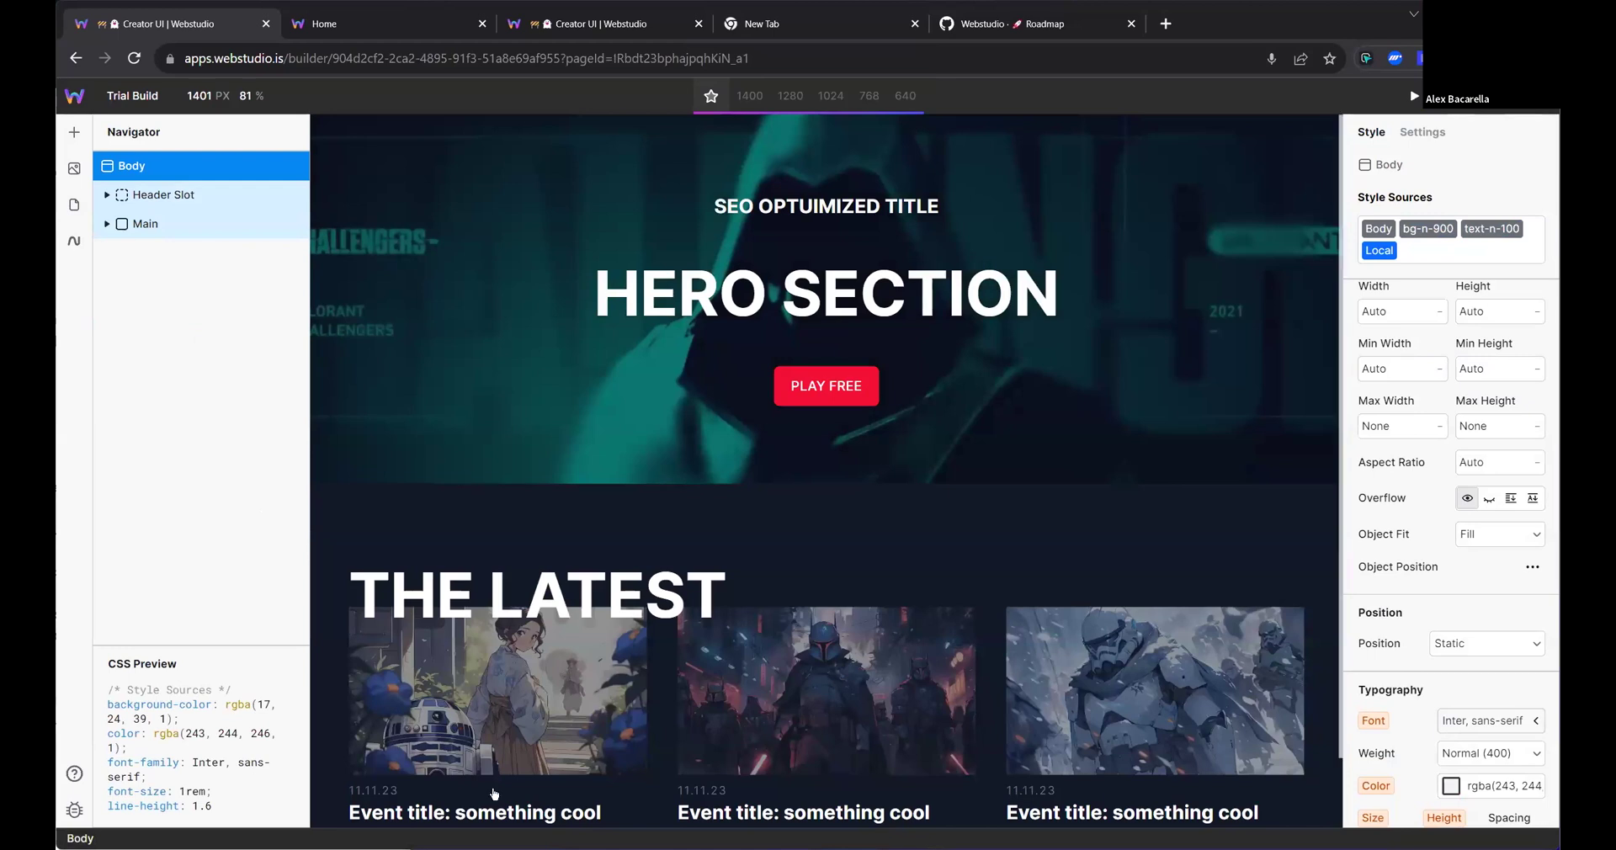
pyautogui.click(706, 219)
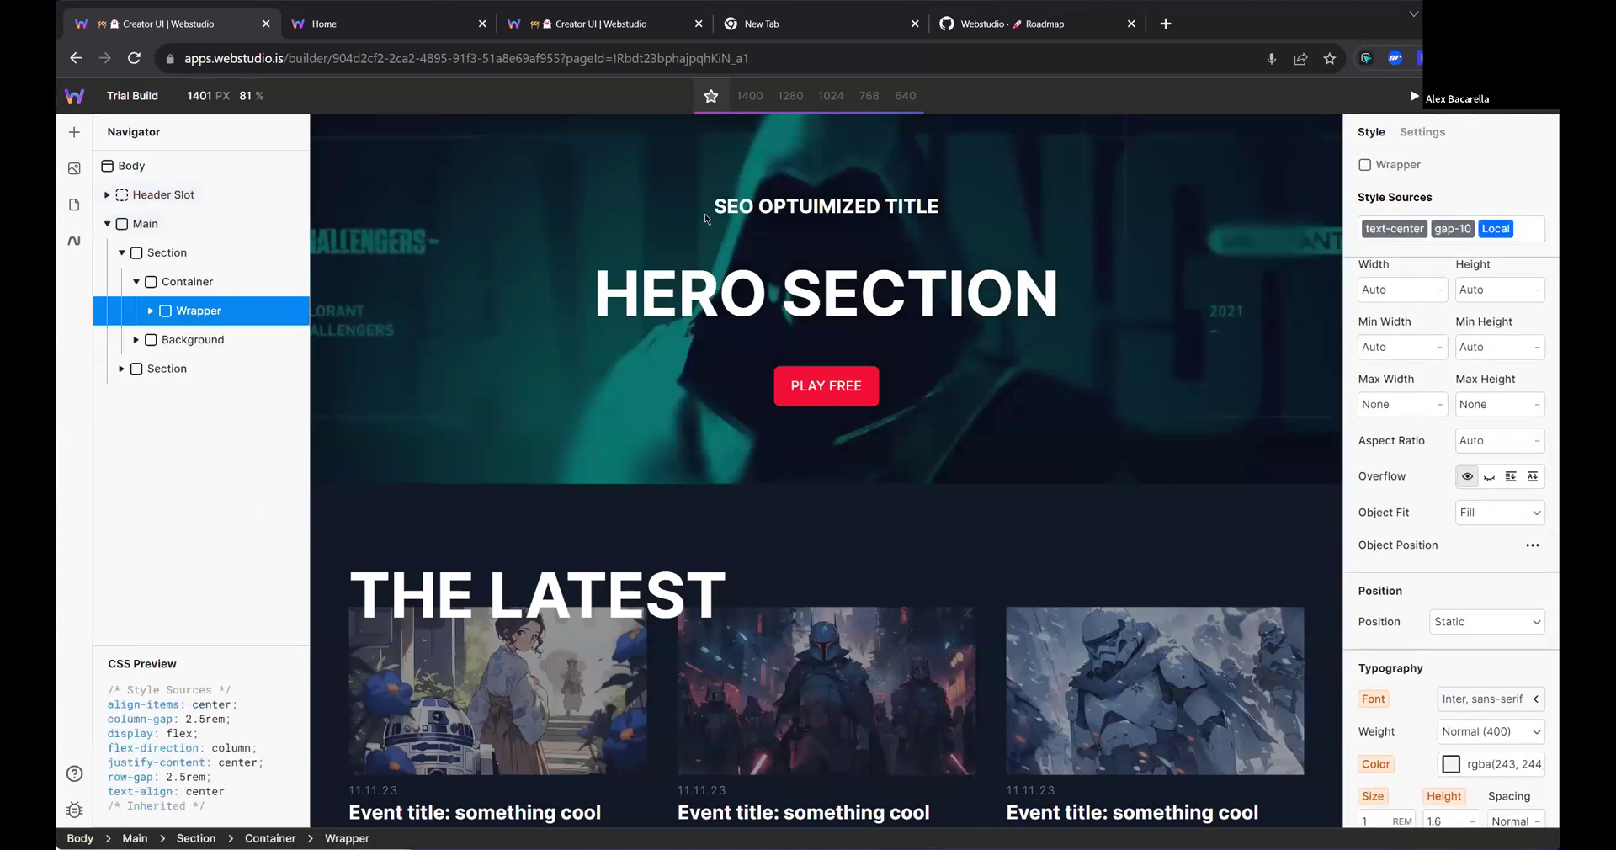
pyautogui.click(166, 252)
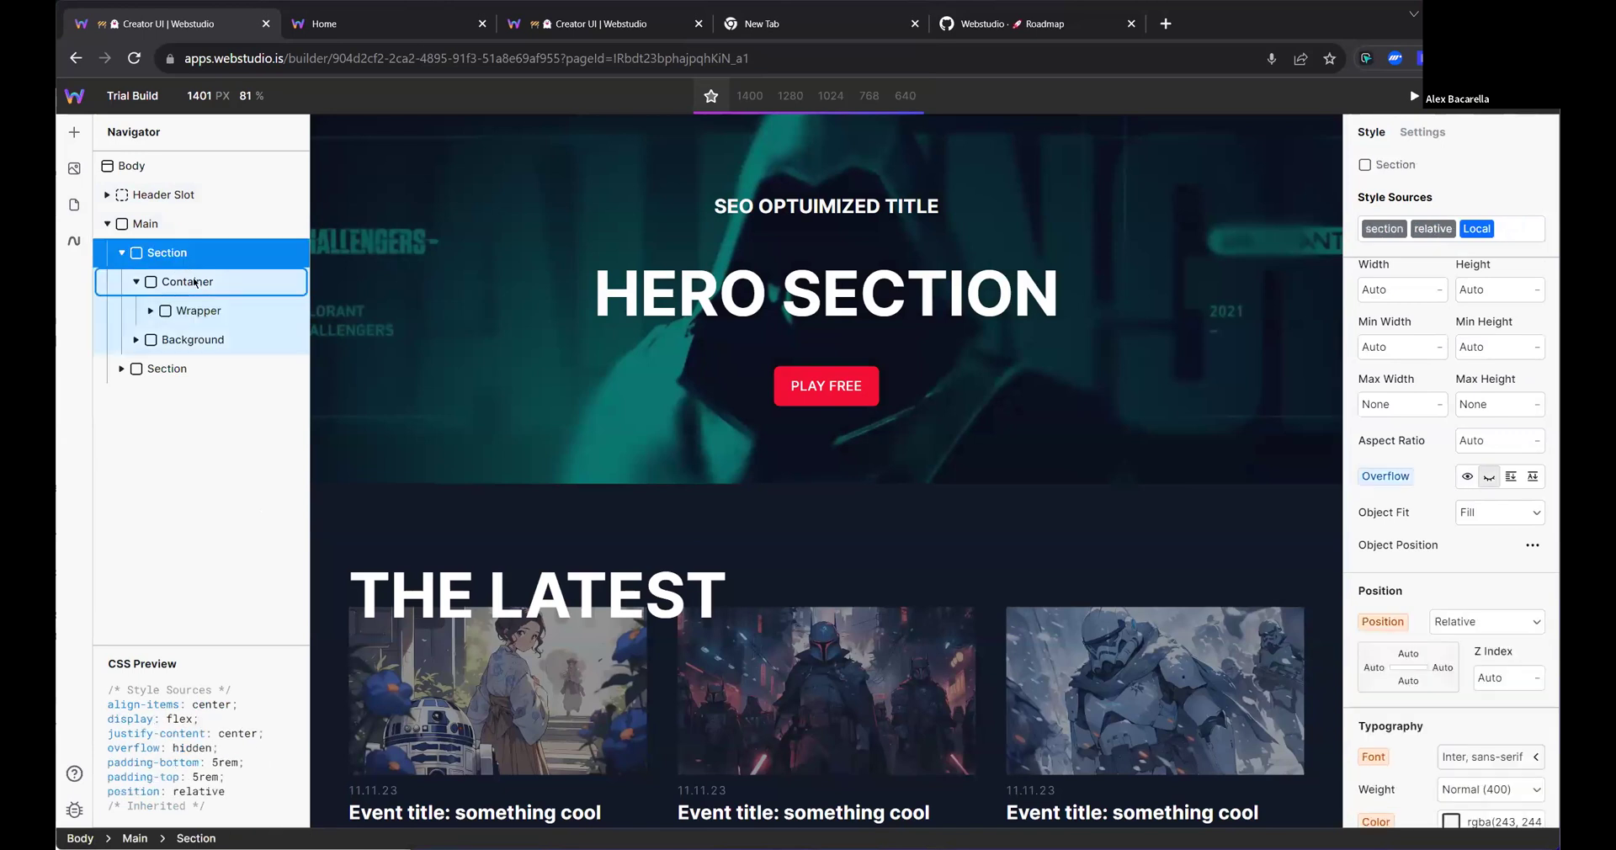
pyautogui.click(164, 284)
# Inspect the hero's Heading and Vimeo background video, then preview the page
pyautogui.click(151, 310)
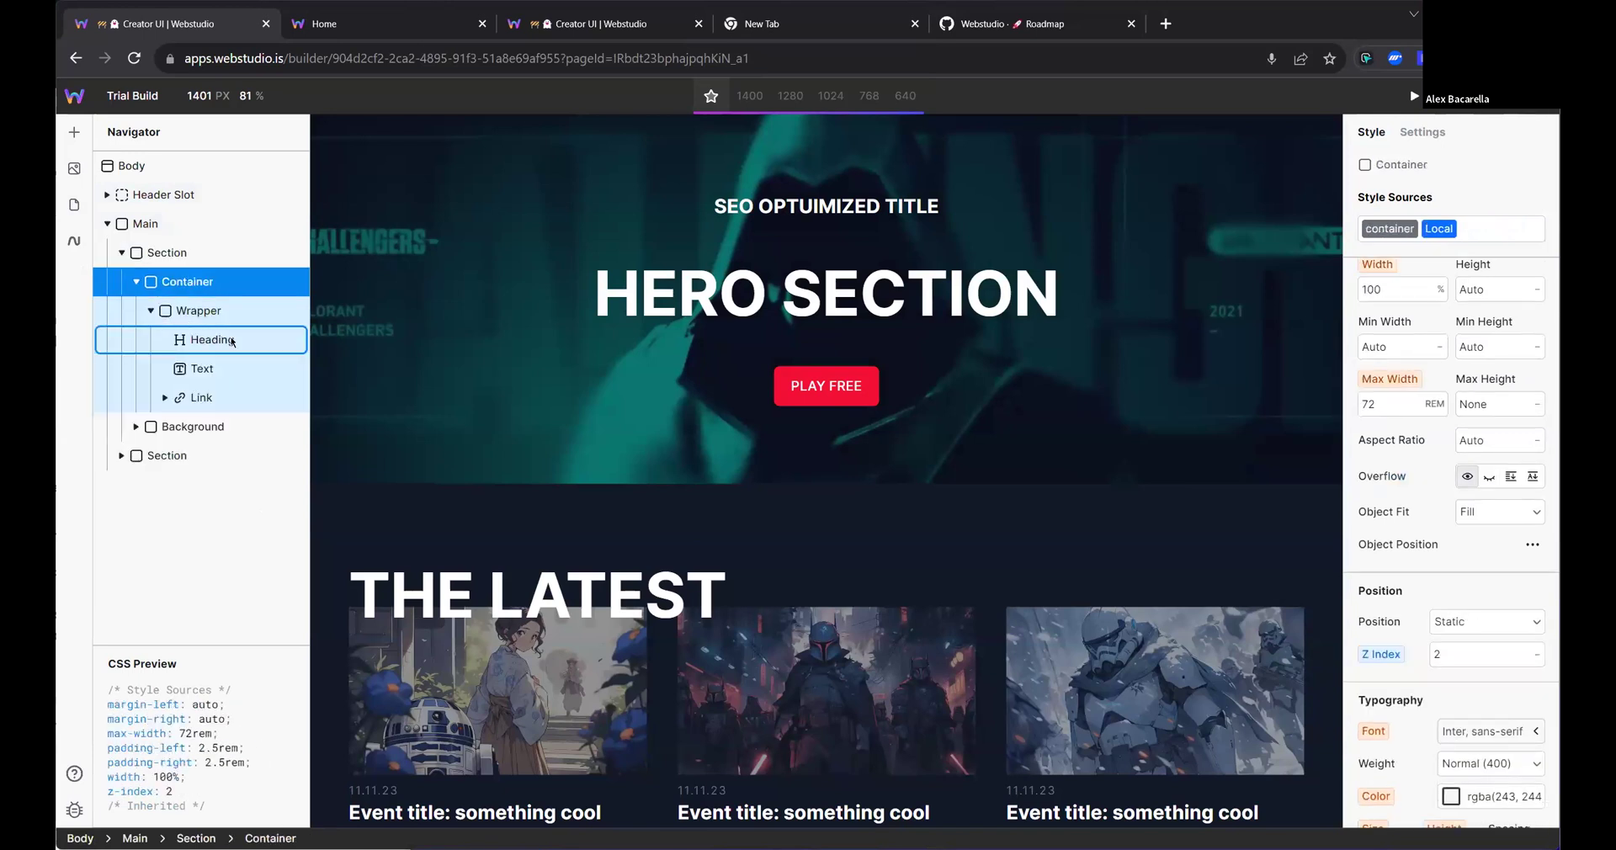
pyautogui.click(232, 341)
pyautogui.click(713, 318)
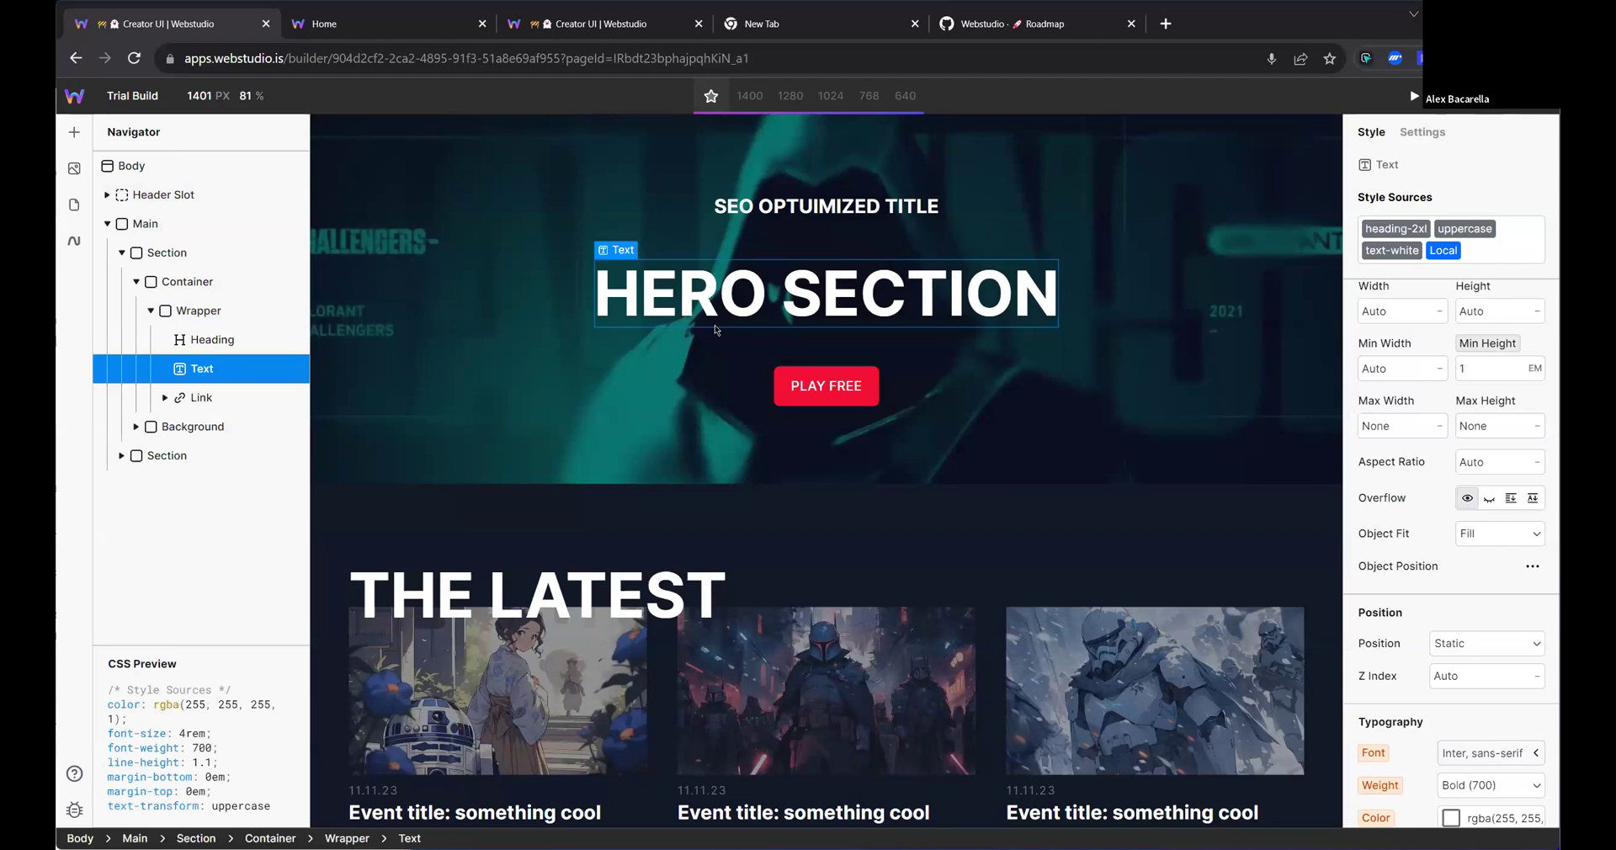
pyautogui.click(136, 428)
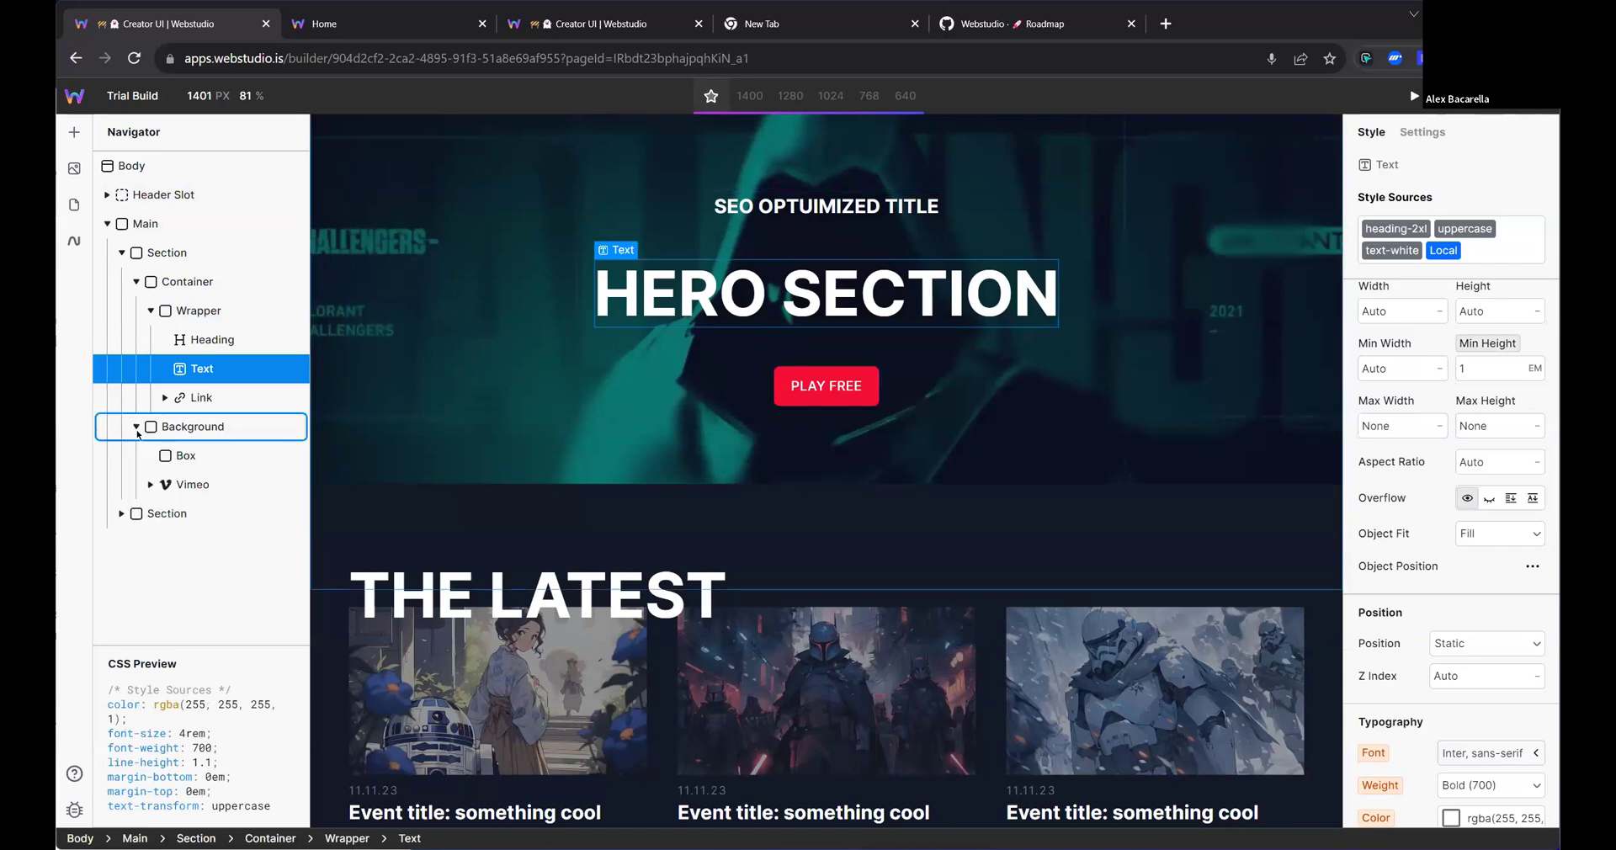
pyautogui.click(253, 486)
pyautogui.click(1414, 96)
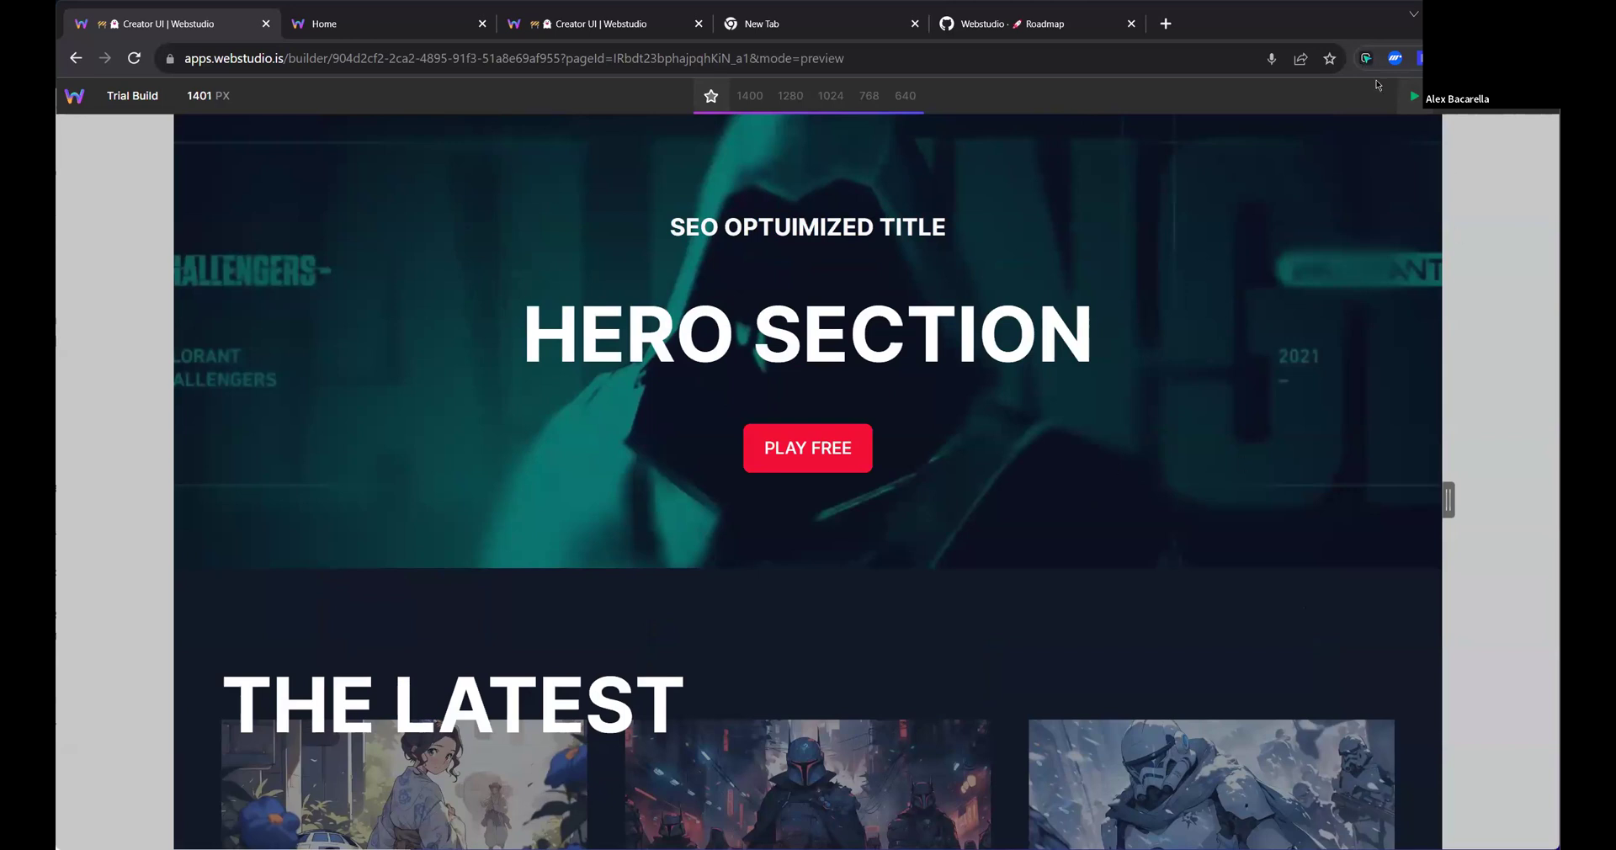
# Exit preview mode and scroll the Trial Build page in the editor
pyautogui.click(1413, 96)
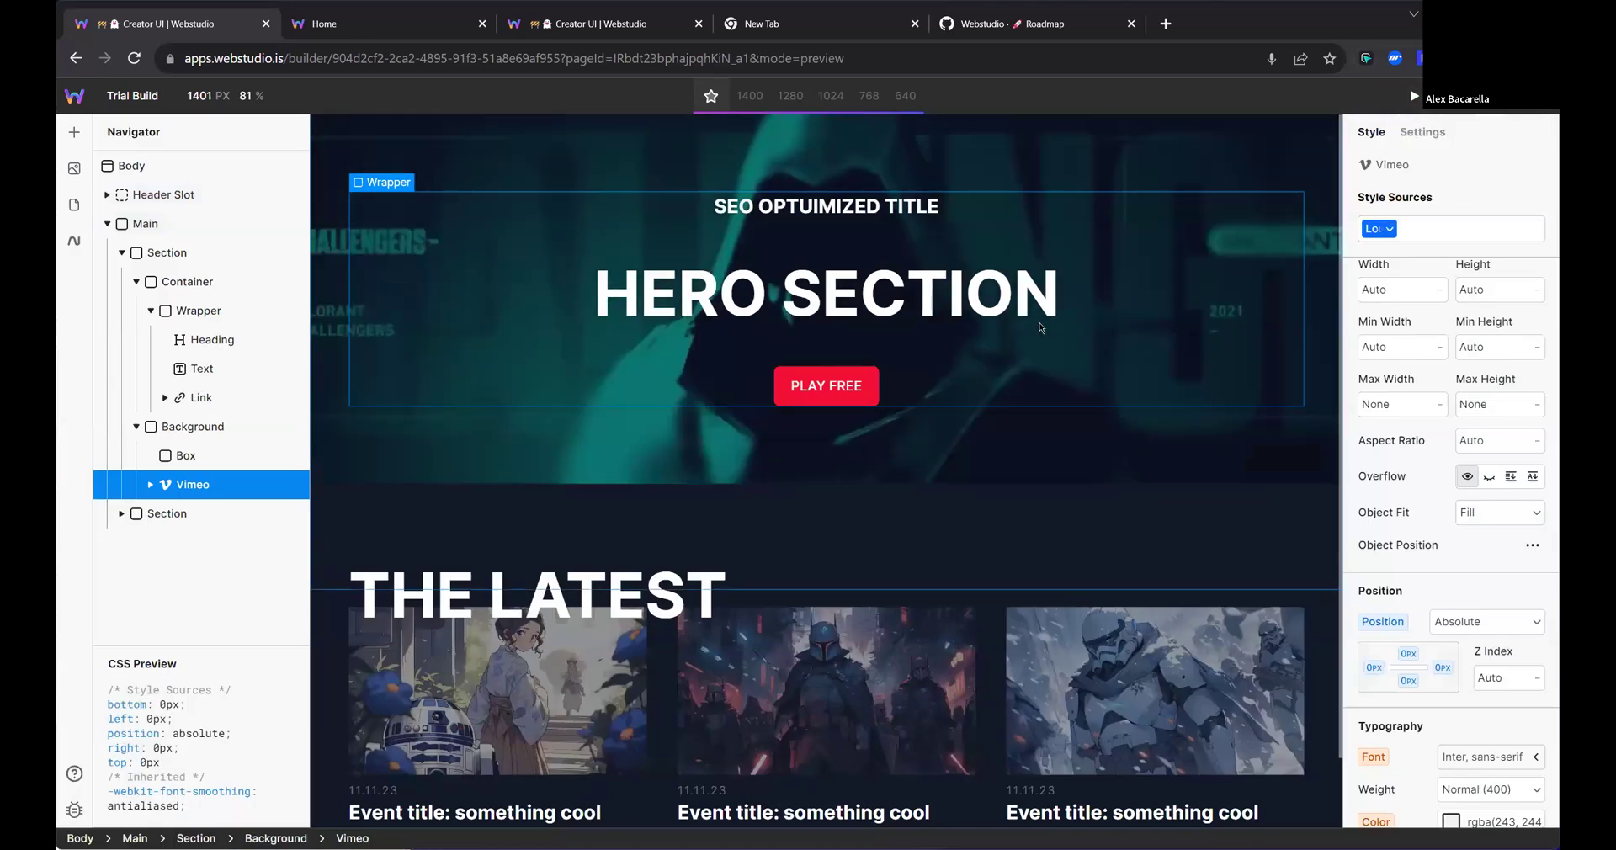
pyautogui.scroll(-1, 1265, 624)
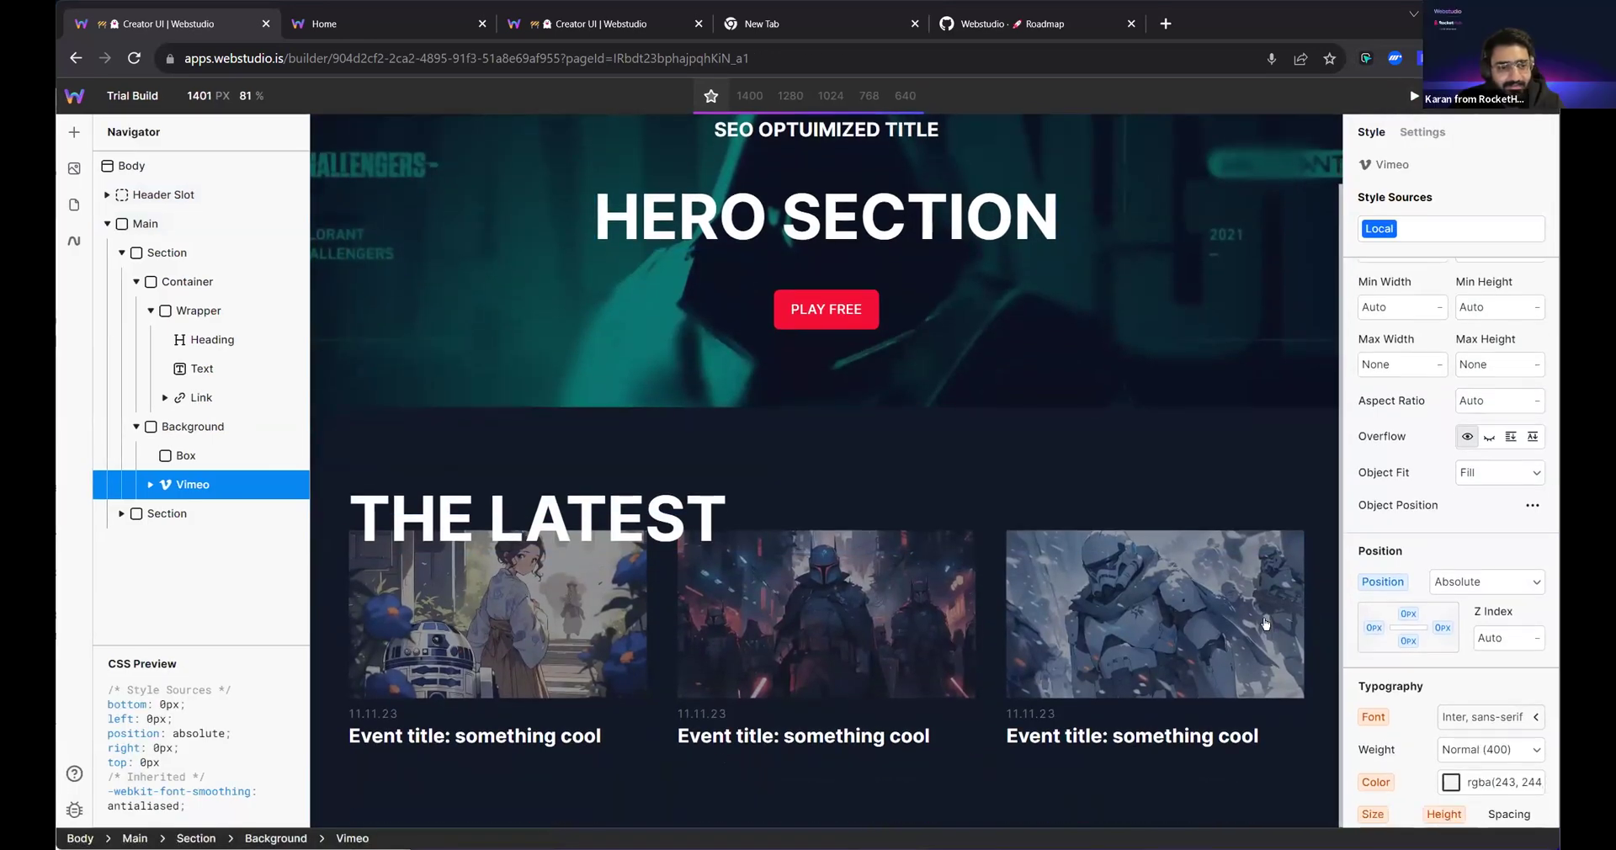
pyautogui.scroll(1, 1264, 619)
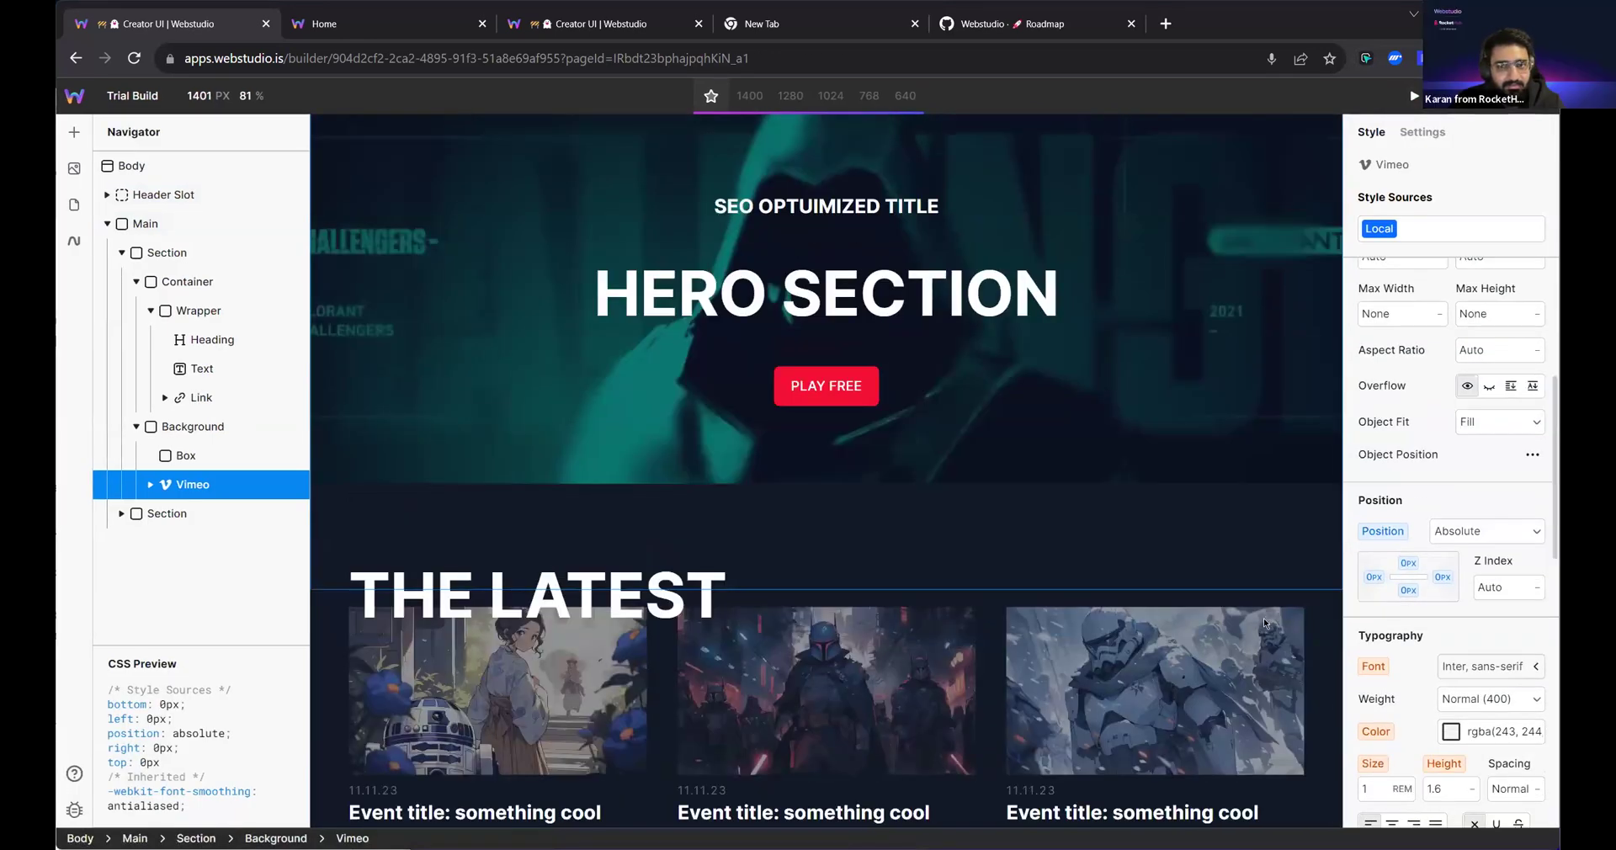
pyautogui.scroll(5, 1462, 496)
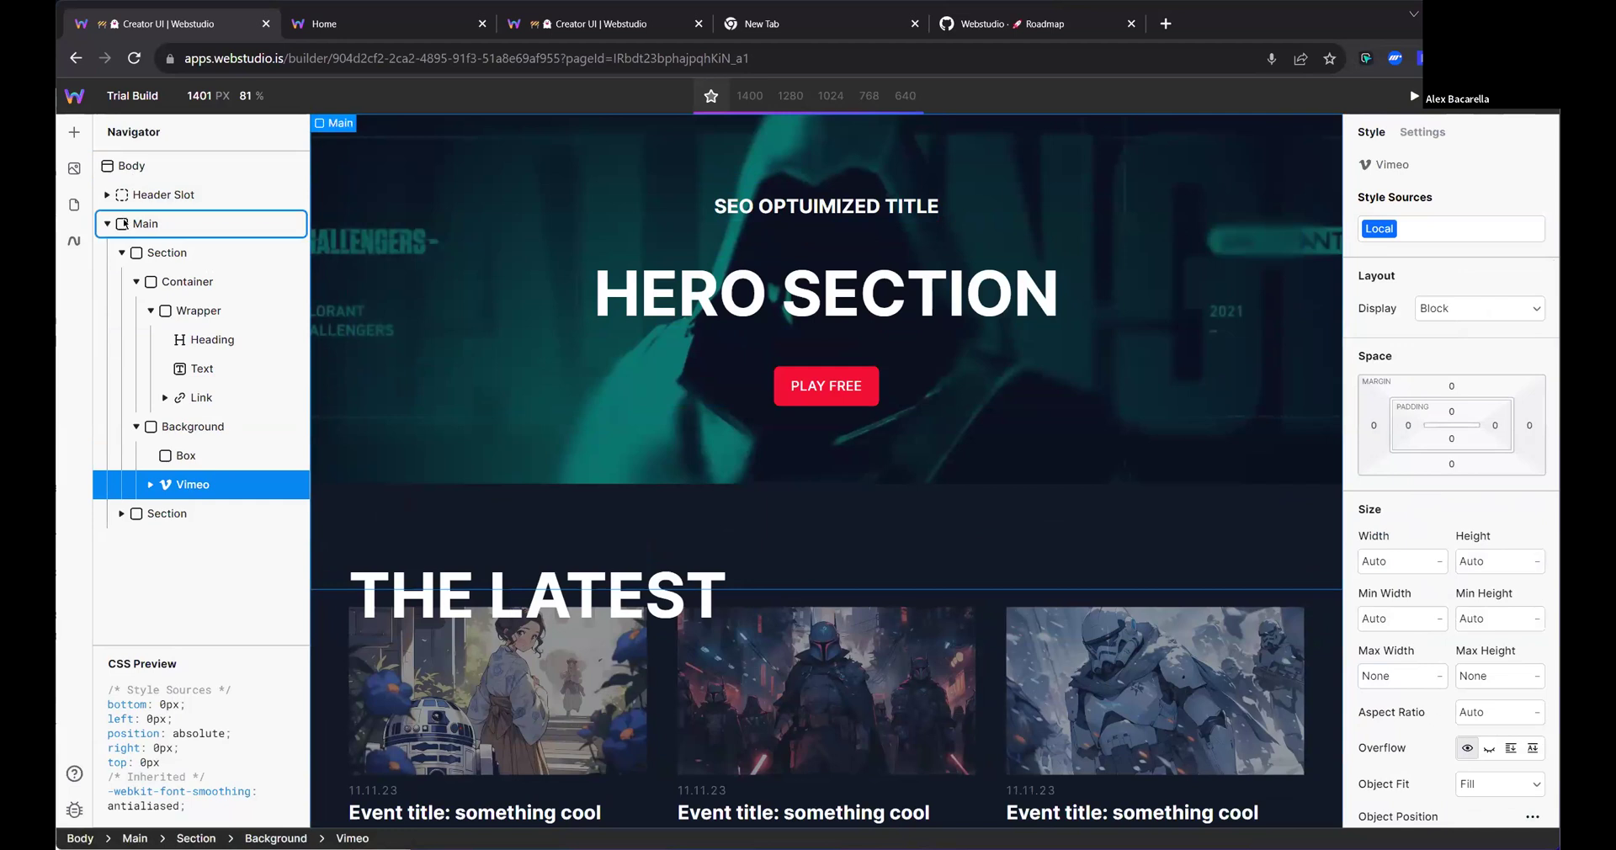
# Browse the Components list down to the Forms and Radix components
pyautogui.click(74, 133)
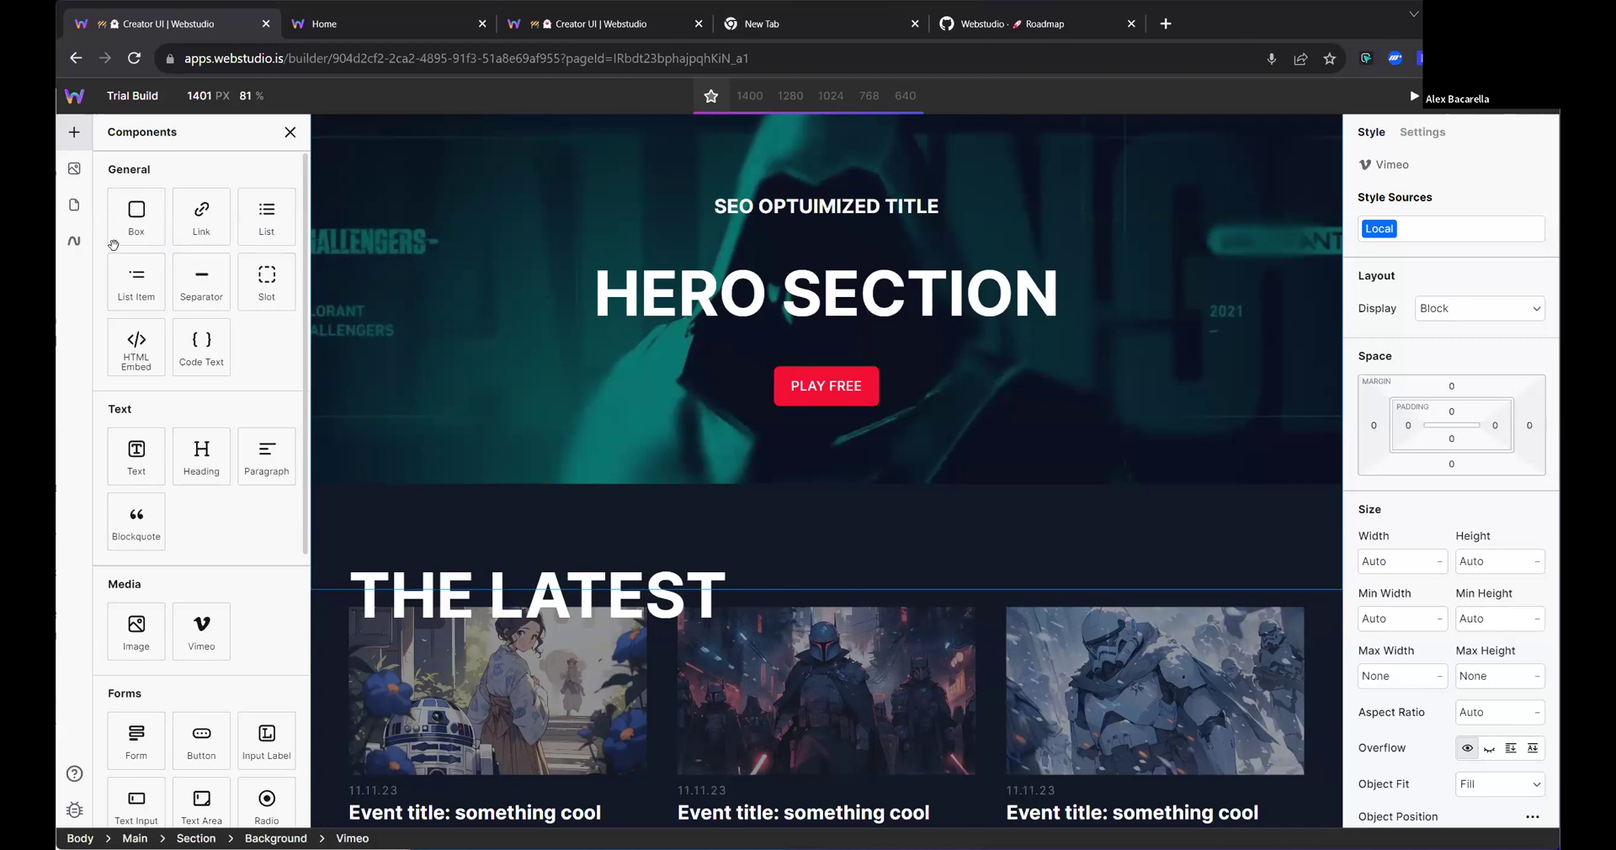
pyautogui.scroll(-2, 293, 340)
pyautogui.scroll(-3, 152, 557)
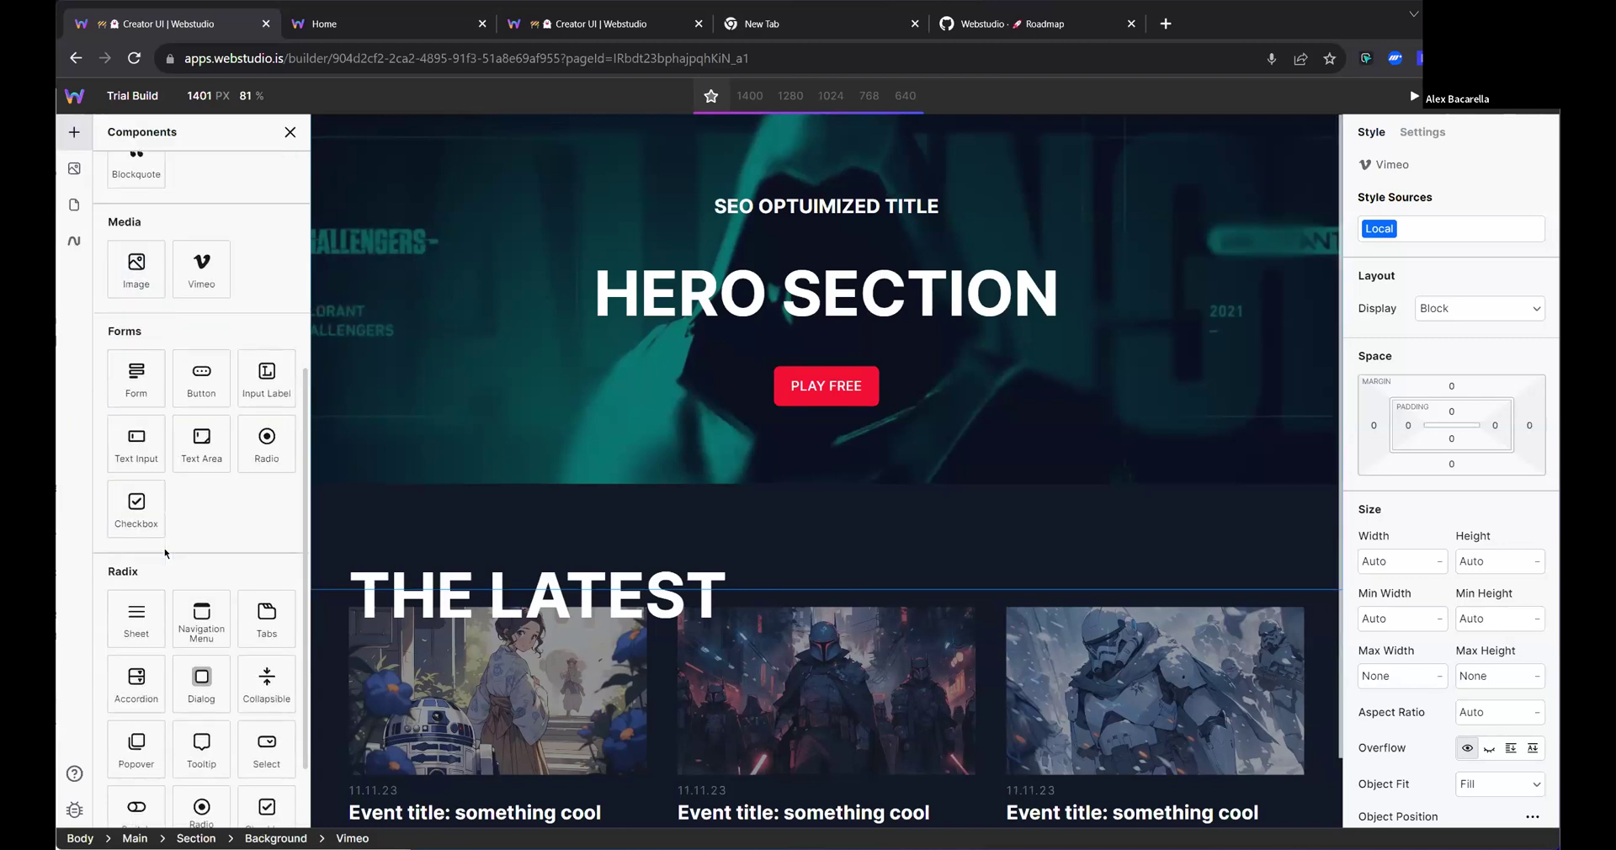
pyautogui.scroll(-1, 238, 492)
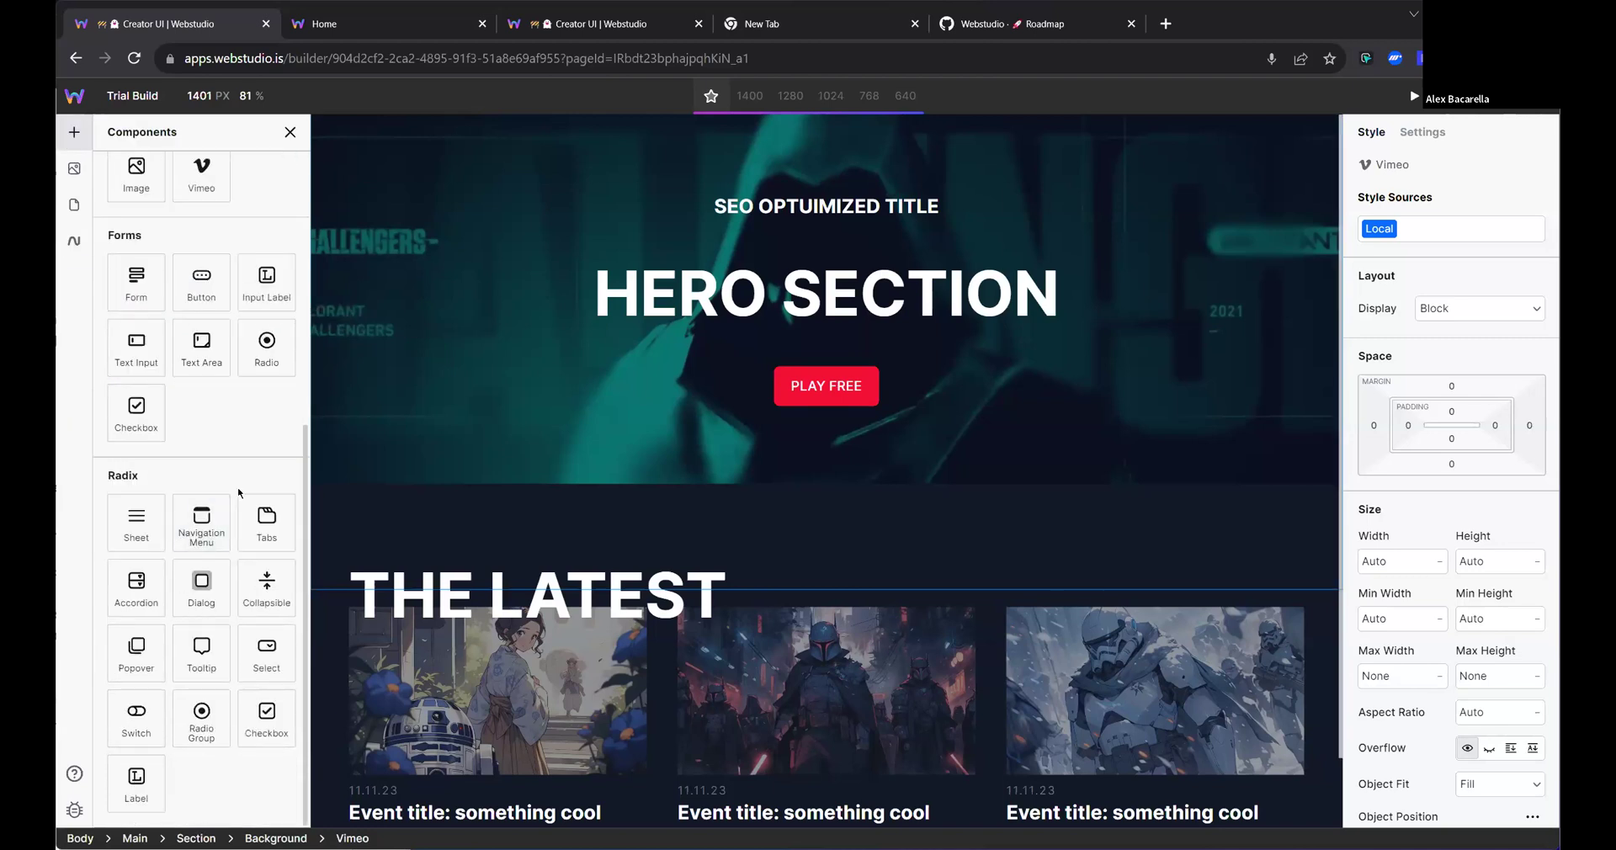
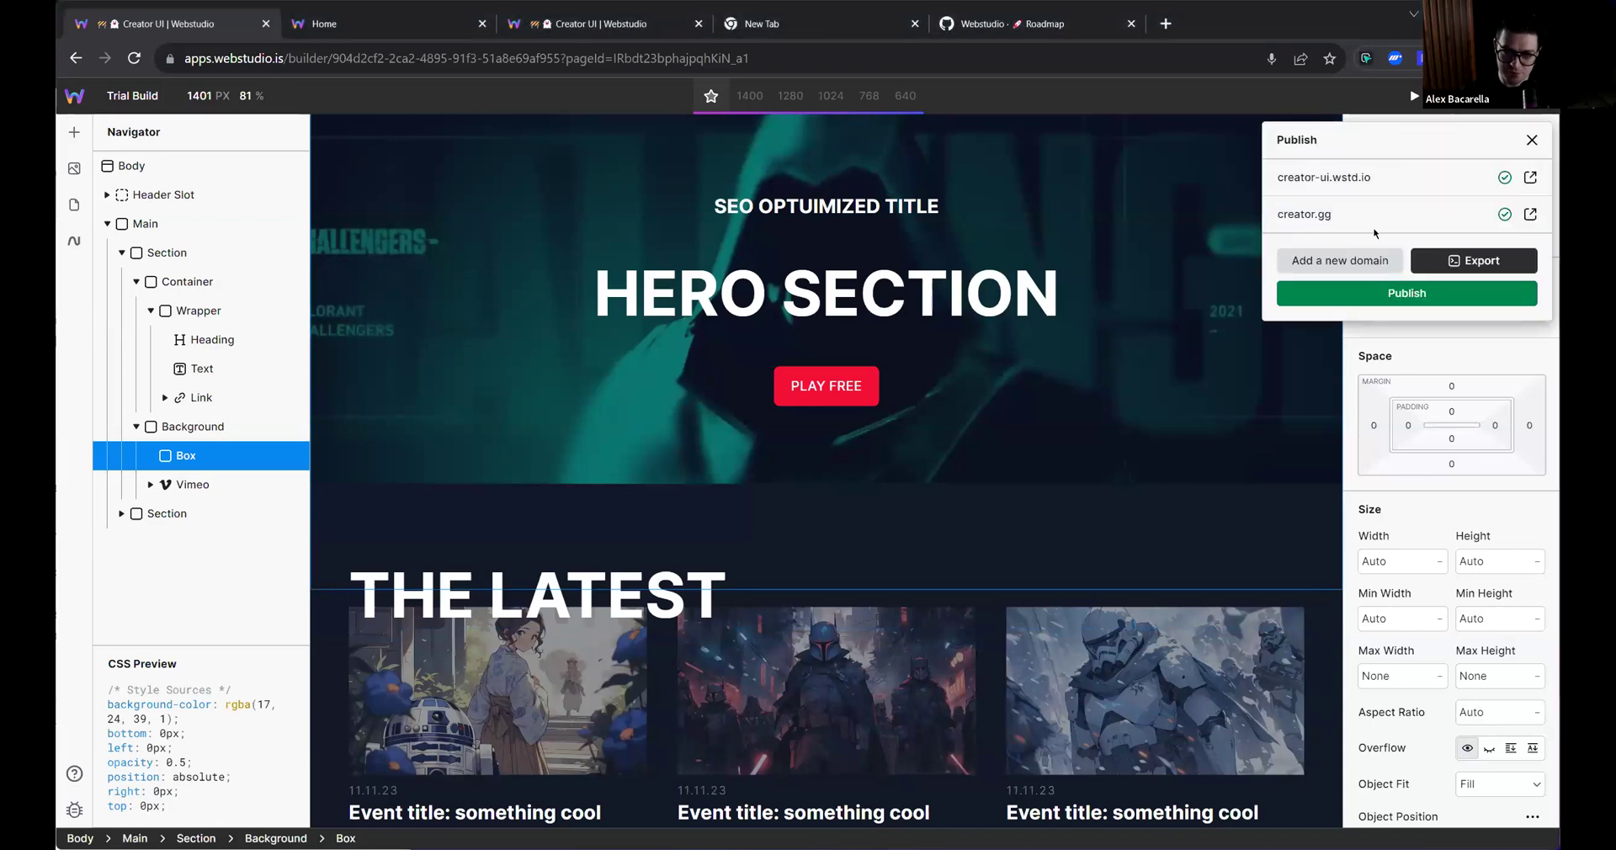
# Expand the creator.gg domain row to show its DNS verification details
pyautogui.click(1519, 226)
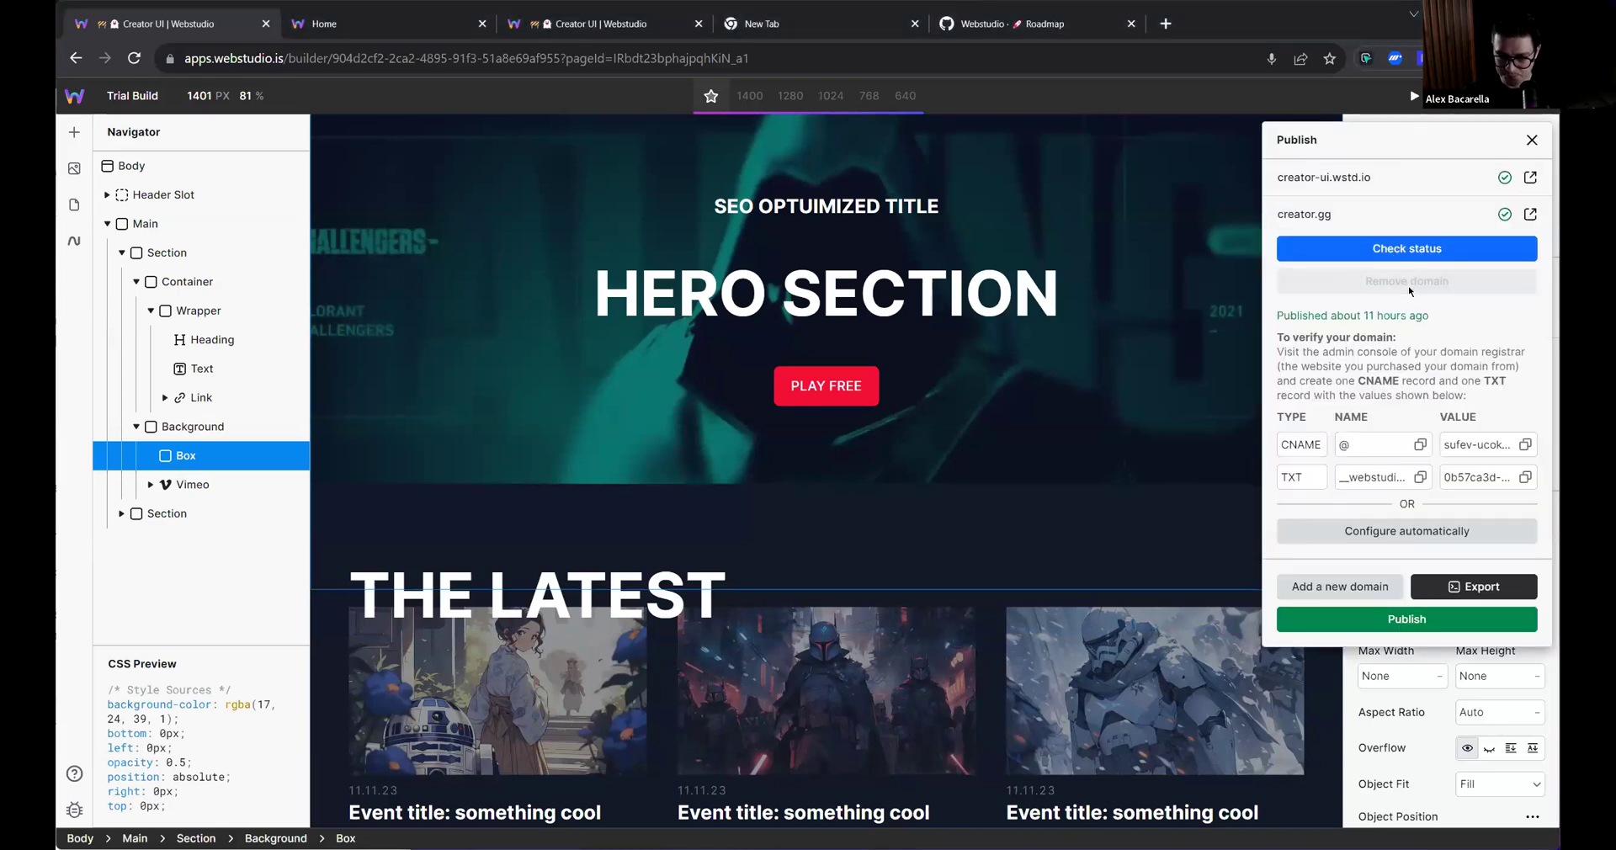
# Collapse the creator.gg domain details and close the Publish popover
pyautogui.click(1395, 183)
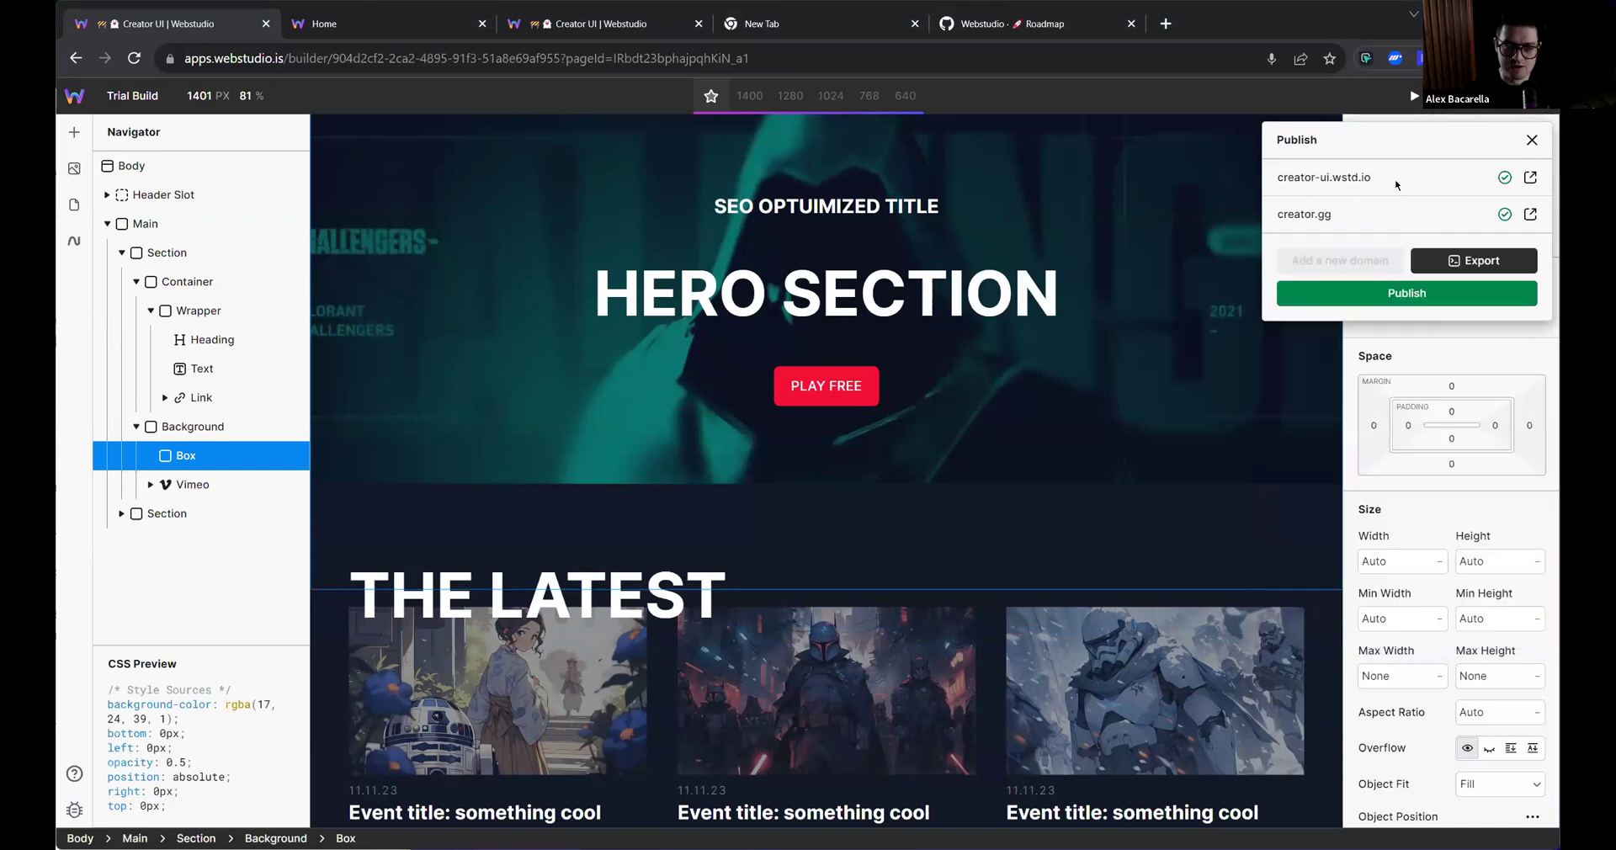
pyautogui.click(1271, 98)
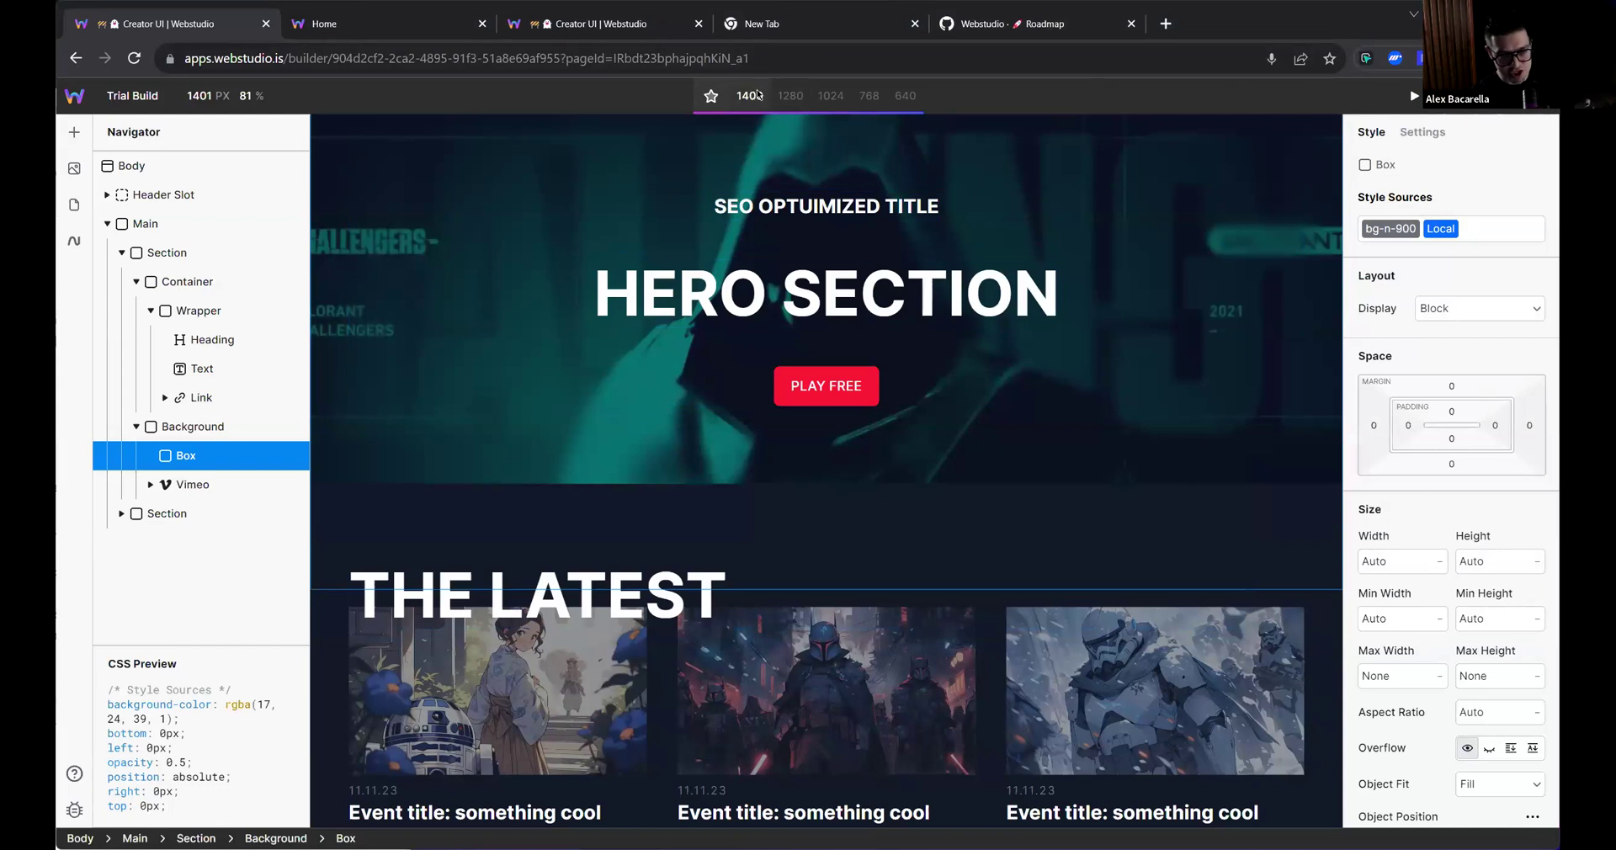
# Preview the page at the 1024 and 768 breakpoints and look over the breakpoint settings
pyautogui.click(831, 95)
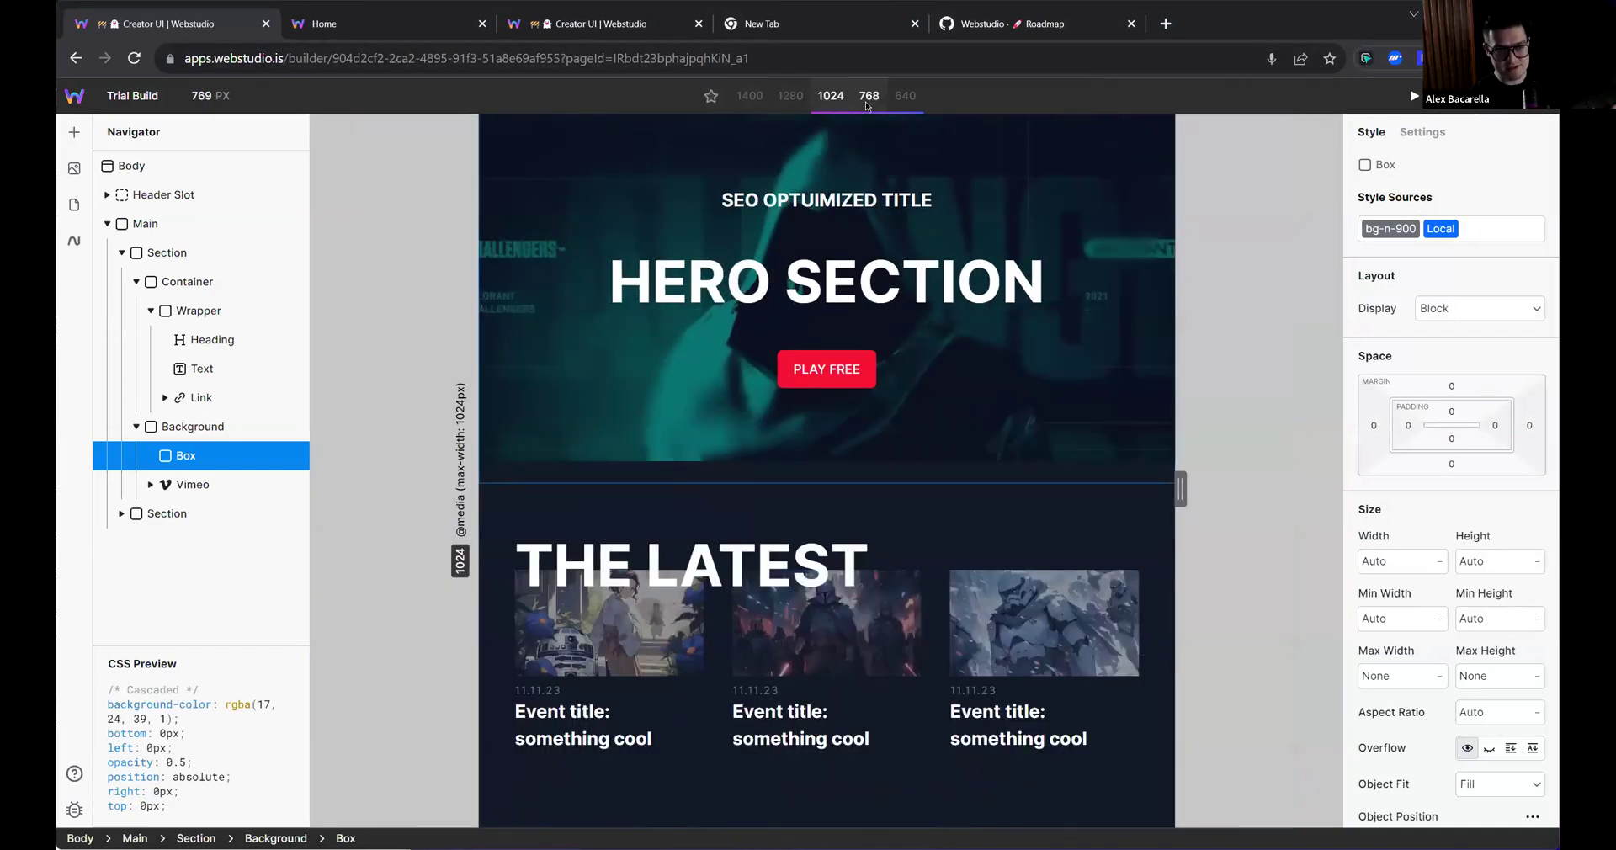
pyautogui.click(866, 102)
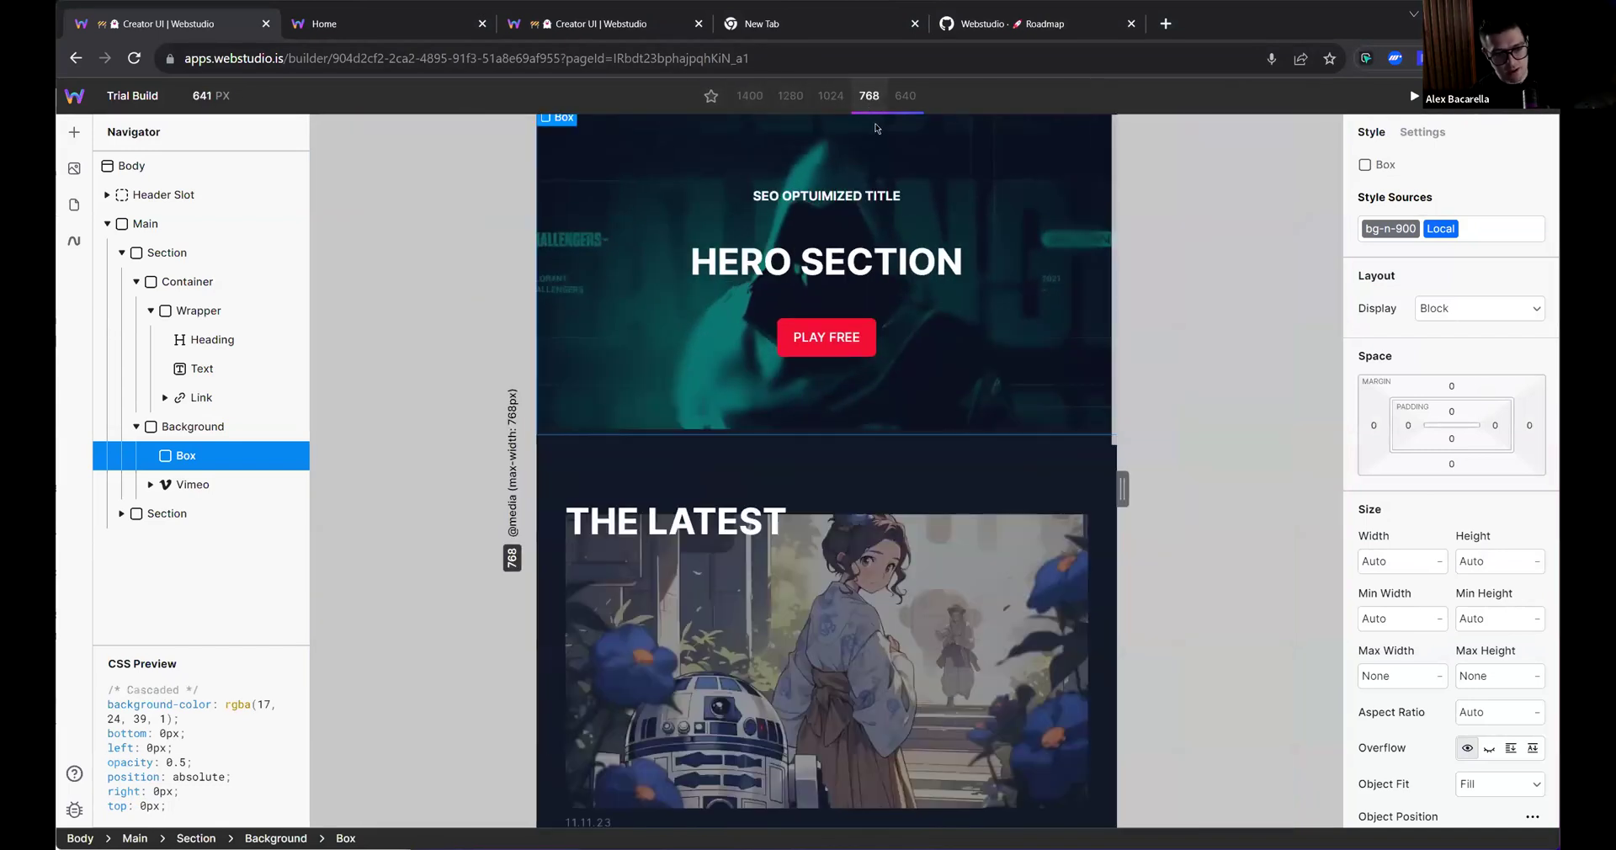
pyautogui.click(79, 100)
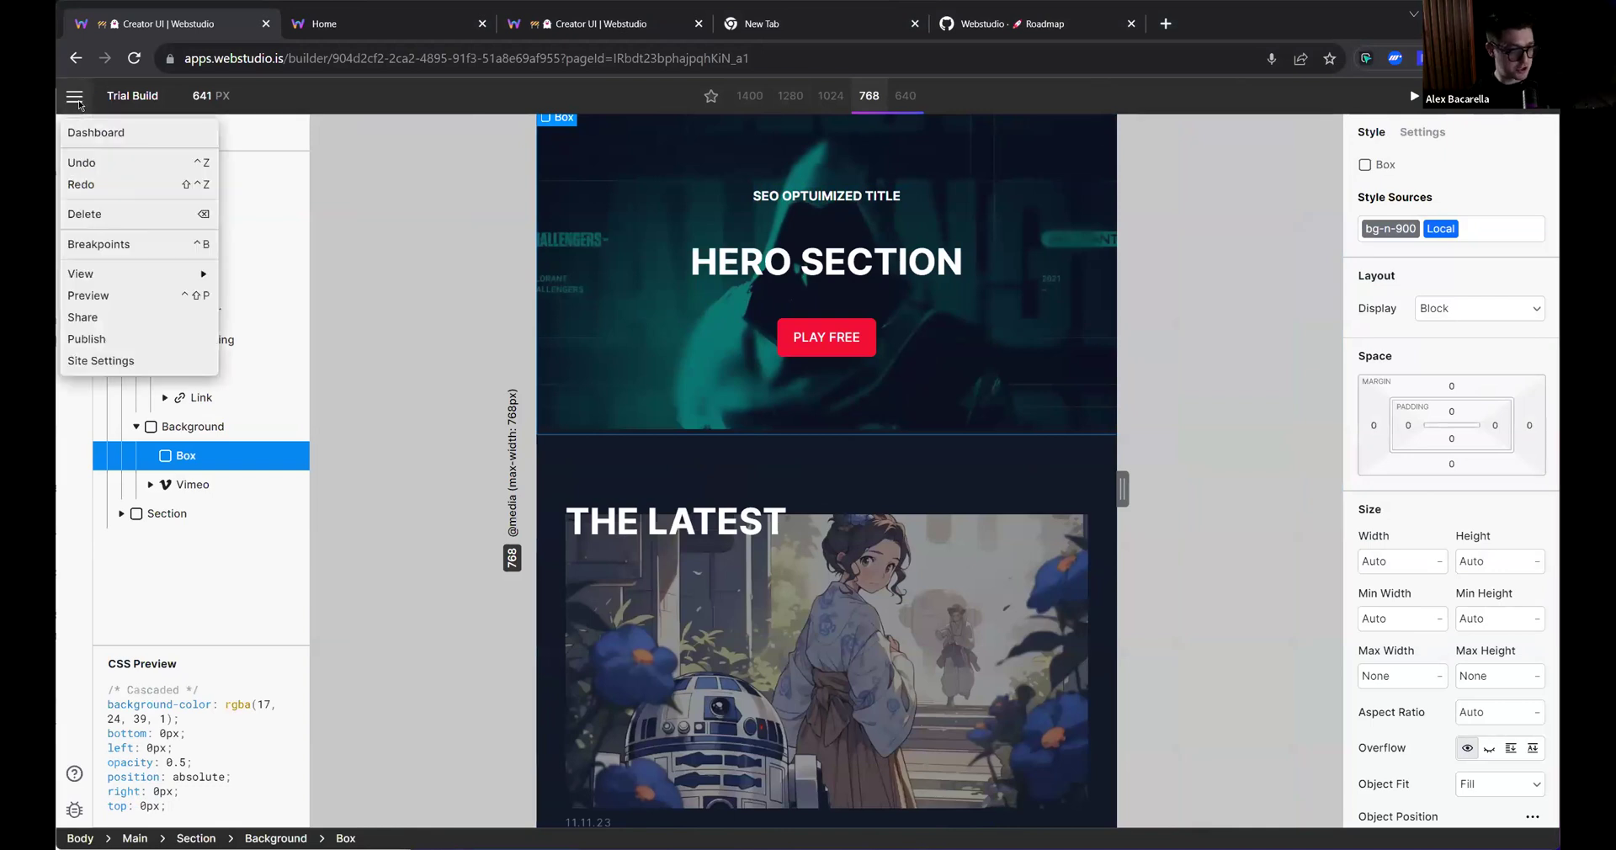
pyautogui.click(116, 246)
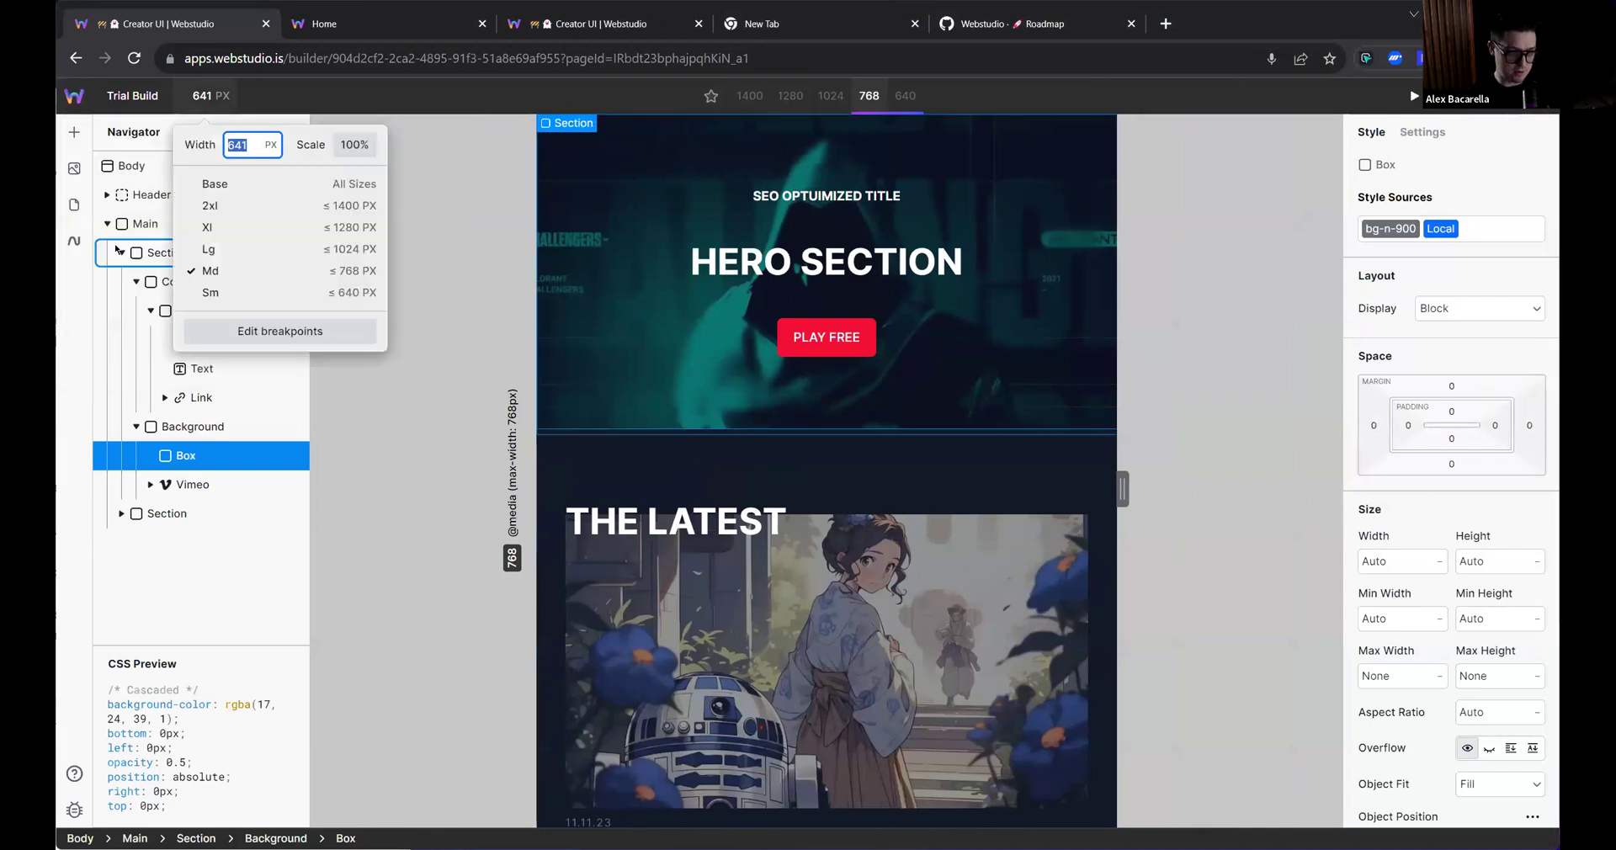
pyautogui.click(251, 324)
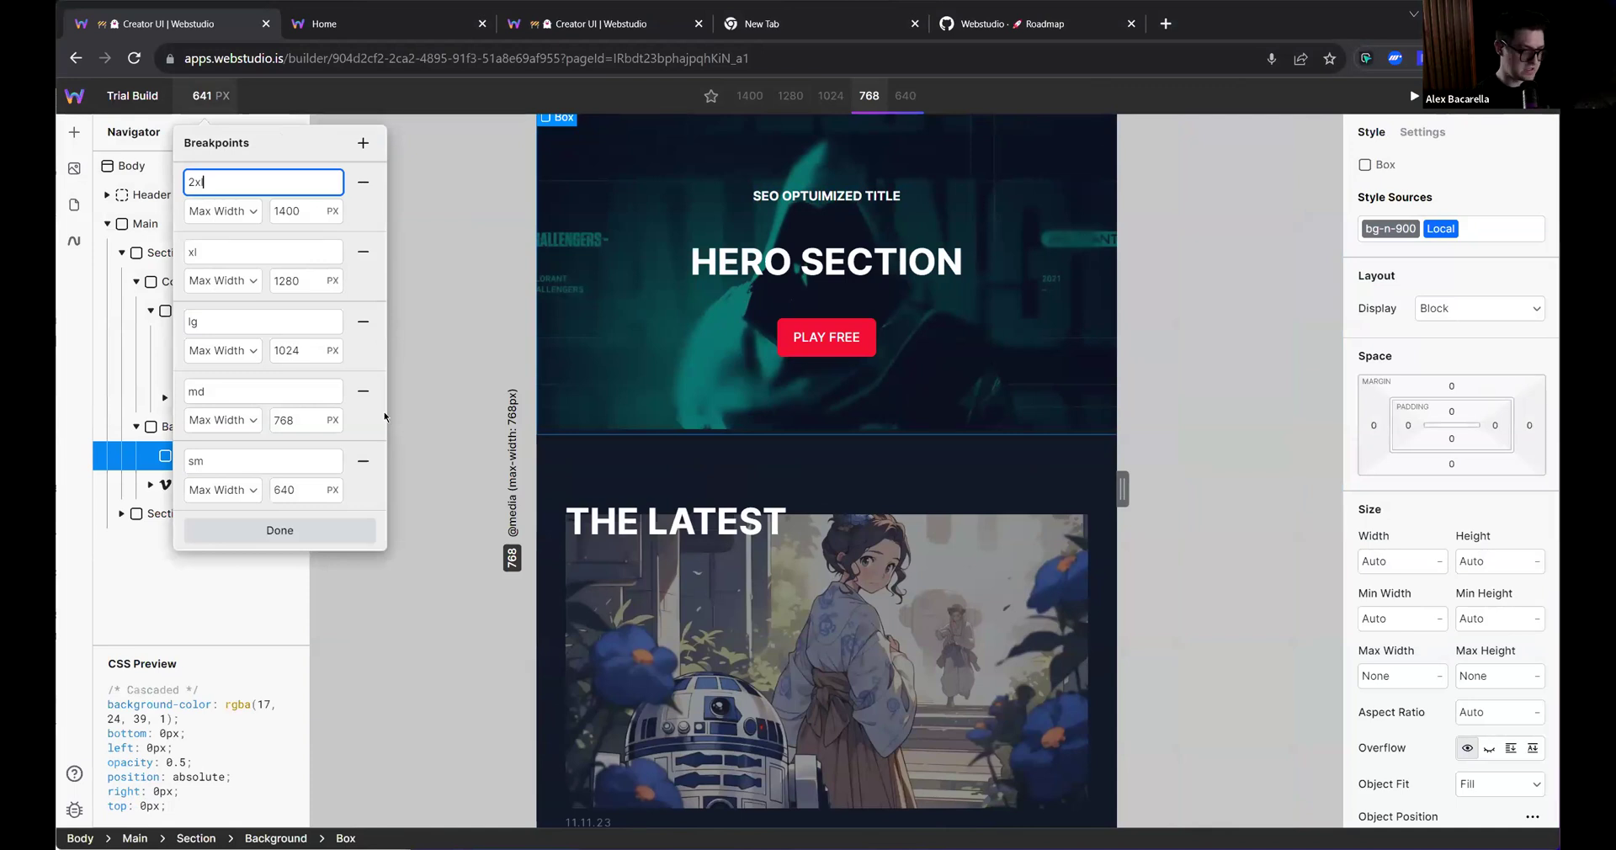
pyautogui.press('Escape')
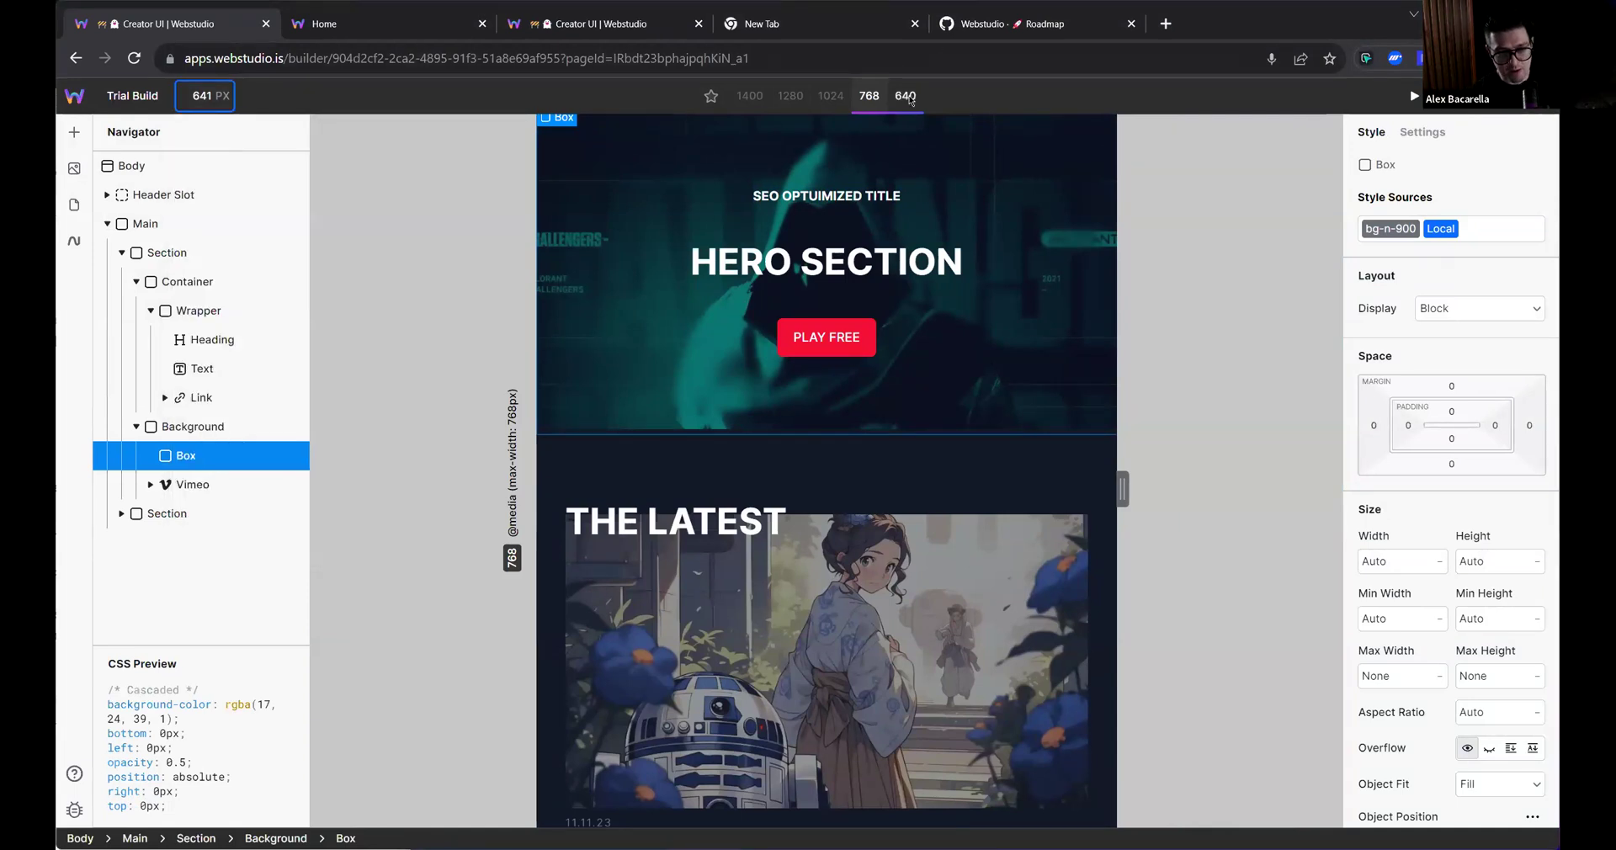
# Switch to the 640 px mobile breakpoint and bring up the project's share links
pyautogui.click(907, 97)
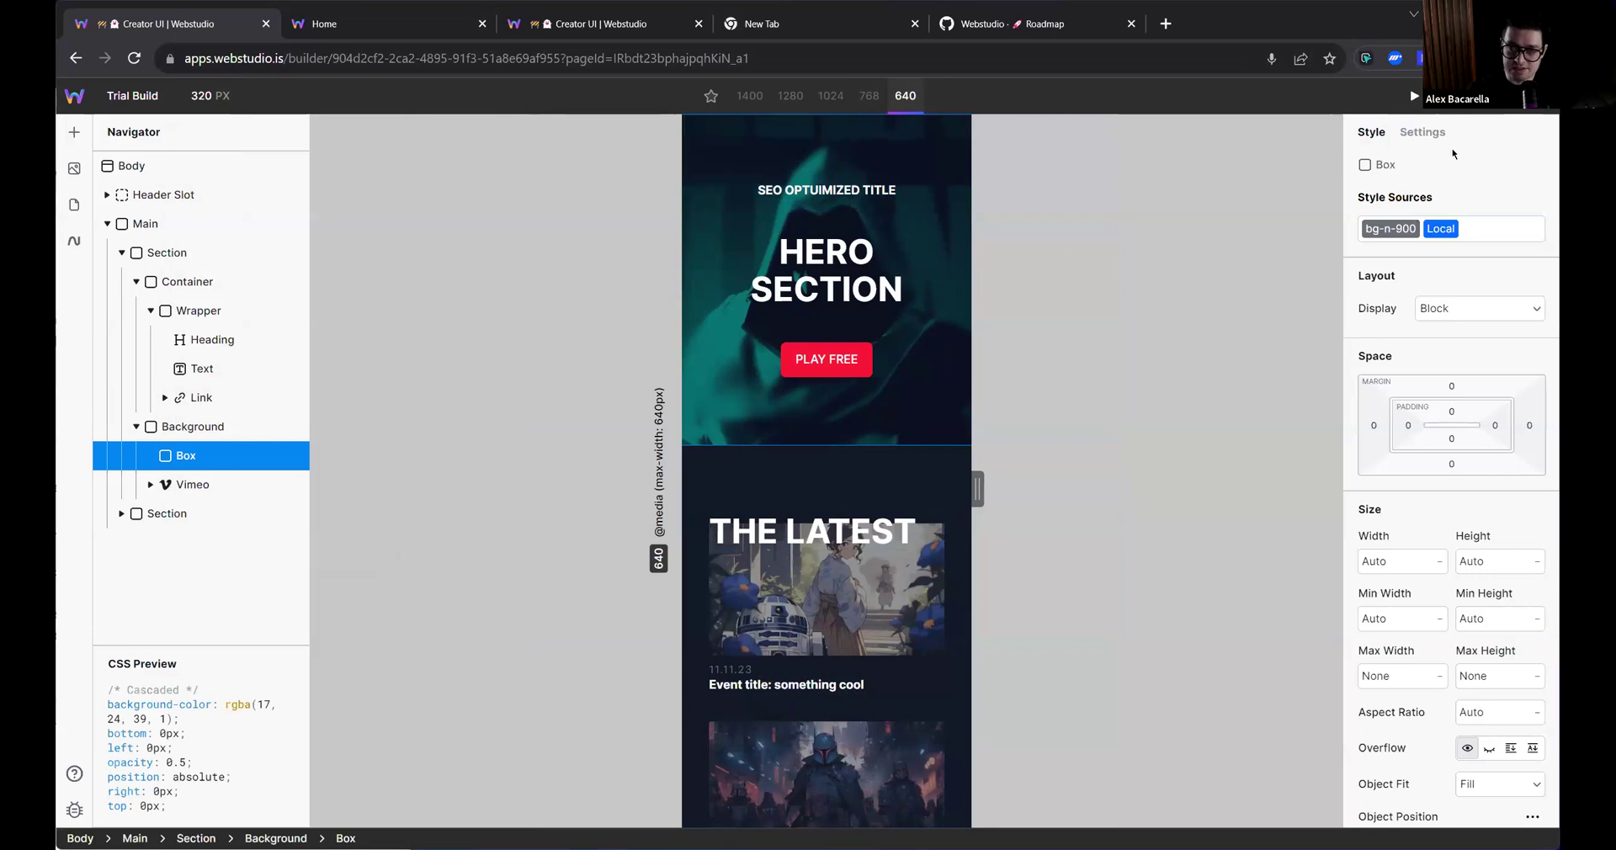
pyautogui.click(1452, 108)
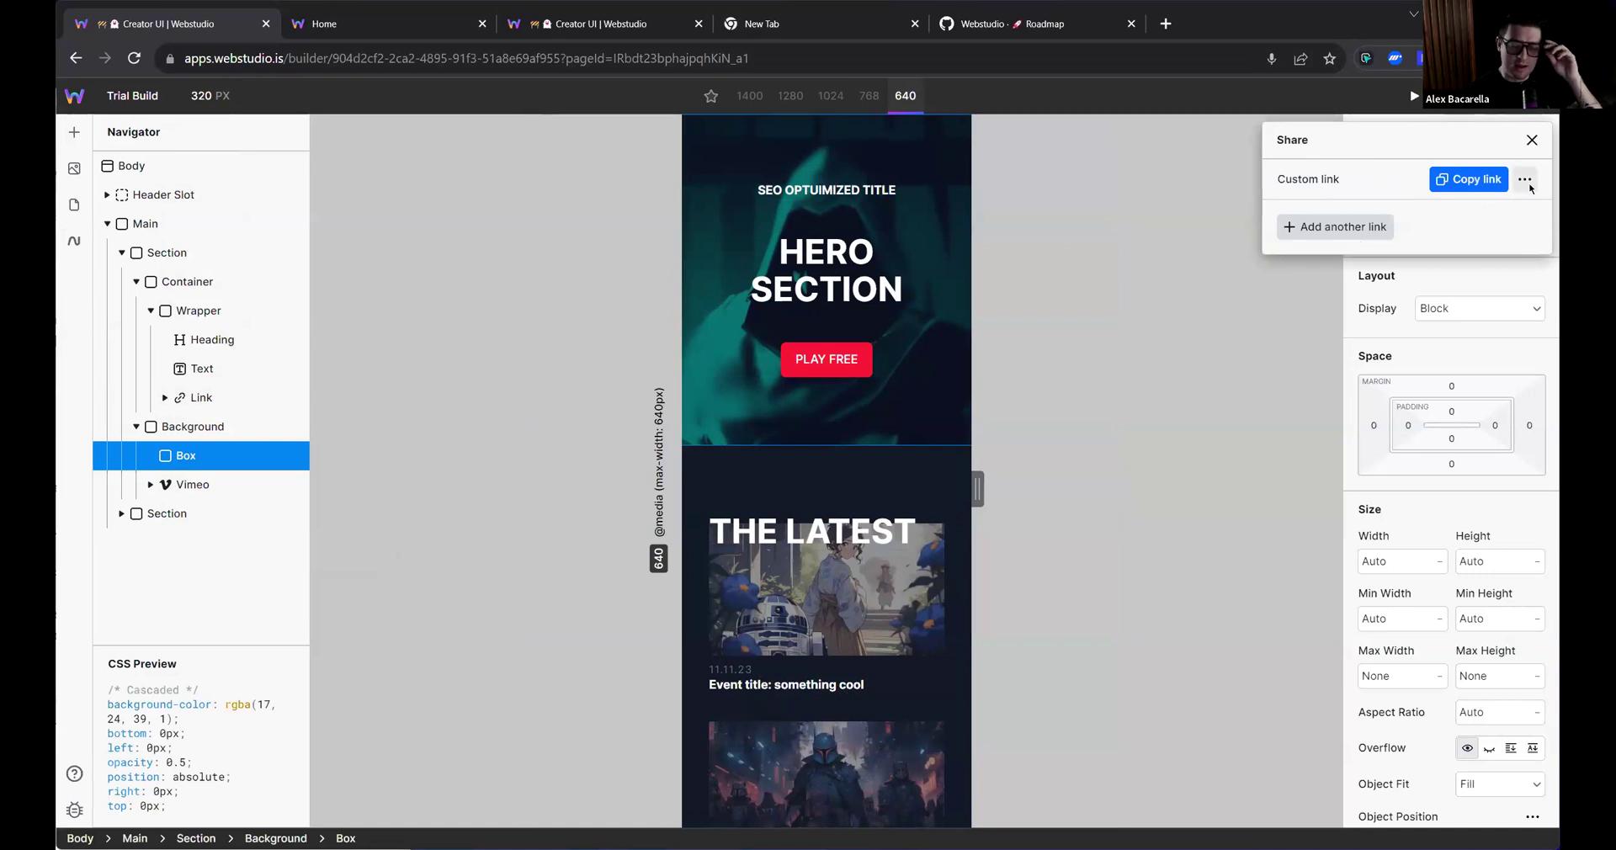
# Add another share link and name it after the collaborator
pyautogui.click(1369, 236)
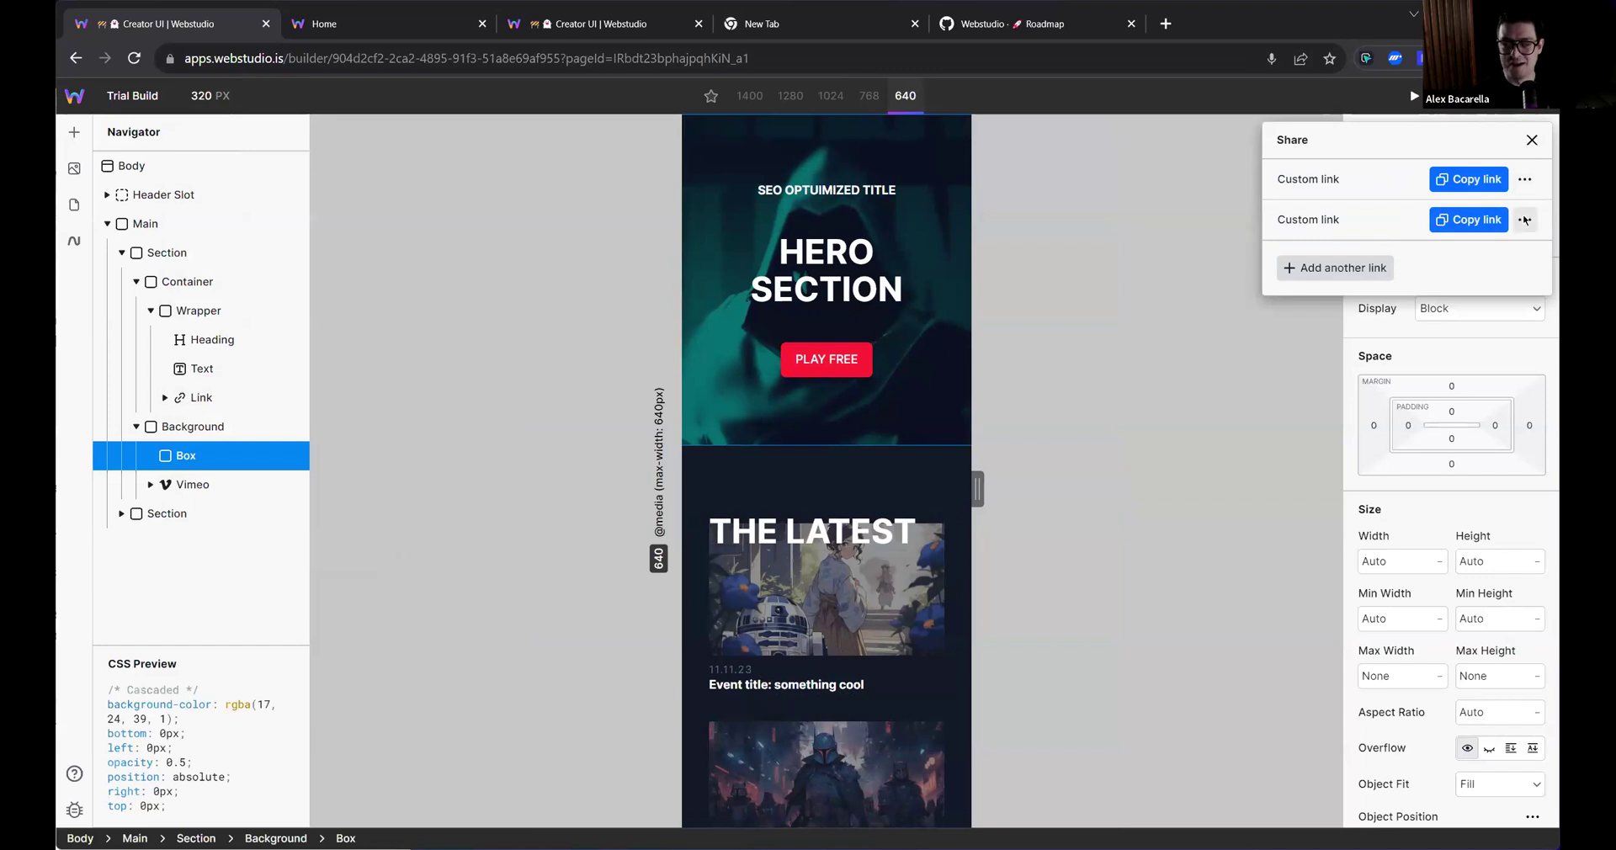
pyautogui.click(1525, 221)
pyautogui.write('Ka')
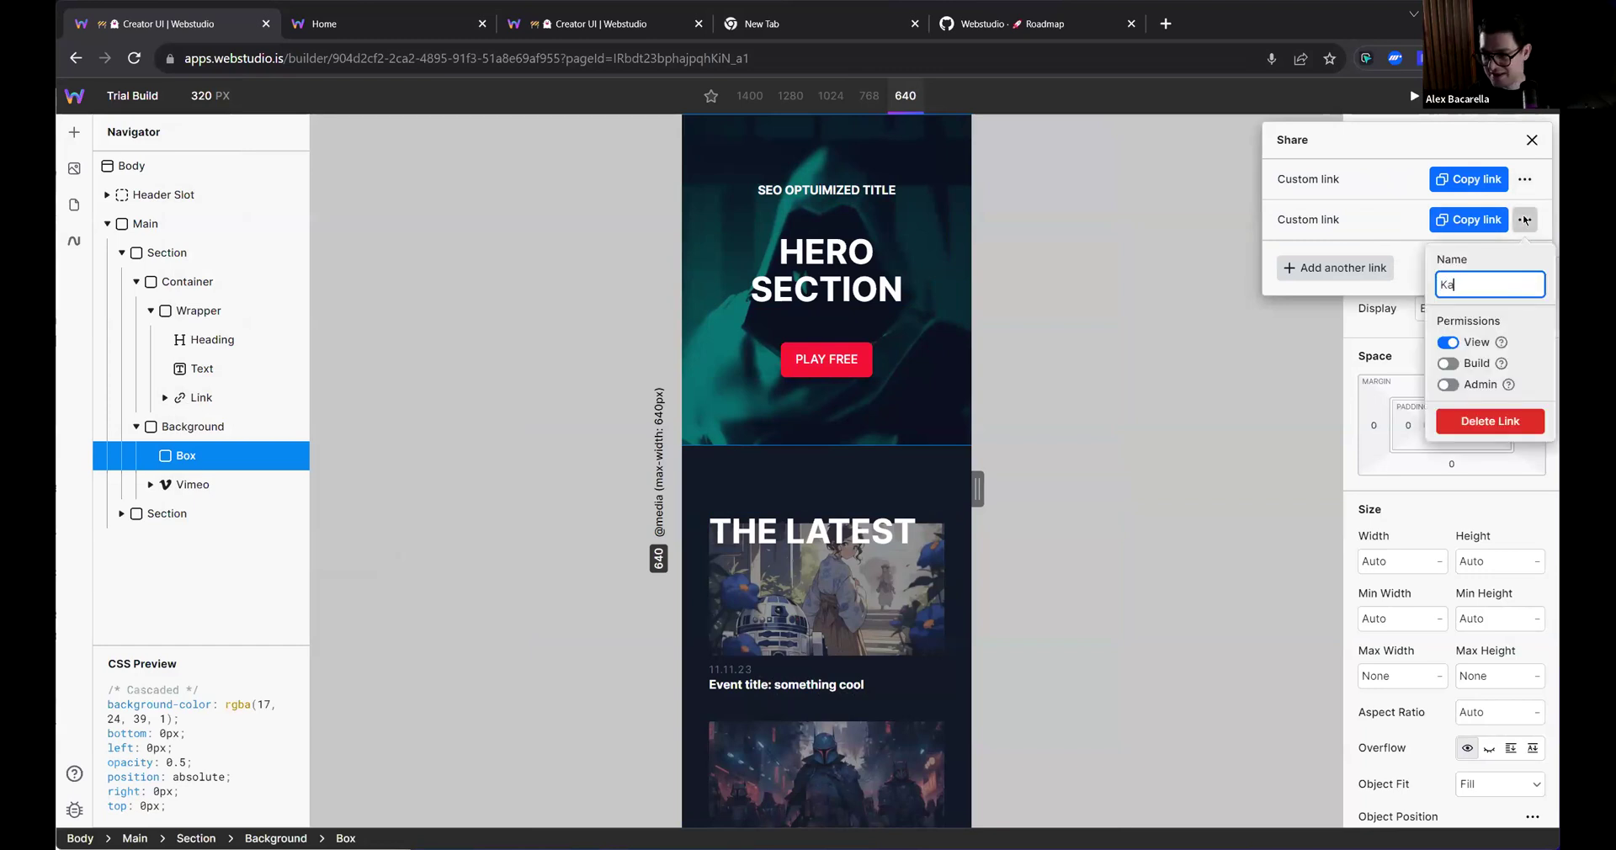
pyautogui.write("ran's Lin")
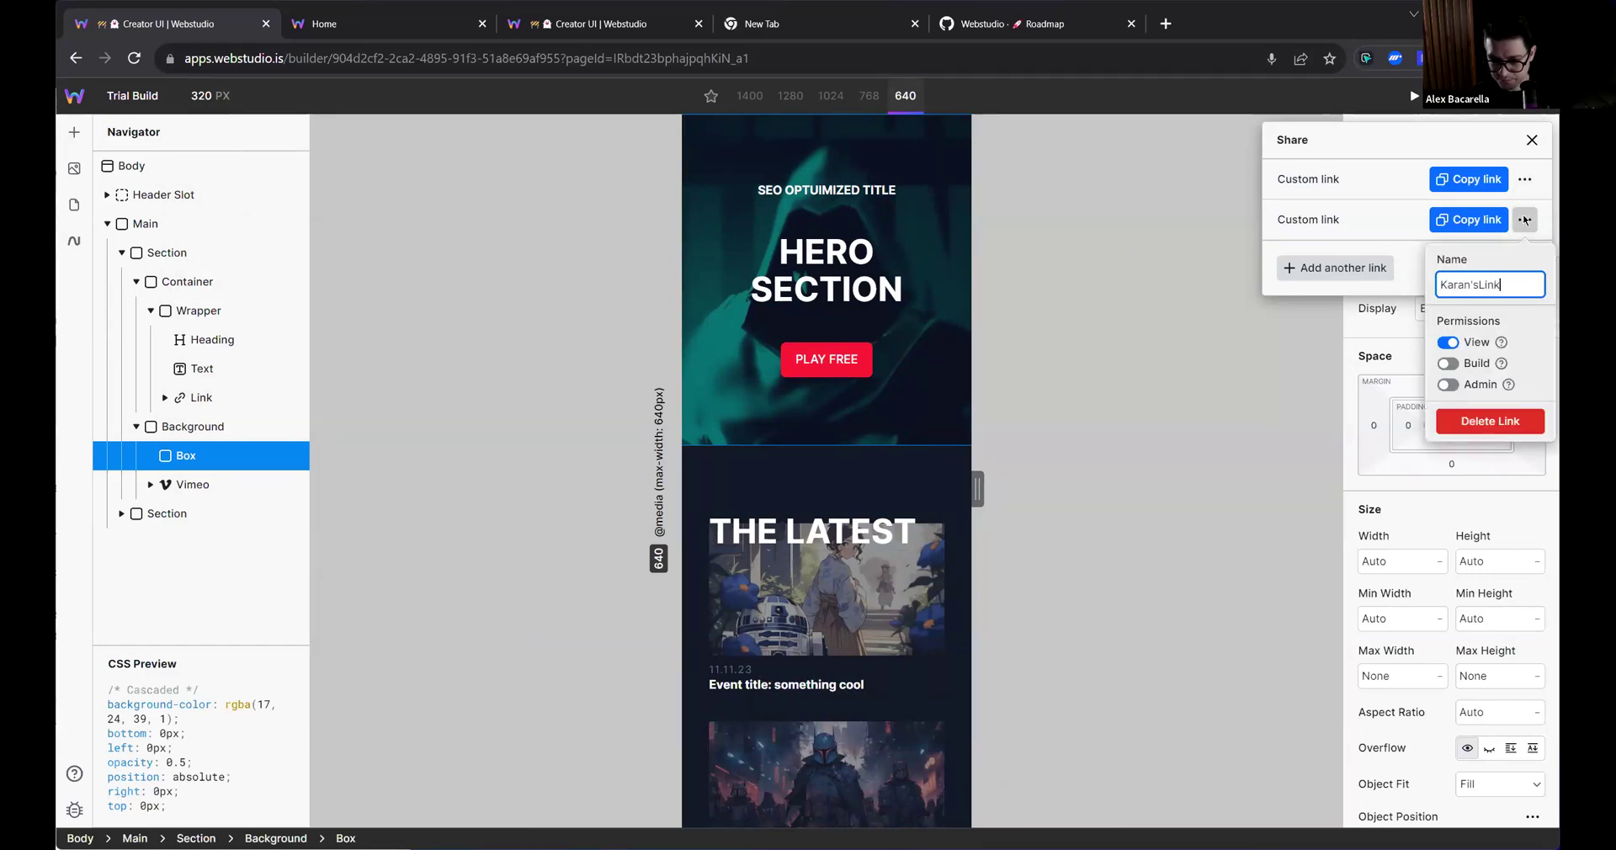
pyautogui.write('k')
pyautogui.press('Left')
pyautogui.press('Left')
pyautogui.press('Left')
pyautogui.press('Left')
# Set the new link's permission to Admin, then close the Share panel
pyautogui.click(1447, 363)
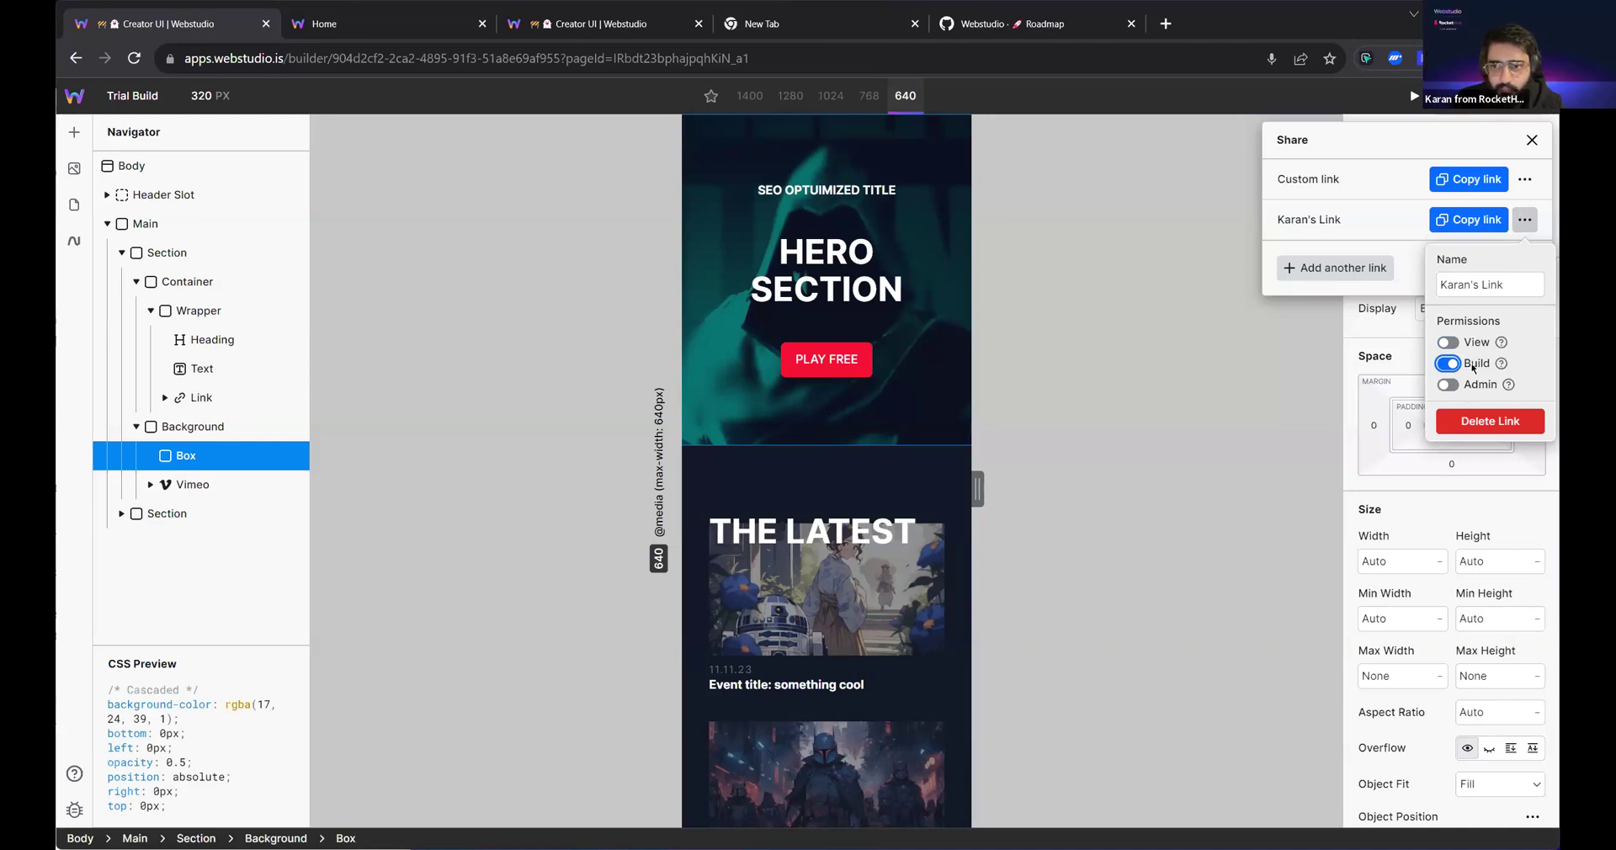
pyautogui.click(1454, 345)
pyautogui.click(1448, 343)
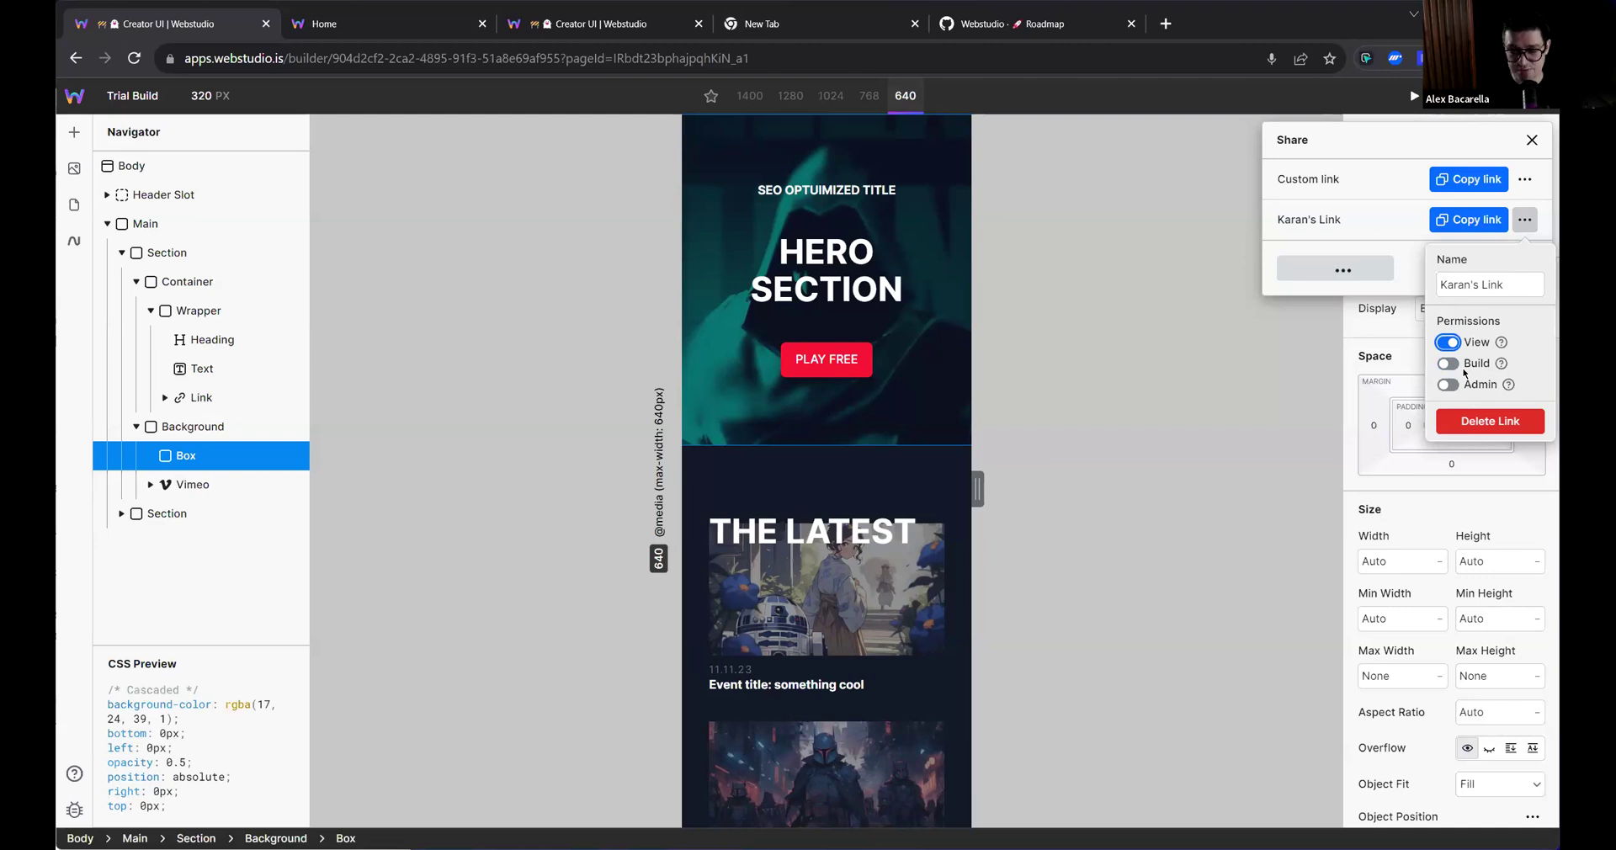
pyautogui.click(1448, 385)
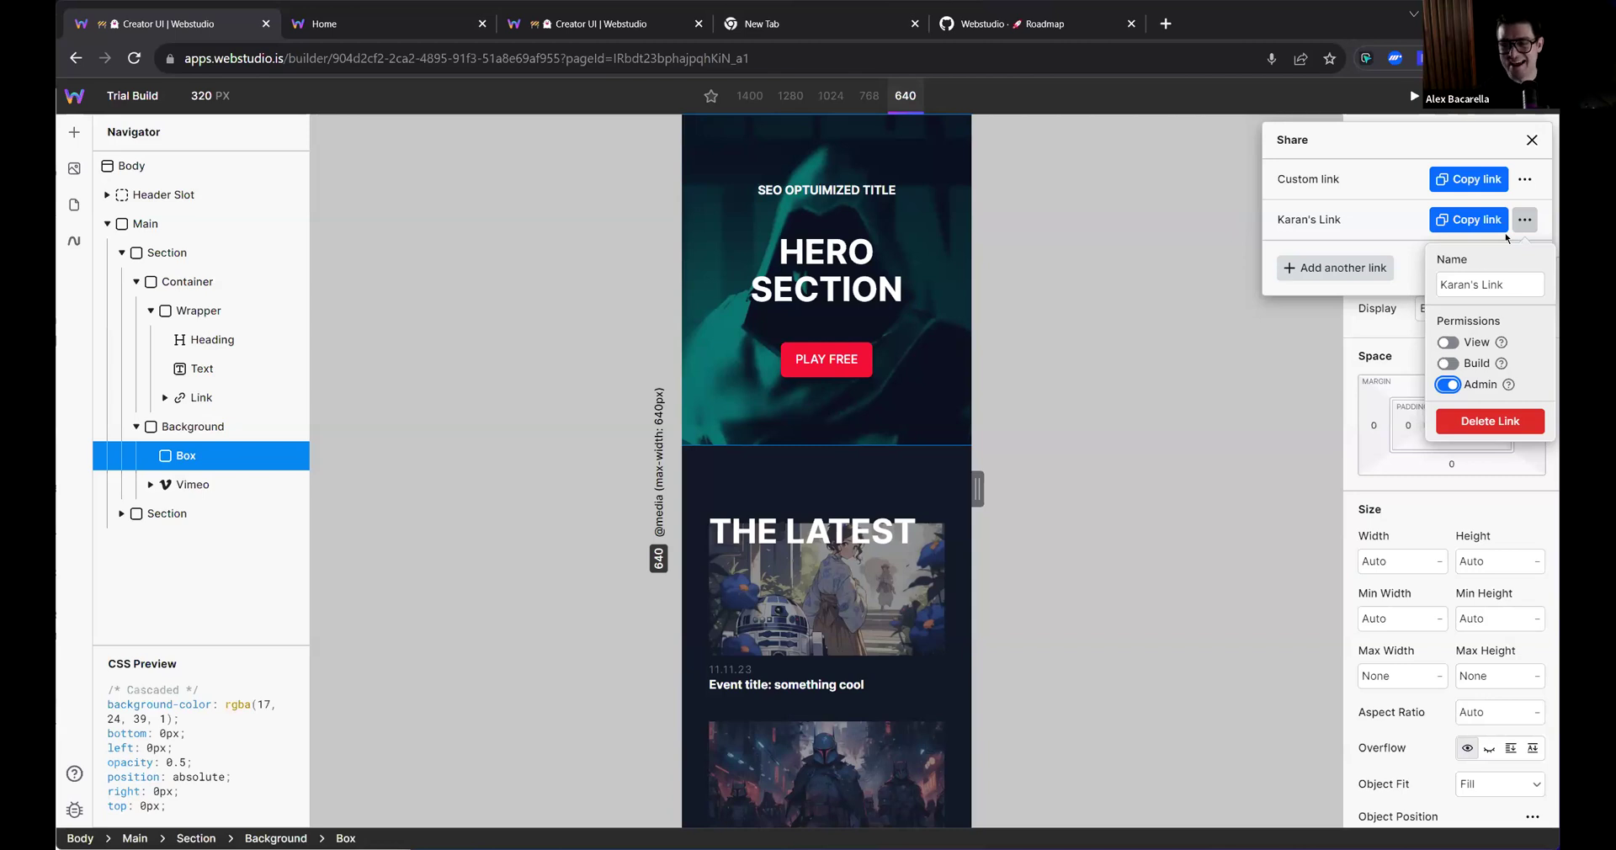
pyautogui.click(1405, 226)
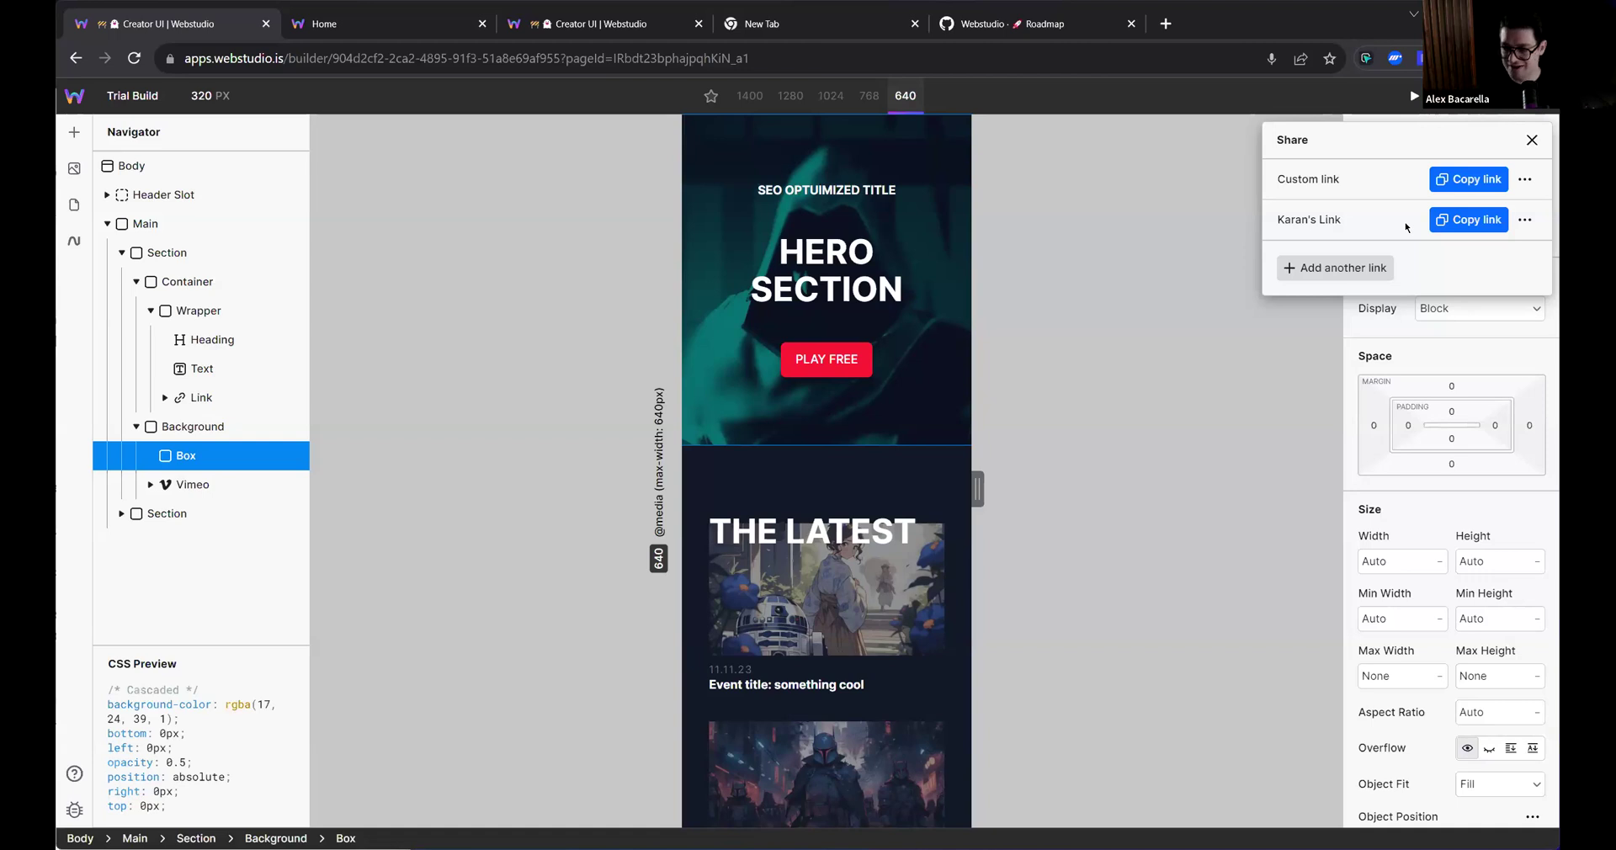
pyautogui.click(1531, 139)
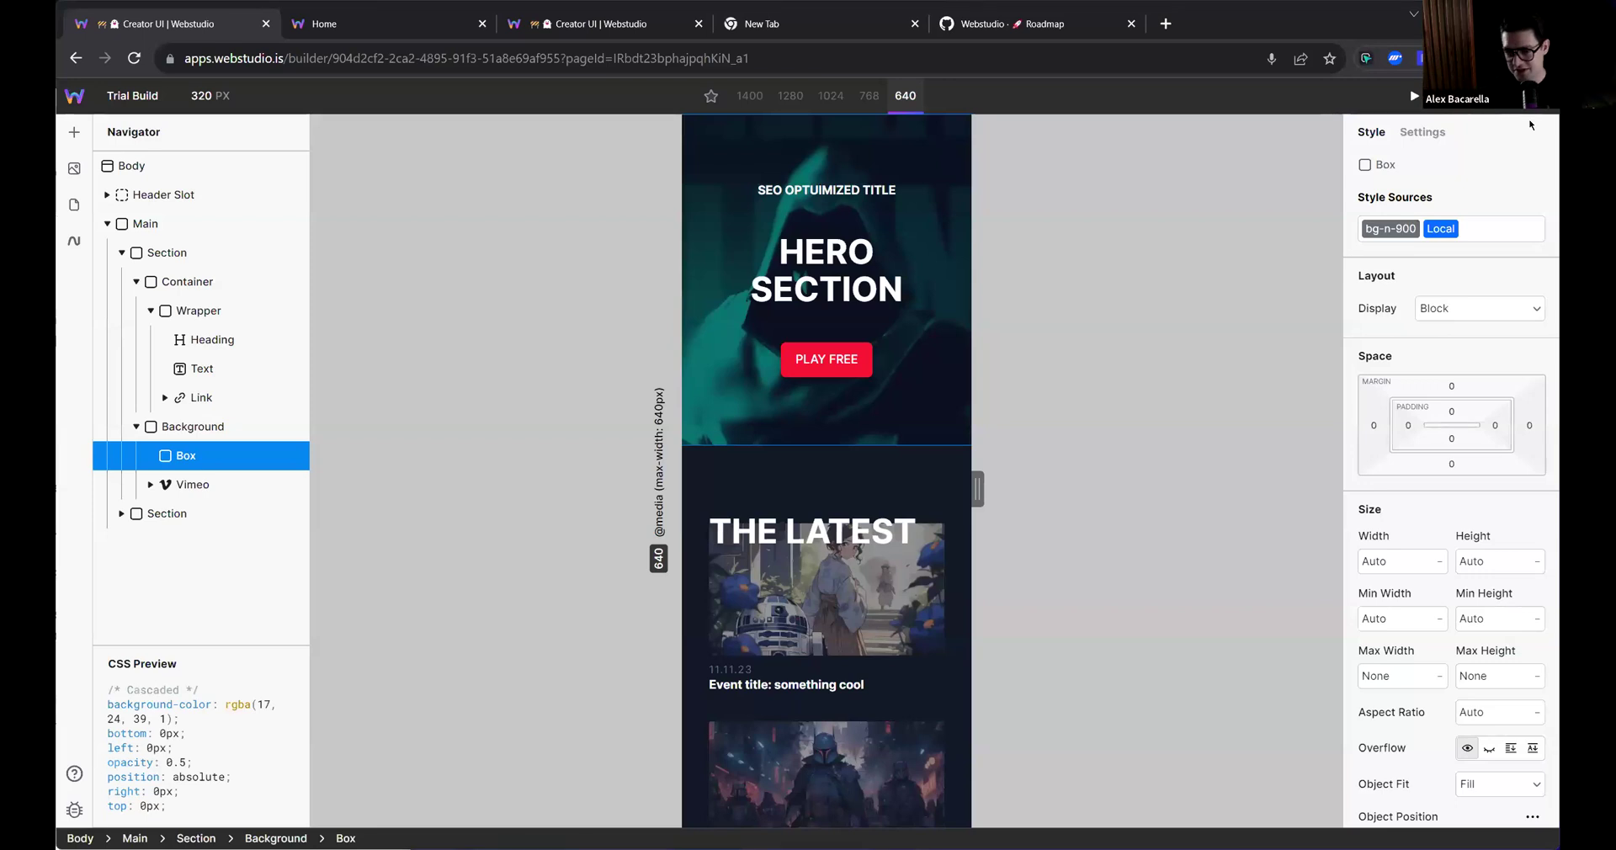
# Add creator.gg as a custom domain and start its automatic Cloudflare DNS configuration
pyautogui.click(1489, 95)
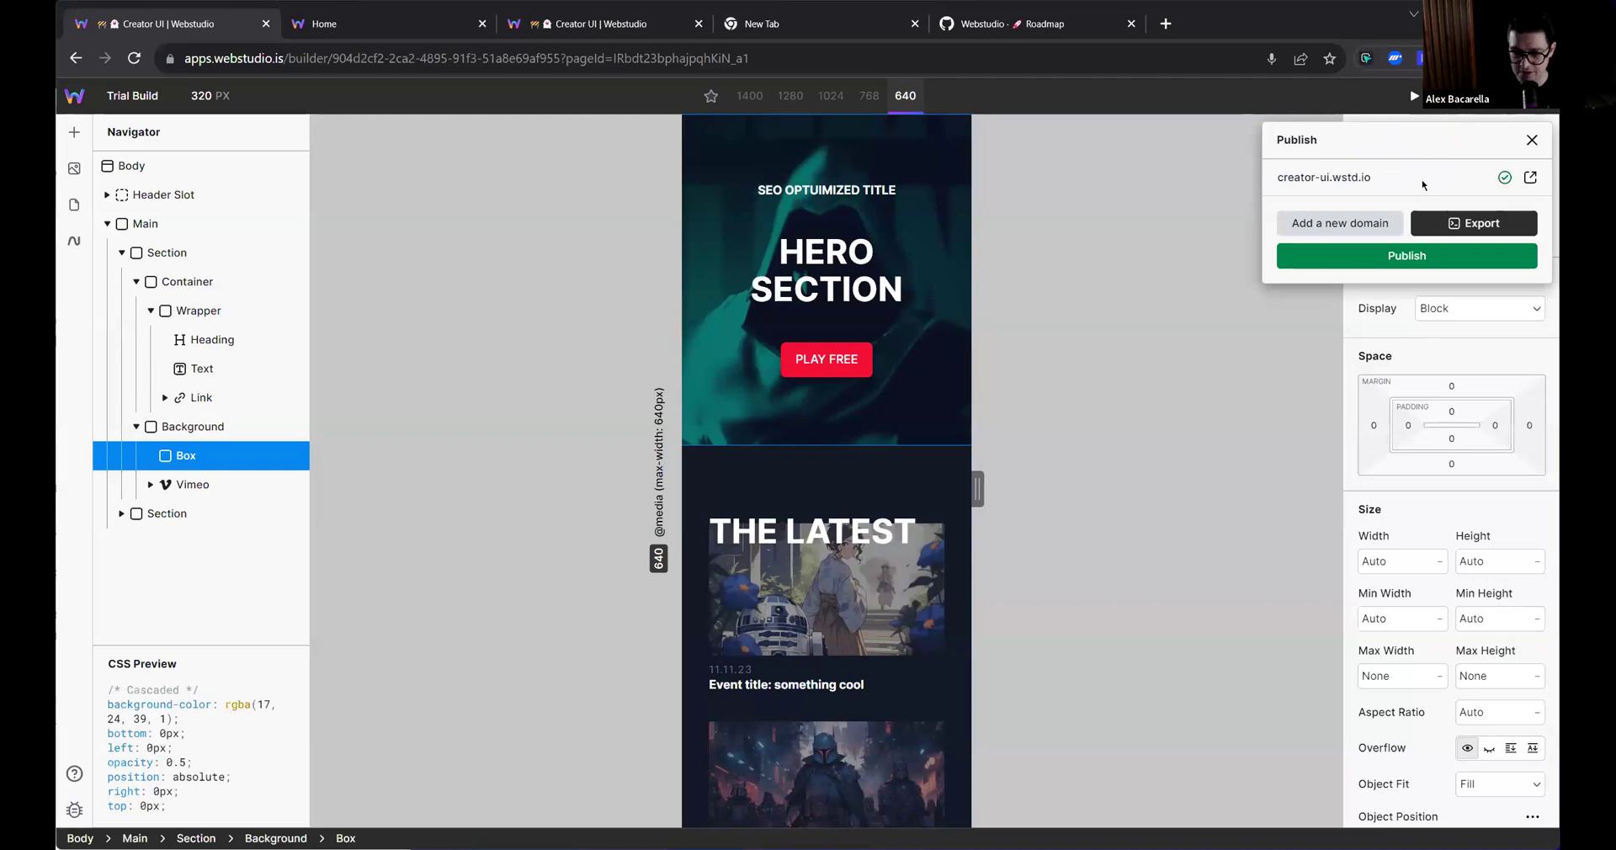
pyautogui.click(1364, 239)
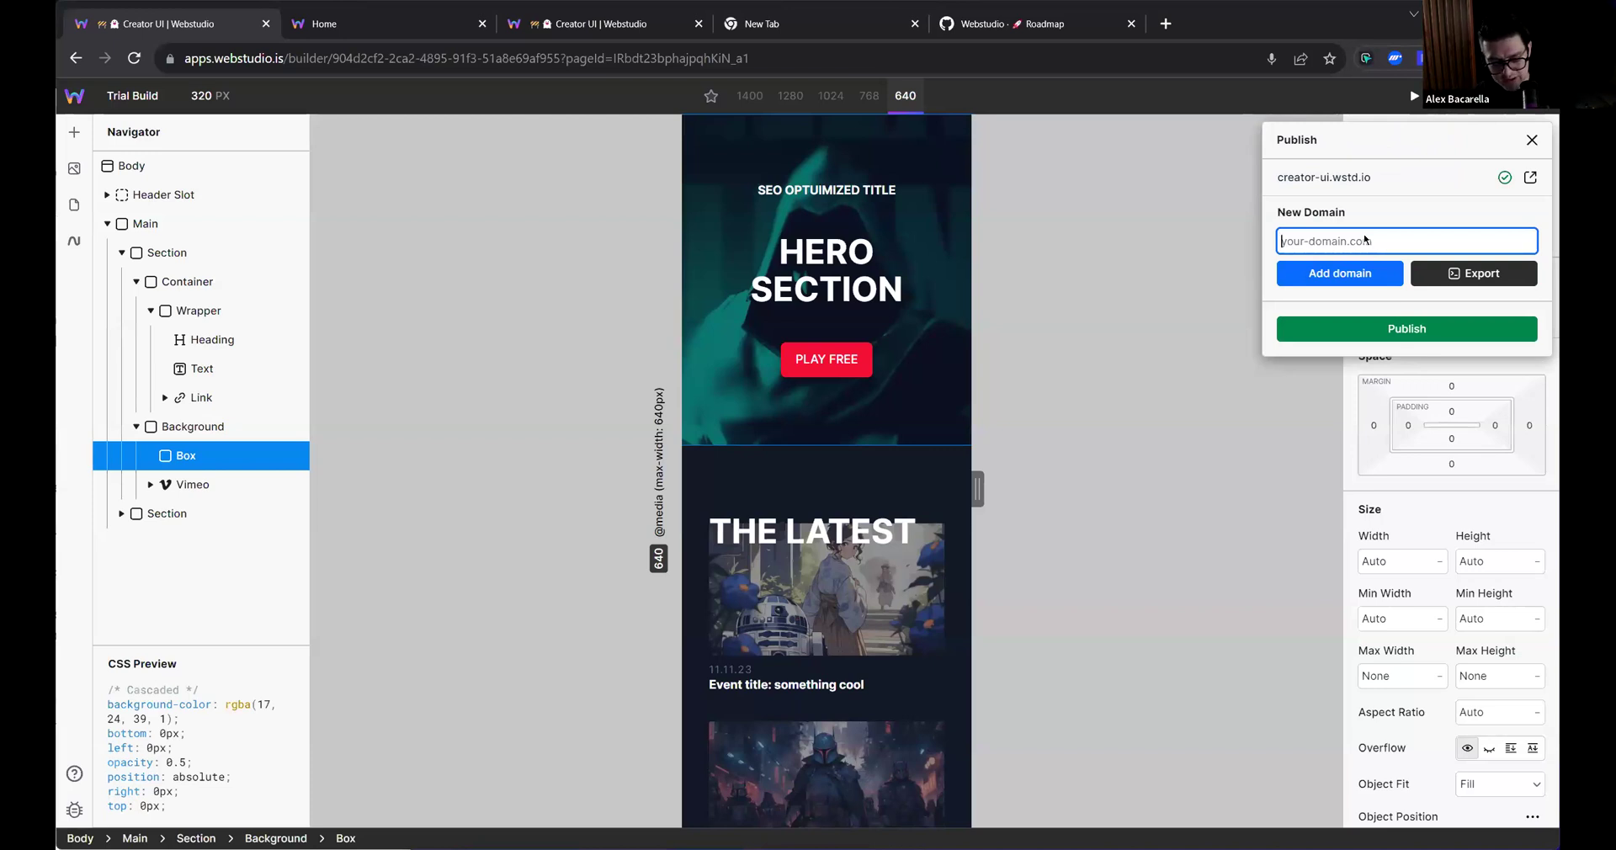
pyautogui.write('g')
pyautogui.press('BackSpace')
pyautogui.write('cre')
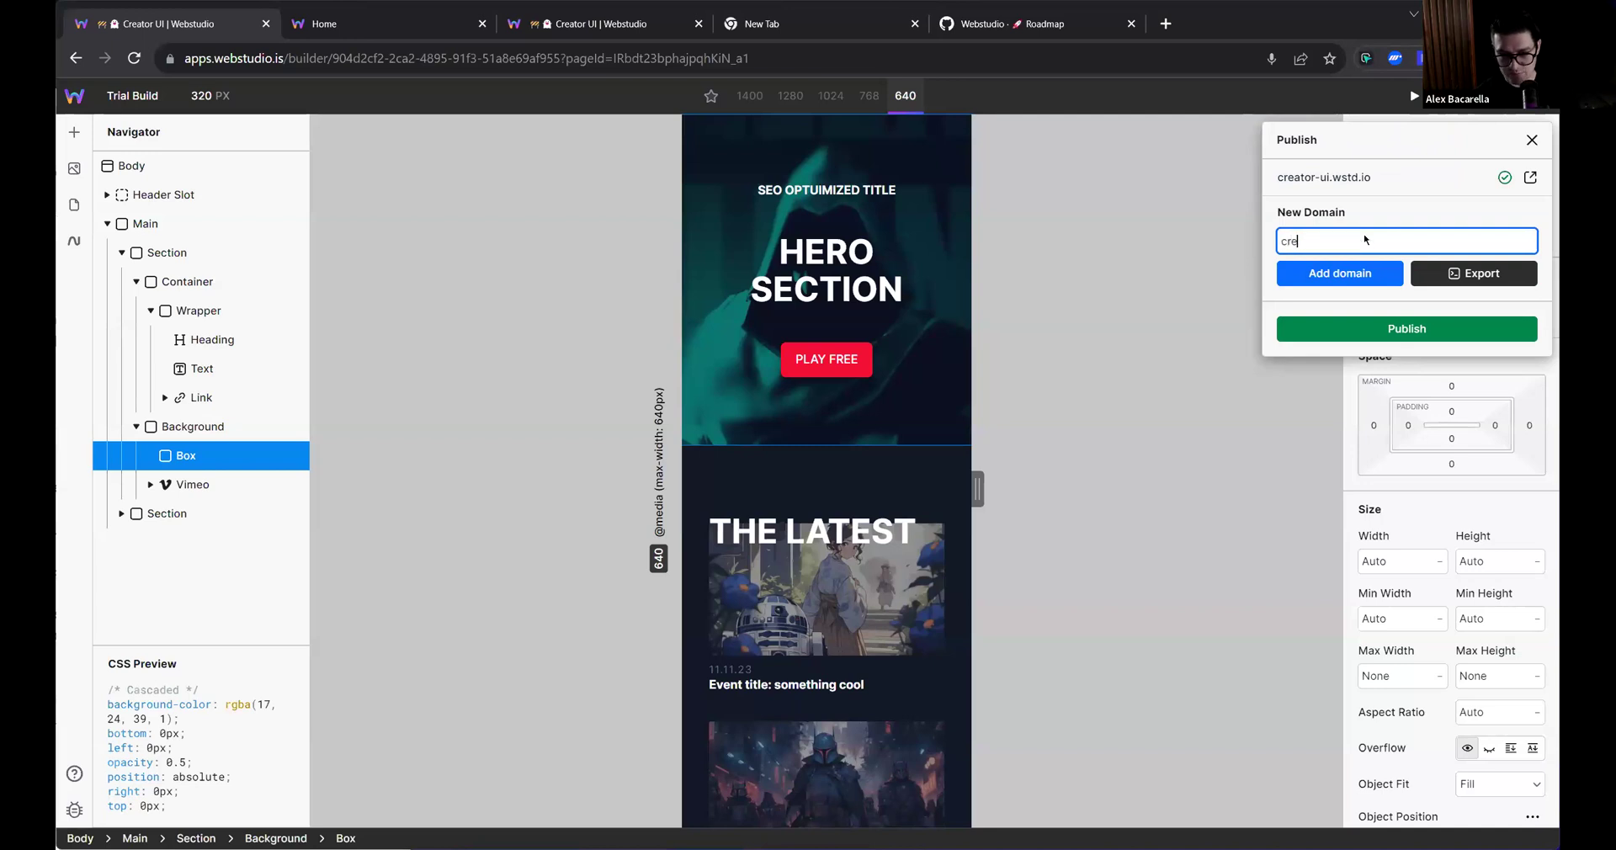
pyautogui.write('ator.gg')
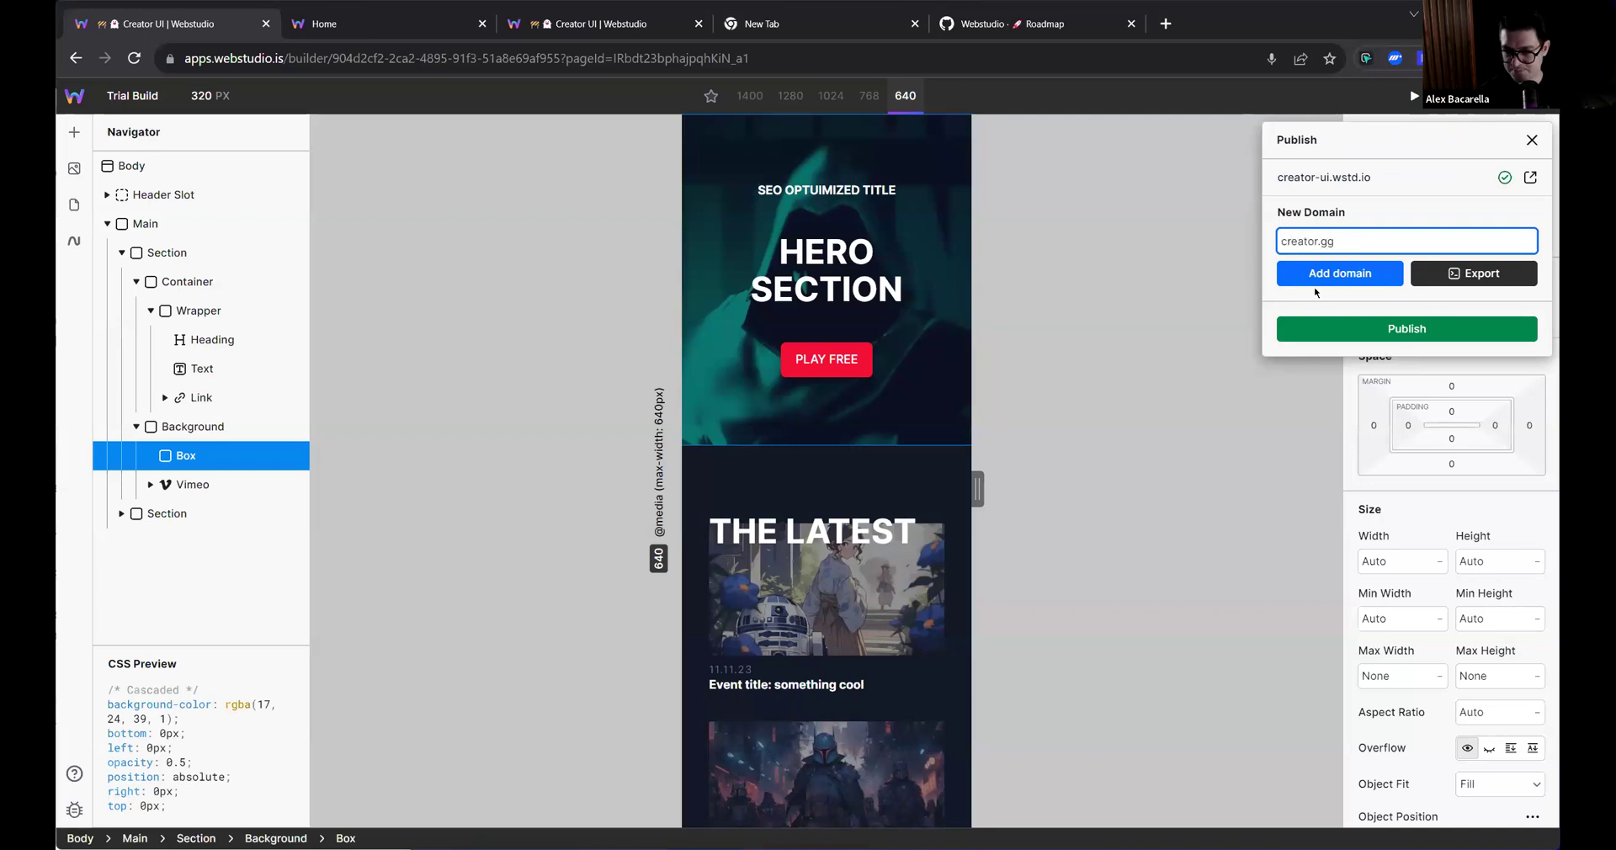
pyautogui.click(1329, 276)
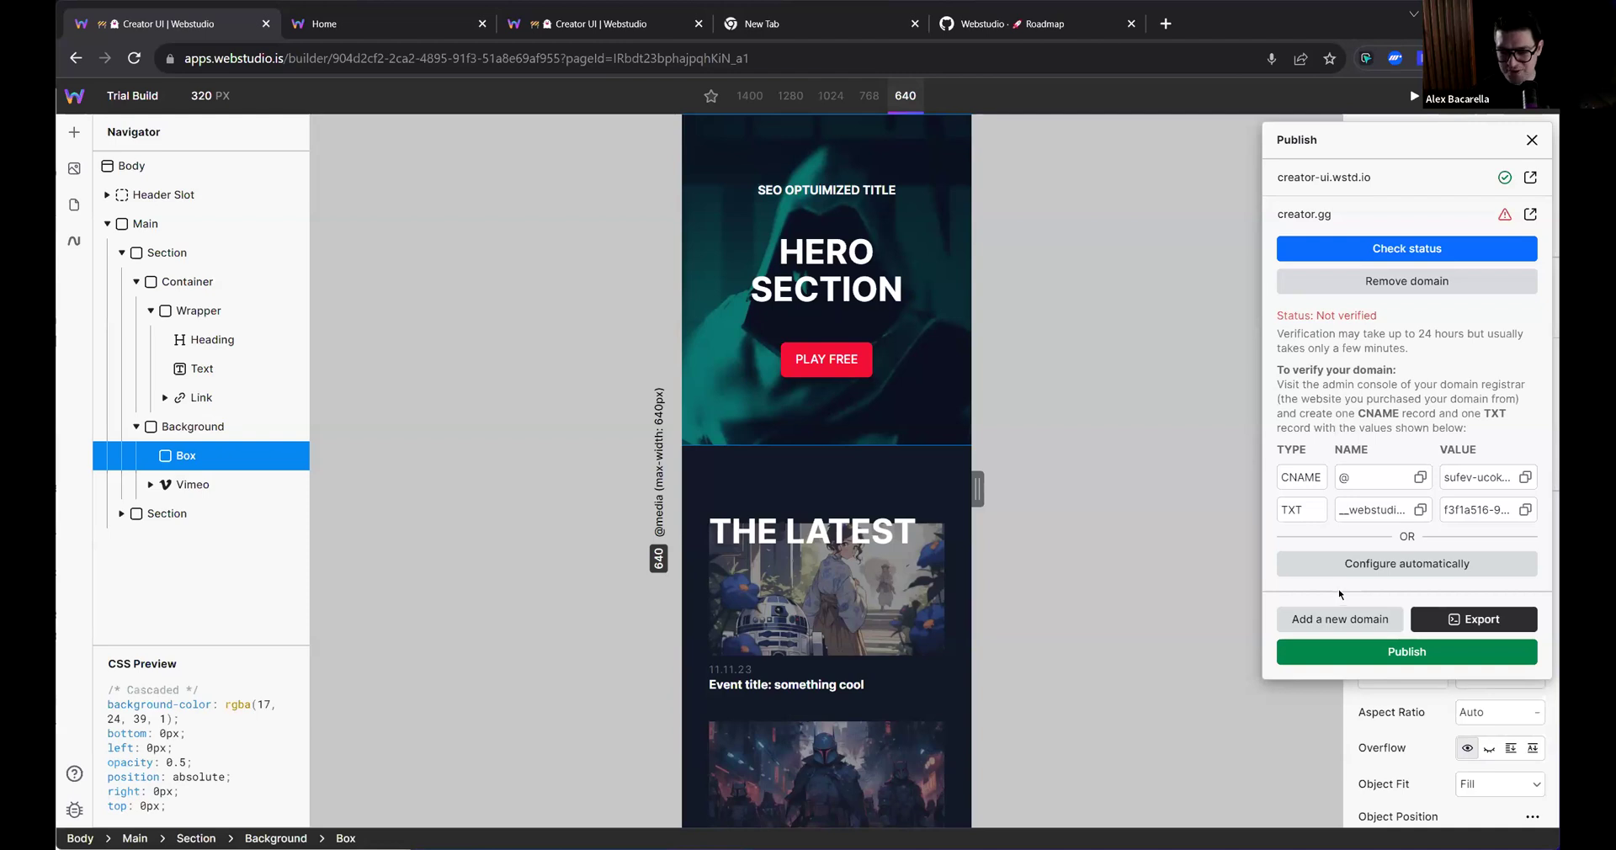
pyautogui.click(1386, 564)
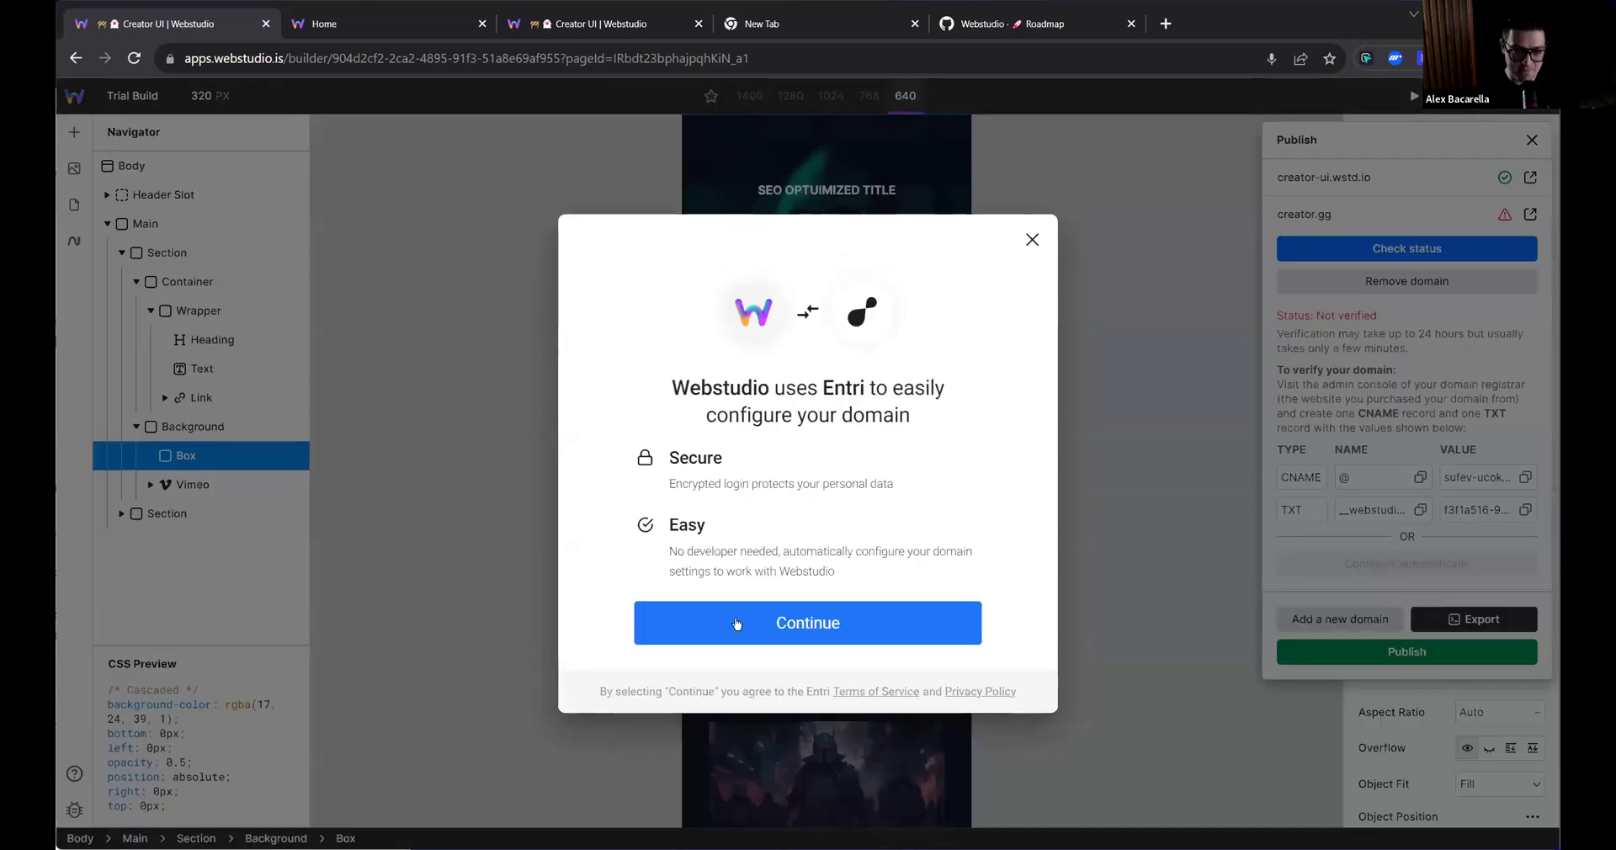
pyautogui.click(736, 623)
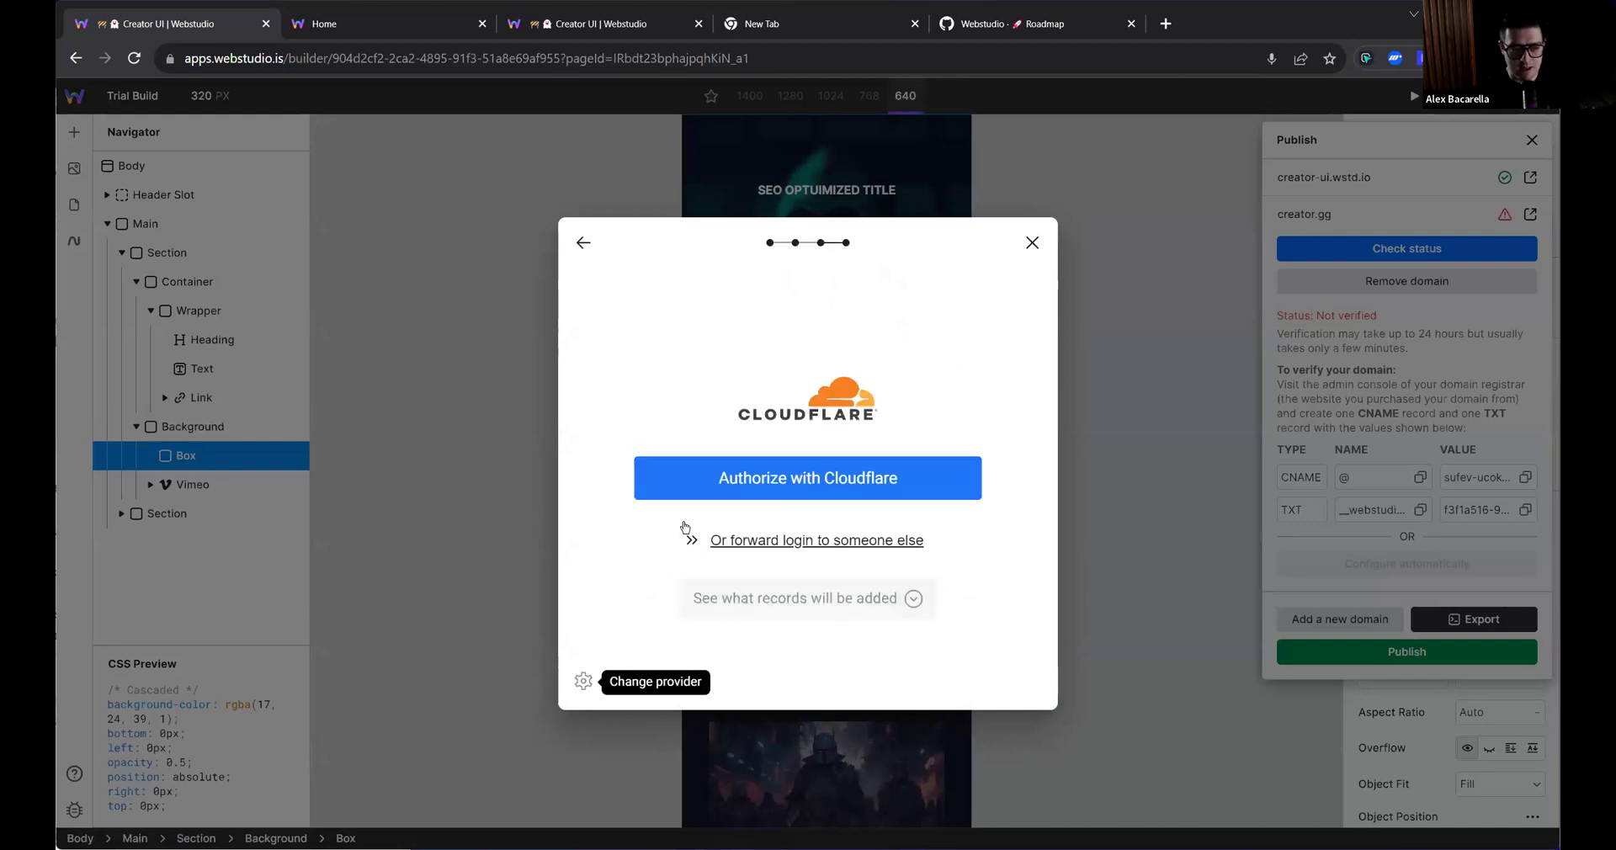
# Log in to Cloudflare with the two-factor code, then cancel the creator.gg DNS authorization
pyautogui.click(691, 486)
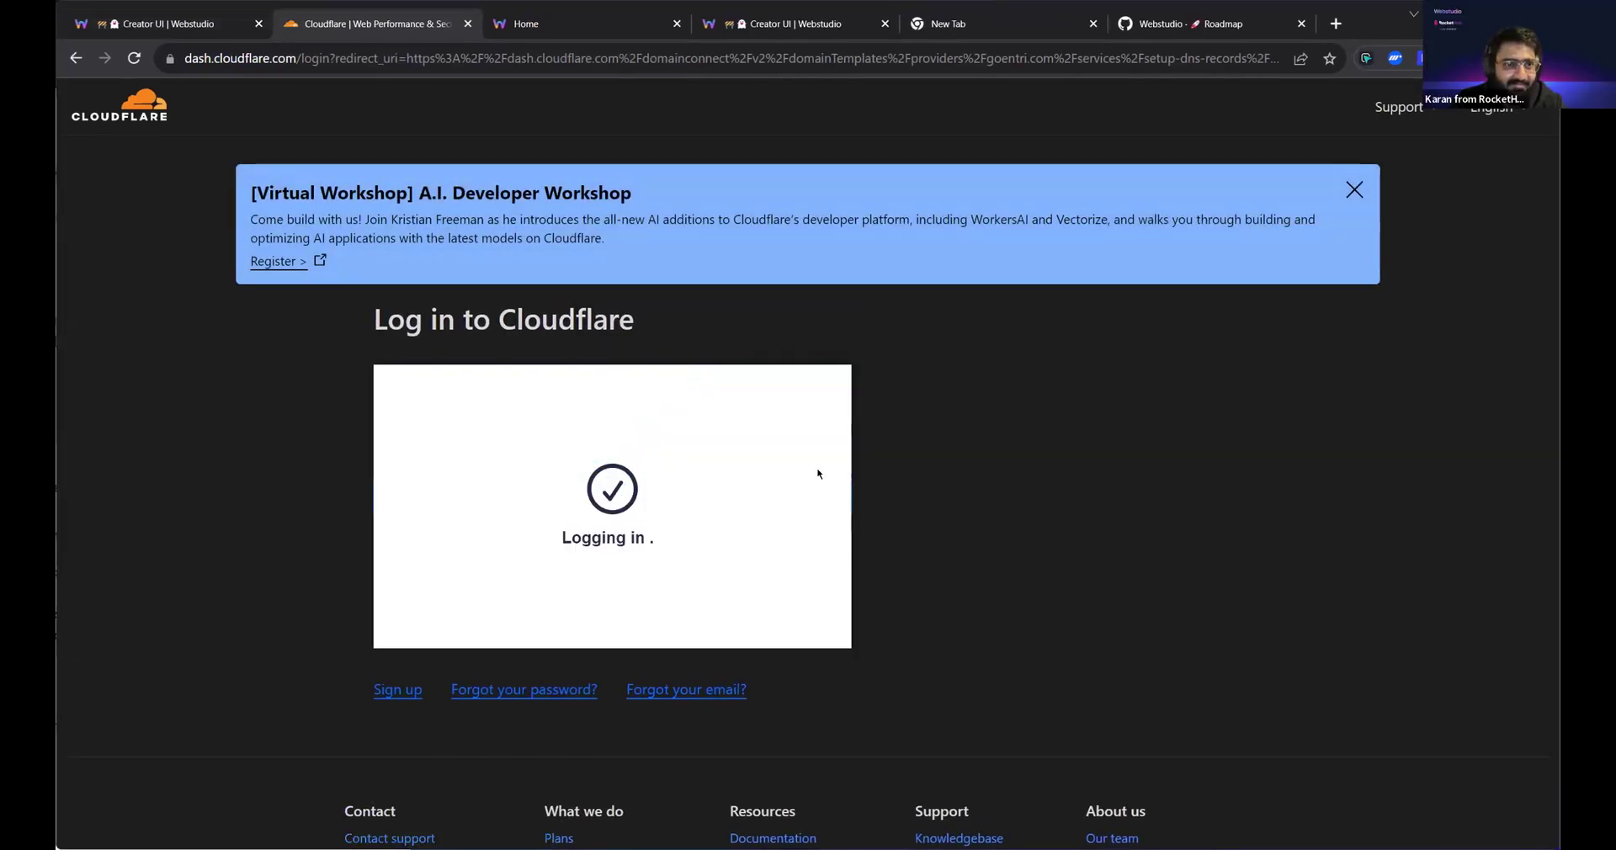
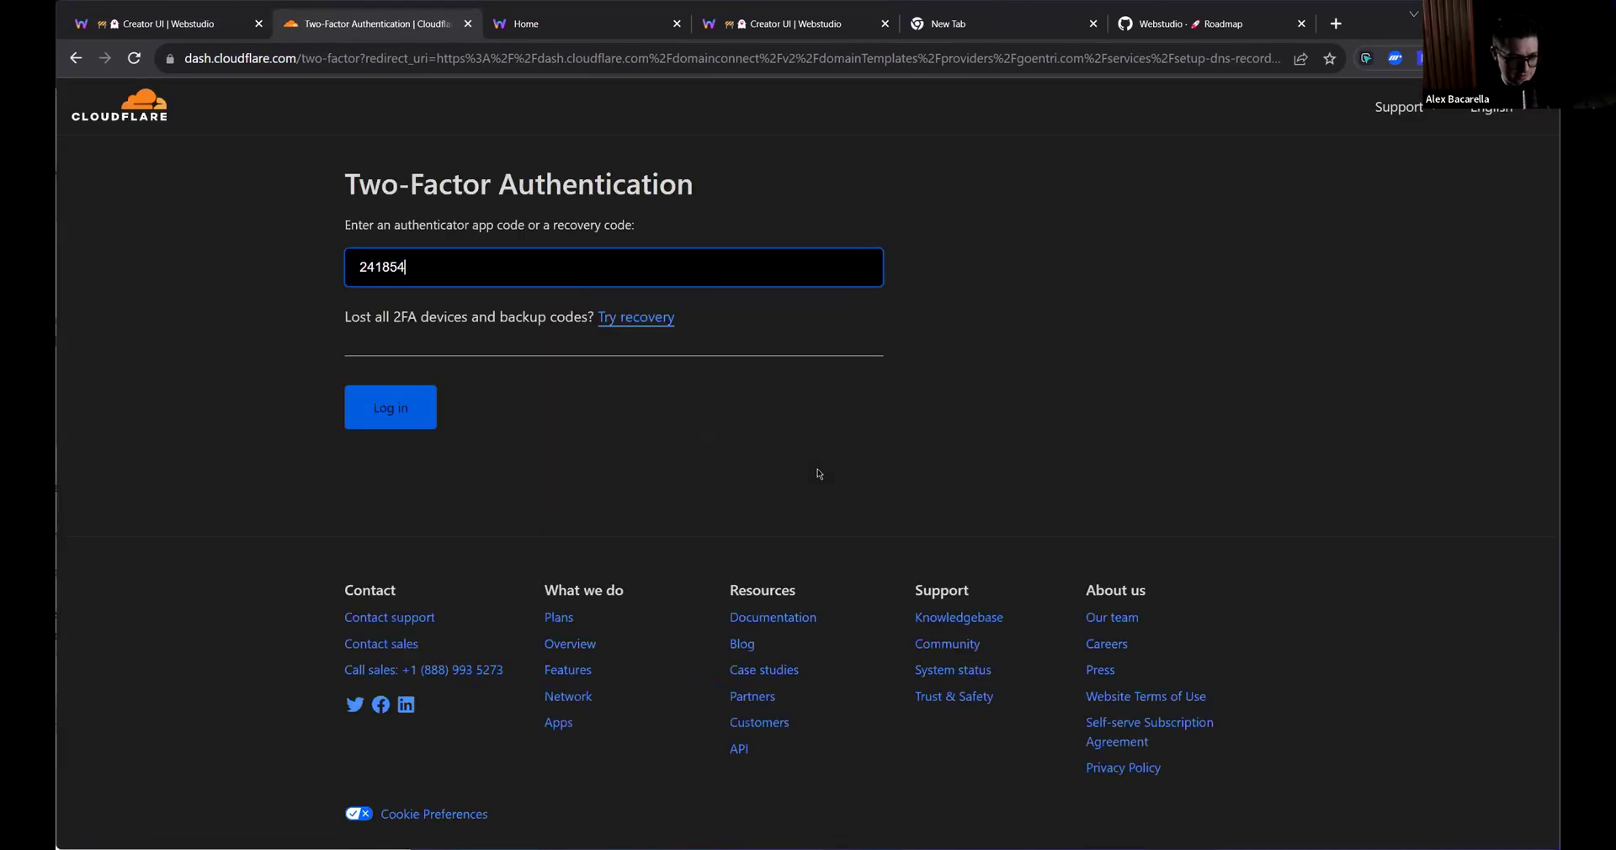
pyautogui.press('Return')
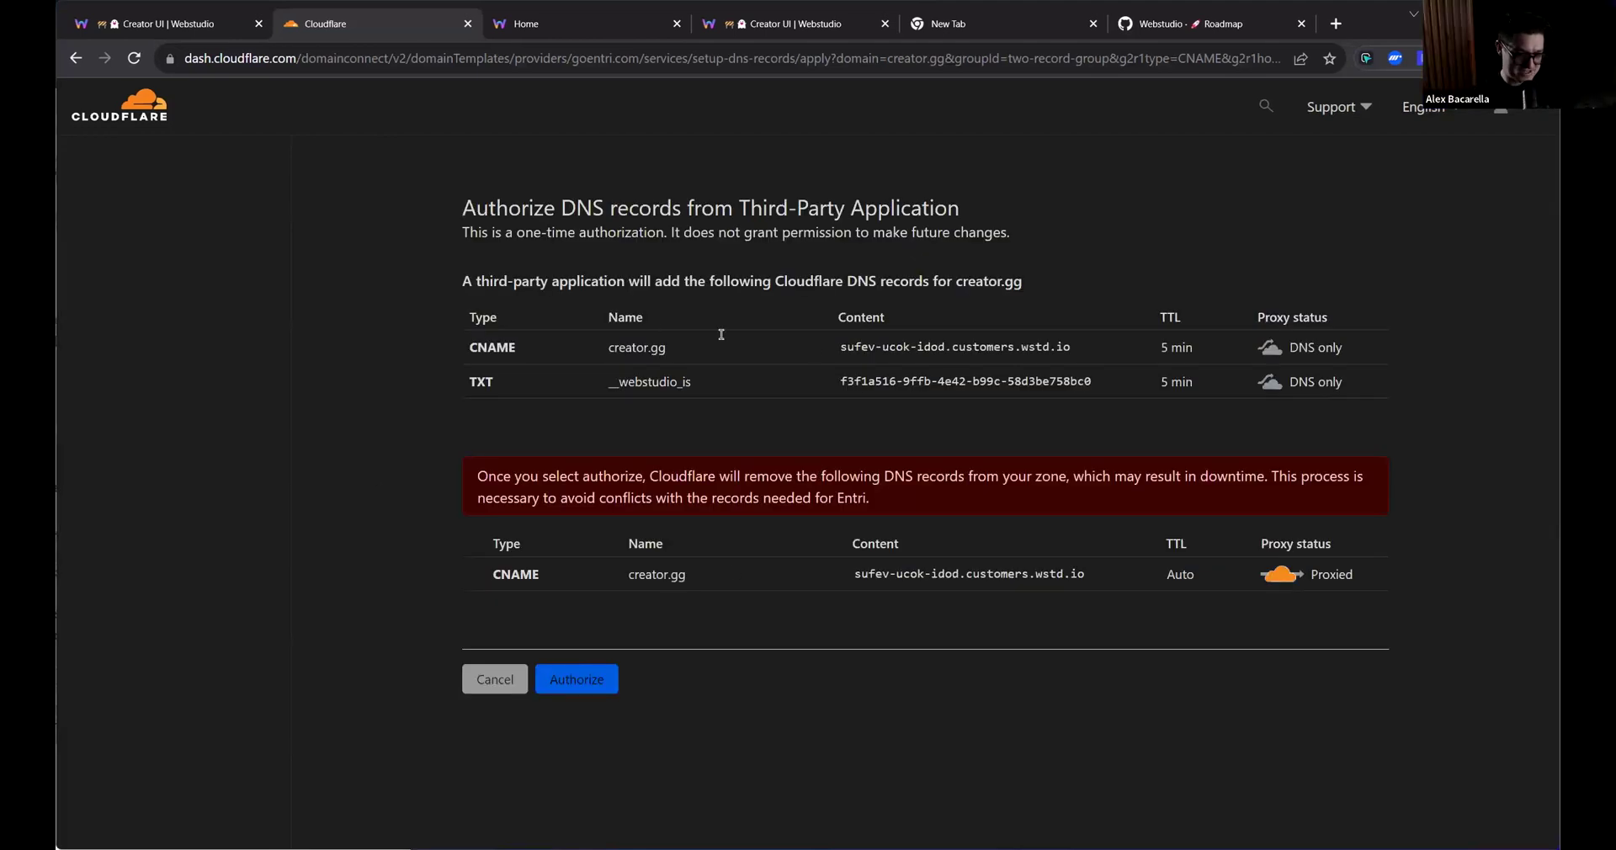
pyautogui.scroll(-1, 639, 614)
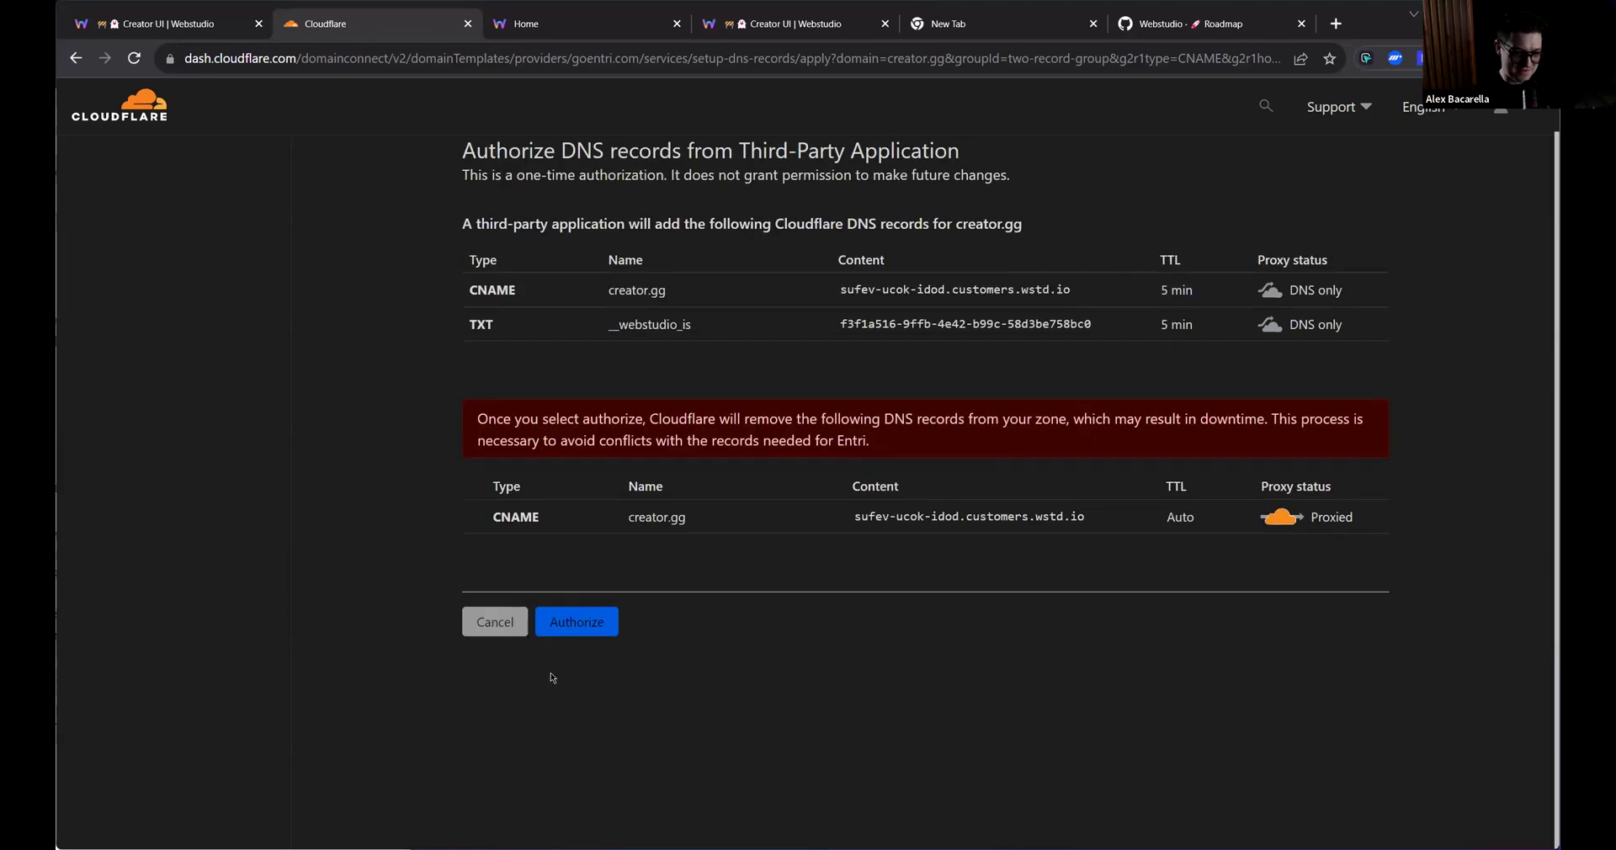
pyautogui.click(583, 627)
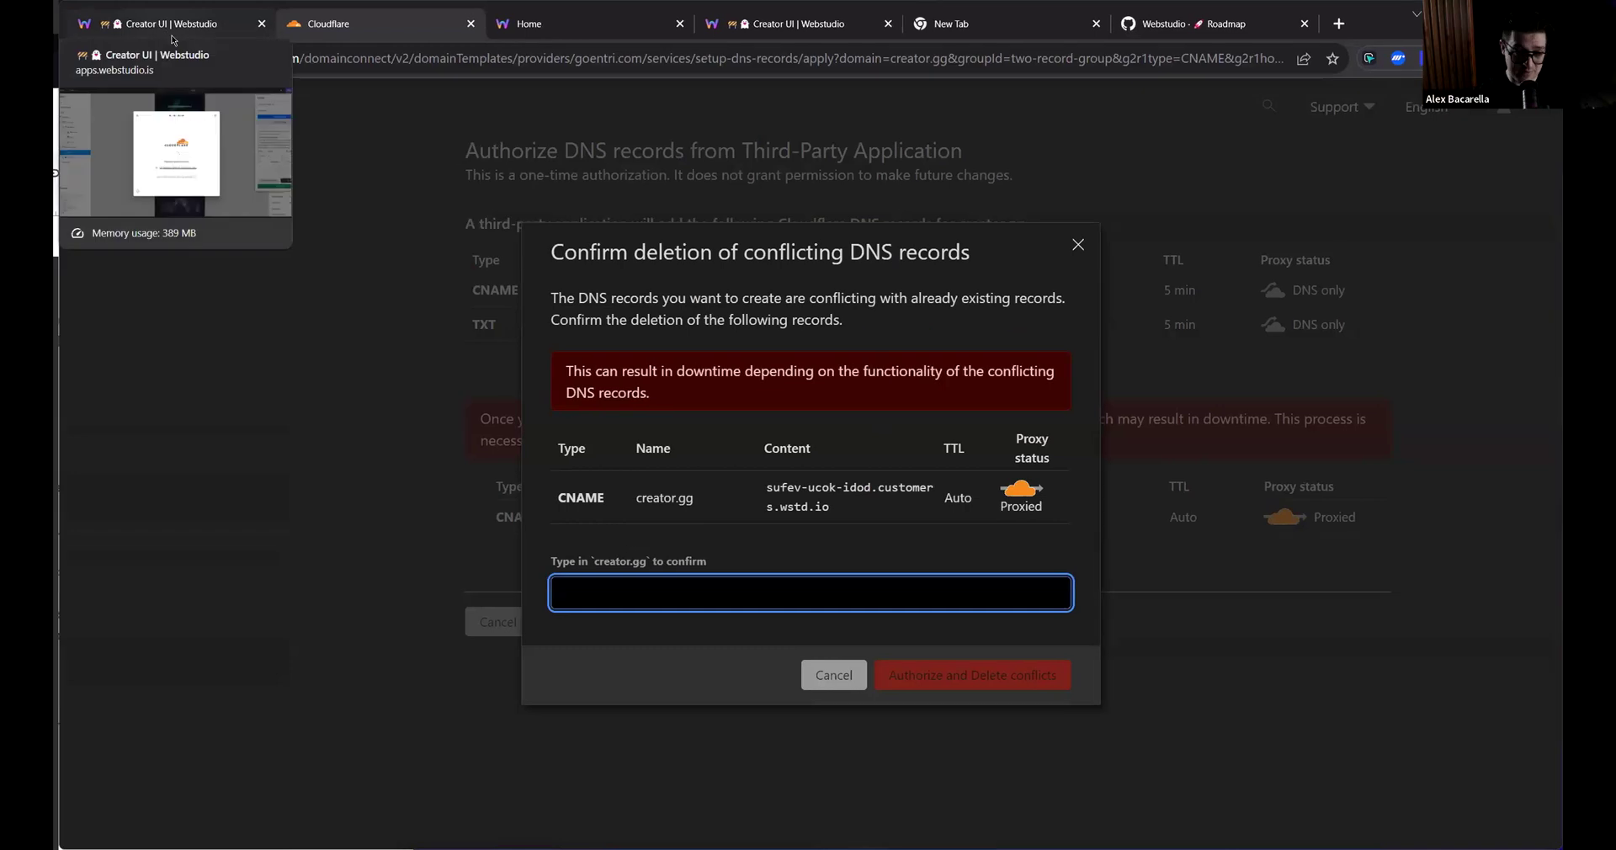
pyautogui.click(808, 675)
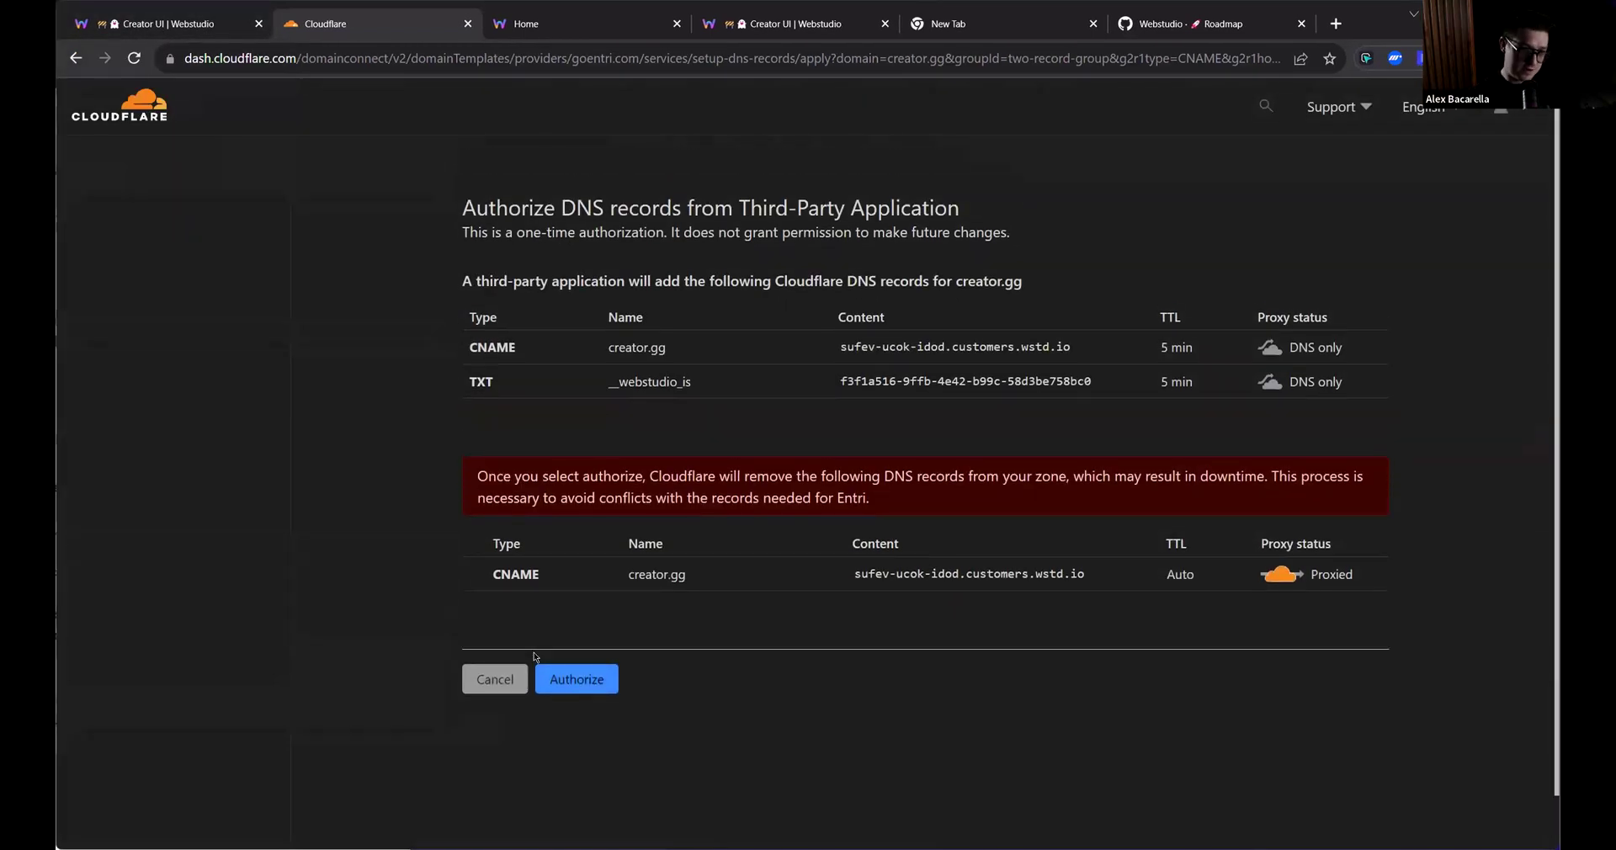
pyautogui.click(494, 677)
# Dismiss Webstudio's domain setup error and open a new browser tab
pyautogui.hotkey('ctrl', 'l')
pyautogui.write('c')
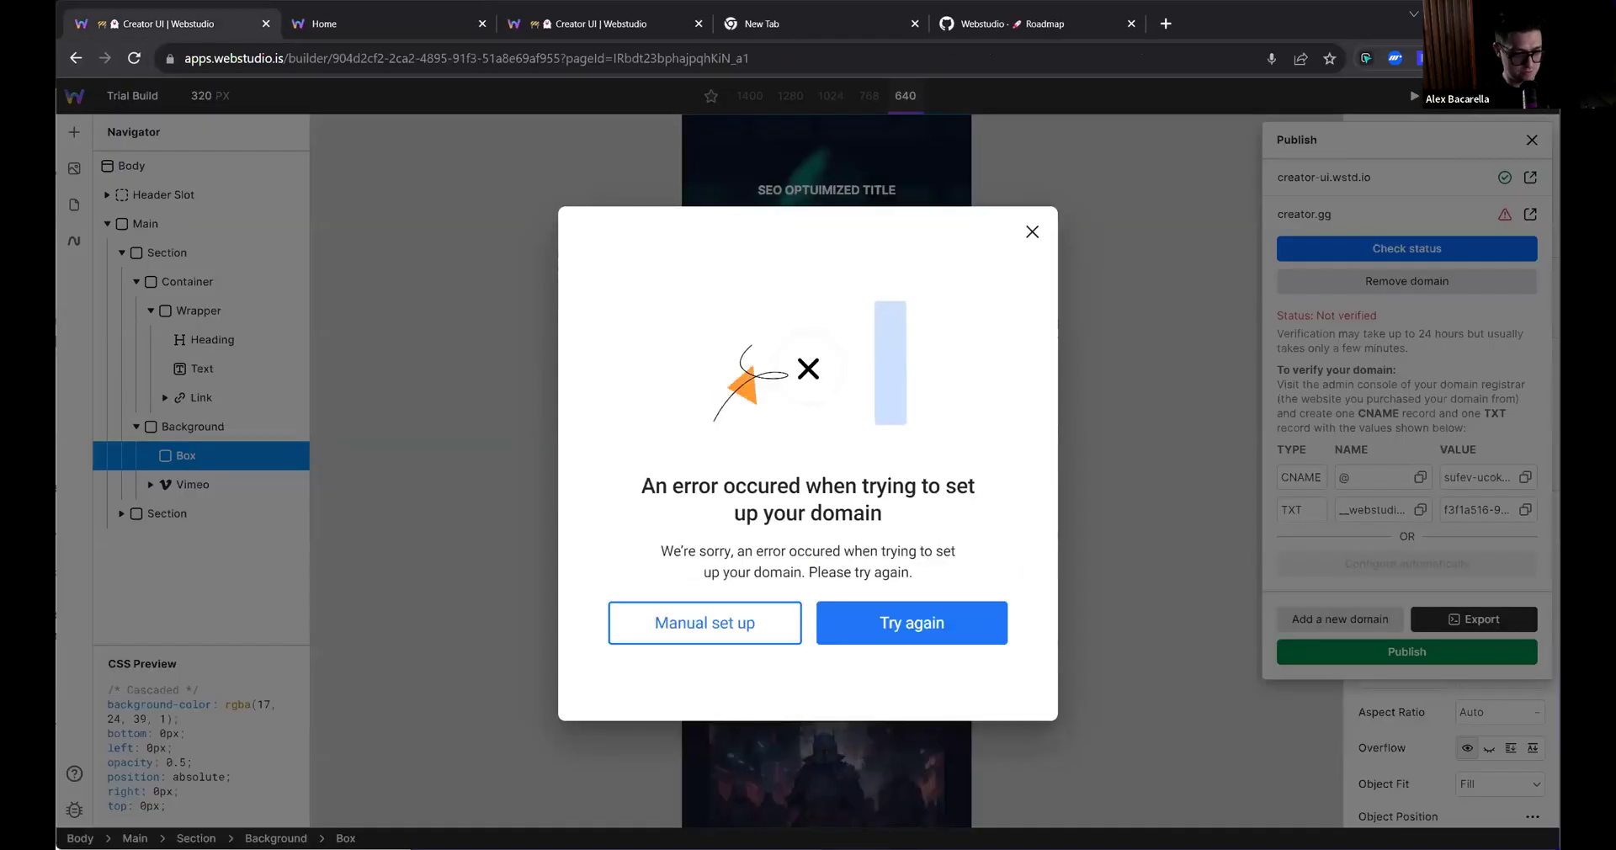
pyautogui.click(1030, 235)
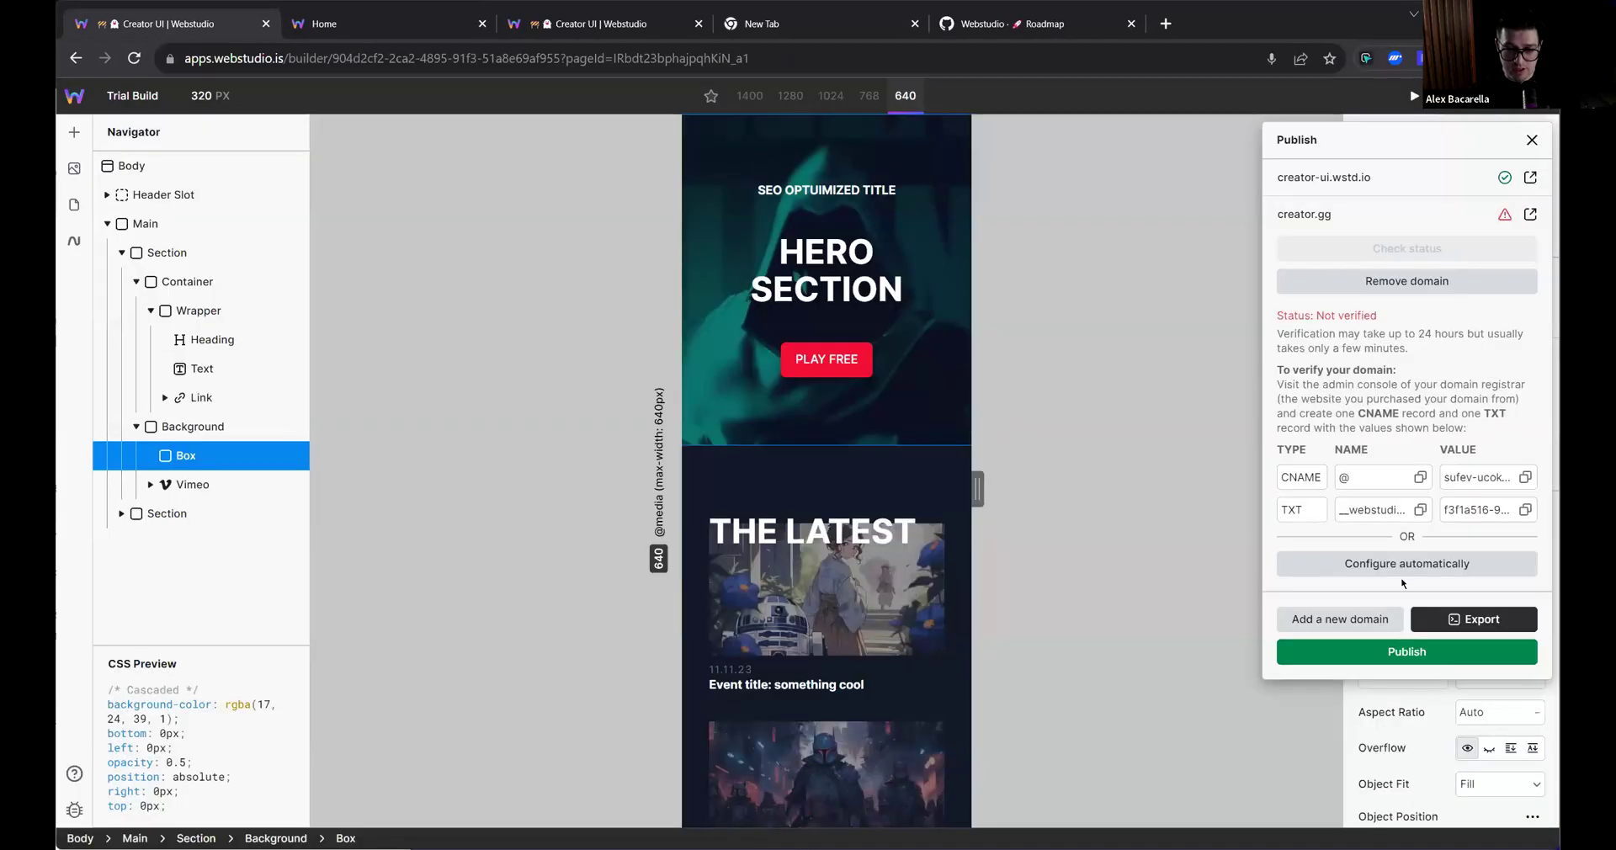
pyautogui.click(1166, 24)
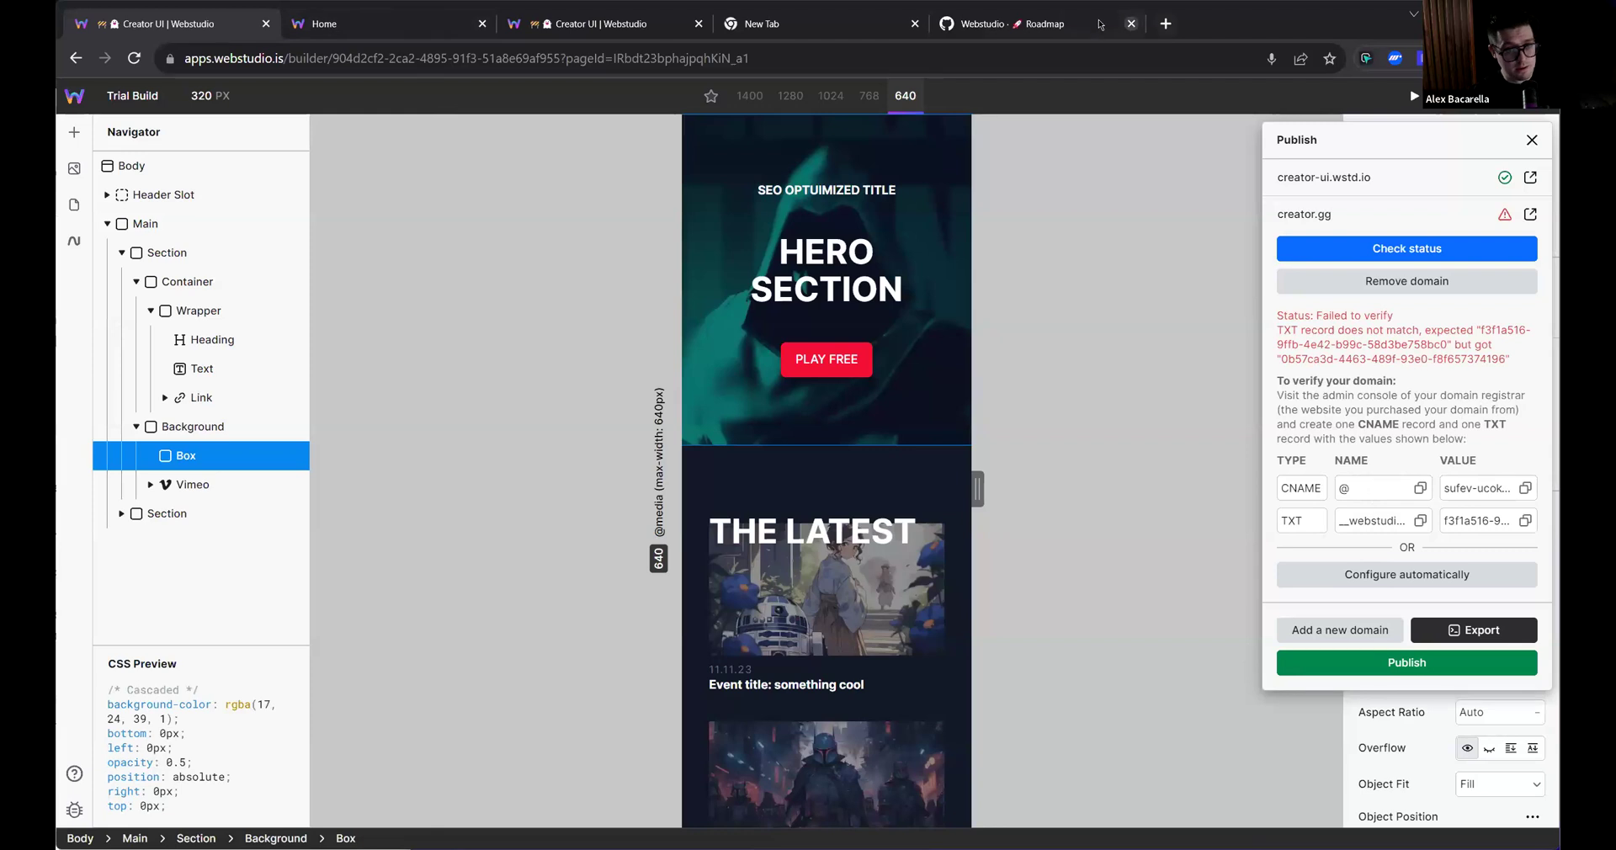
# Go to cloudflare.com and head to its login page
pyautogui.write('cloud')
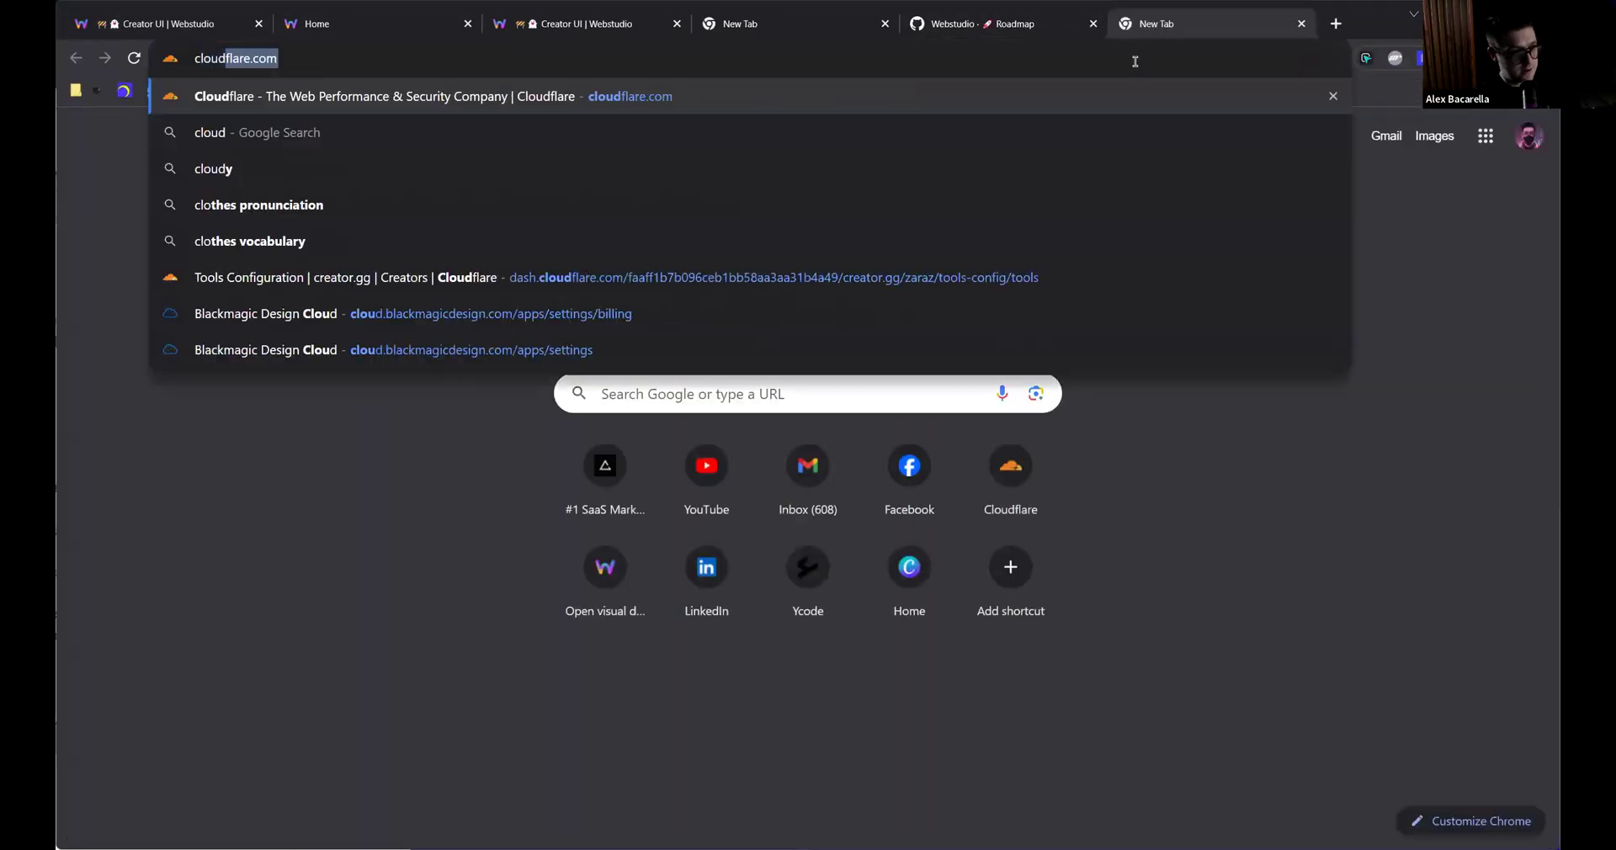
pyautogui.press('Return')
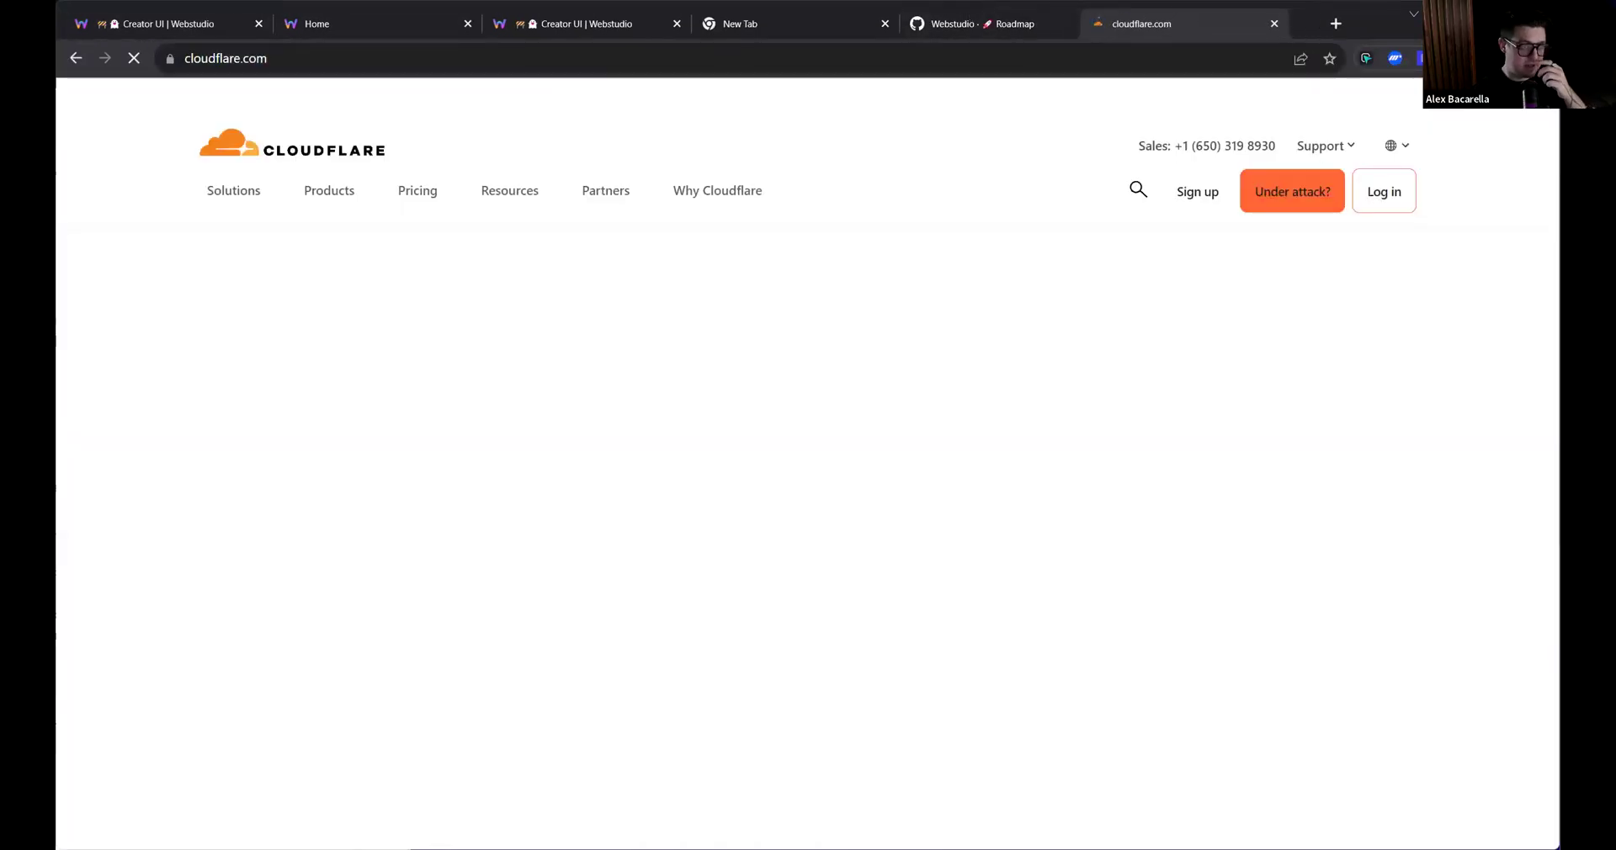
pyautogui.moveTo(1165, 24); pyautogui.dragTo(371, 23)
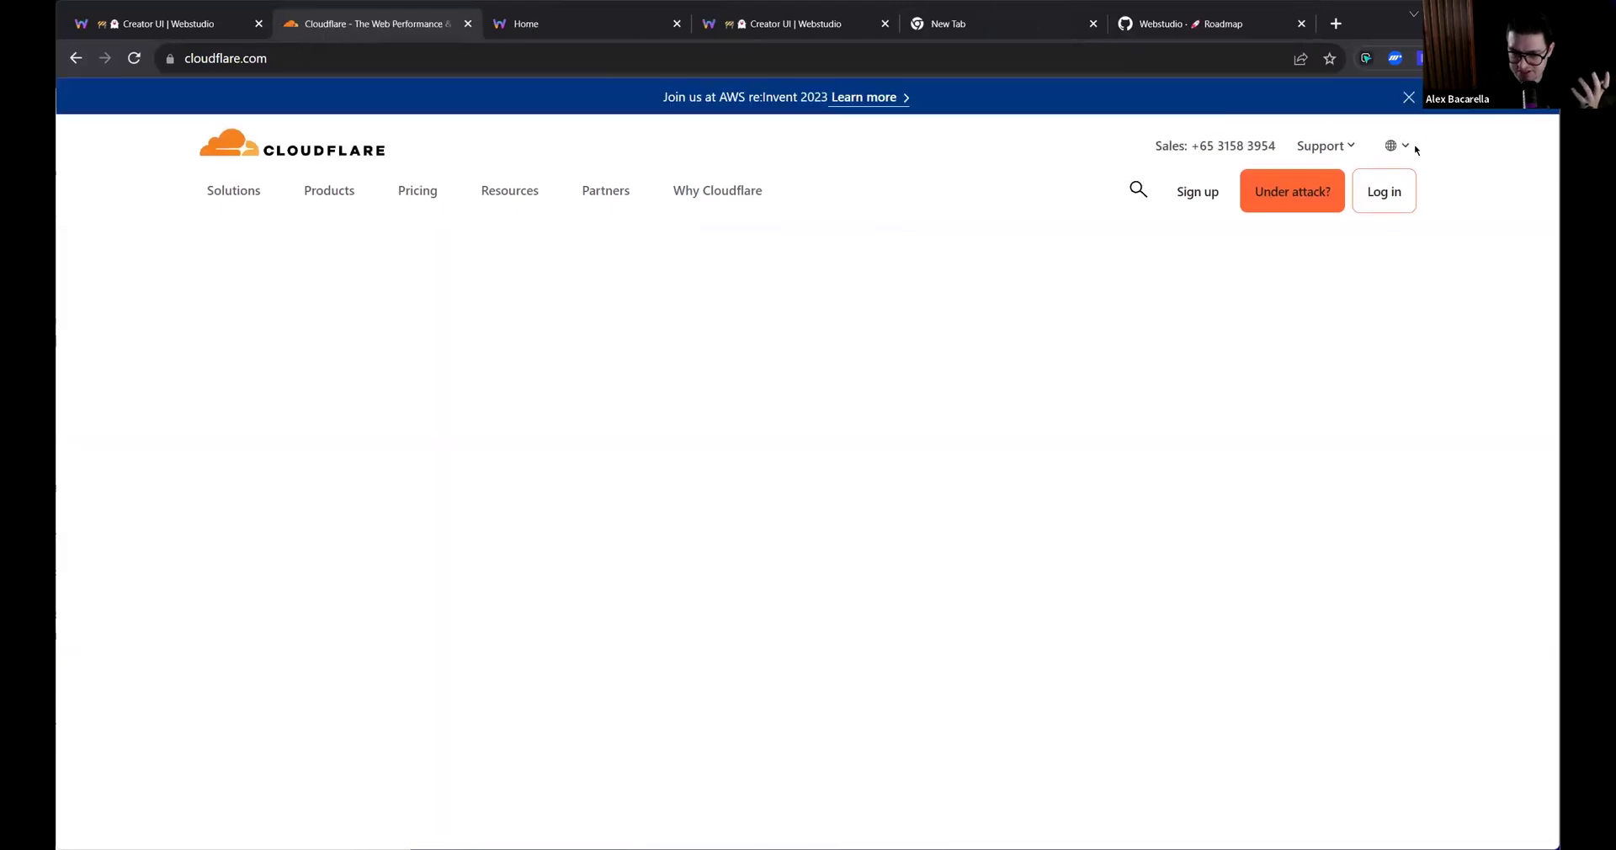
pyautogui.click(1382, 194)
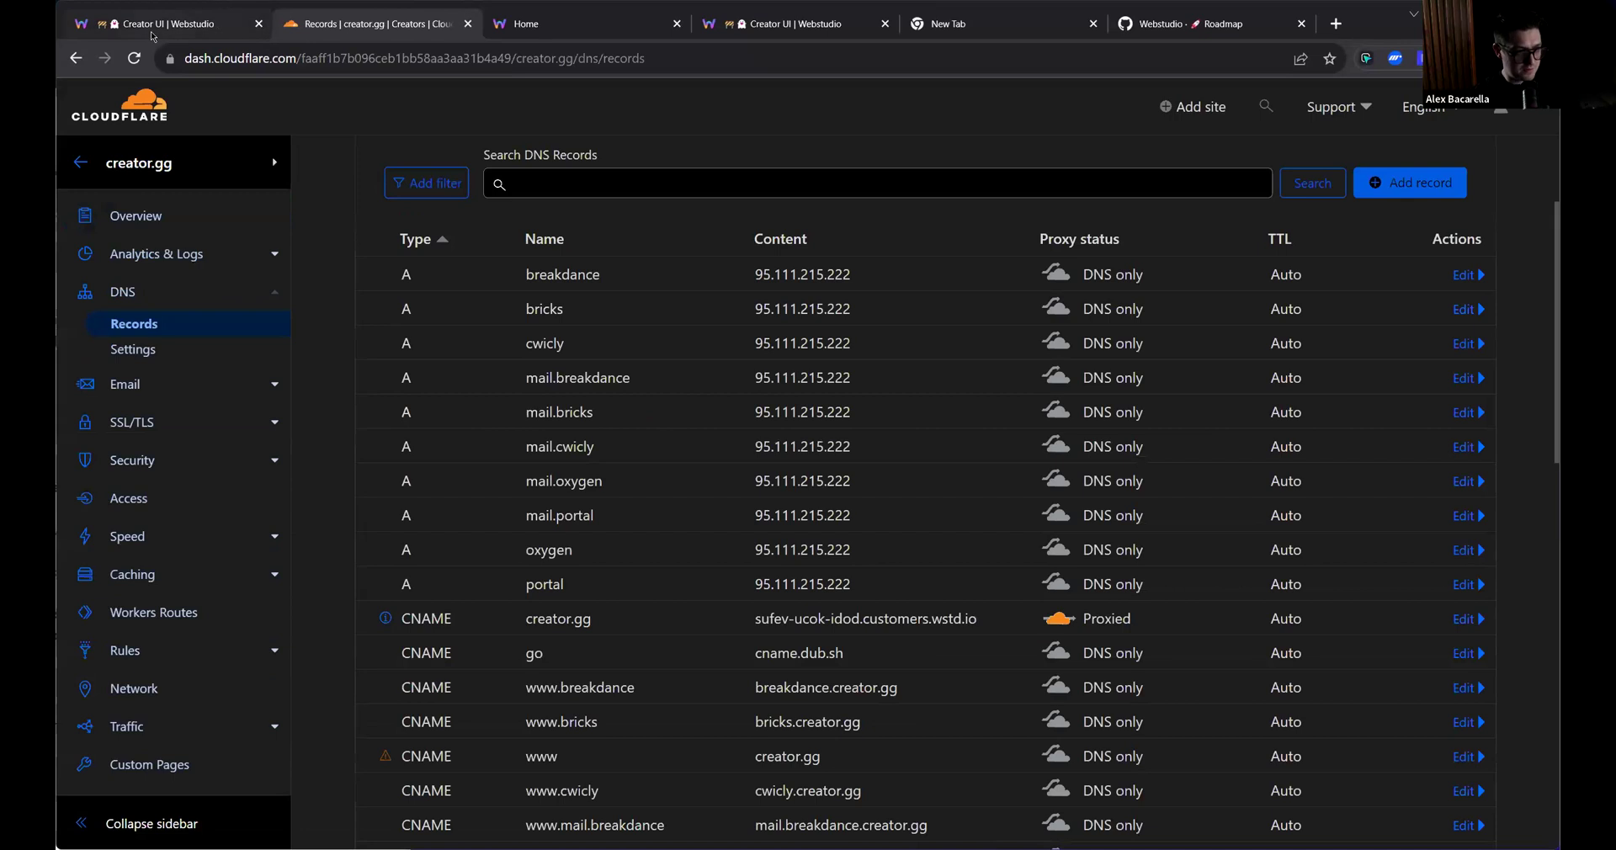
# Copy the CNAME target from Webstudio and return to the creator.gg DNS records
pyautogui.click(245, 25)
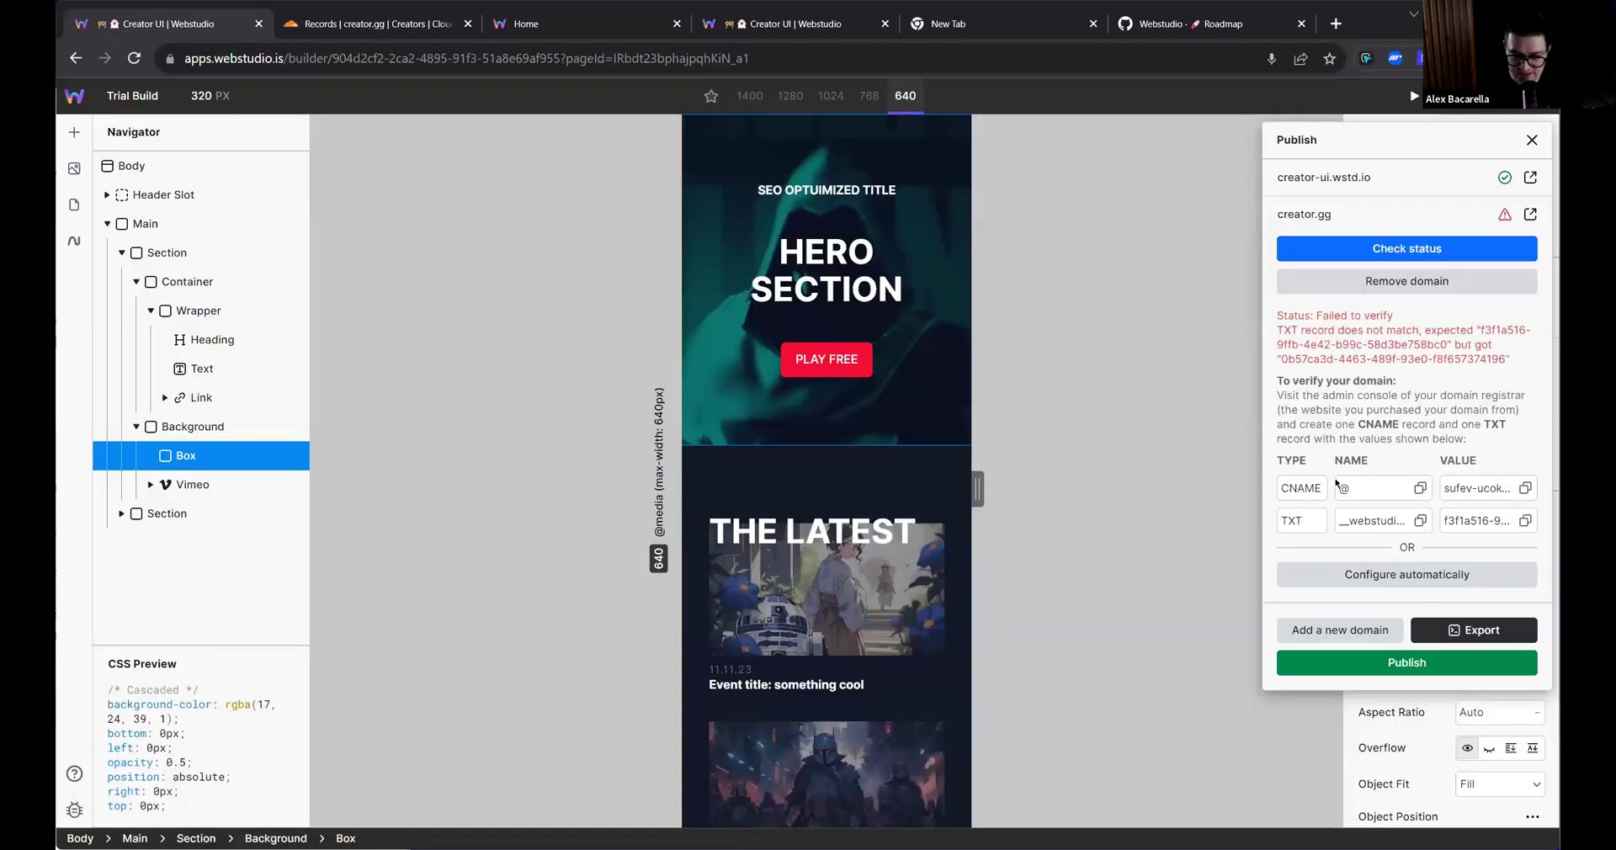
pyautogui.click(1356, 497)
pyautogui.click(1525, 487)
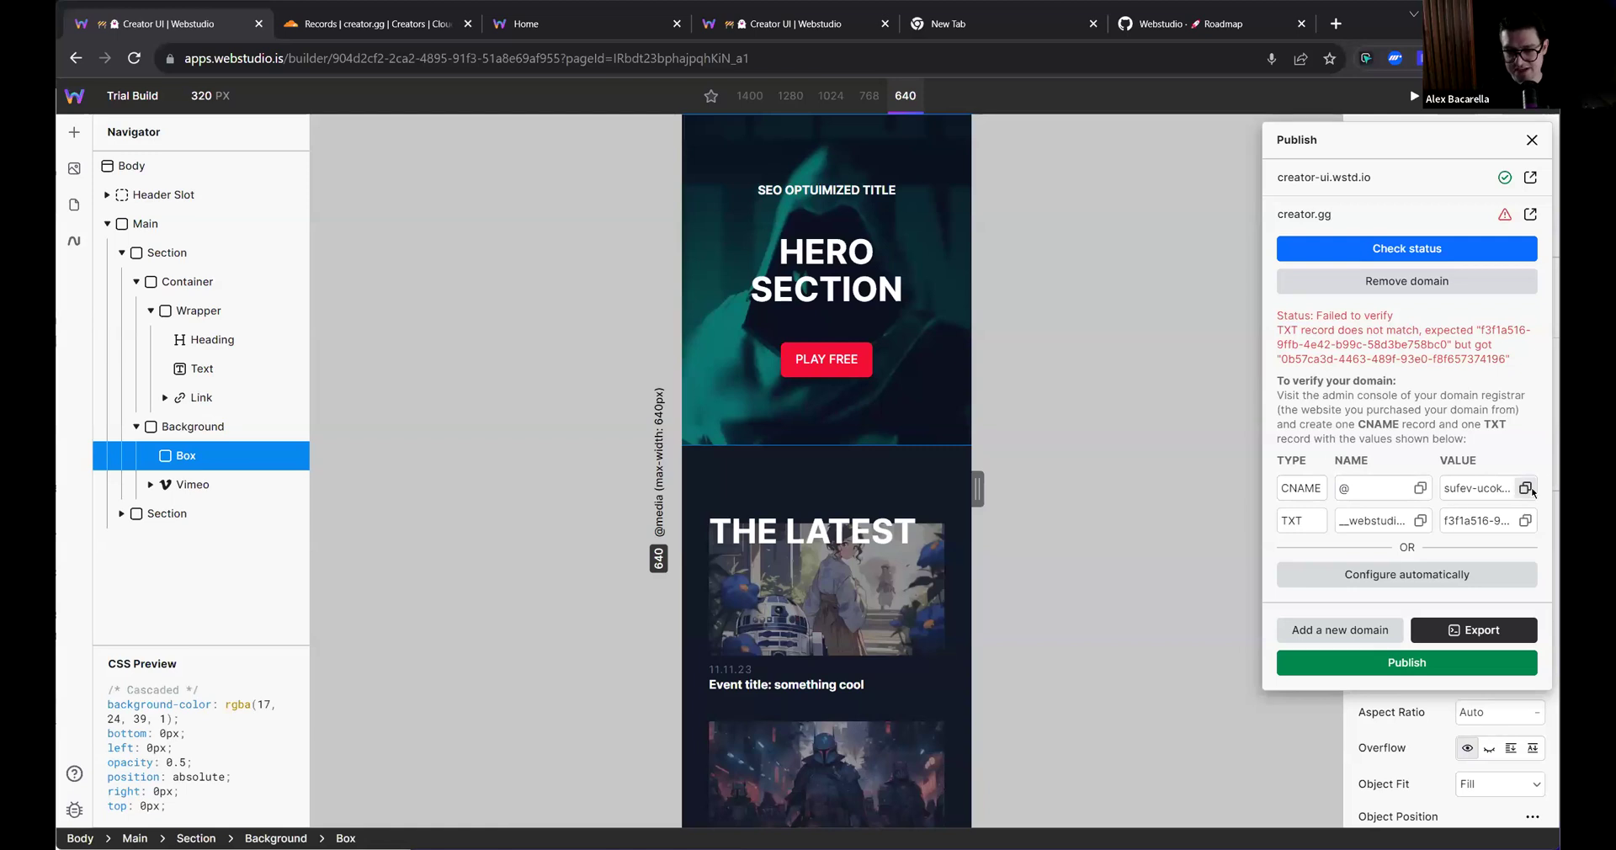
pyautogui.click(371, 24)
pyautogui.scroll(2, 1414, 316)
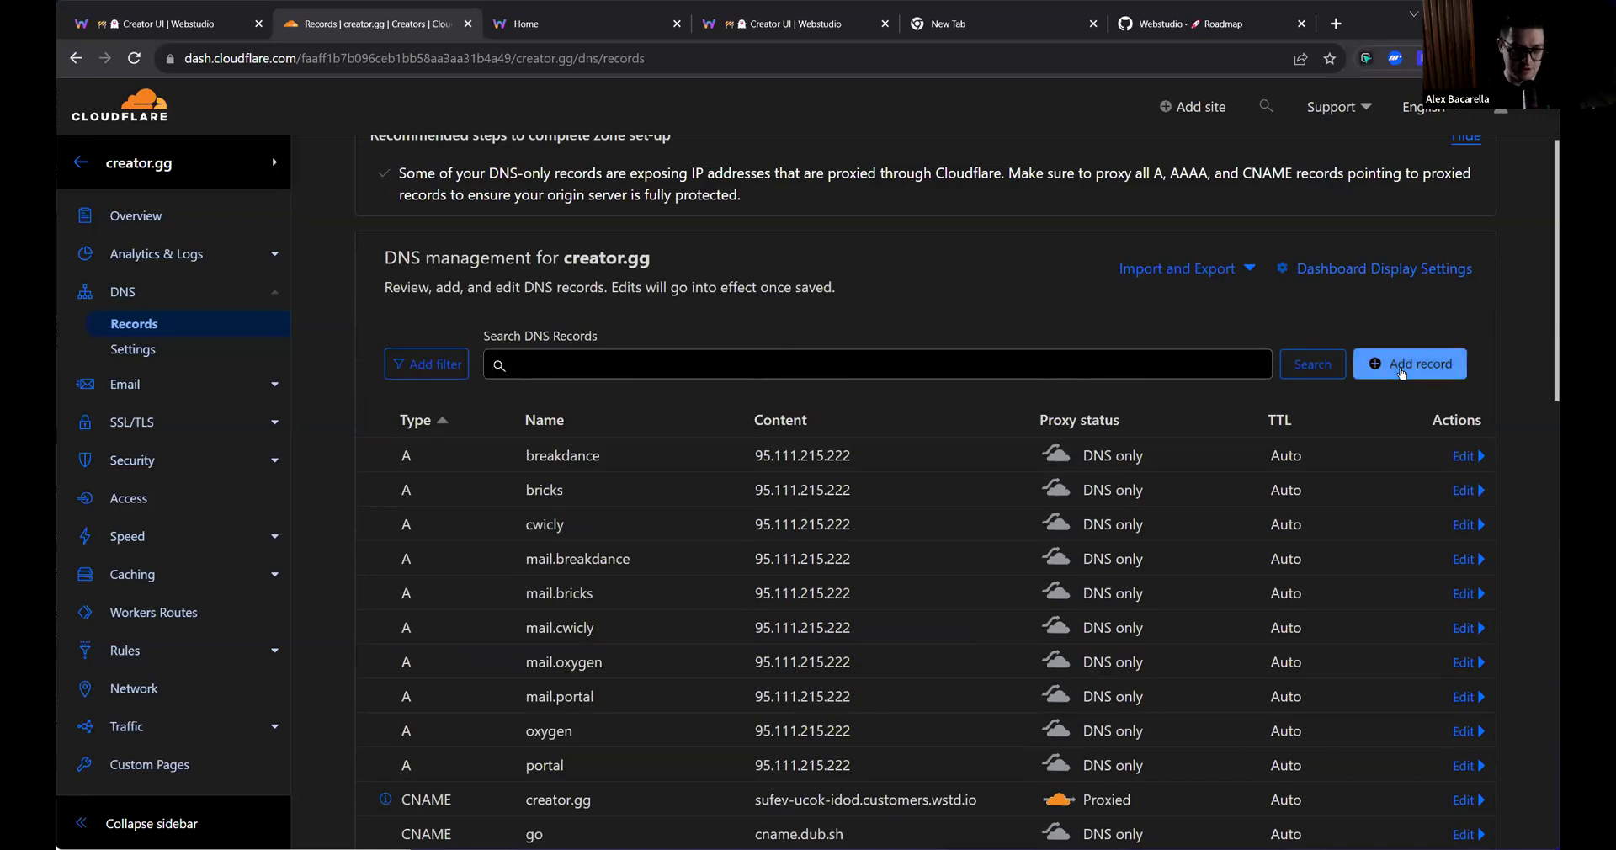
# Fill in a new CNAME record with name @ and target sufev-ucok-idod.customers.wstd.io
pyautogui.click(1410, 363)
pyautogui.click(480, 487)
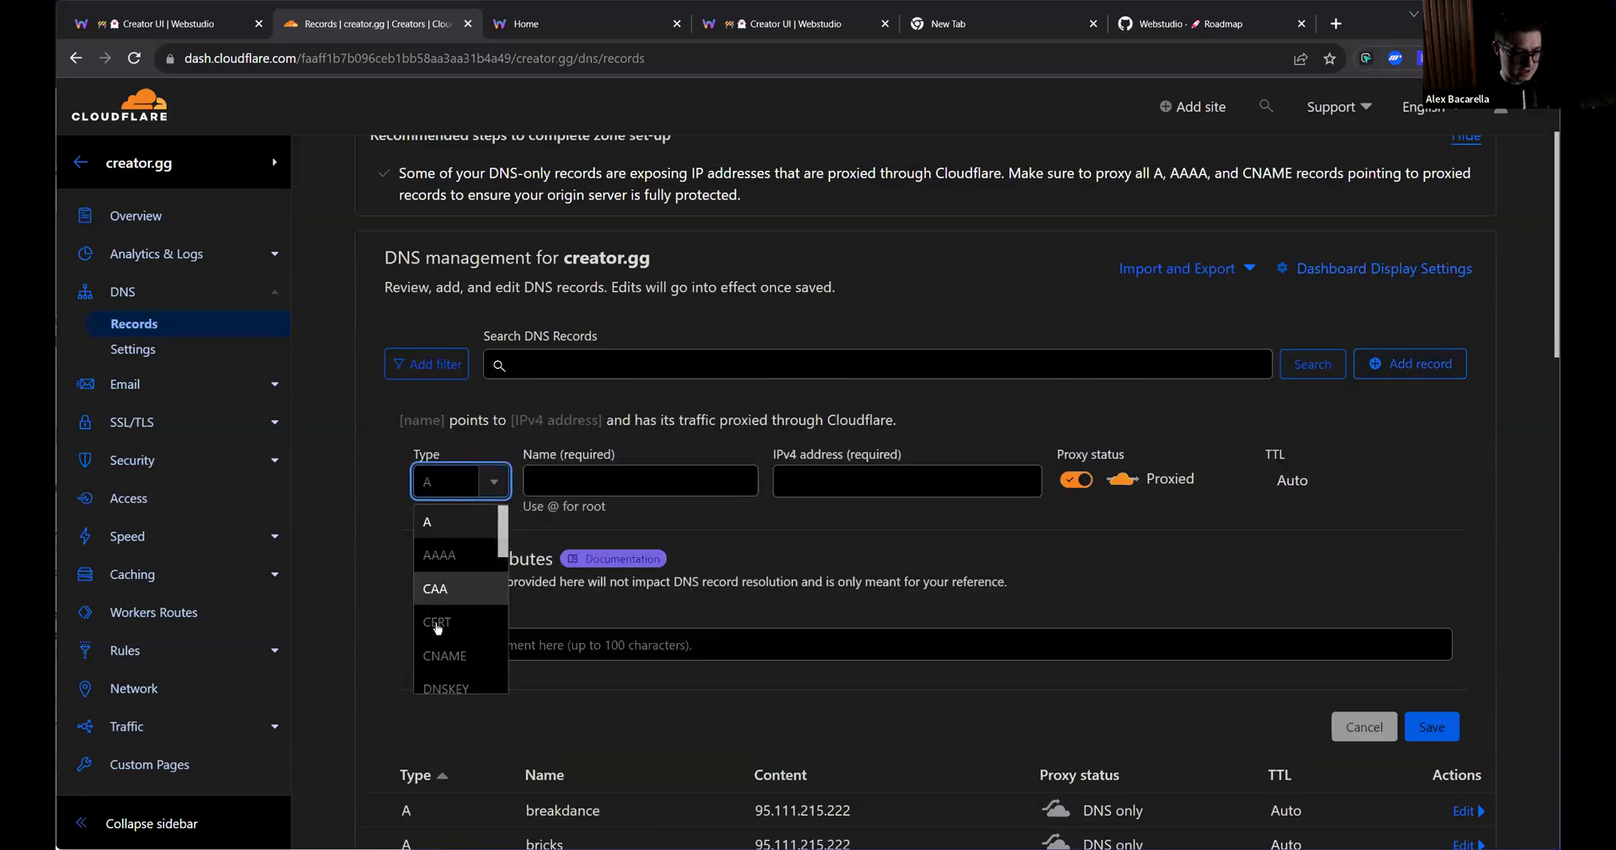
pyautogui.click(448, 652)
pyautogui.click(562, 483)
pyautogui.write('@')
pyautogui.click(845, 488)
pyautogui.hotkey('ctrl', 'v')
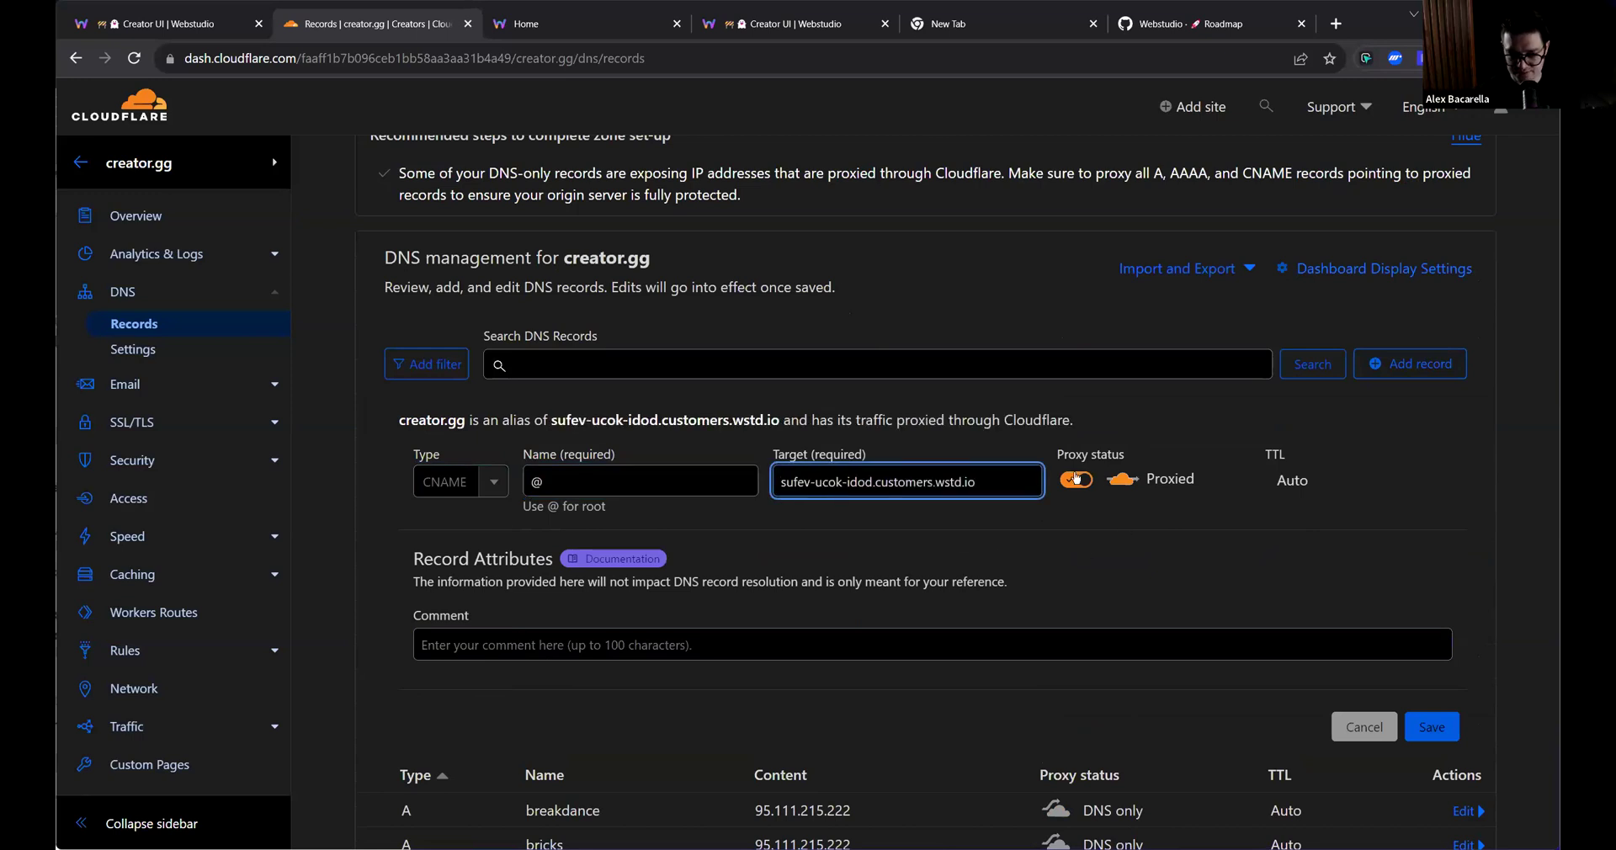
# Keep the record proxied, save it, and go back to Webstudio
pyautogui.click(1076, 479)
pyautogui.press('space')
pyautogui.click(1429, 727)
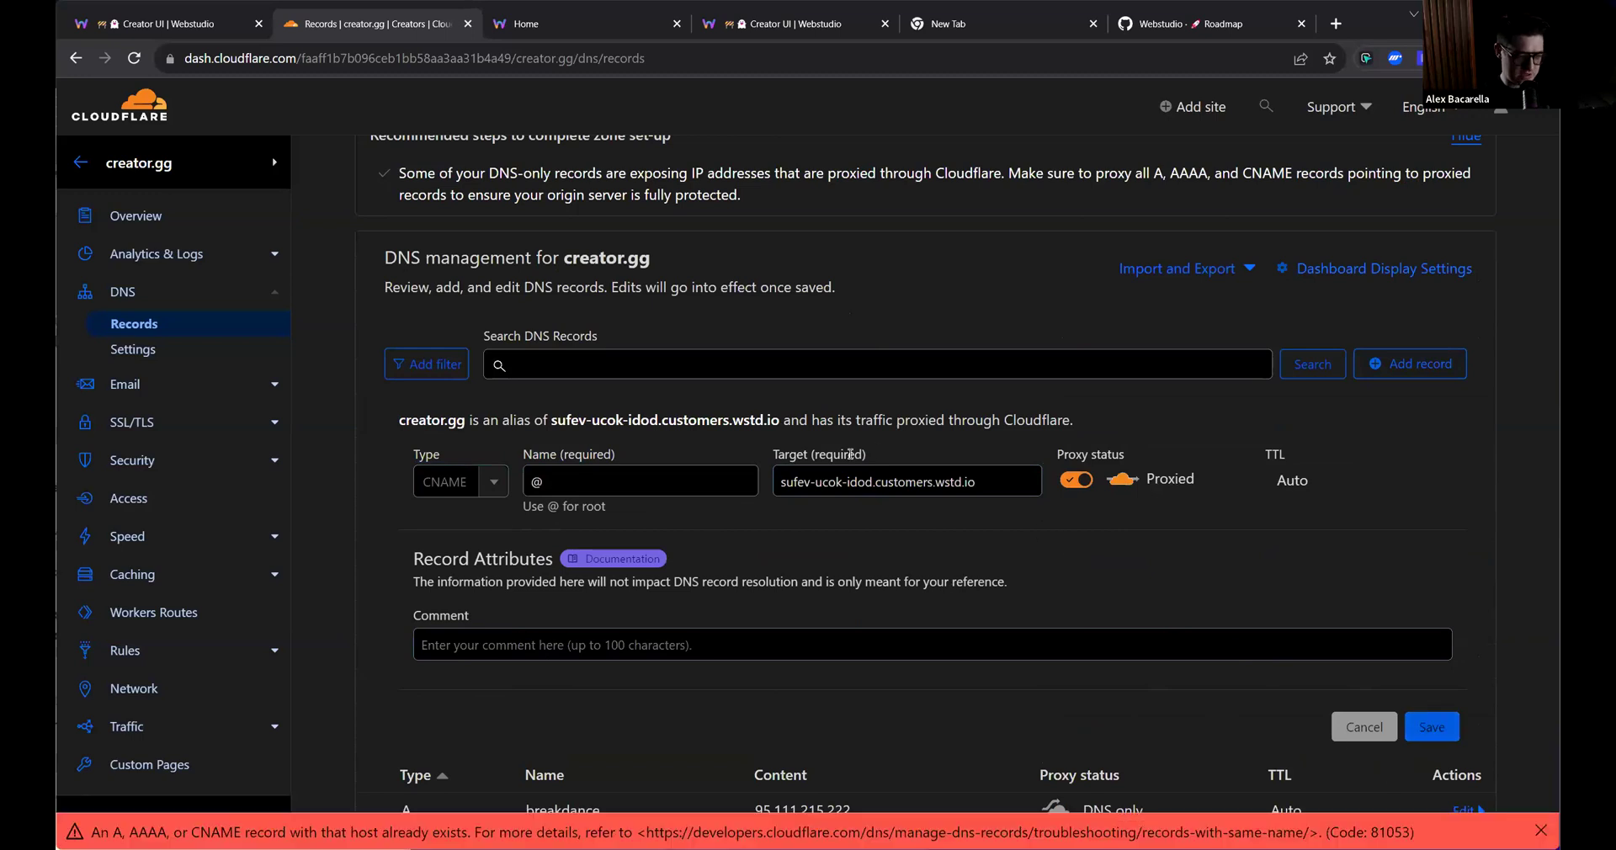
pyautogui.scroll(-3, 527, 505)
pyautogui.scroll(4, 882, 511)
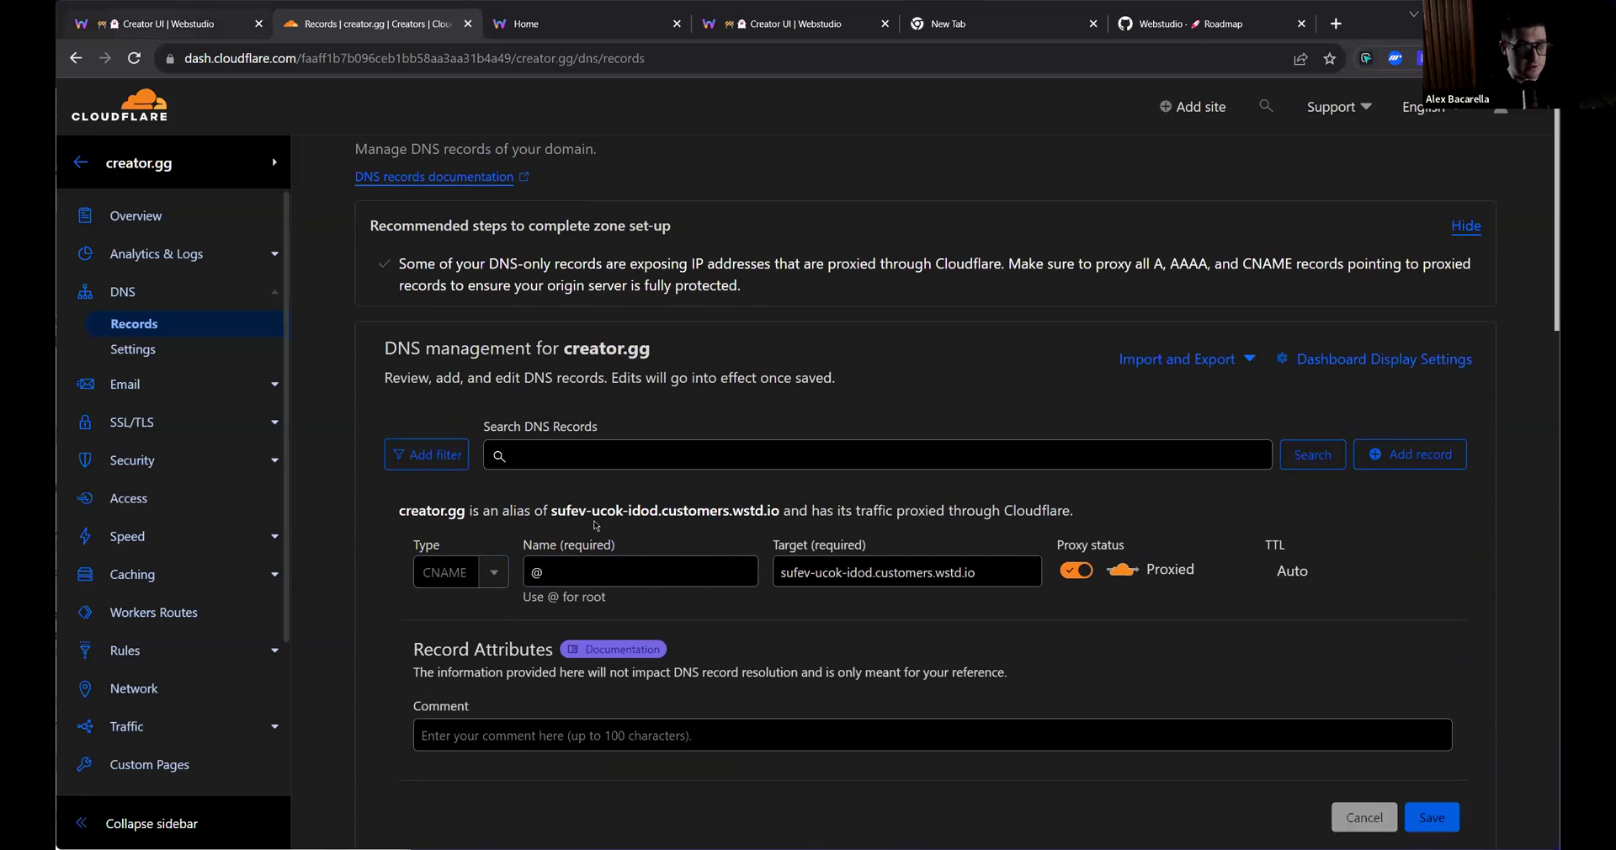
pyautogui.click(153, 27)
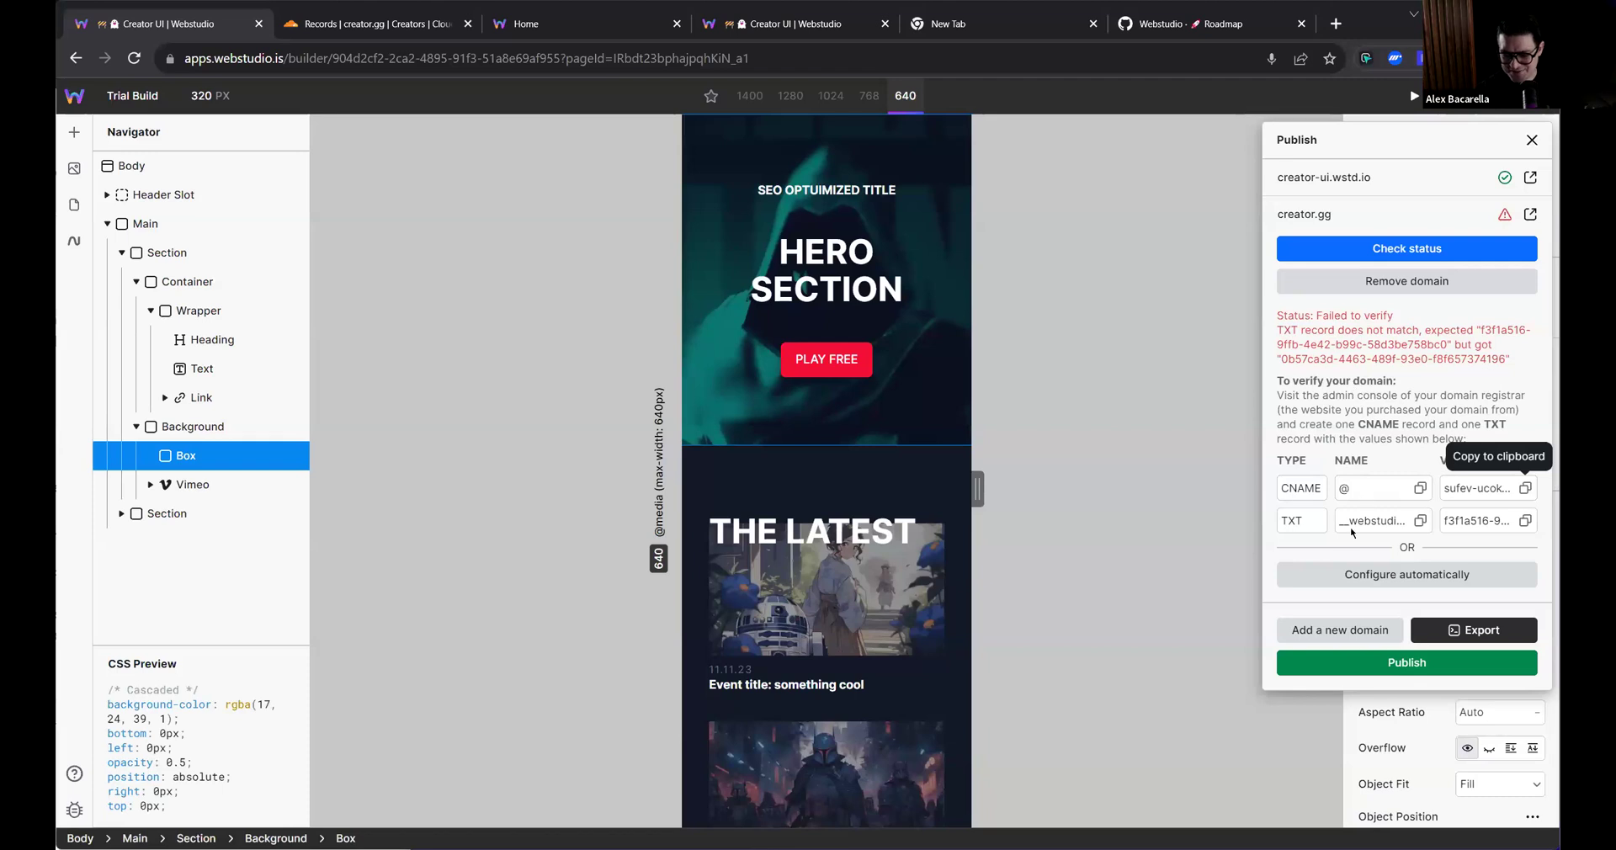
# Recheck creator.gg's verification status twice, then publish the site
pyautogui.click(1412, 249)
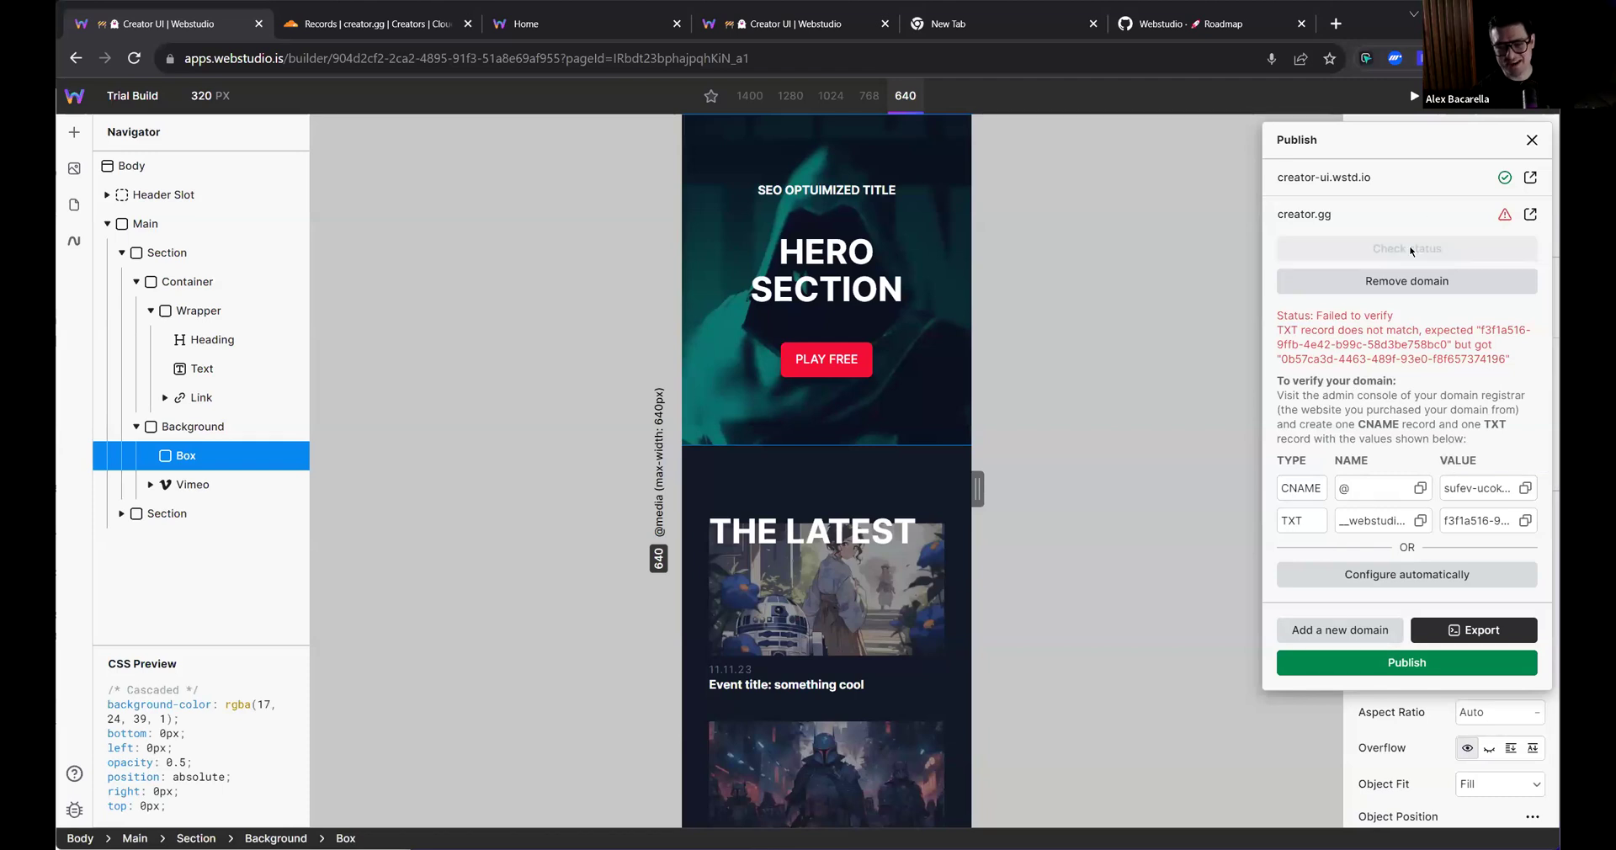
pyautogui.click(1412, 250)
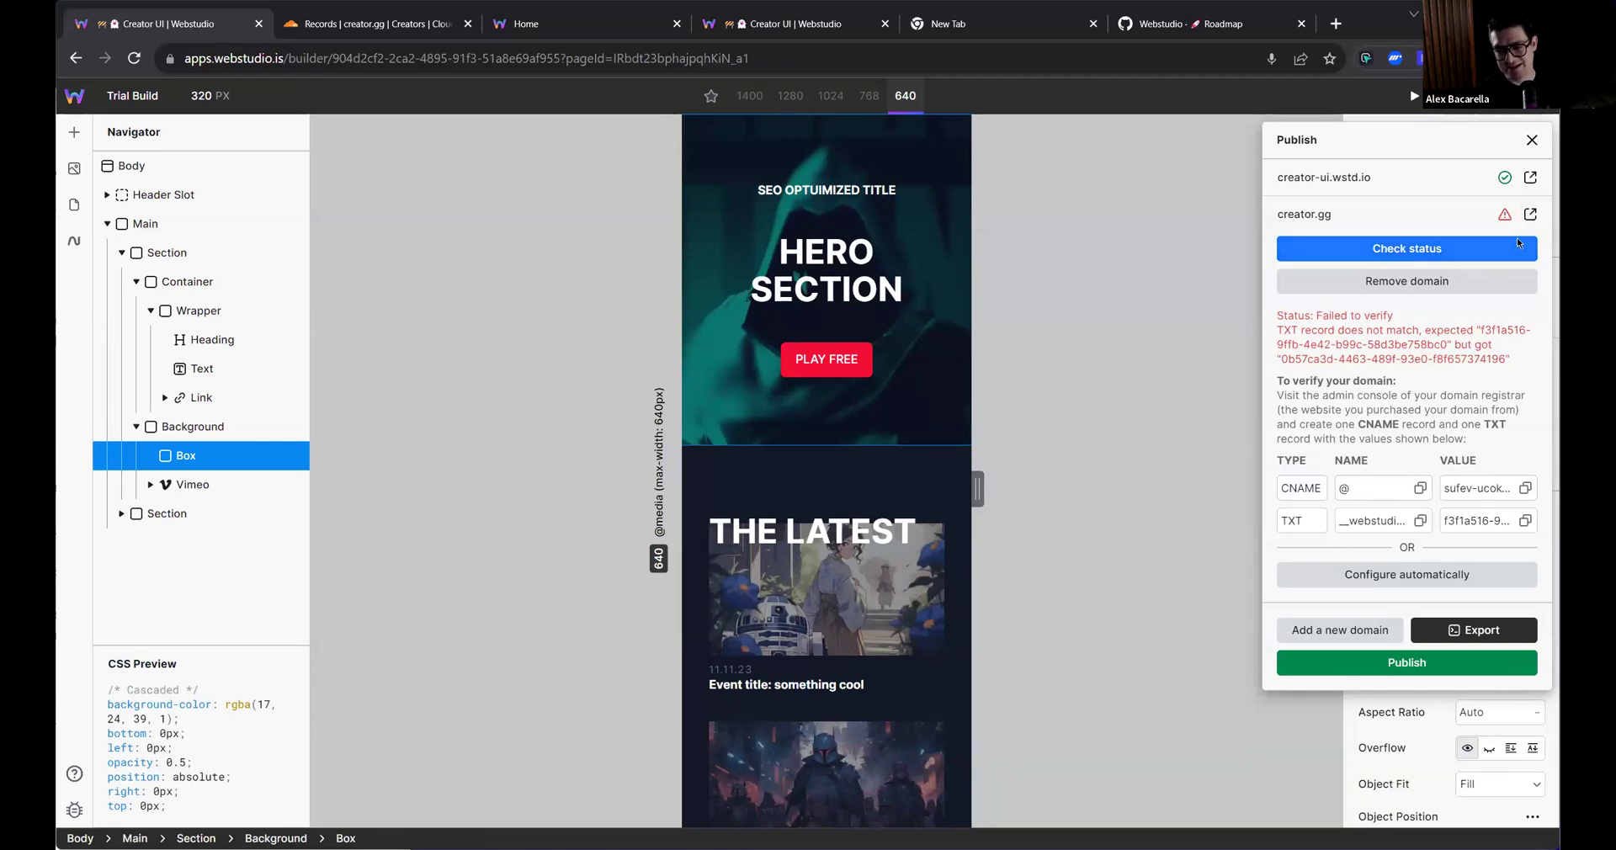
pyautogui.click(1377, 669)
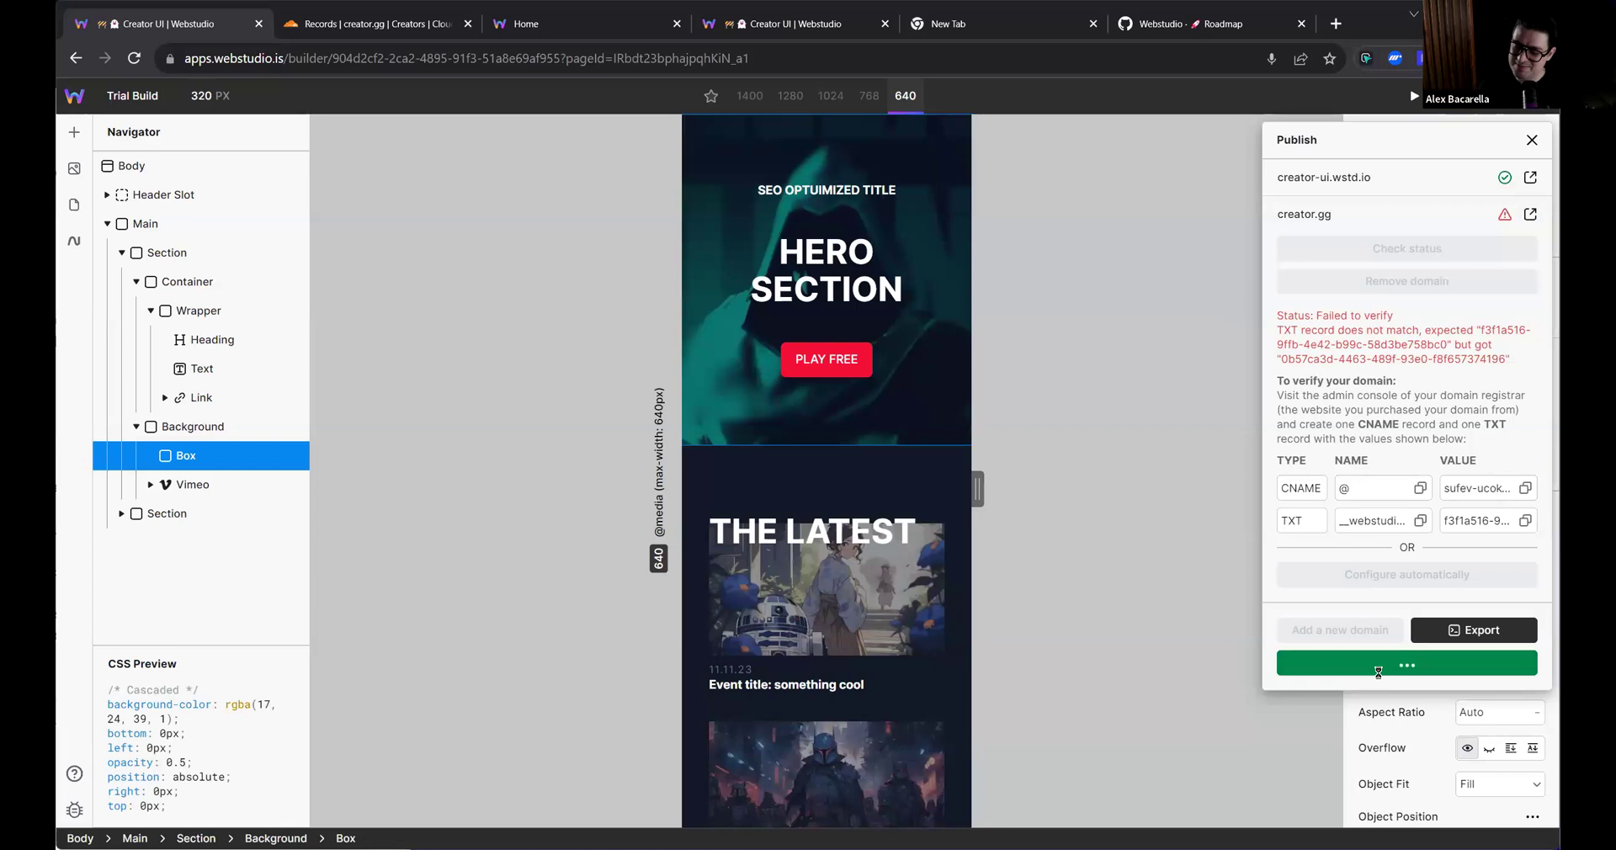